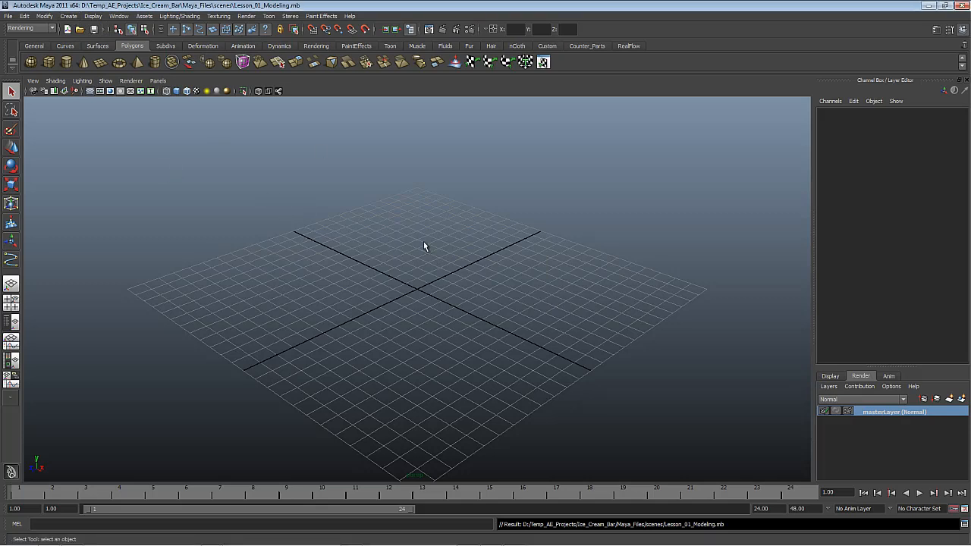
# - In the front view, draw the first half of a grid-snapped CV curve from Y 6 on the vertical axis, bulging 5 units in +X, up to Y 18
pyautogui.press('space')
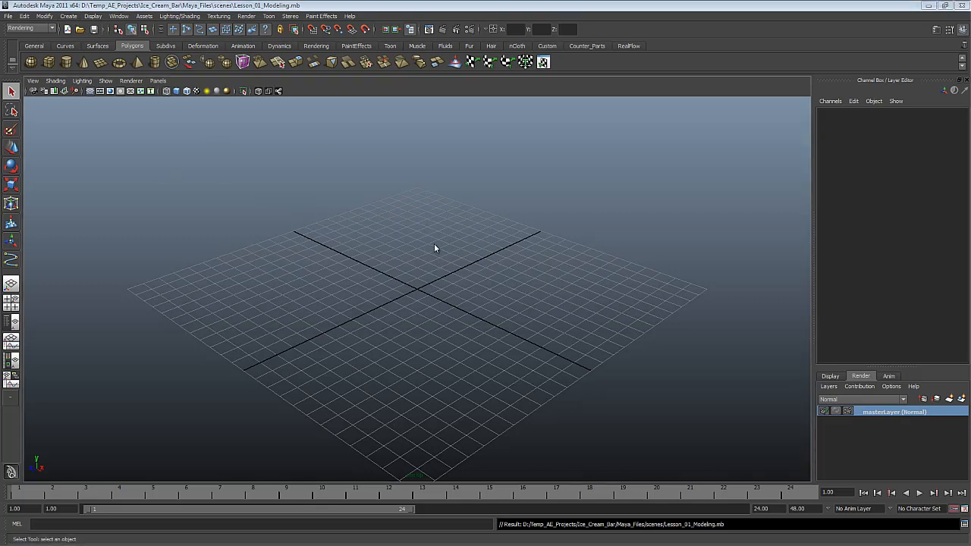
pyautogui.moveTo(434, 243); pyautogui.dragTo(468, 254)
pyautogui.keyDown('alt'); pyautogui.moveTo(468, 254); pyautogui.dragTo(384, 217, button='right'); pyautogui.keyUp('alt')
pyautogui.keyDown('alt'); pyautogui.moveTo(384, 217); pyautogui.dragTo(359, 192, button='middle'); pyautogui.keyUp('alt')
pyautogui.click(69, 16)
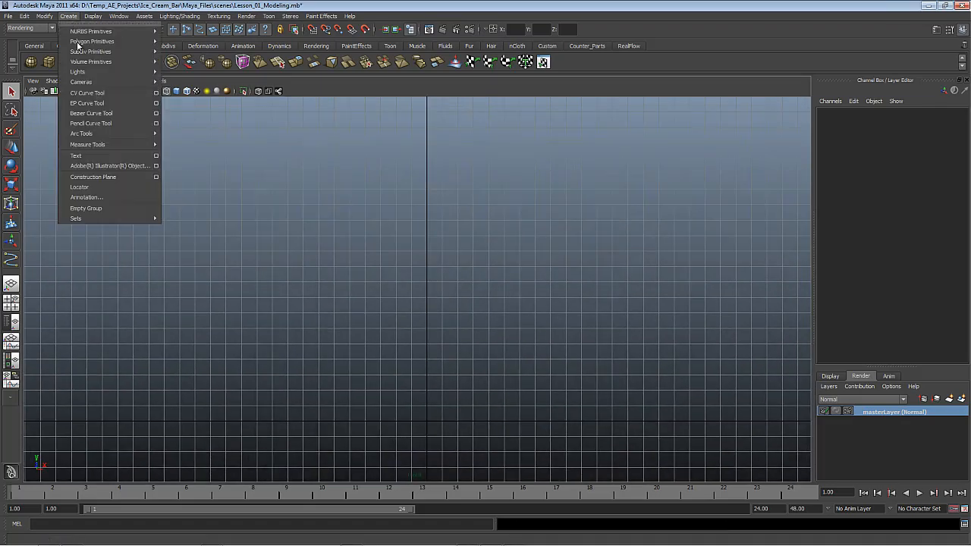
pyautogui.click(99, 93)
pyautogui.scroll(2, 511, 385)
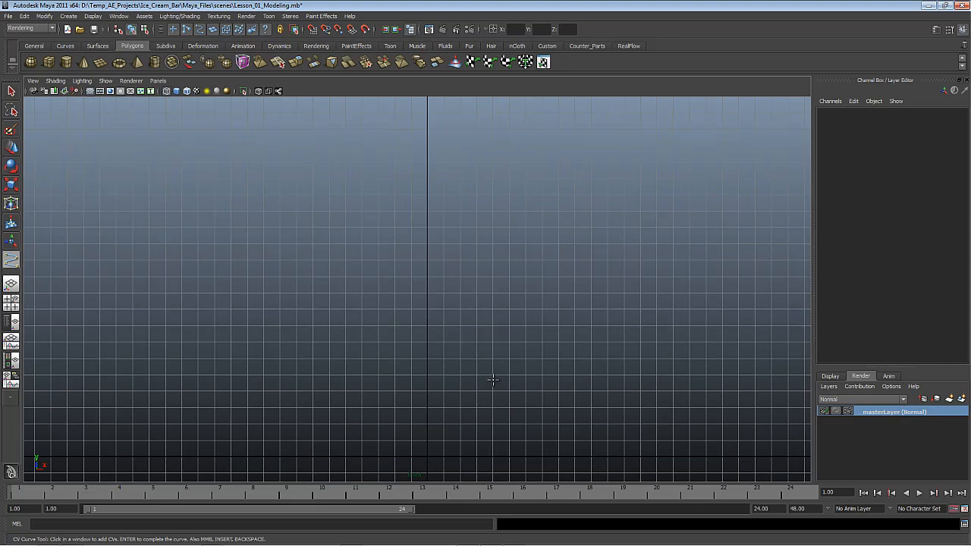
pyautogui.press('x')
pyautogui.click(427, 359)
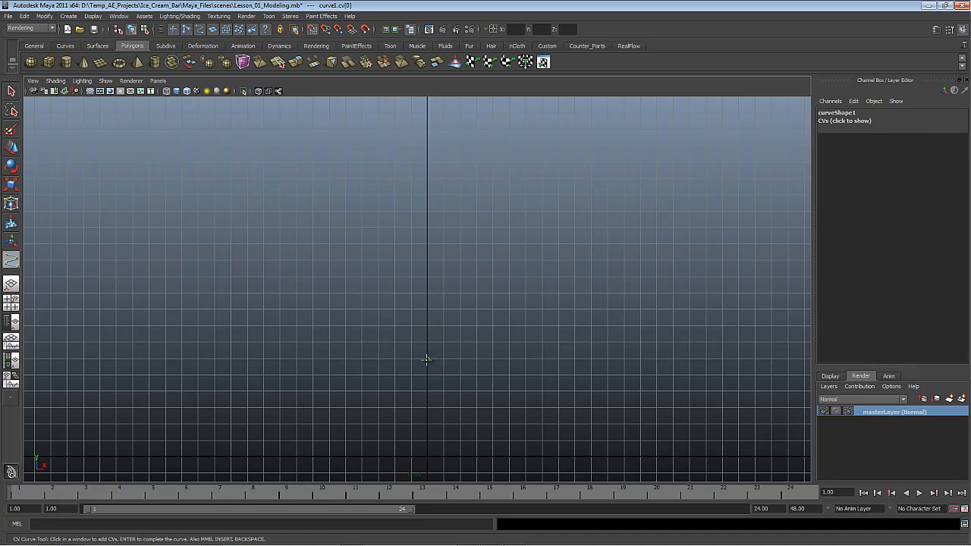
pyautogui.click(508, 344)
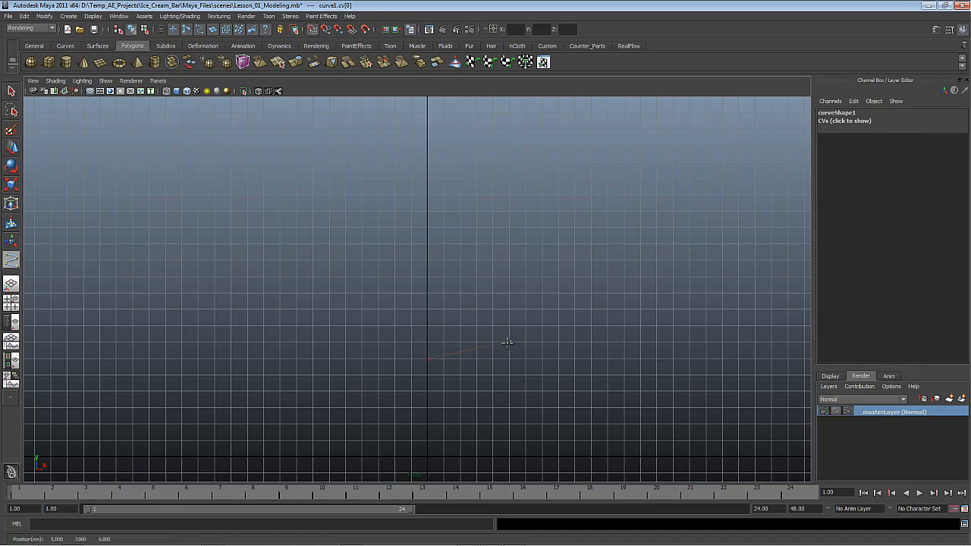
pyautogui.click(508, 262)
pyautogui.click(474, 180)
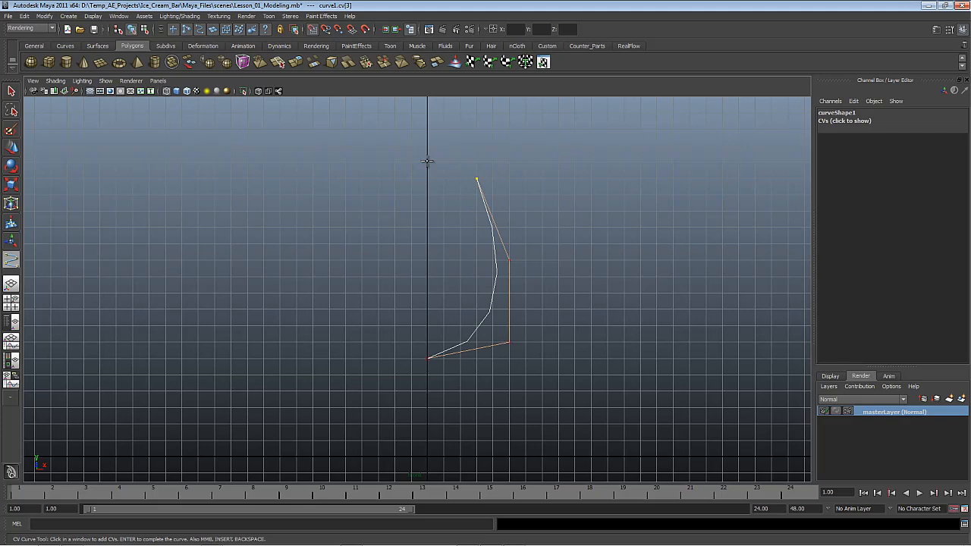
pyautogui.click(428, 161)
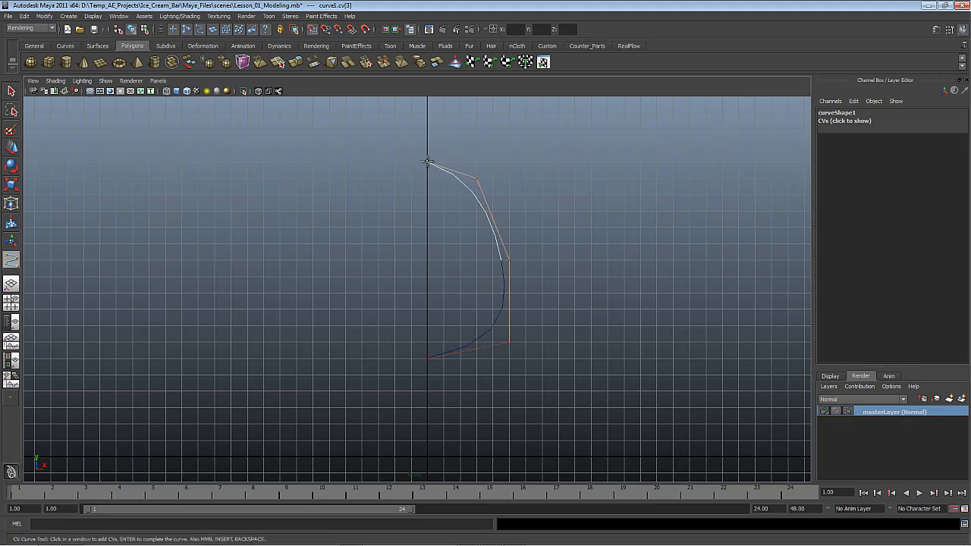
# - Add the opposite-side CVs back down to the starting point and finish the egg-shaped curve
pyautogui.click(377, 177)
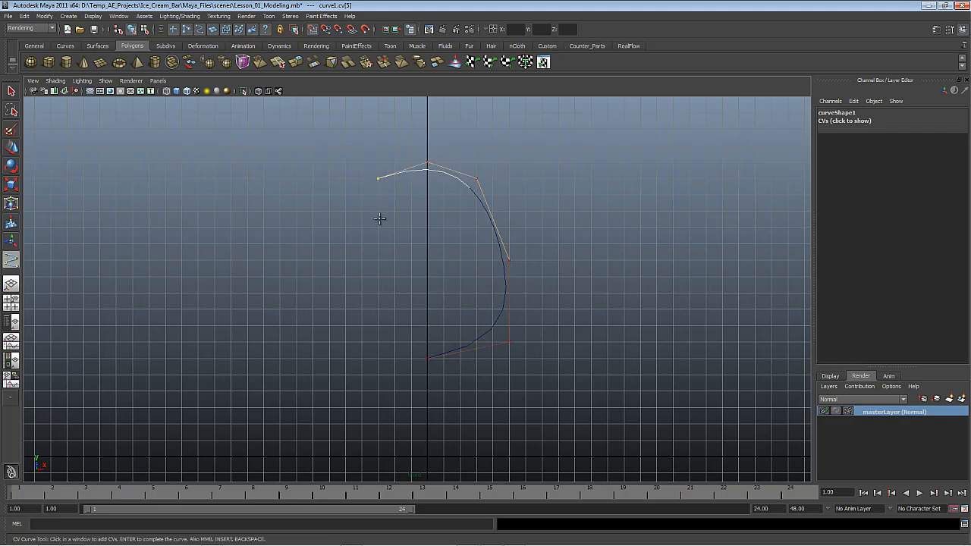
pyautogui.click(345, 262)
pyautogui.click(362, 342)
pyautogui.click(427, 358)
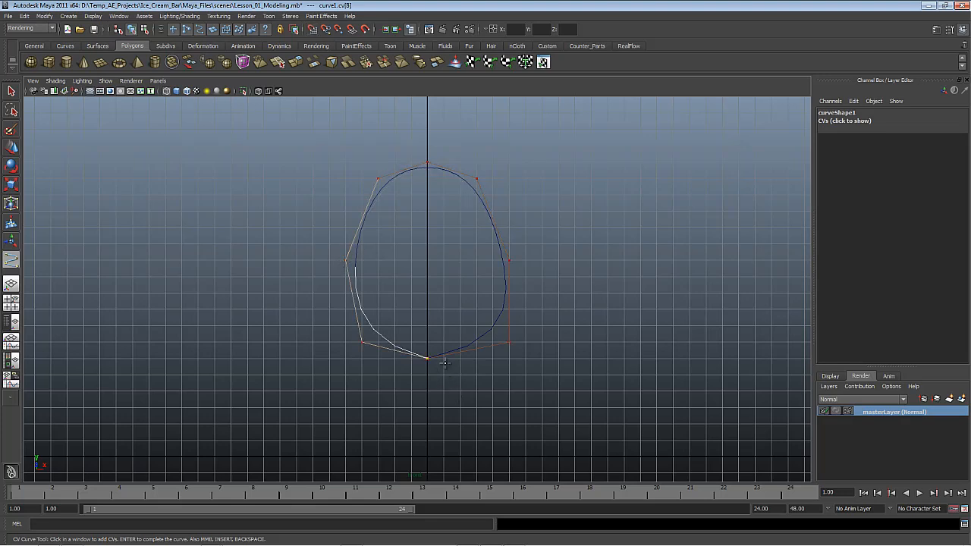
pyautogui.press('Return')
pyautogui.press('q')
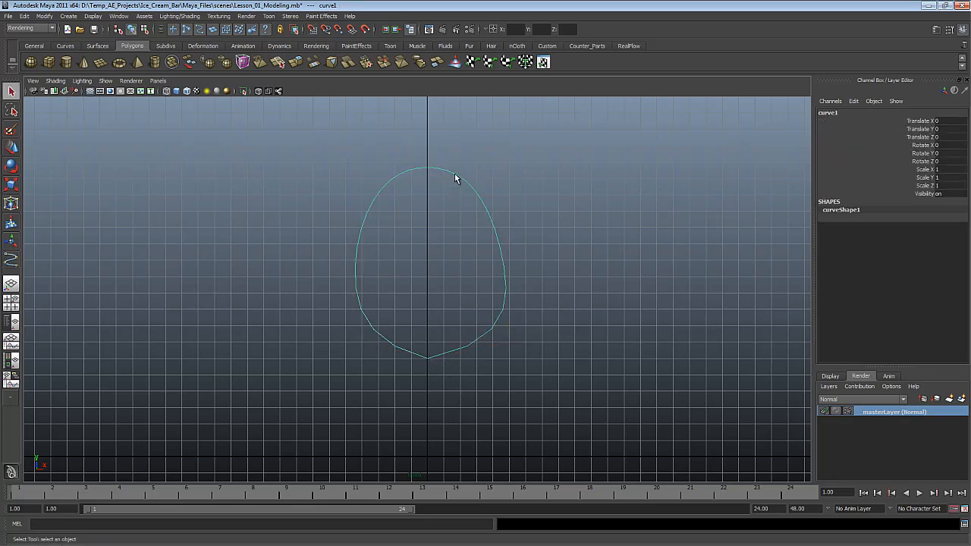
# - Scale the curve's CV pairs horizontally, widening the lowest pair and narrowing the middle and upper pairs
pyautogui.moveTo(426, 172); pyautogui.dragTo(393, 144, button='right')
pyautogui.moveTo(328, 232); pyautogui.dragTo(531, 280)
pyautogui.press('r')
pyautogui.moveTo(320, 323); pyautogui.dragTo(481, 304)
pyautogui.moveTo(320, 214); pyautogui.dragTo(570, 282)
pyautogui.moveTo(503, 259); pyautogui.dragTo(492, 260, button='middle')
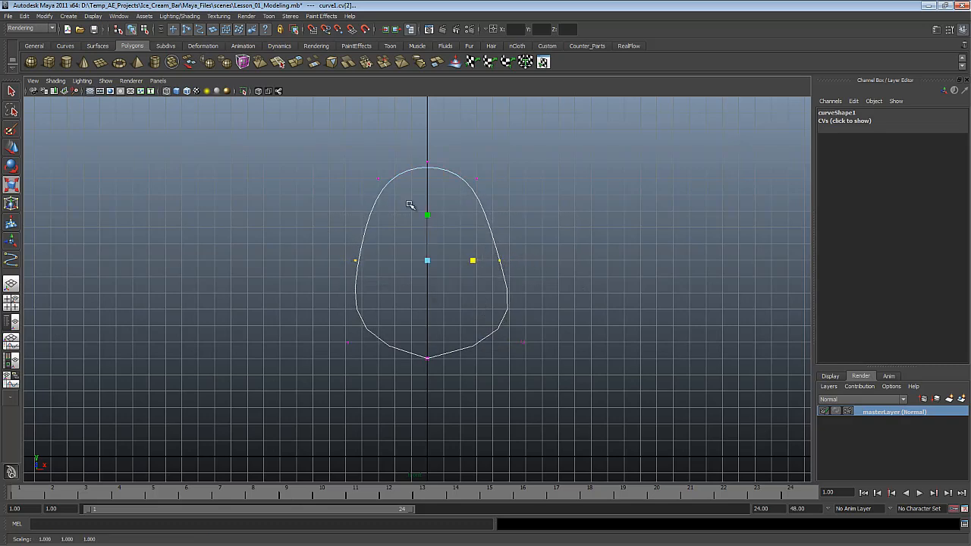
pyautogui.moveTo(370, 159); pyautogui.dragTo(496, 202)
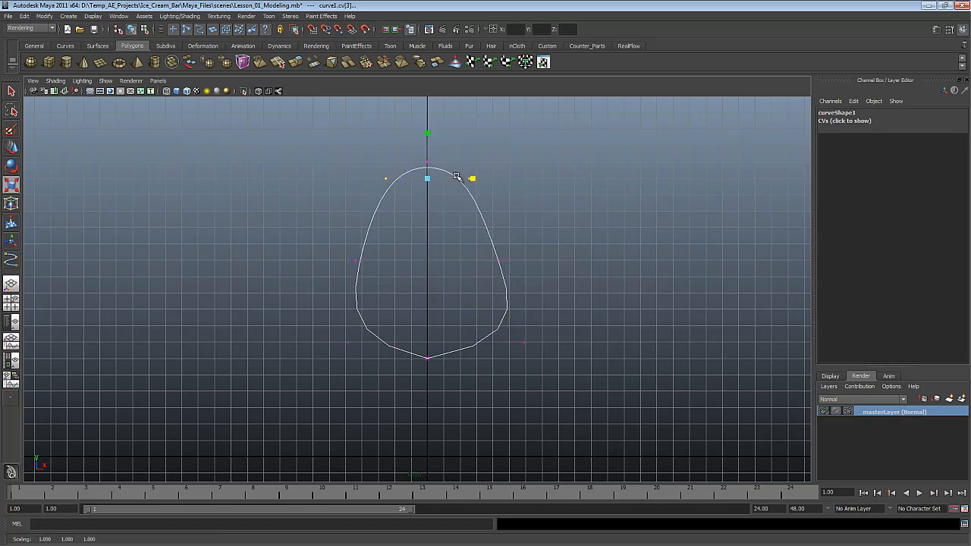
# - Stretch the whole curve vertically and fine-tune the width of its upper and middle CV pairs
pyautogui.moveTo(649, 422); pyautogui.dragTo(182, 106)
pyautogui.moveTo(435, 305); pyautogui.dragTo(436, 319)
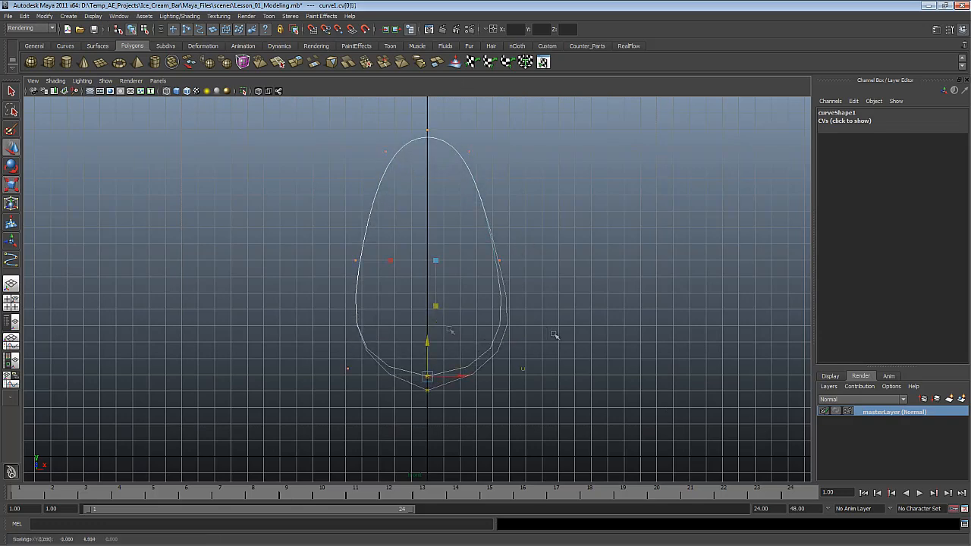
pyautogui.moveTo(369, 181); pyautogui.dragTo(478, 143)
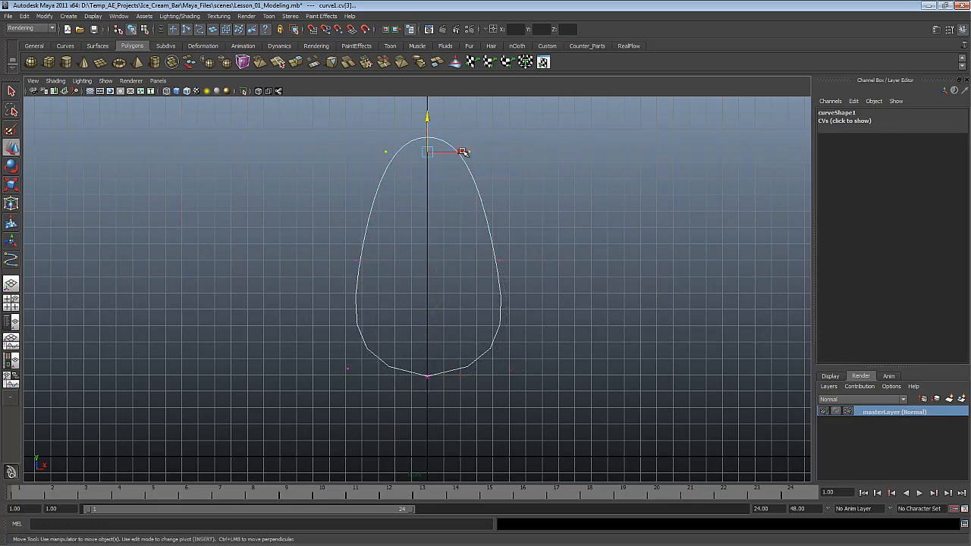
pyautogui.press('r')
pyautogui.click(473, 150)
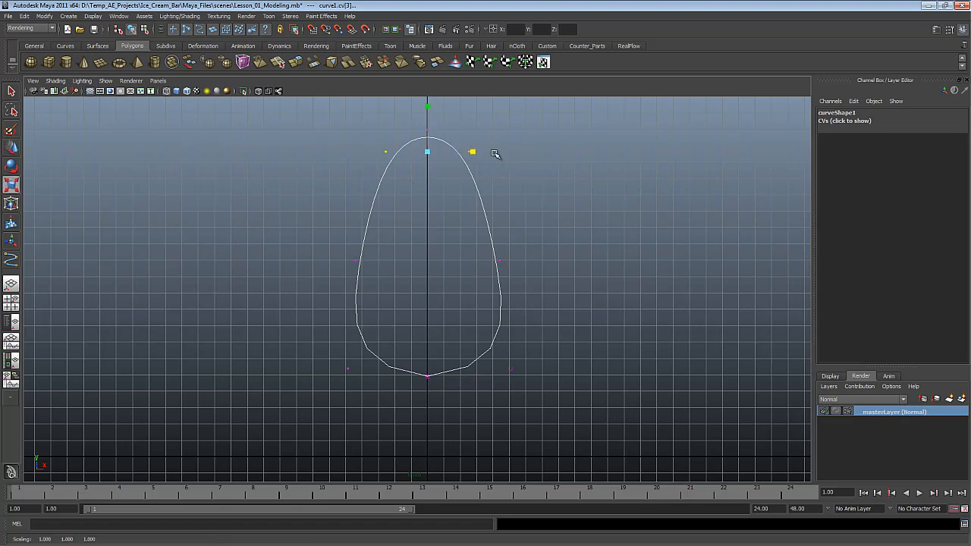
pyautogui.moveTo(497, 155); pyautogui.dragTo(494, 155, button='middle')
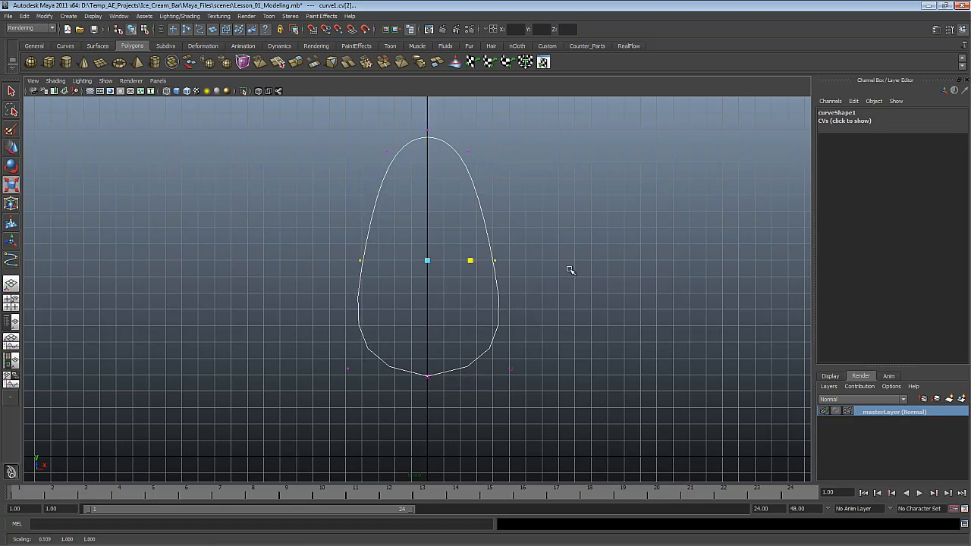
pyautogui.moveTo(570, 271); pyautogui.dragTo(578, 276, button='middle')
# - Adjust the width of the lower CV pair and raise the bottommost CVs to flatten the curve's base
pyautogui.moveTo(618, 326); pyautogui.dragTo(307, 373)
pyautogui.moveTo(540, 343); pyautogui.dragTo(552, 333, button='middle')
pyautogui.moveTo(455, 332); pyautogui.dragTo(400, 409)
pyautogui.press('w')
pyautogui.click(428, 338)
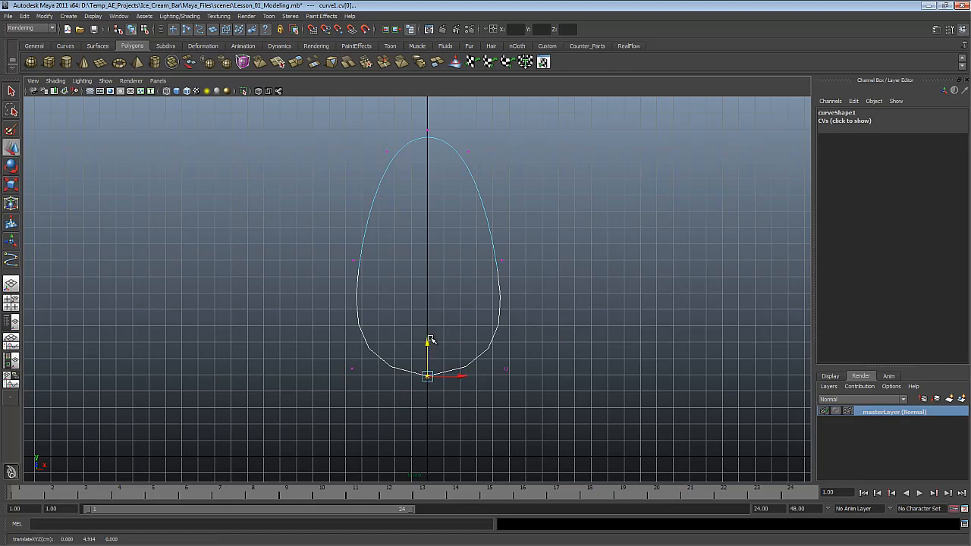
pyautogui.moveTo(478, 314); pyautogui.dragTo(476, 309, button='middle')
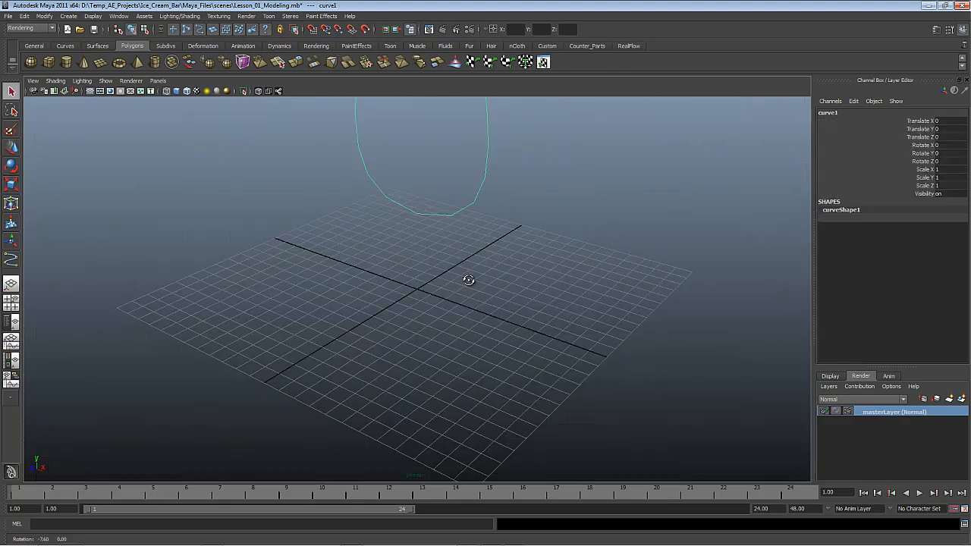
# - Switch to the perspective view and the Surfaces command set, and open the Extrude options for the egg-shaped curve
pyautogui.keyDown('alt'); pyautogui.moveTo(466, 279); pyautogui.dragTo(462, 184); pyautogui.keyUp('alt')
pyautogui.keyDown('alt'); pyautogui.moveTo(462, 184); pyautogui.dragTo(466, 396, button='middle'); pyautogui.keyUp('alt')
pyautogui.keyDown('alt'); pyautogui.moveTo(467, 396); pyautogui.dragTo(421, 280); pyautogui.keyUp('alt')
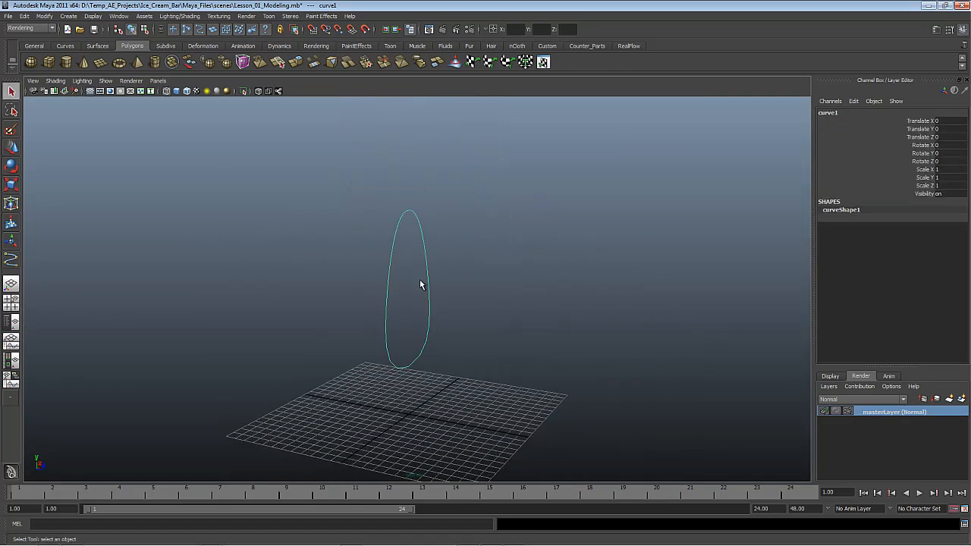
pyautogui.click(145, 103)
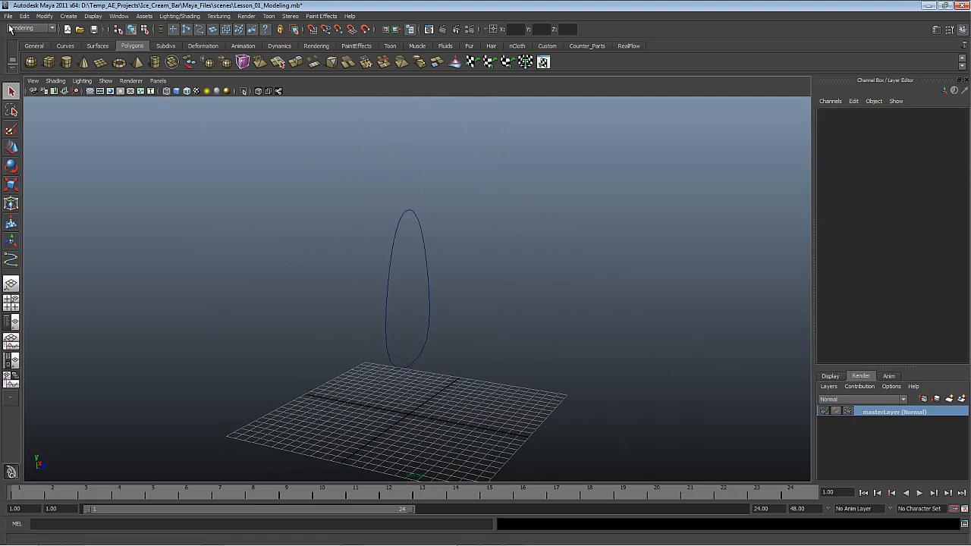
pyautogui.click(45, 29)
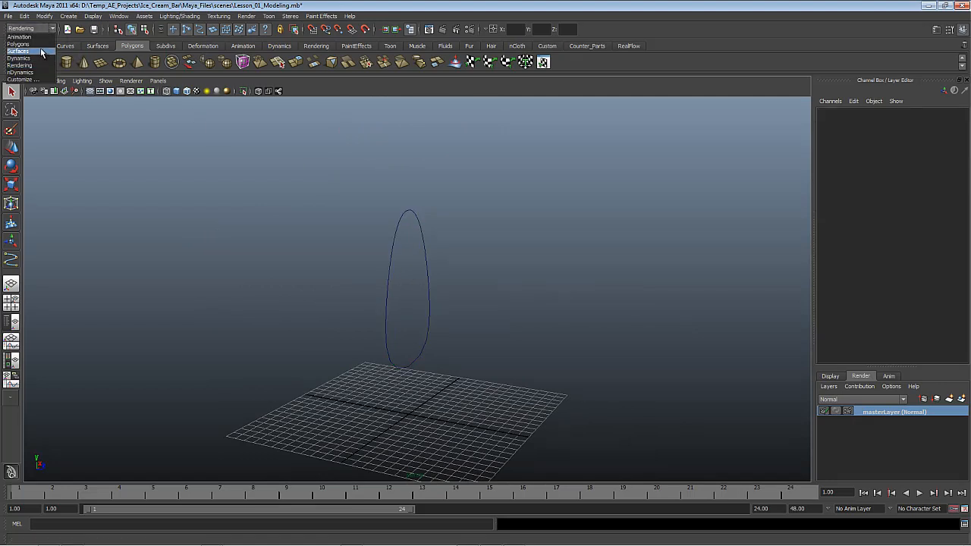
pyautogui.click(40, 49)
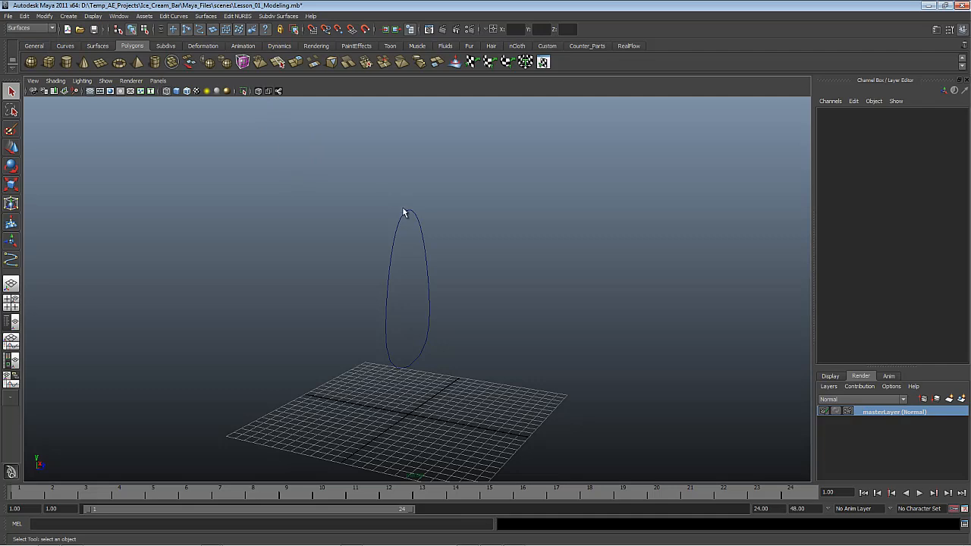
pyautogui.click(433, 246)
pyautogui.keyDown('alt'); pyautogui.moveTo(438, 228); pyautogui.dragTo(549, 253); pyautogui.keyUp('alt')
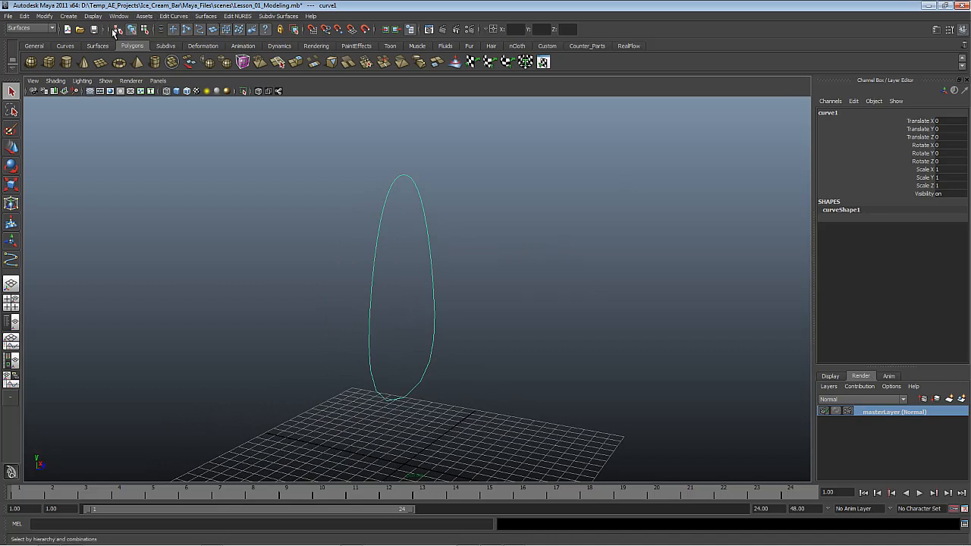
pyautogui.click(205, 16)
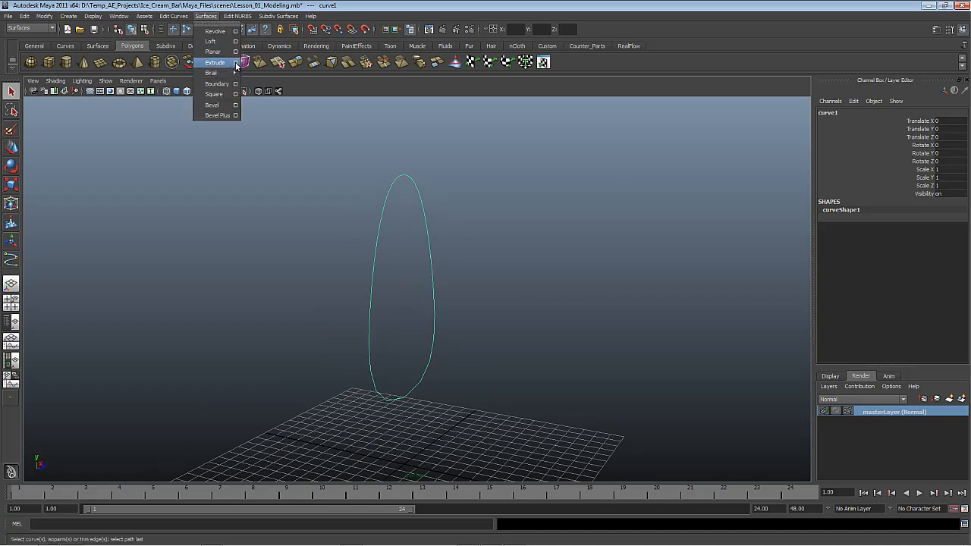
pyautogui.click(235, 64)
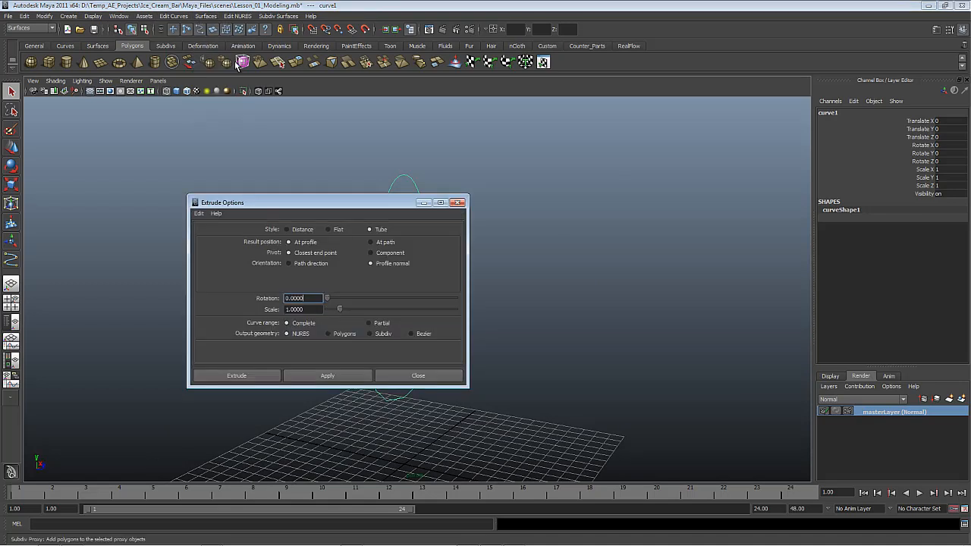
# - Extrude the curve with Distance style, polygon output and Count tessellation, and close the options
pyautogui.click(286, 230)
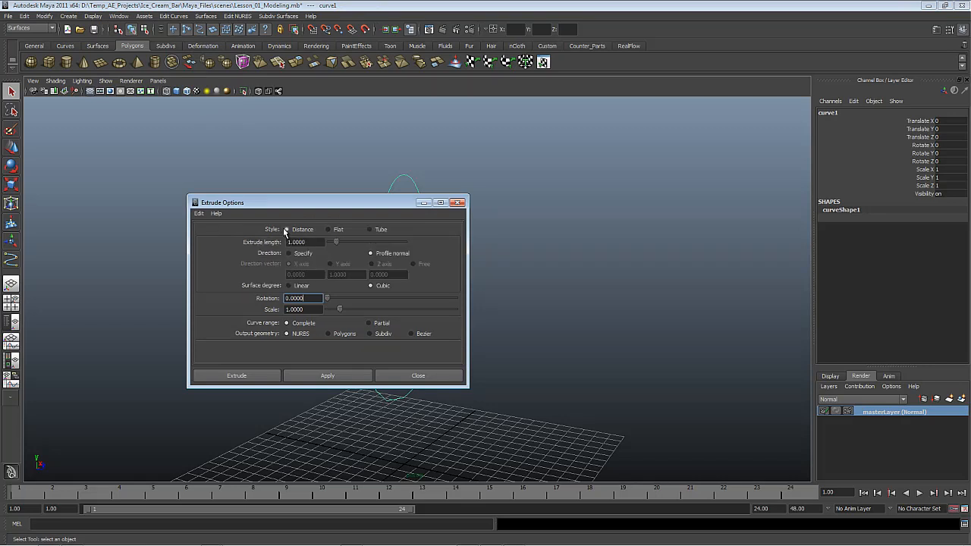
pyautogui.click(328, 334)
pyautogui.scroll(-1, 432, 300)
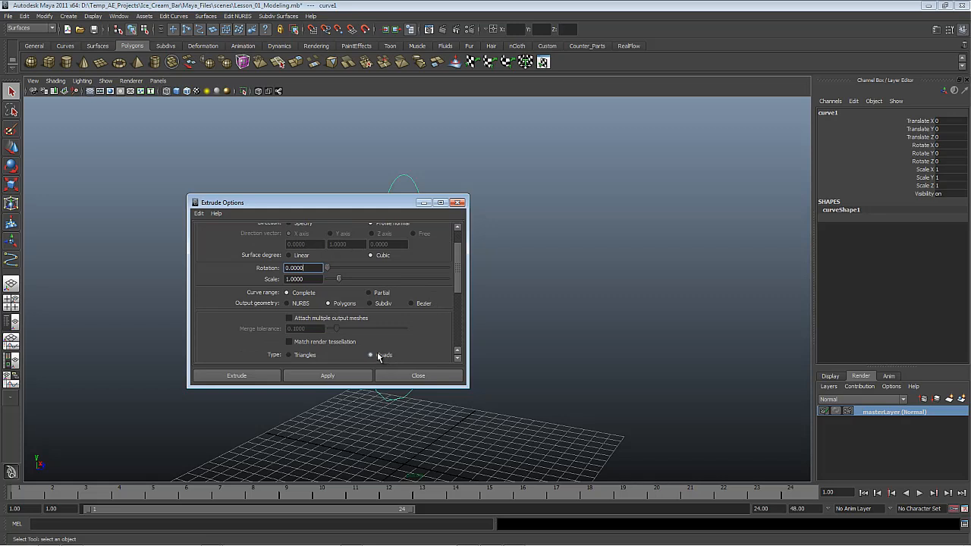
pyautogui.scroll(-2, 387, 357)
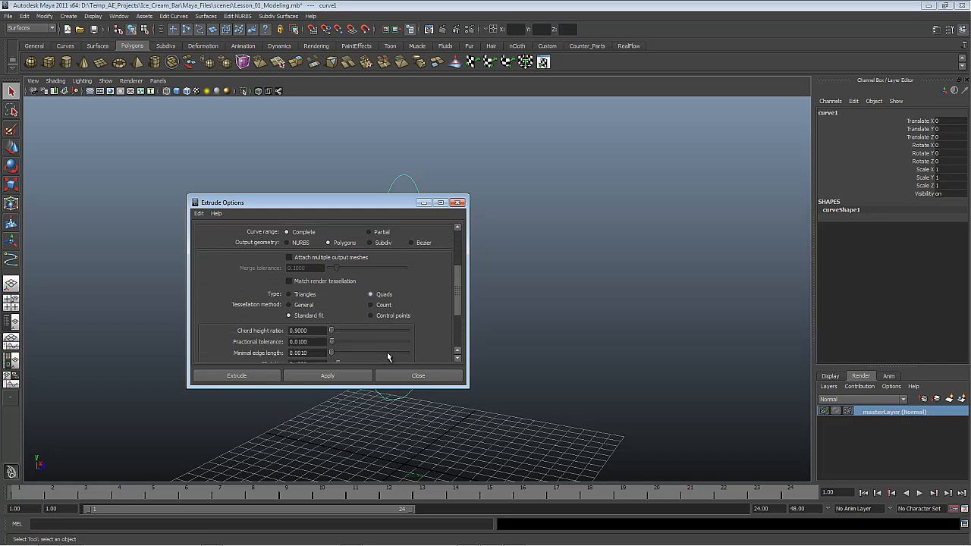
pyautogui.click(370, 305)
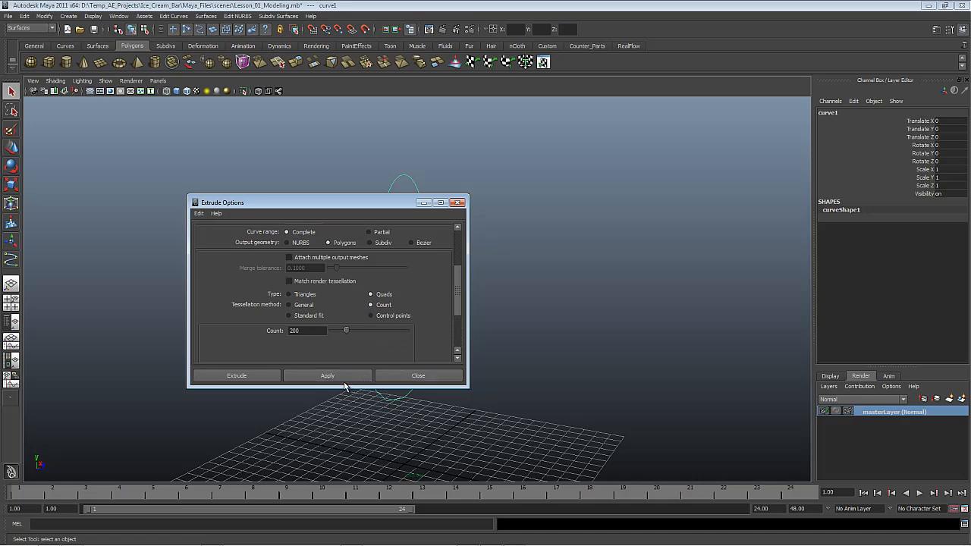
pyautogui.click(362, 375)
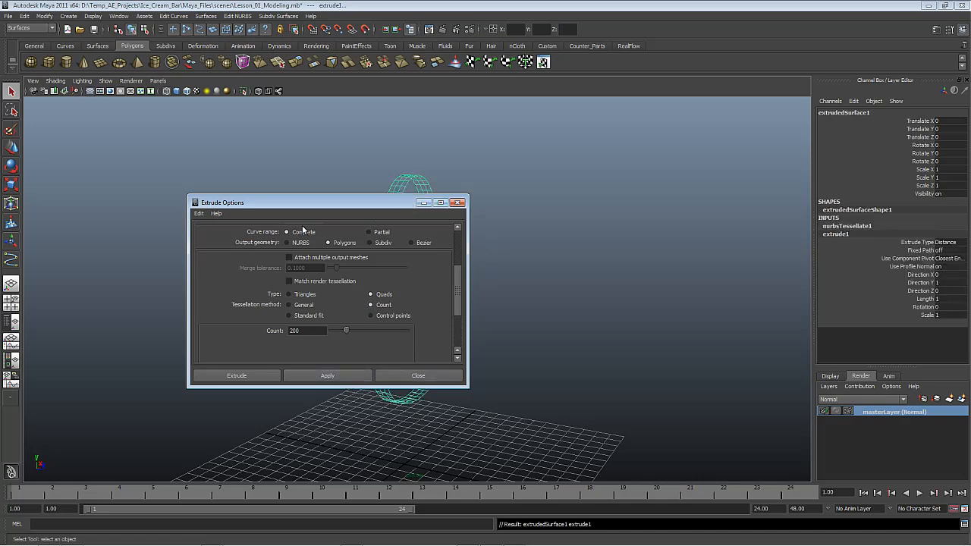
pyautogui.moveTo(409, 202); pyautogui.dragTo(301, 229)
pyautogui.keyDown('alt'); pyautogui.moveTo(471, 265); pyautogui.dragTo(496, 304); pyautogui.keyUp('alt')
pyautogui.click(334, 402)
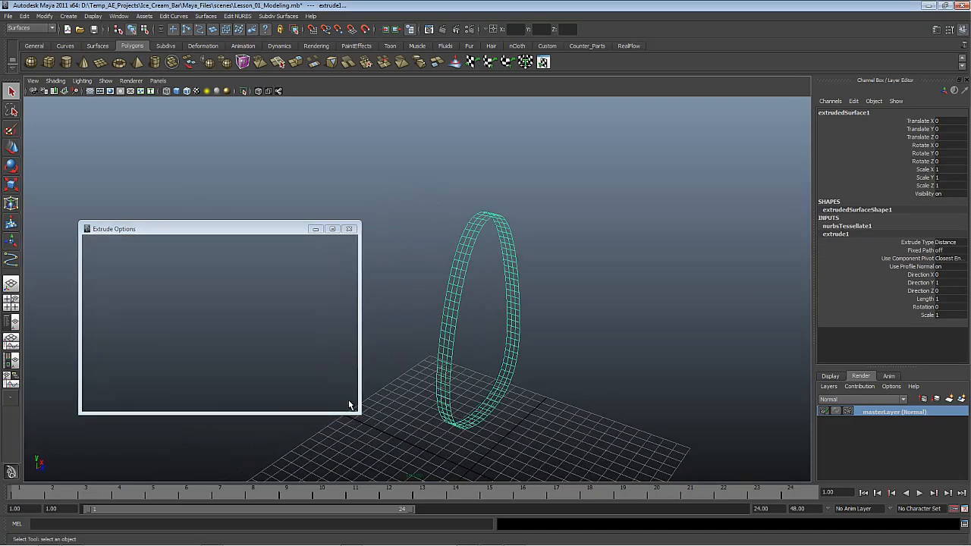
# - Rename curve1 as Ice_Cream_Curve in the Outliner
pyautogui.keyDown('alt'); pyautogui.moveTo(518, 351); pyautogui.dragTo(474, 292); pyautogui.keyUp('alt')
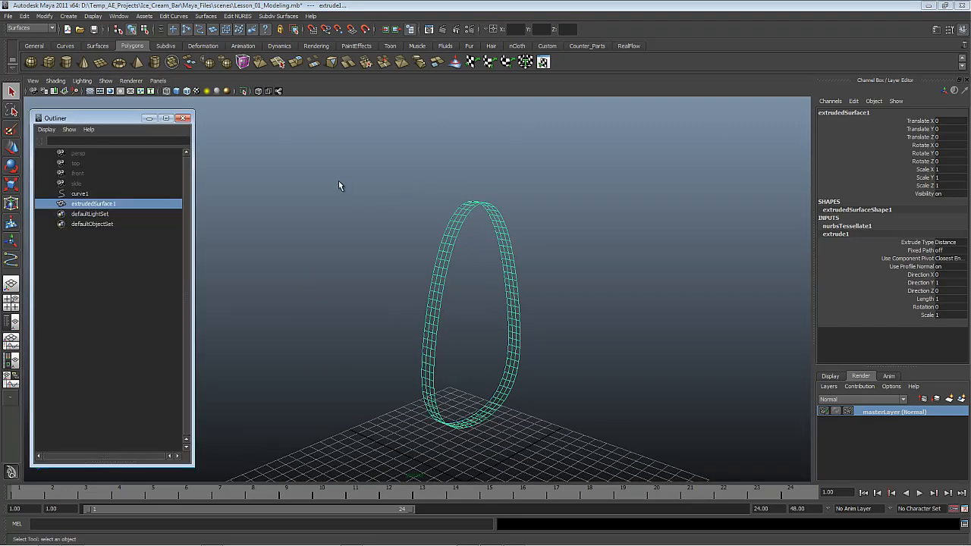
pyautogui.click(84, 194)
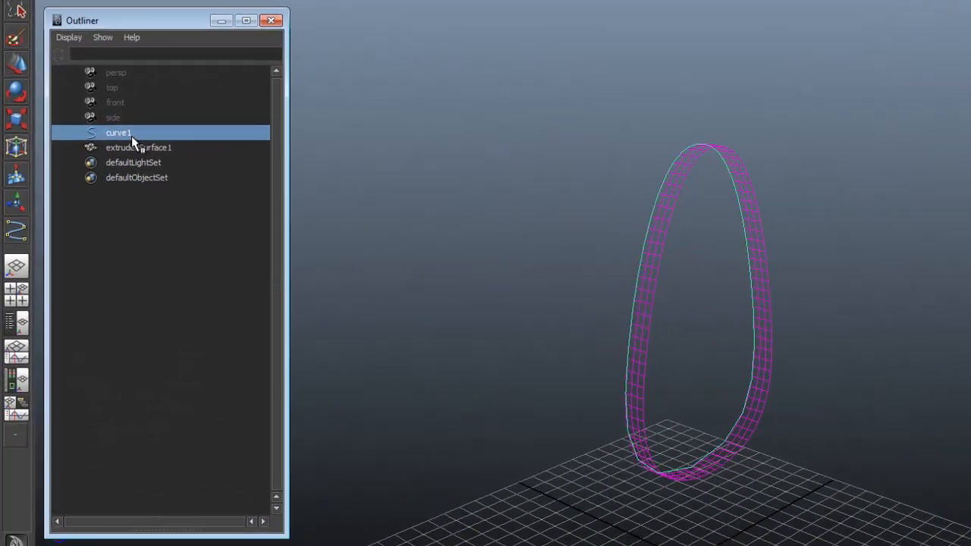
pyautogui.doubleClick(132, 132)
pyautogui.click(135, 132)
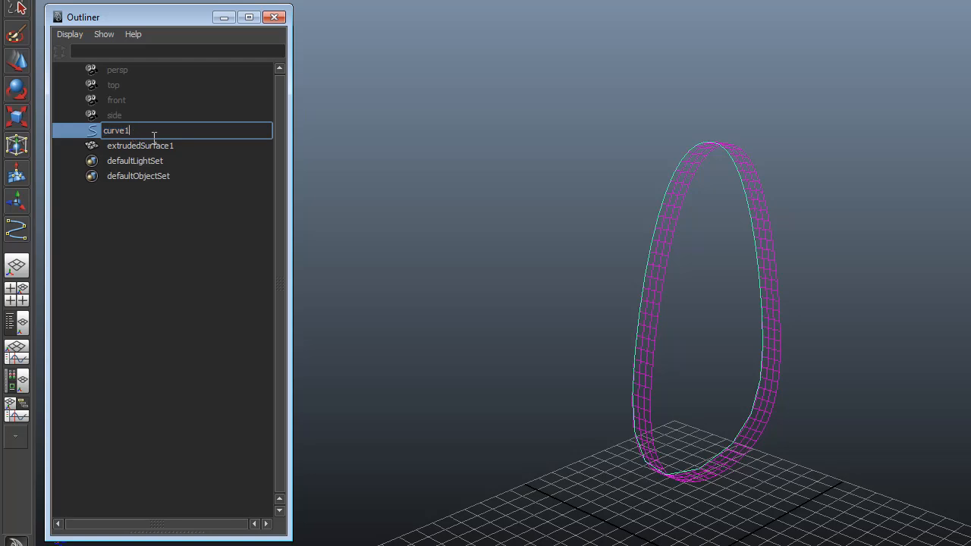
pyautogui.press('BackSpace')
pyautogui.press('Home')
pyautogui.write('Ice_Cream_')
pyautogui.write('C')
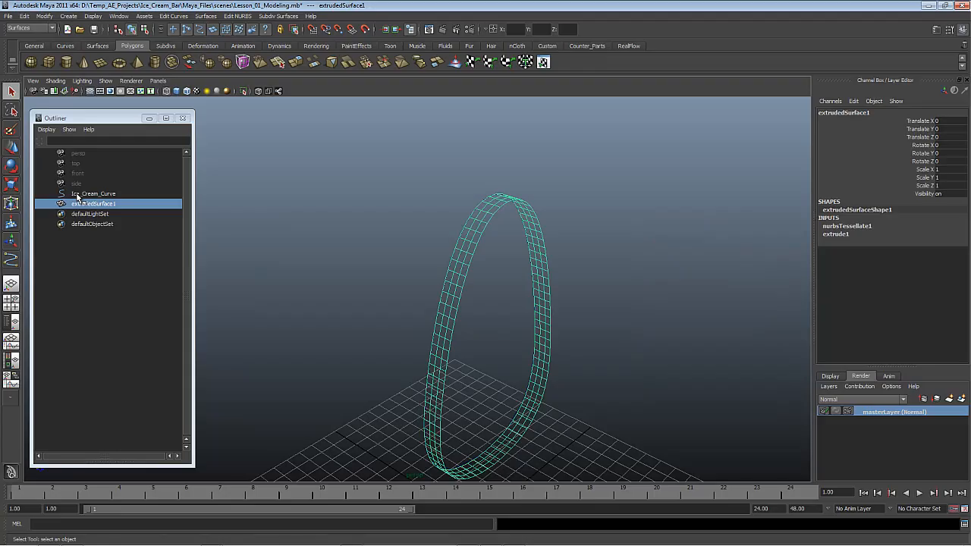
# - Hide Ice_Cream_Curve and select the extruded surface in shaded display
pyautogui.click(77, 194)
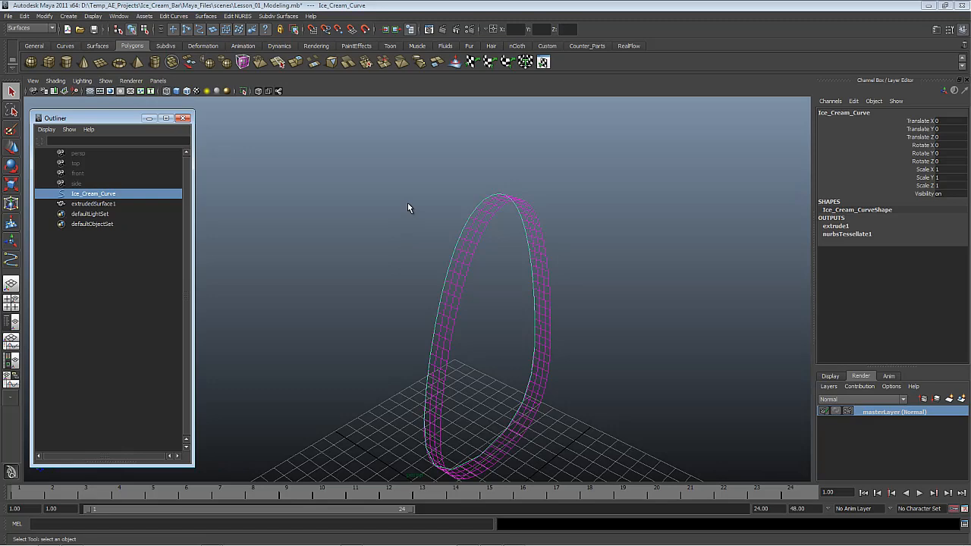
pyautogui.click(407, 207)
pyautogui.keyDown('alt'); pyautogui.moveTo(473, 356); pyautogui.dragTo(553, 315); pyautogui.keyUp('alt')
pyautogui.click(521, 238)
pyautogui.press('f')
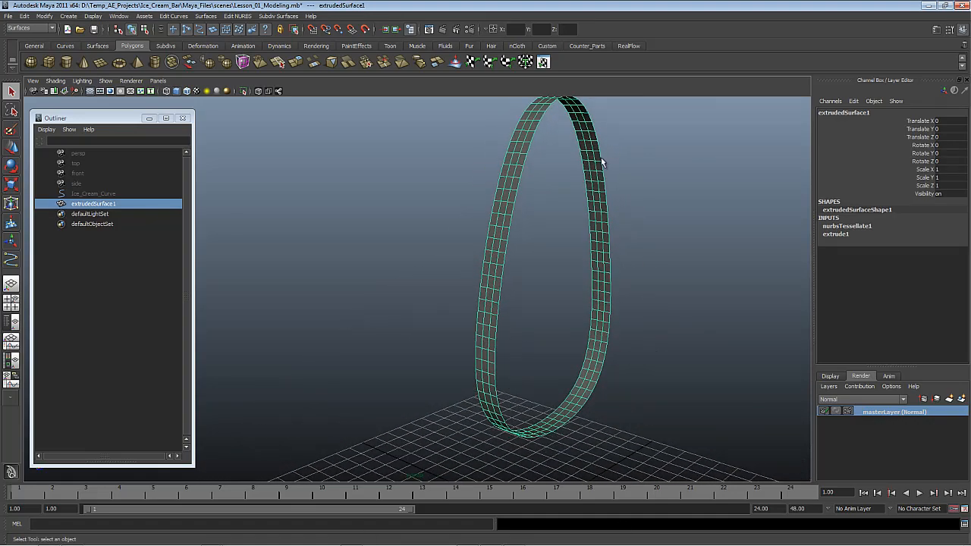
# - Switch to the Polygons command set and activate the Create Polygon Tool
pyautogui.keyDown('alt'); pyautogui.moveTo(539, 169); pyautogui.dragTo(528, 210); pyautogui.keyUp('alt')
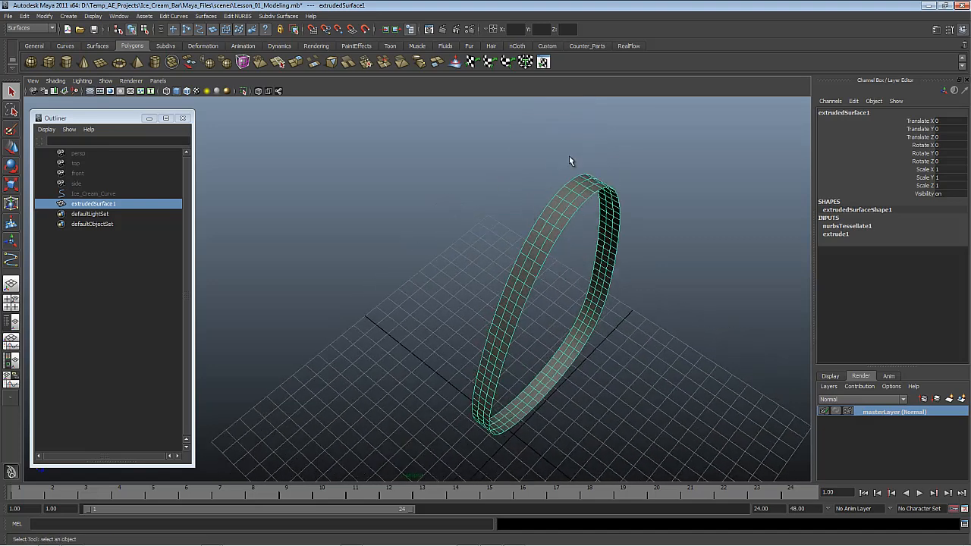
pyautogui.keyDown('alt'); pyautogui.moveTo(568, 156); pyautogui.dragTo(579, 177, button='right'); pyautogui.keyUp('alt')
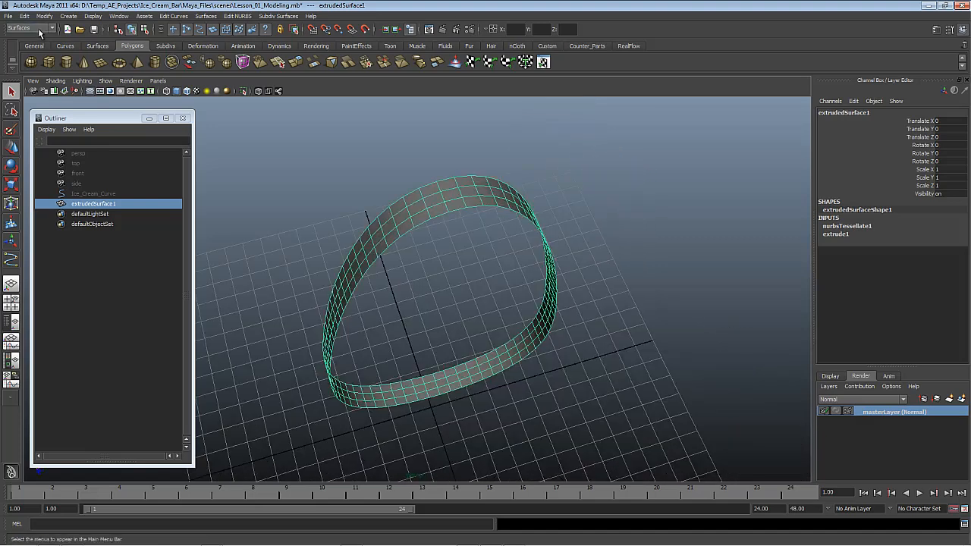
pyautogui.click(38, 29)
pyautogui.click(31, 47)
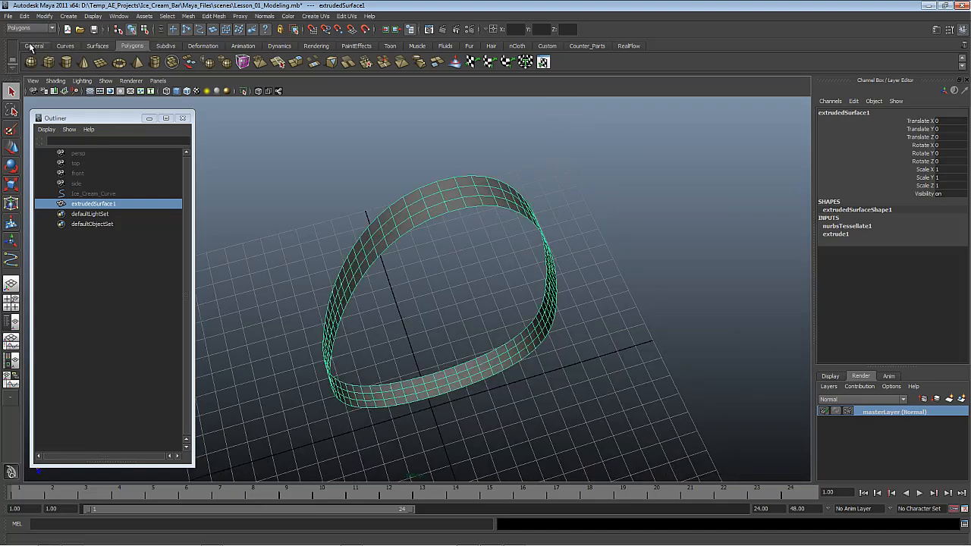
pyautogui.click(189, 16)
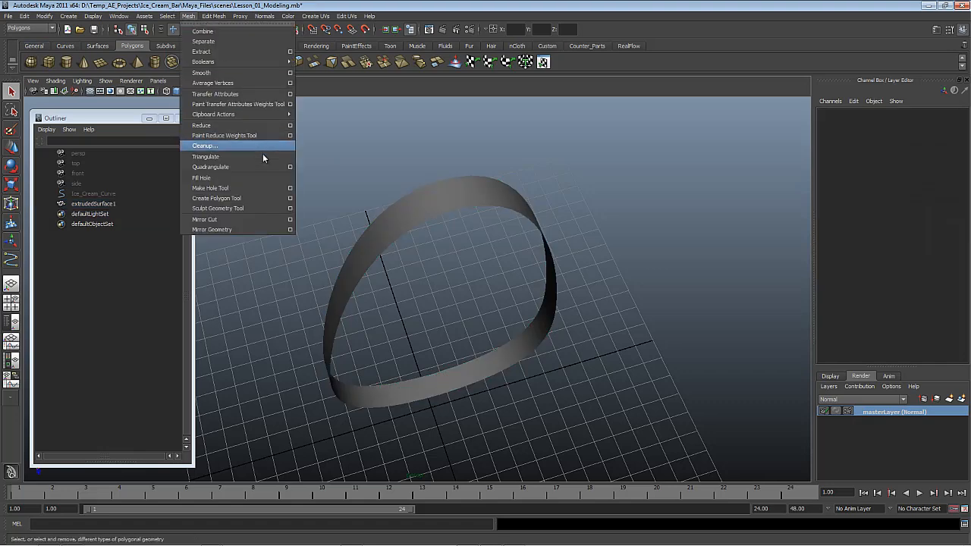
pyautogui.click(235, 198)
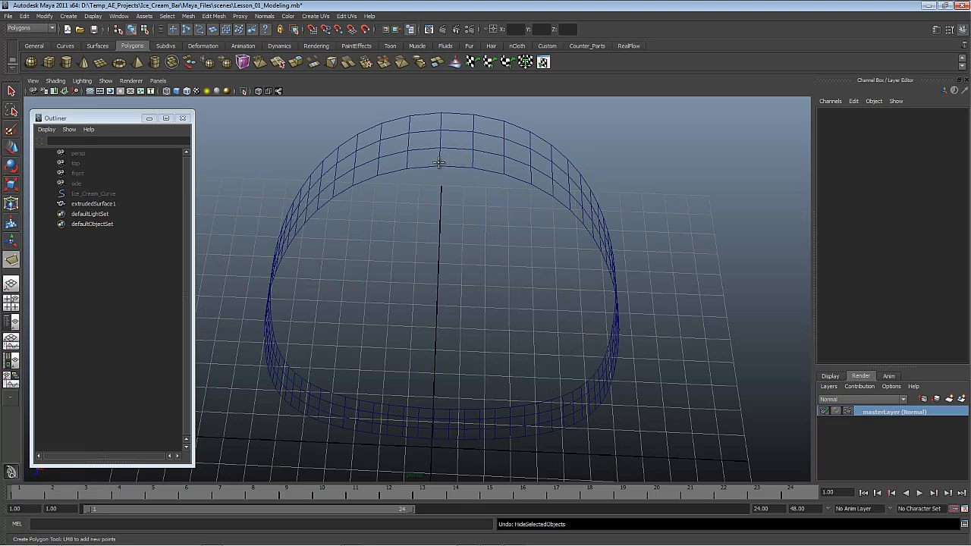
# - Trace a polygon around the extruded band's front edge, placing a point at each edge vertex, and complete it as a cap face
pyautogui.click(439, 165)
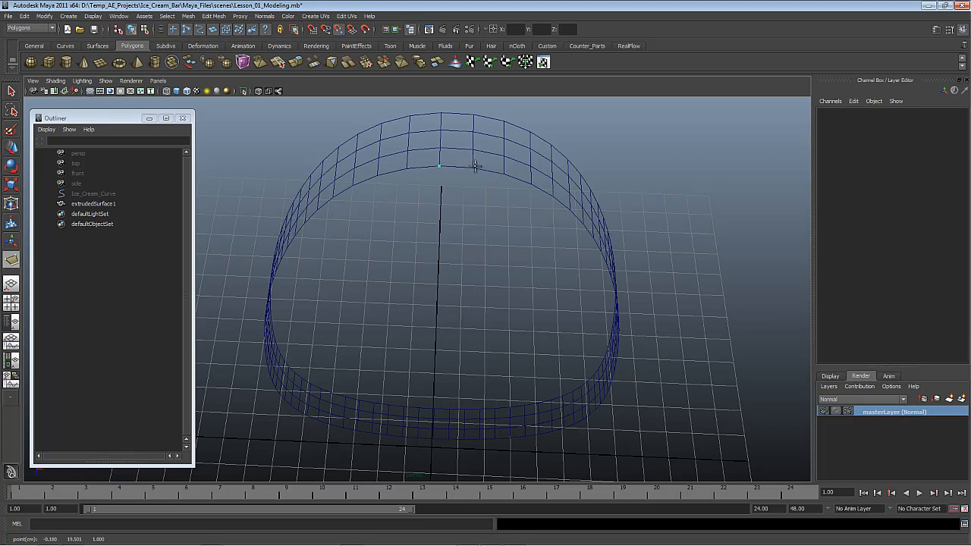
pyautogui.click(473, 168)
pyautogui.click(531, 184)
pyautogui.click(552, 196)
pyautogui.click(569, 209)
pyautogui.keyDown('alt'); pyautogui.moveTo(584, 224); pyautogui.dragTo(543, 238); pyautogui.keyUp('alt')
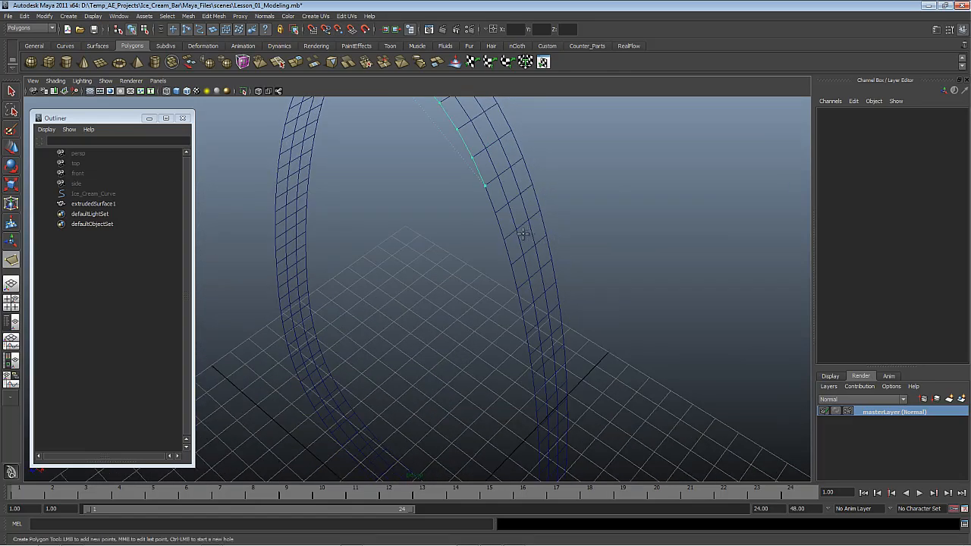
pyautogui.click(496, 212)
pyautogui.click(504, 240)
pyautogui.click(511, 266)
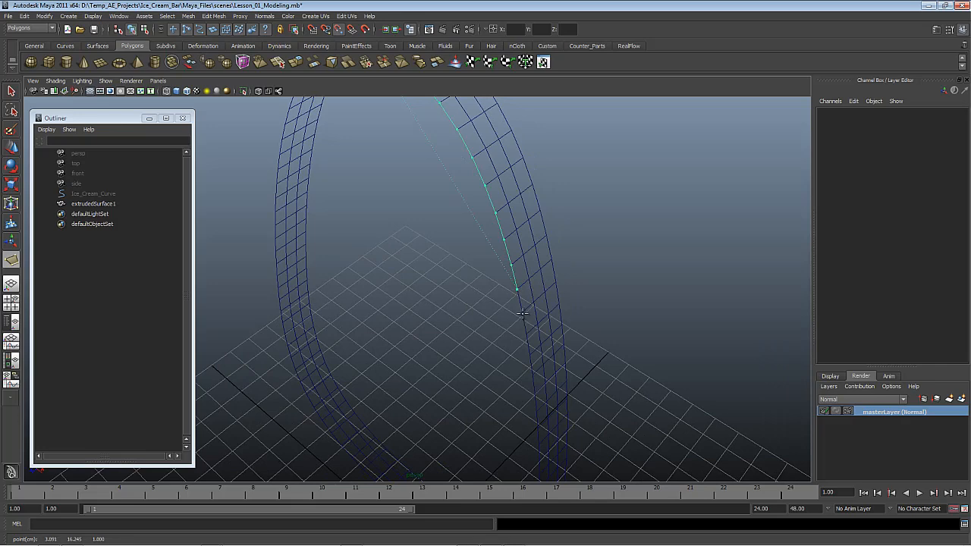
pyautogui.click(522, 312)
pyautogui.click(527, 334)
pyautogui.keyDown('alt'); pyautogui.moveTo(520, 381); pyautogui.dragTo(485, 276); pyautogui.keyUp('alt')
pyautogui.click(481, 214)
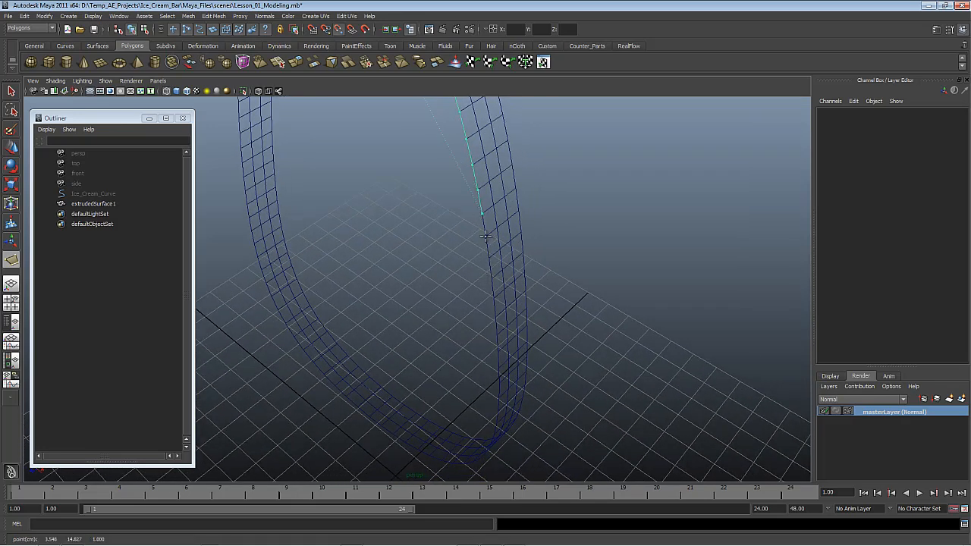
pyautogui.click(486, 236)
pyautogui.click(489, 260)
pyautogui.click(492, 278)
pyautogui.click(493, 297)
pyautogui.keyDown('alt'); pyautogui.moveTo(463, 326); pyautogui.dragTo(460, 325); pyautogui.keyUp('alt')
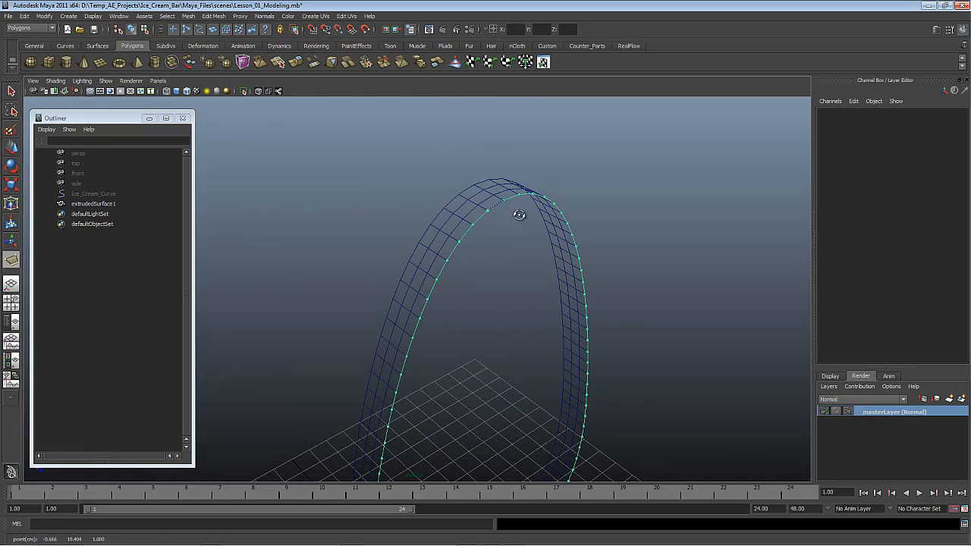
pyautogui.keyDown('alt'); pyautogui.moveTo(518, 214); pyautogui.dragTo(645, 289); pyautogui.keyUp('alt')
pyautogui.press('Return')
pyautogui.press('q')
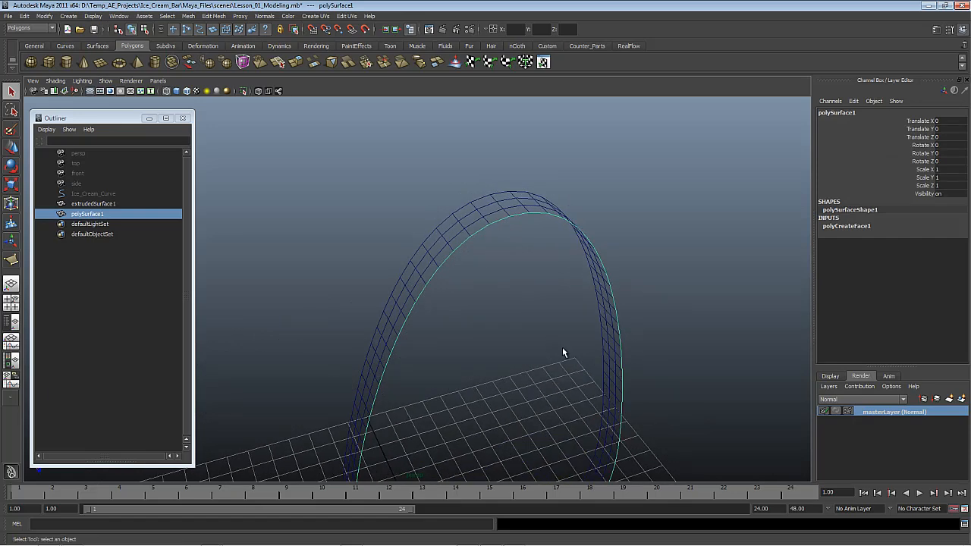
# - Shade the view and examine the new cap face and the extruded band as separate objects
pyautogui.press('5')
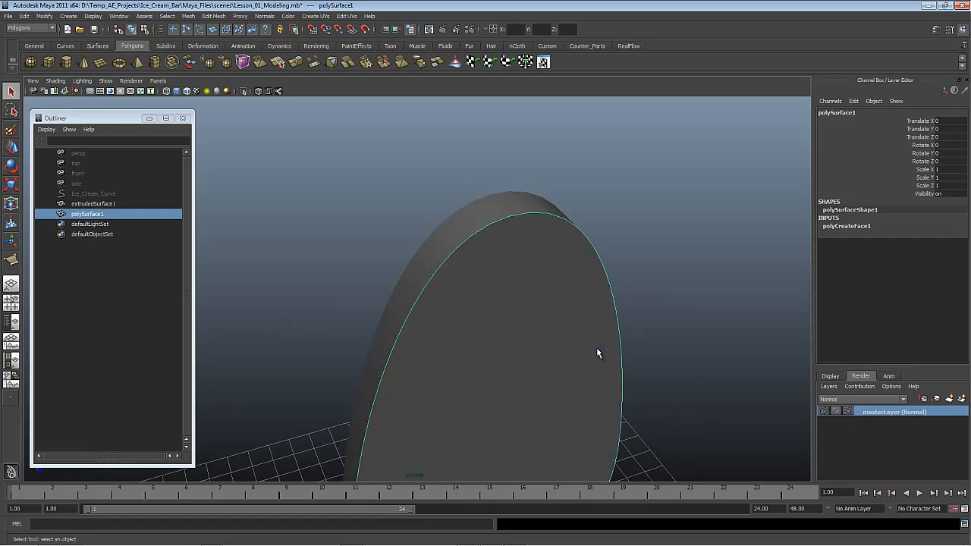
pyautogui.moveTo(624, 390)
pyautogui.keyDown('alt'); pyautogui.mouseDown()
pyautogui.moveTo(515, 336)
pyautogui.moveTo(640, 329)
pyautogui.moveTo(493, 360)
pyautogui.mouseUp(); pyautogui.keyUp('alt')
pyautogui.click(116, 204)
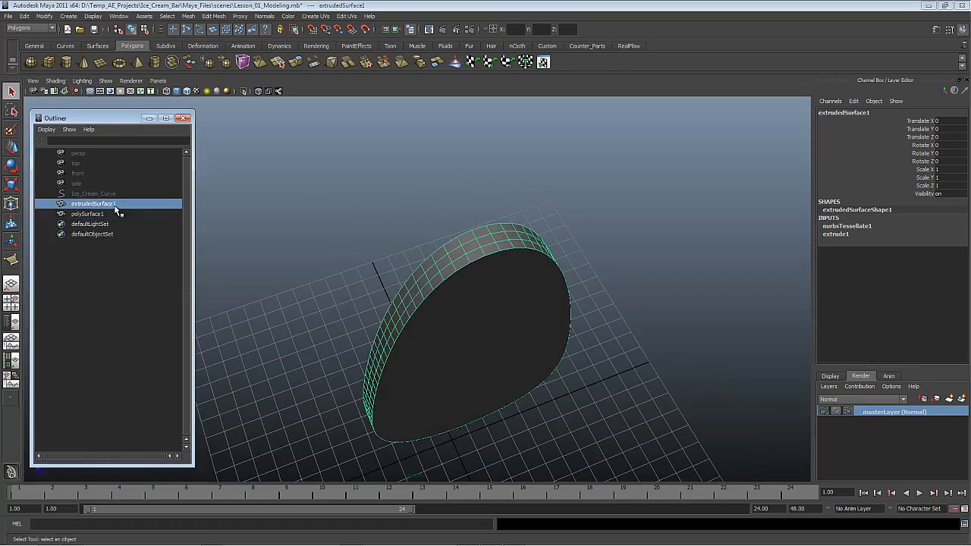
pyautogui.click(100, 214)
pyautogui.keyDown('alt'); pyautogui.moveTo(531, 319); pyautogui.dragTo(491, 299); pyautogui.keyUp('alt')
pyautogui.press('f')
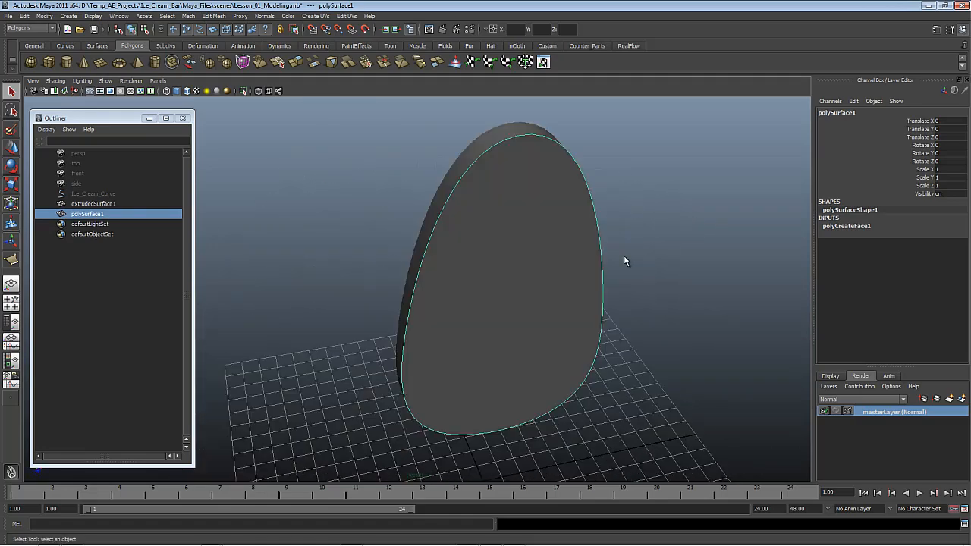
pyautogui.keyDown('alt'); pyautogui.moveTo(552, 203); pyautogui.dragTo(501, 222); pyautogui.keyUp('alt')
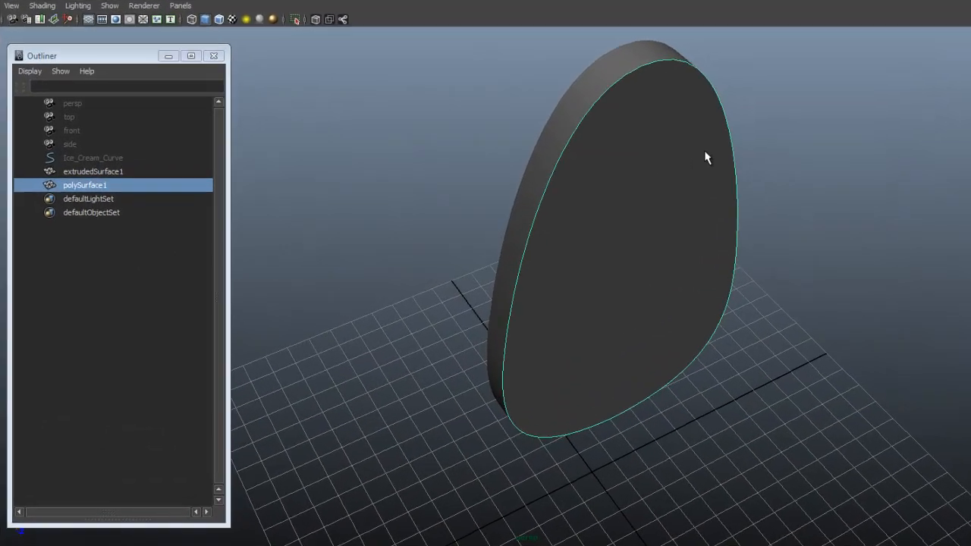
# - Combine extrudedSurface1 and polySurface1 into a single mesh
pyautogui.keyDown('alt'); pyautogui.moveTo(551, 189); pyautogui.dragTo(489, 167); pyautogui.keyUp('alt')
pyautogui.keyDown('alt'); pyautogui.moveTo(708, 189); pyautogui.dragTo(683, 206, button='middle'); pyautogui.keyUp('alt')
pyautogui.keyDown('ctrl'); pyautogui.click(102, 162); pyautogui.keyUp('ctrl')
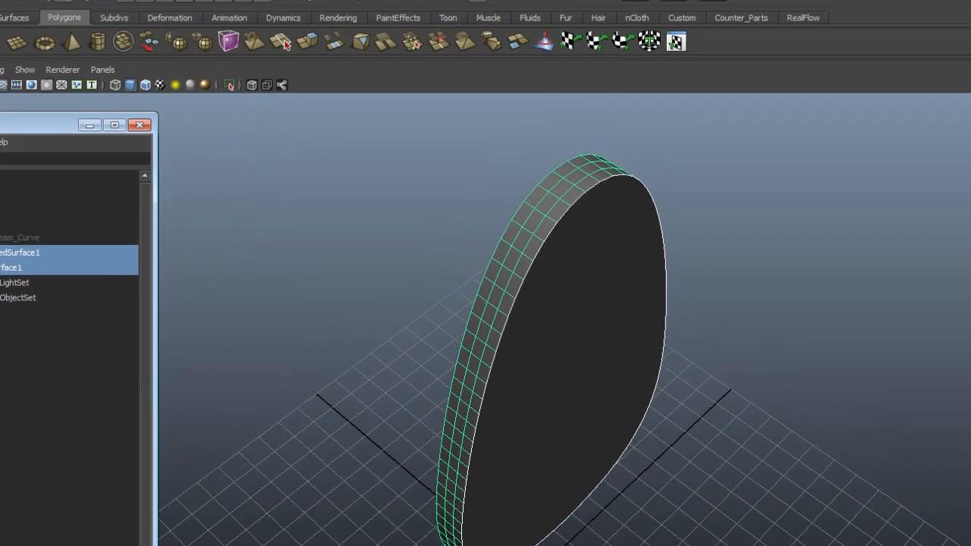
pyautogui.click(110, 21)
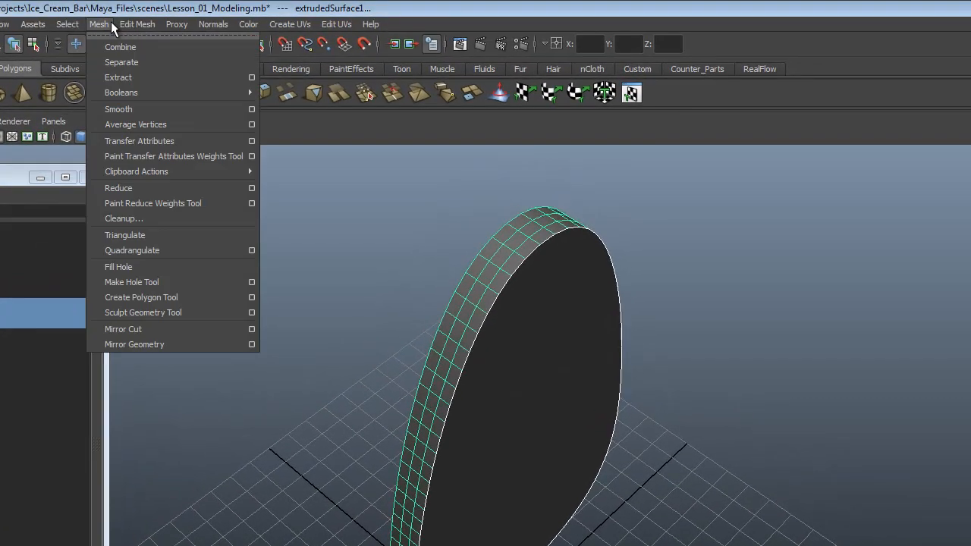
pyautogui.moveTo(137, 24)
pyautogui.moveTo(100, 26)
pyautogui.click(114, 47)
# - Move a single front-rim vertex of the combined mesh to test whether the cap is joined to the band
pyautogui.keyDown('alt'); pyautogui.moveTo(551, 352); pyautogui.dragTo(579, 342); pyautogui.keyUp('alt')
pyautogui.keyDown('alt'); pyautogui.moveTo(551, 304); pyautogui.dragTo(739, 406); pyautogui.keyUp('alt')
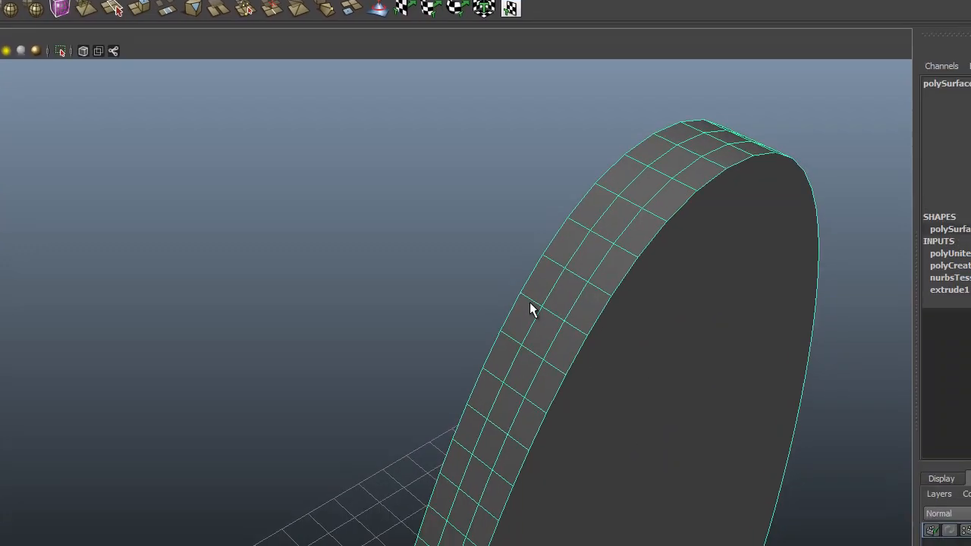
pyautogui.press('F9')
pyautogui.keyDown('alt'); pyautogui.moveTo(661, 370); pyautogui.dragTo(733, 411, button='right'); pyautogui.keyUp('alt')
pyautogui.keyDown('alt'); pyautogui.moveTo(733, 411); pyautogui.dragTo(525, 509, button='middle'); pyautogui.keyUp('alt')
pyautogui.keyDown('alt'); pyautogui.moveTo(525, 510); pyautogui.dragTo(534, 516, button='right'); pyautogui.keyUp('alt')
pyautogui.keyDown('alt'); pyautogui.moveTo(230, 300); pyautogui.dragTo(397, 297, button='right'); pyautogui.keyUp('alt')
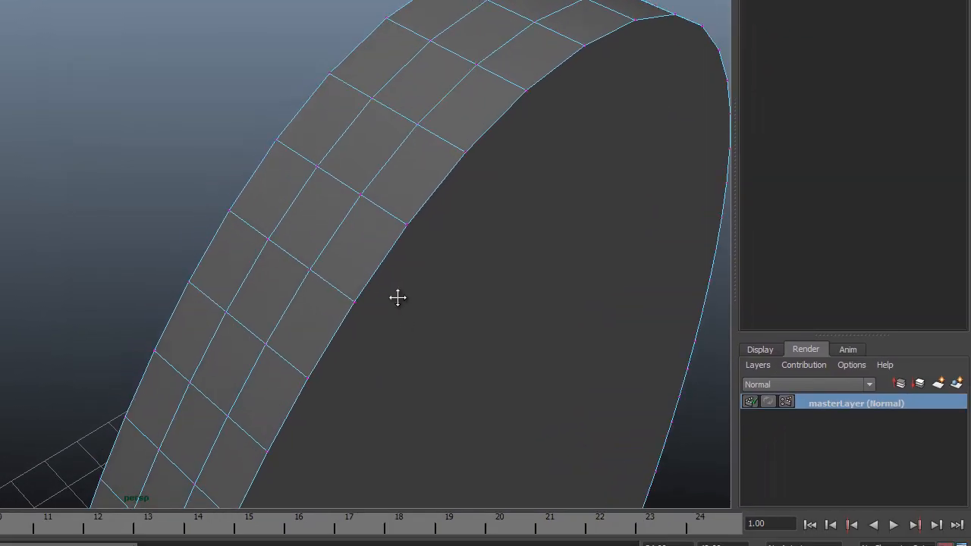
pyautogui.click(351, 284)
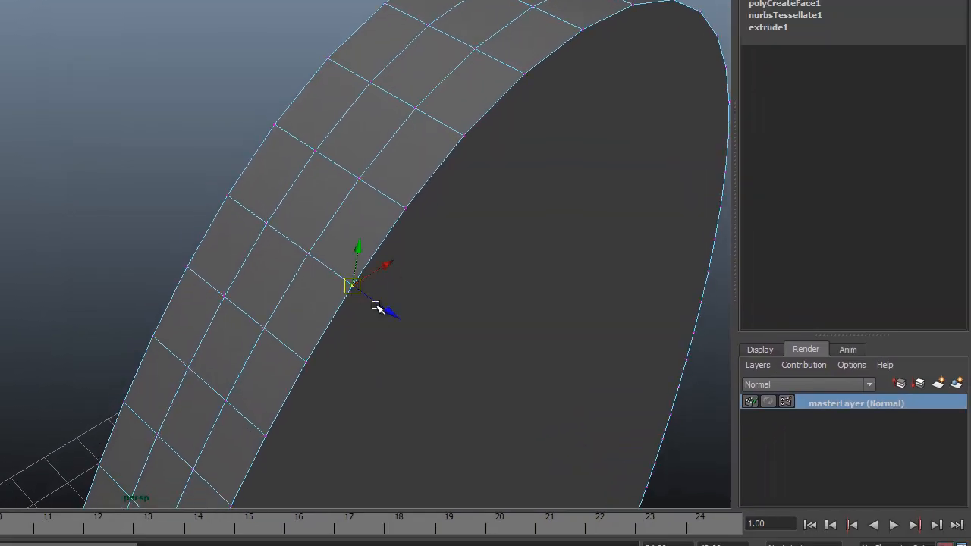
pyautogui.moveTo(470, 284); pyautogui.dragTo(435, 269, button='middle')
pyautogui.keyDown('alt'); pyautogui.moveTo(351, 288); pyautogui.dragTo(409, 266); pyautogui.keyUp('alt')
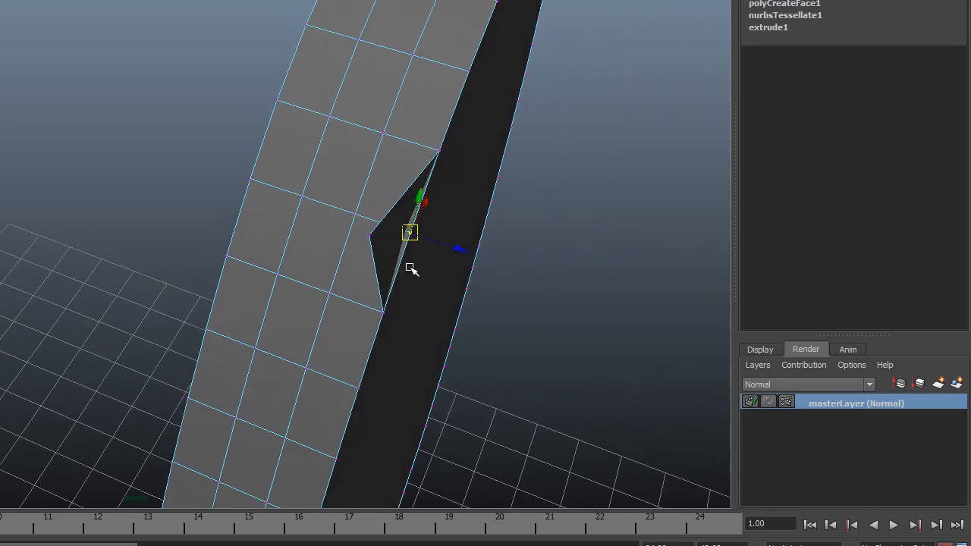
pyautogui.moveTo(409, 266); pyautogui.dragTo(497, 298, button='middle')
pyautogui.keyDown('alt'); pyautogui.moveTo(497, 298); pyautogui.dragTo(430, 238); pyautogui.keyUp('alt')
pyautogui.keyDown('alt'); pyautogui.moveTo(354, 168); pyautogui.dragTo(474, 242); pyautogui.keyUp('alt')
# - Undo the test moves of the front-rim vertex
pyautogui.hotkey('ctrl', 'z')
pyautogui.hotkey('ctrl', 'z')
pyautogui.hotkey('ctrl', 'z')
pyautogui.hotkey('ctrl', 'z')
pyautogui.hotkey('ctrl', 'z')
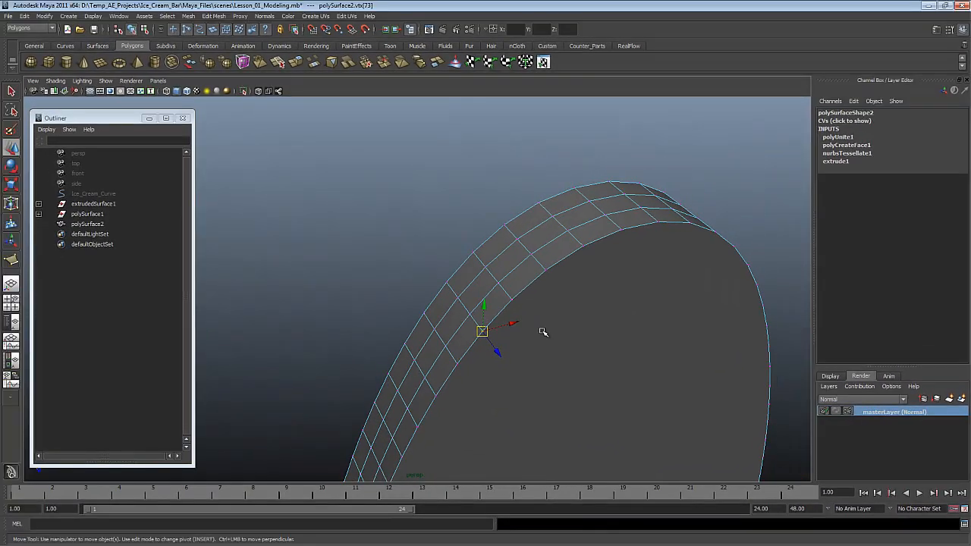
# - Merge the vertices along the front rim where the cap meets the band
pyautogui.keyDown('alt'); pyautogui.moveTo(594, 340); pyautogui.dragTo(533, 269); pyautogui.keyUp('alt')
pyautogui.moveTo(483, 311); pyautogui.dragTo(509, 450)
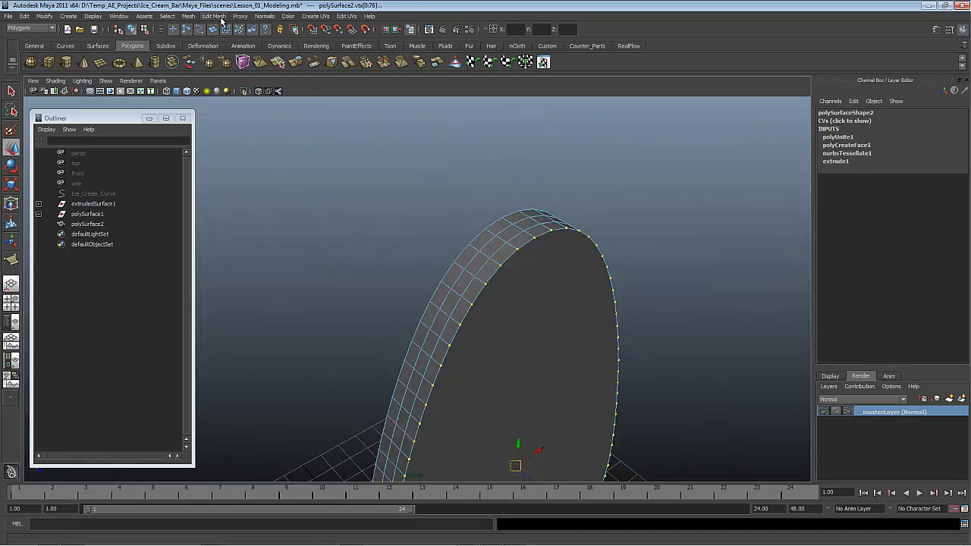
pyautogui.click(220, 17)
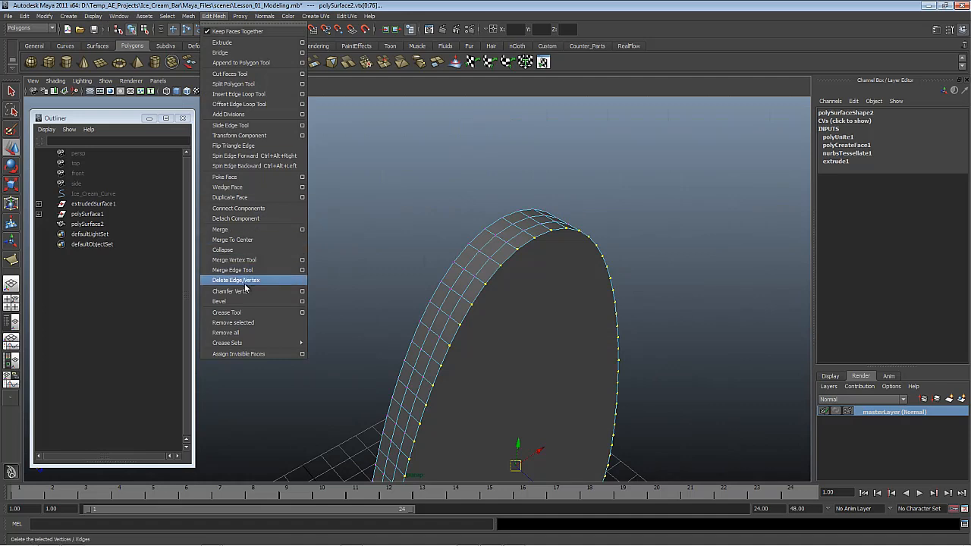
pyautogui.click(221, 229)
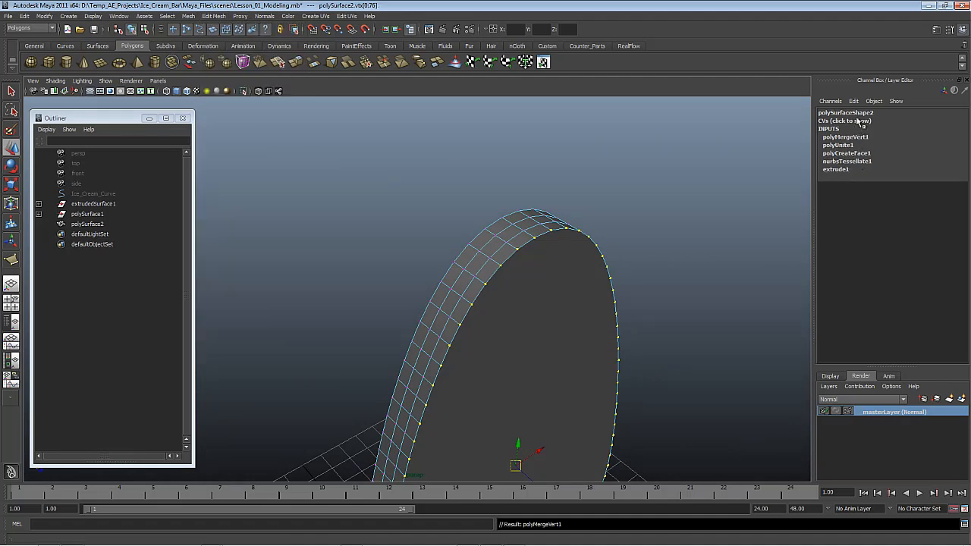
# - Set the Distance of polyMergeVert1 to 0
pyautogui.click(844, 137)
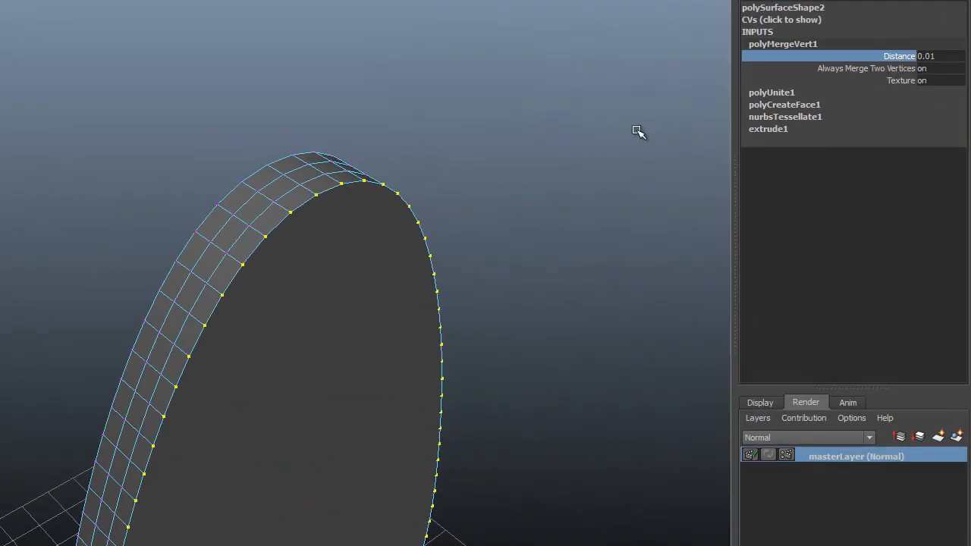
pyautogui.moveTo(637, 132); pyautogui.dragTo(572, 129, button='middle')
pyautogui.keyDown('alt'); pyautogui.moveTo(553, 304); pyautogui.dragTo(394, 414); pyautogui.keyUp('alt')
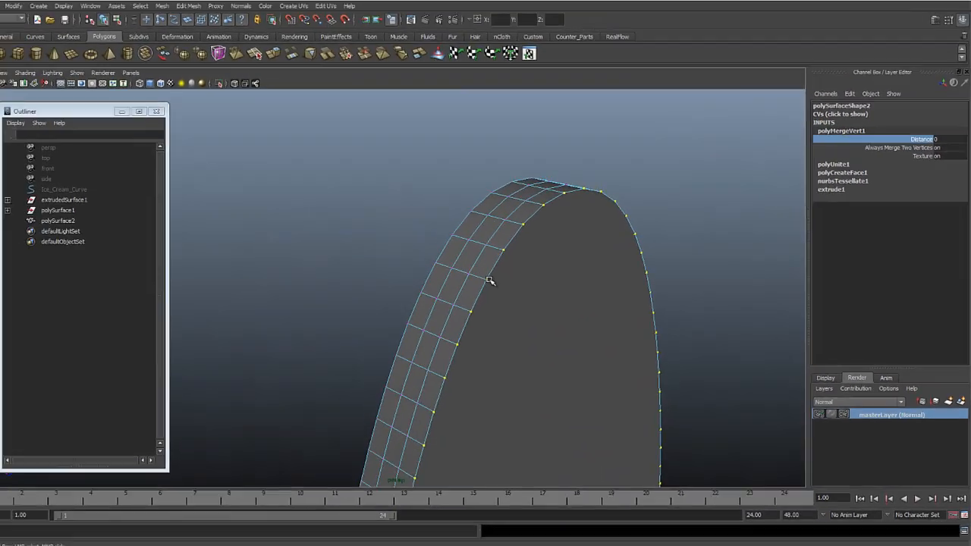
# - Select a front-rim vertex with the Move Tool to check the merged edge
pyautogui.press('F10')
pyautogui.click(502, 280)
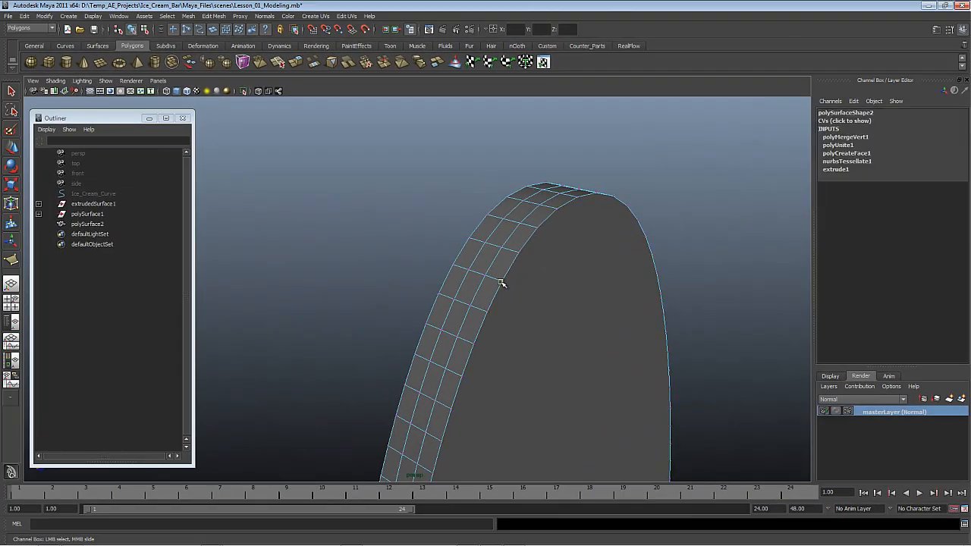
pyautogui.press('w')
pyautogui.keyDown('alt'); pyautogui.moveTo(544, 326); pyautogui.dragTo(654, 381); pyautogui.keyUp('alt')
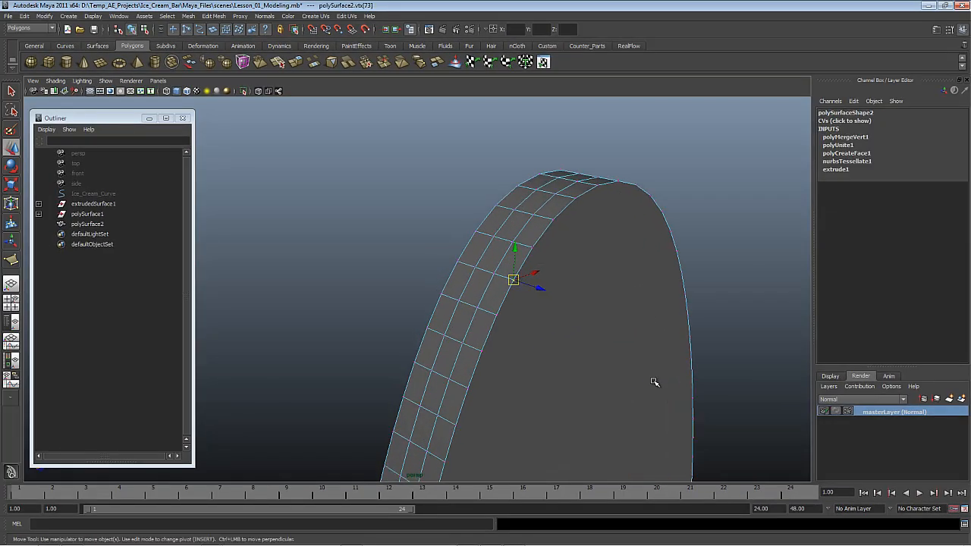
pyautogui.keyDown('alt'); pyautogui.moveTo(710, 365); pyautogui.dragTo(493, 212); pyautogui.keyUp('alt')
# - Return to object mode and examine the rim between the merged mesh's cap and band
pyautogui.press('F8')
pyautogui.press('F8')
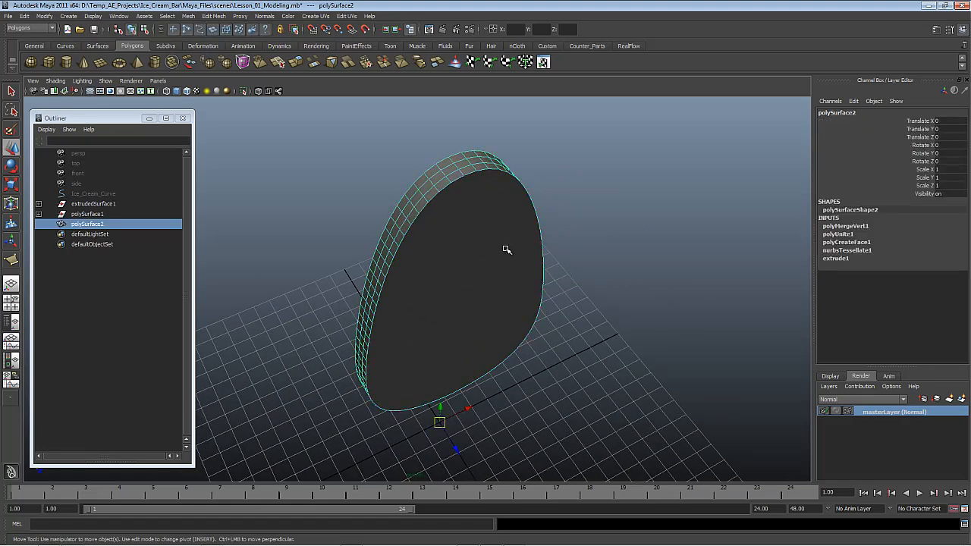
pyautogui.keyDown('alt'); pyautogui.moveTo(507, 250); pyautogui.dragTo(510, 243, button='right'); pyautogui.keyUp('alt')
pyautogui.keyDown('alt'); pyautogui.moveTo(509, 243); pyautogui.dragTo(484, 233); pyautogui.keyUp('alt')
pyautogui.keyDown('alt'); pyautogui.moveTo(483, 232); pyautogui.dragTo(520, 316, button='right'); pyautogui.keyUp('alt')
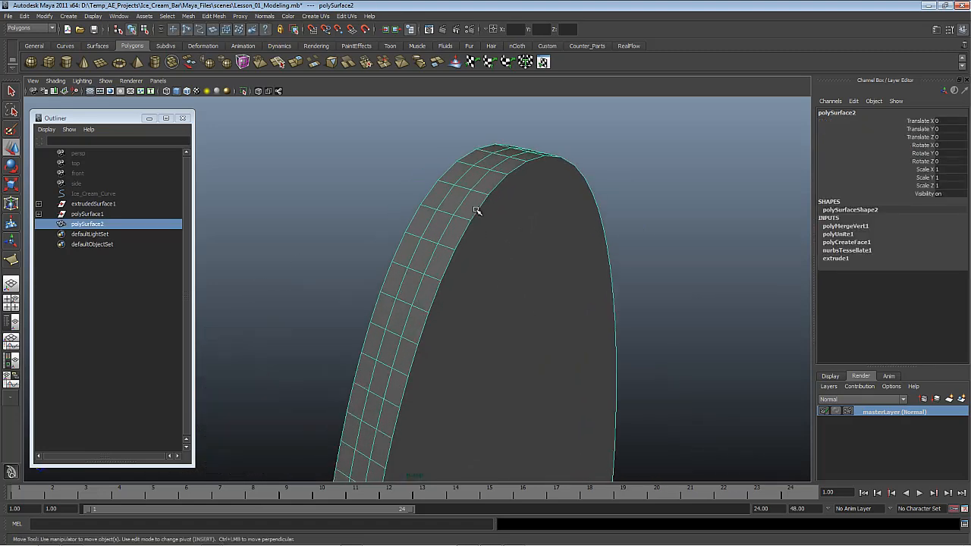
pyautogui.keyDown('alt'); pyautogui.moveTo(515, 247); pyautogui.dragTo(480, 219, button='right'); pyautogui.keyUp('alt')
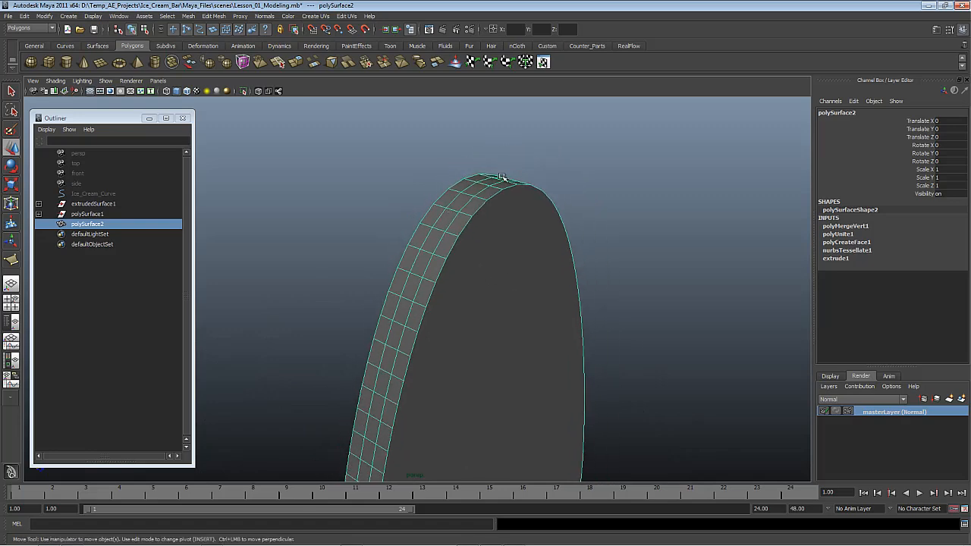
pyautogui.keyDown('alt'); pyautogui.moveTo(529, 185); pyautogui.dragTo(437, 185); pyautogui.keyUp('alt')
pyautogui.keyDown('alt'); pyautogui.moveTo(468, 280); pyautogui.dragTo(424, 208); pyautogui.keyUp('alt')
pyautogui.keyDown('alt'); pyautogui.moveTo(425, 189); pyautogui.dragTo(346, 159, button='right'); pyautogui.keyUp('alt')
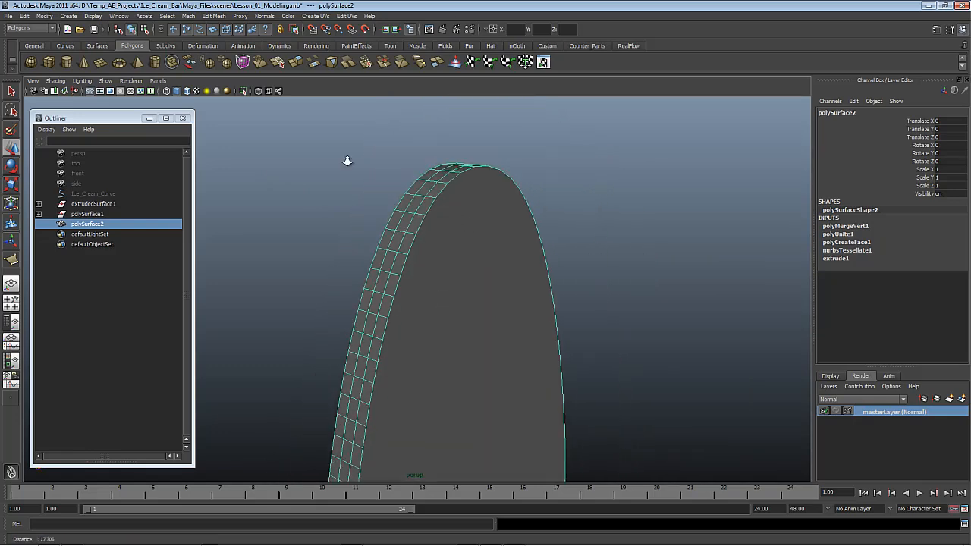
# - Display the face normals on the merged mesh polySurface2
pyautogui.keyDown('alt'); pyautogui.moveTo(347, 158); pyautogui.dragTo(392, 265); pyautogui.keyUp('alt')
pyautogui.keyDown('alt'); pyautogui.moveTo(392, 265); pyautogui.dragTo(540, 399, button='right'); pyautogui.keyUp('alt')
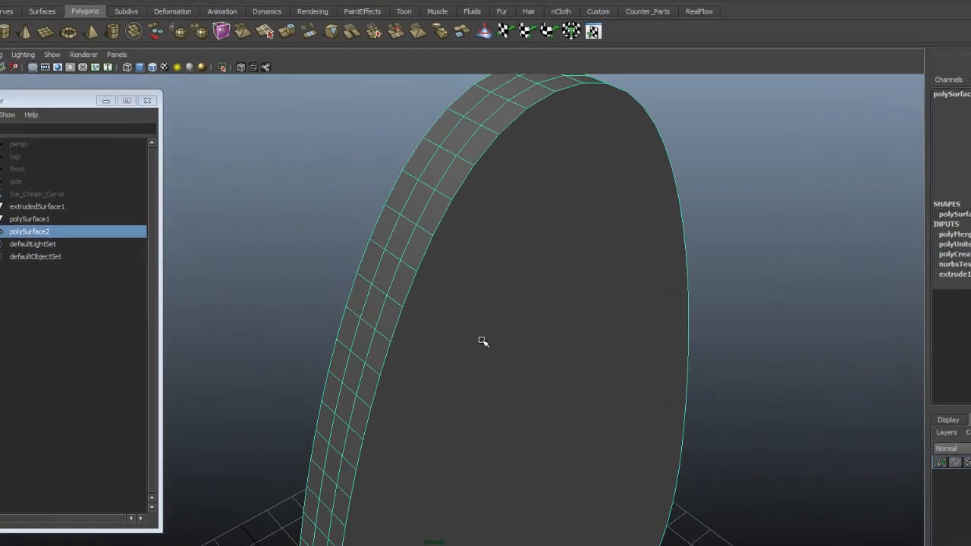
pyautogui.keyDown('alt'); pyautogui.moveTo(518, 171); pyautogui.dragTo(544, 254); pyautogui.keyUp('alt')
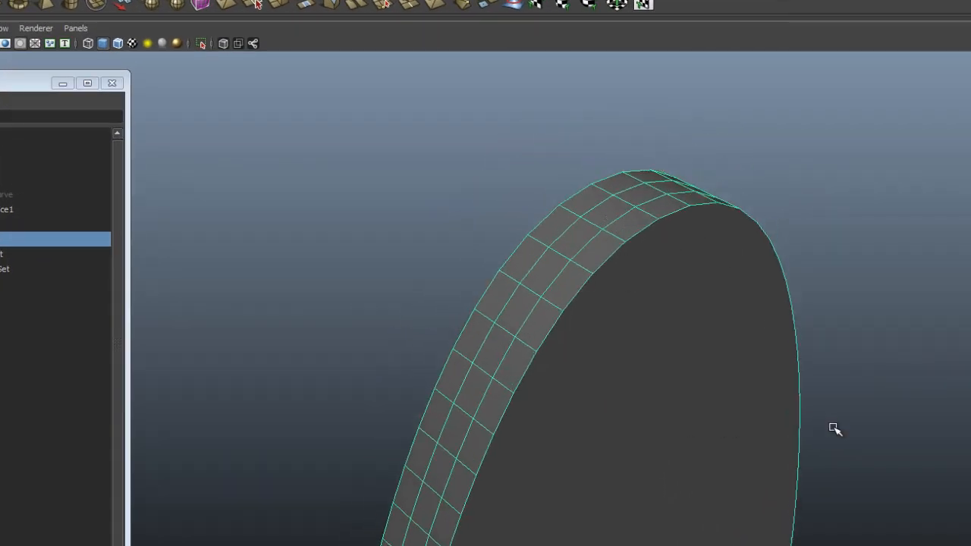
pyautogui.keyDown('alt'); pyautogui.moveTo(834, 429); pyautogui.dragTo(615, 328, button='right'); pyautogui.keyUp('alt')
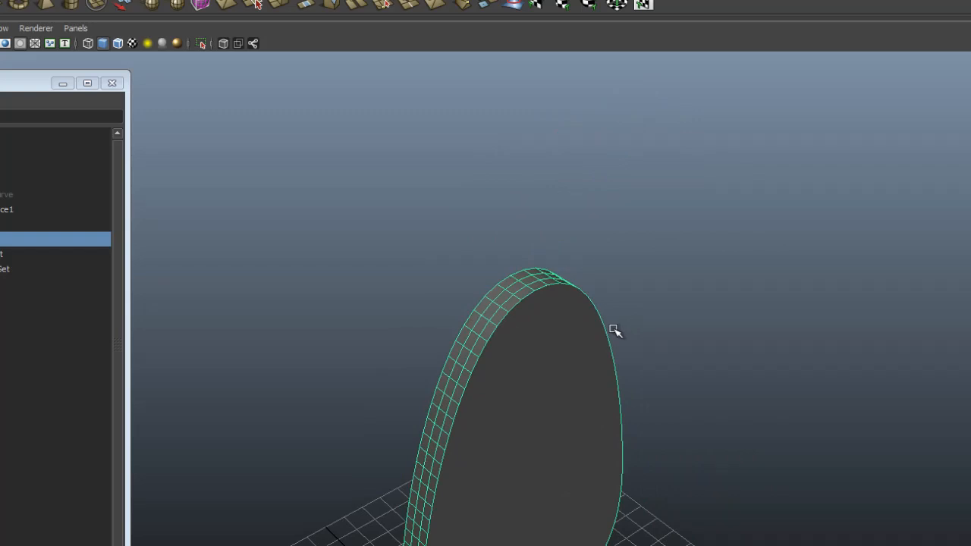
pyautogui.keyDown('alt'); pyautogui.moveTo(615, 328); pyautogui.dragTo(534, 304); pyautogui.keyUp('alt')
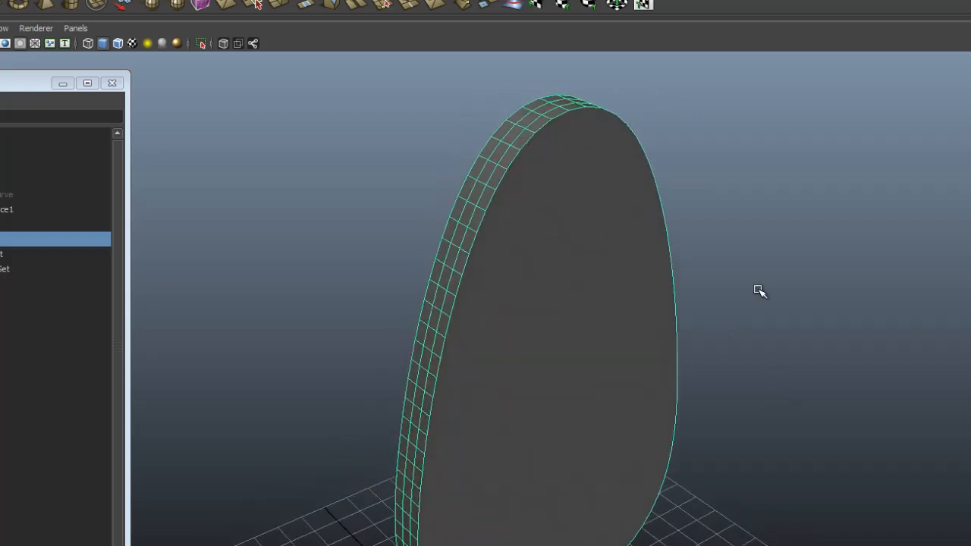
pyautogui.keyDown('alt'); pyautogui.moveTo(624, 443); pyautogui.dragTo(652, 457, button='right'); pyautogui.keyUp('alt')
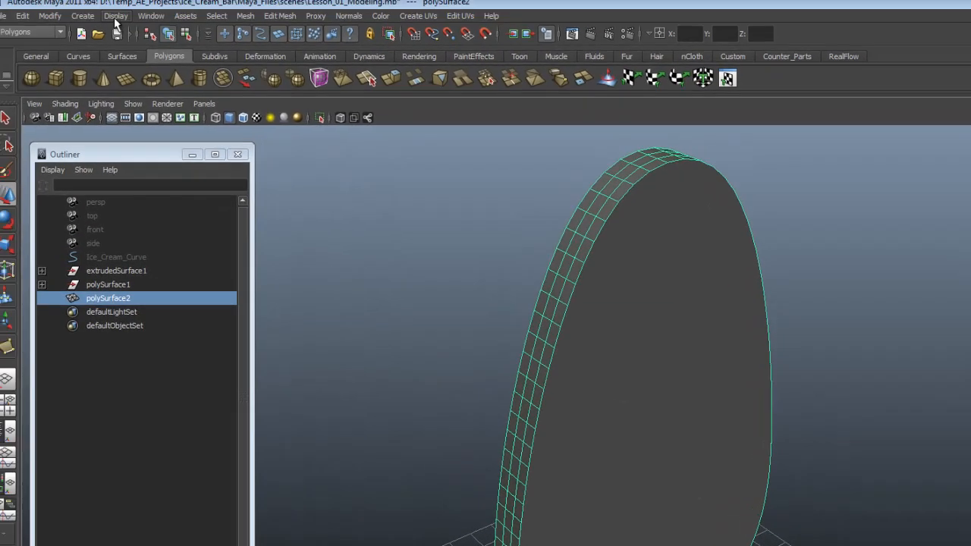
pyautogui.click(125, 21)
pyautogui.moveTo(194, 155)
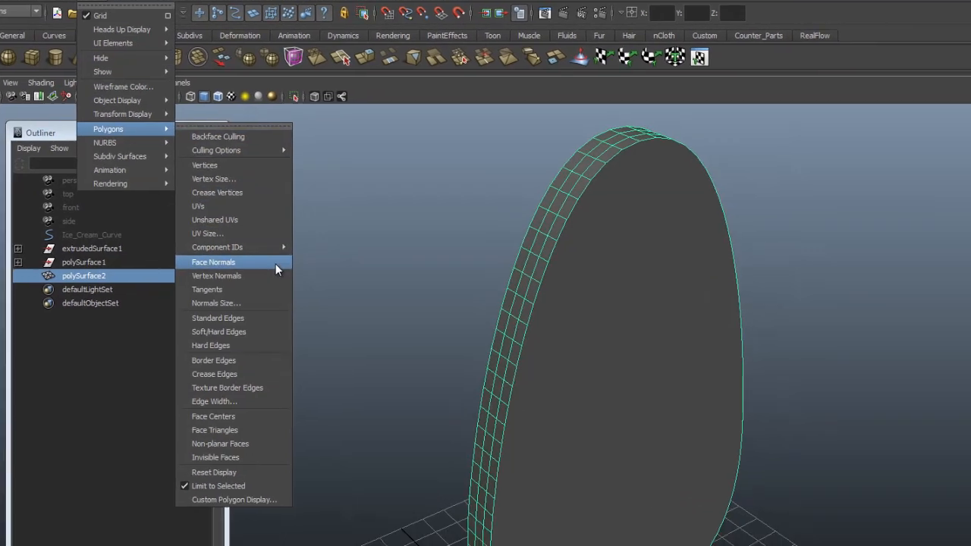
pyautogui.click(307, 290)
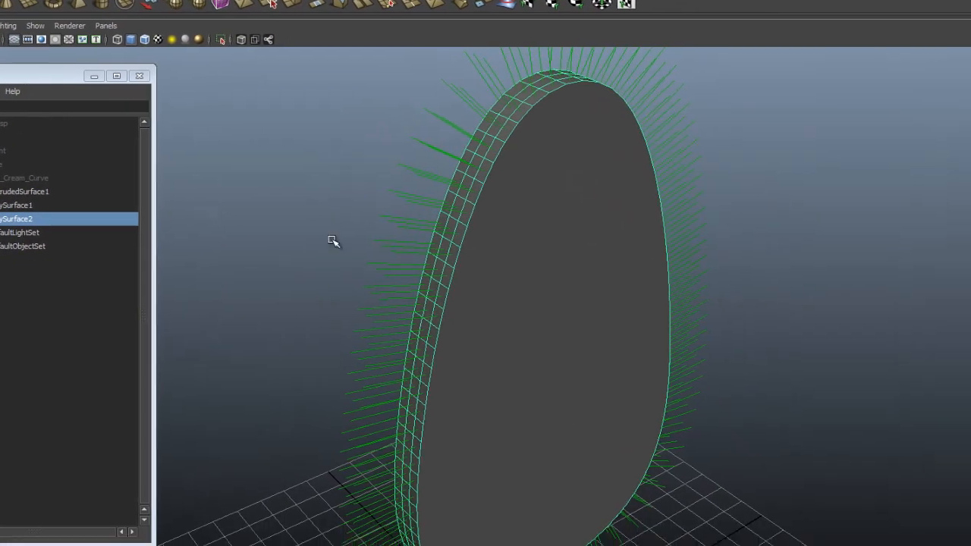
# - Select the mesh's front cap face and reverse its normal
pyautogui.keyDown('alt'); pyautogui.moveTo(494, 226); pyautogui.dragTo(505, 98); pyautogui.keyUp('alt')
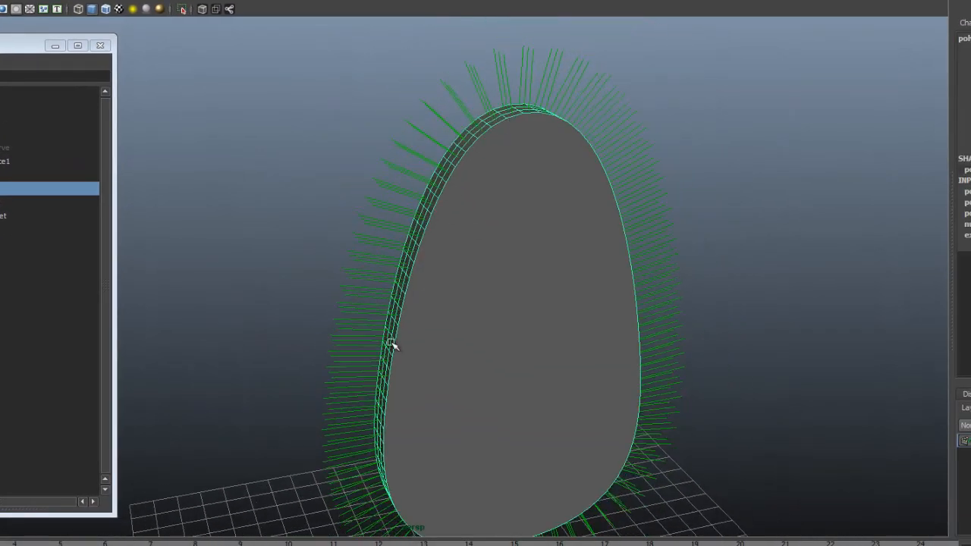
pyautogui.keyDown('alt'); pyautogui.moveTo(511, 32); pyautogui.dragTo(627, 86); pyautogui.keyUp('alt')
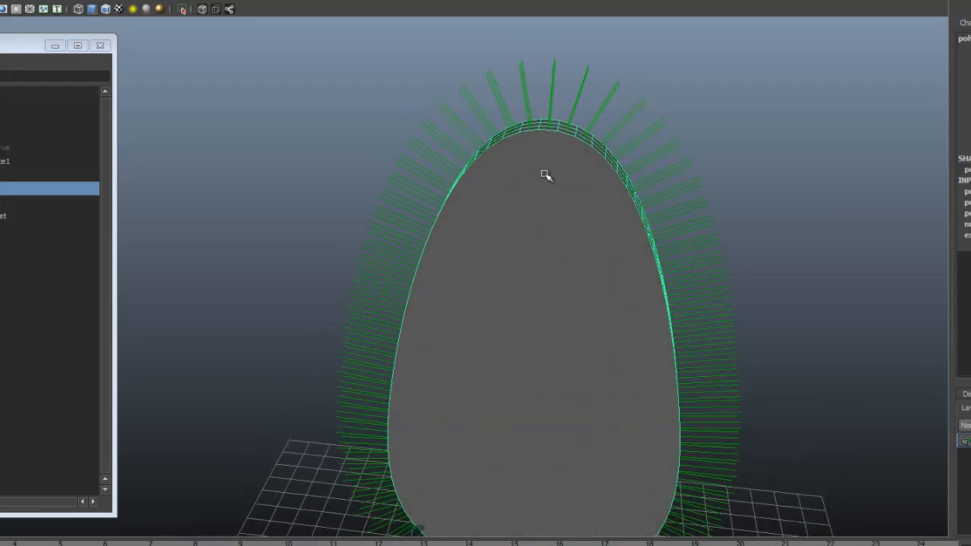
pyautogui.keyDown('alt'); pyautogui.moveTo(426, 182); pyautogui.dragTo(606, 233); pyautogui.keyUp('alt')
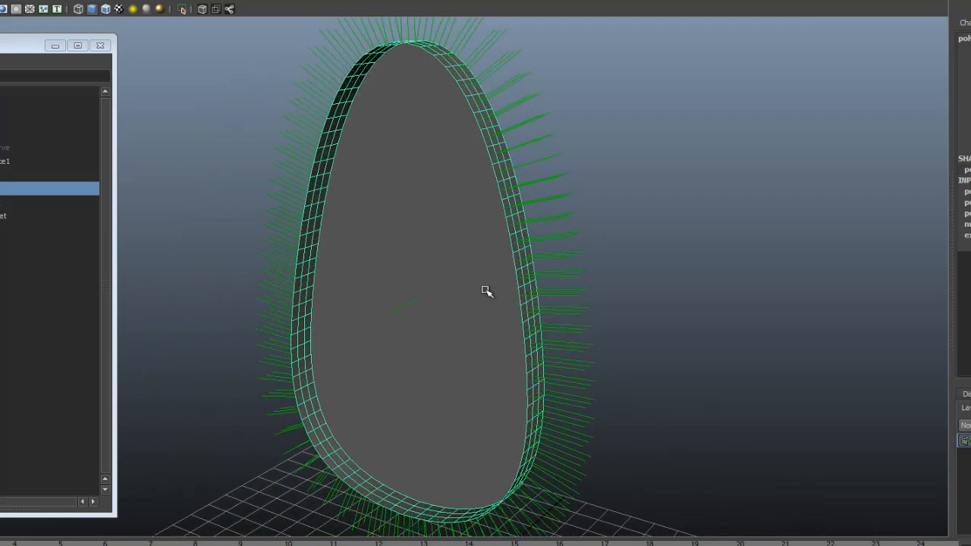
pyautogui.keyDown('alt'); pyautogui.moveTo(574, 202); pyautogui.dragTo(496, 298); pyautogui.keyUp('alt')
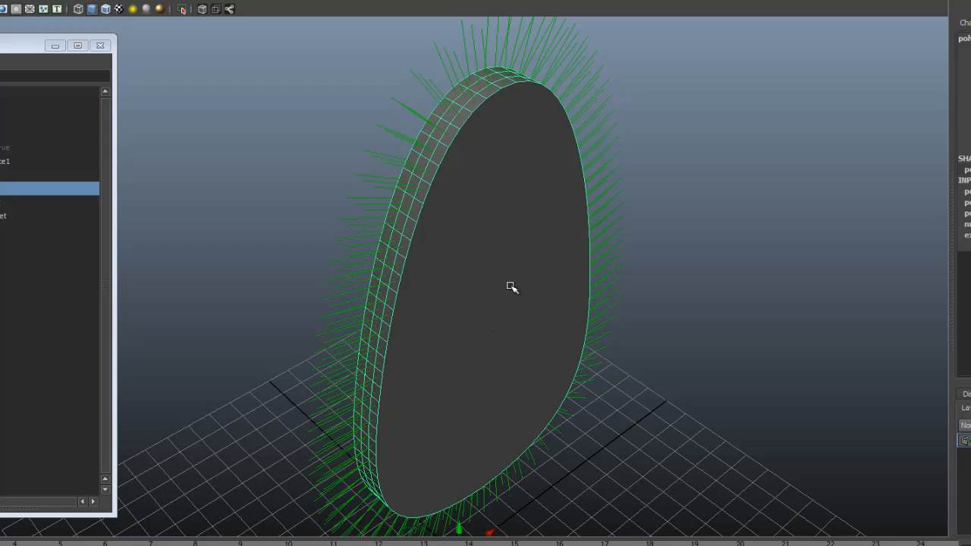
pyautogui.press('F11')
pyautogui.click(526, 311)
pyautogui.keyDown('alt'); pyautogui.moveTo(385, 243); pyautogui.dragTo(400, 194); pyautogui.keyUp('alt')
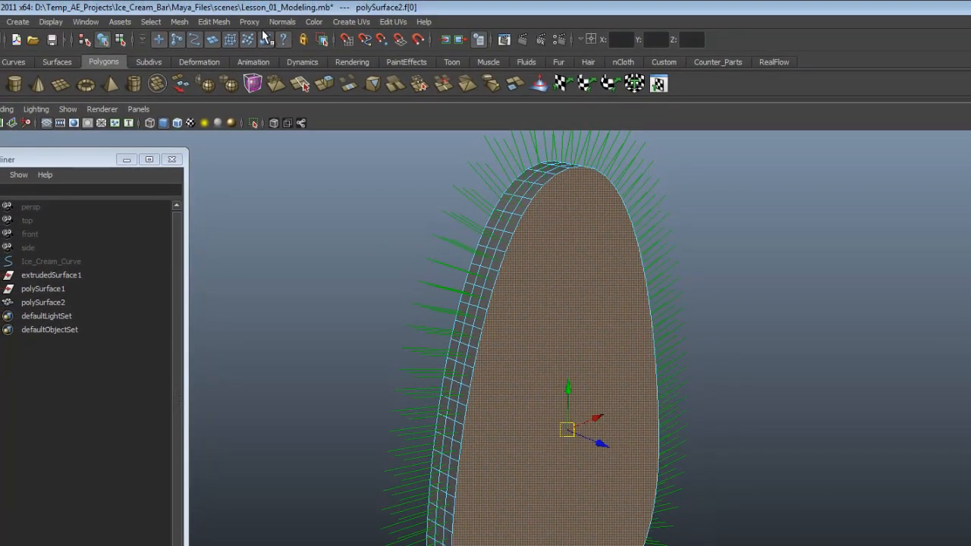
pyautogui.click(282, 21)
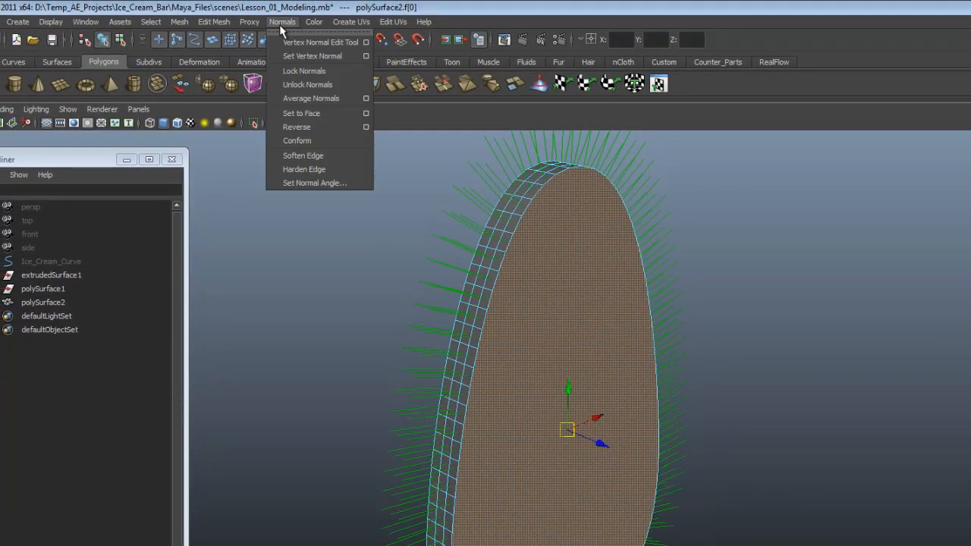
pyautogui.click(317, 127)
# - Return polySurface2 to object mode, check the cap's normal direction, and hide the face normals
pyautogui.keyDown('alt'); pyautogui.moveTo(454, 197); pyautogui.dragTo(571, 313); pyautogui.keyUp('alt')
pyautogui.click(802, 329)
pyautogui.keyDown('alt'); pyautogui.moveTo(801, 329); pyautogui.dragTo(686, 354); pyautogui.keyUp('alt')
pyautogui.click(687, 364)
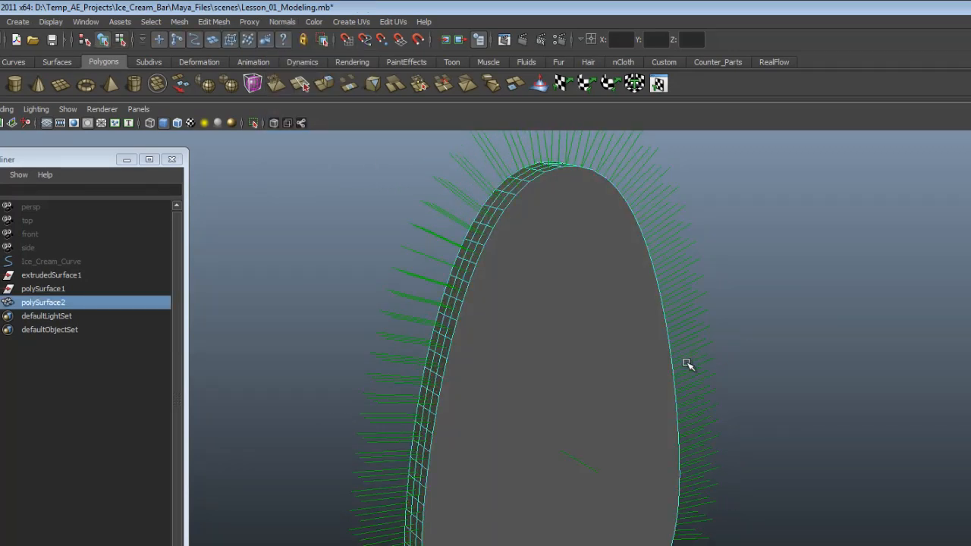
pyautogui.keyDown('alt'); pyautogui.moveTo(633, 471); pyautogui.dragTo(468, 360); pyautogui.keyUp('alt')
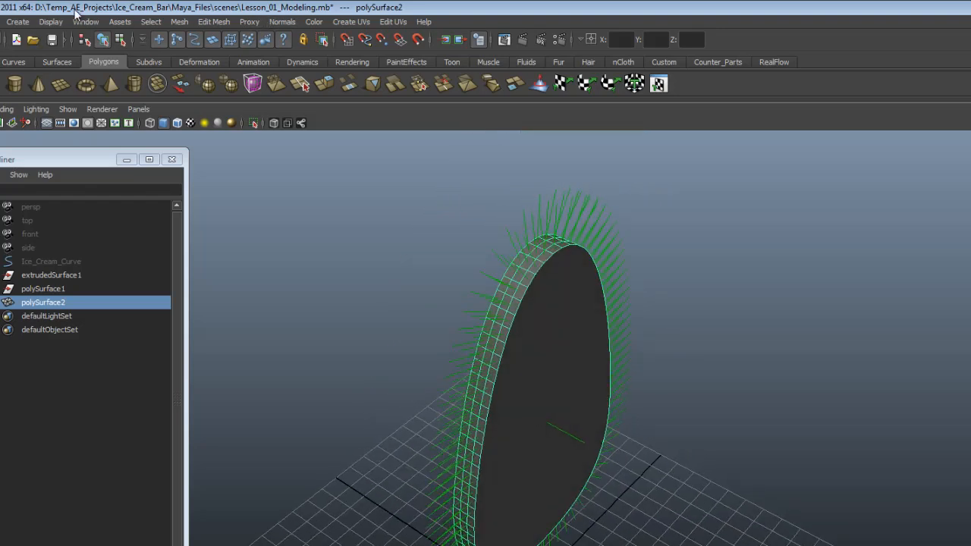
pyautogui.click(51, 21)
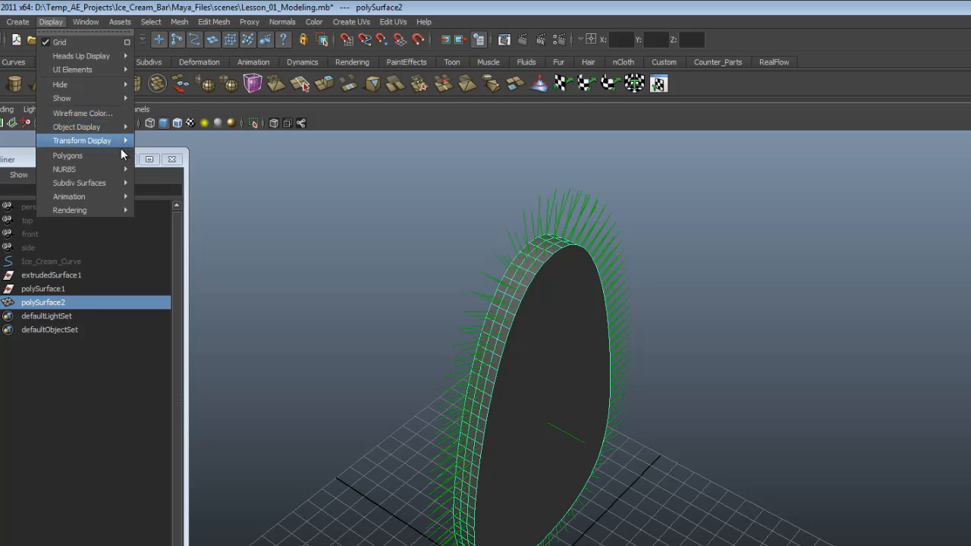
pyautogui.moveTo(114, 155)
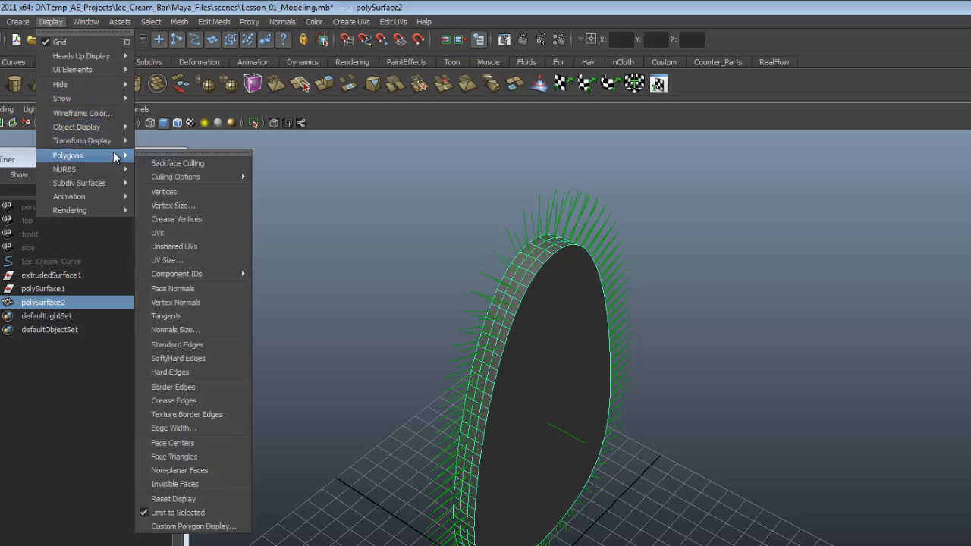
pyautogui.click(222, 294)
# - Select the front cap face of polySurface2 and extrude it with Keep Faces Together on
pyautogui.keyDown('alt'); pyautogui.moveTo(780, 377); pyautogui.dragTo(749, 435, button='right'); pyautogui.keyUp('alt')
pyautogui.keyDown('alt'); pyautogui.moveTo(750, 435); pyautogui.dragTo(724, 347); pyautogui.keyUp('alt')
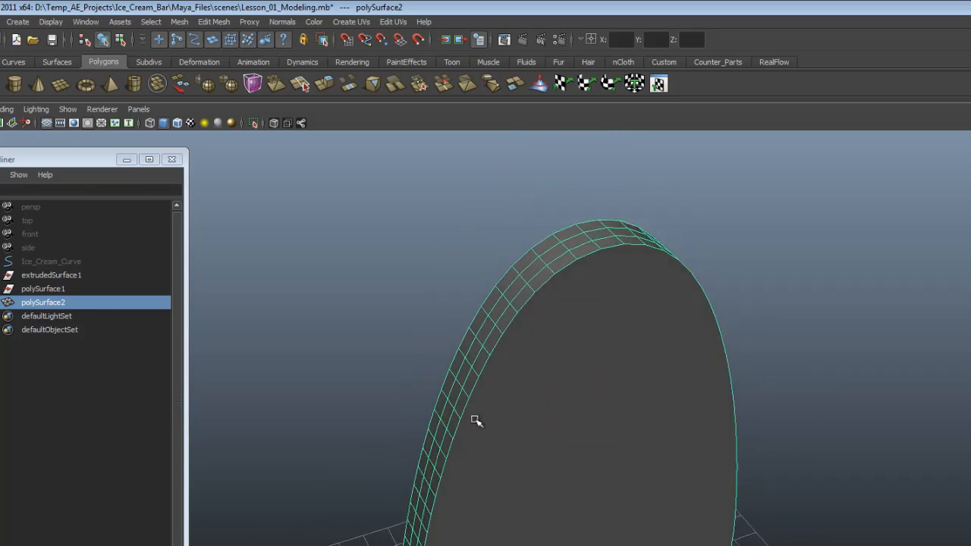
pyautogui.keyDown('alt'); pyautogui.moveTo(614, 393); pyautogui.dragTo(609, 418); pyautogui.keyUp('alt')
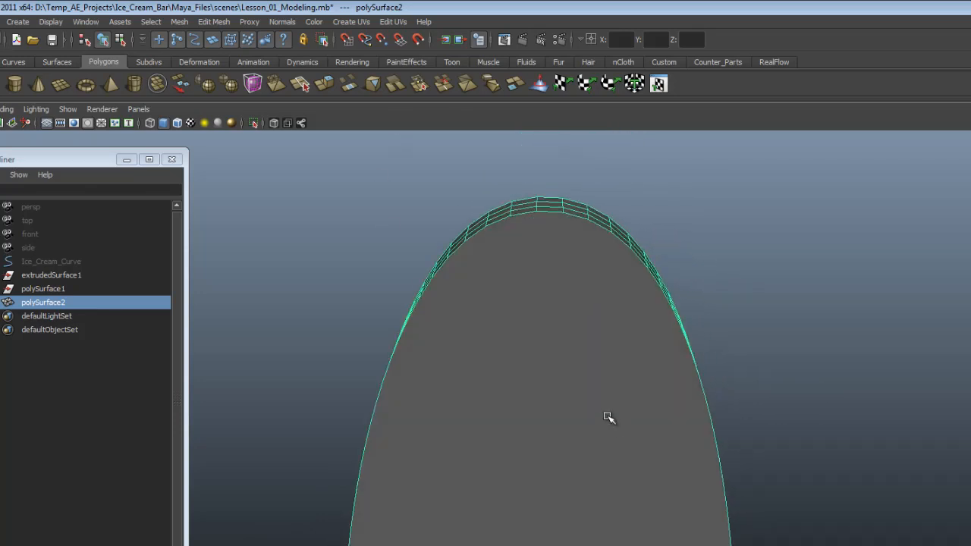
pyautogui.keyDown('alt'); pyautogui.moveTo(609, 418); pyautogui.dragTo(705, 315, button='middle'); pyautogui.keyUp('alt')
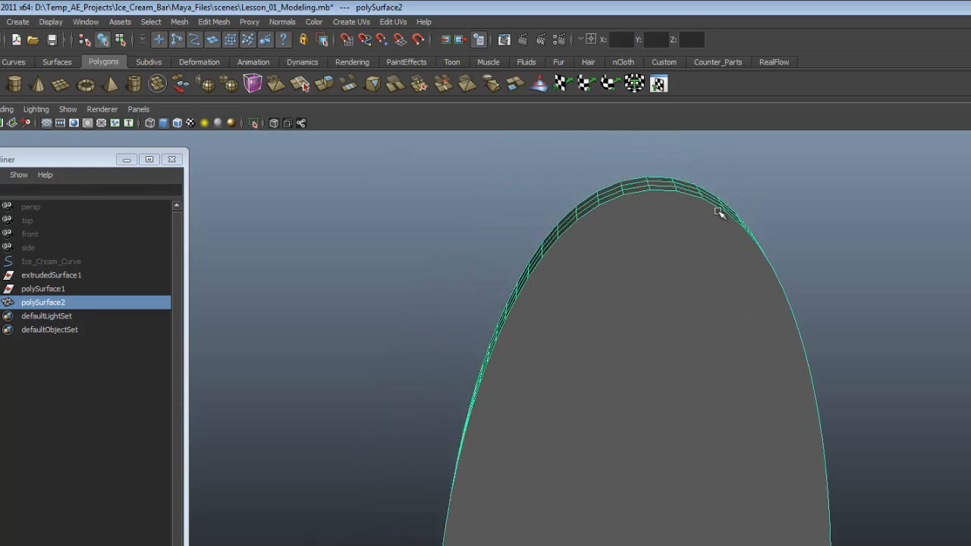
pyautogui.keyDown('alt'); pyautogui.moveTo(719, 212); pyautogui.dragTo(700, 357, button='middle'); pyautogui.keyUp('alt')
pyautogui.keyDown('alt'); pyautogui.moveTo(747, 438); pyautogui.dragTo(699, 244); pyautogui.keyUp('alt')
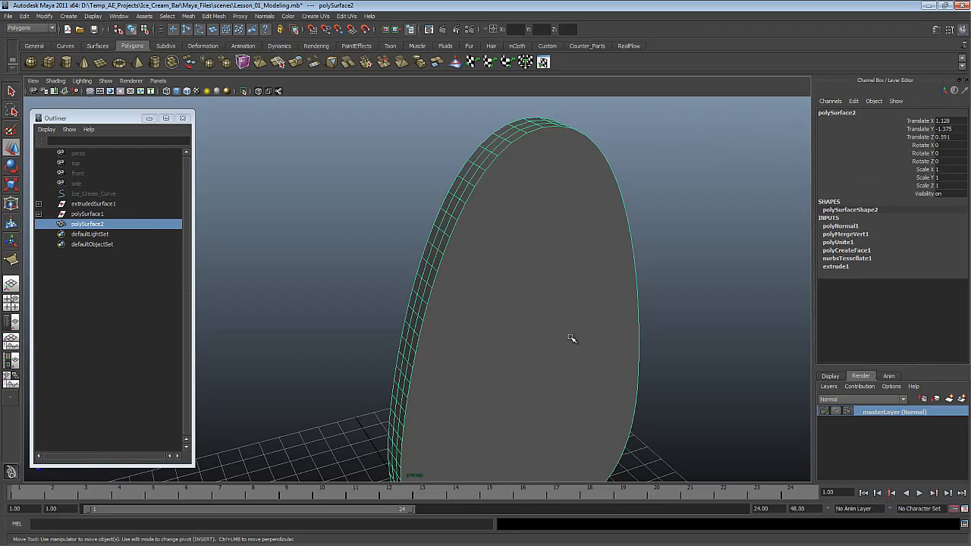
pyautogui.press('F11')
pyautogui.click(568, 329)
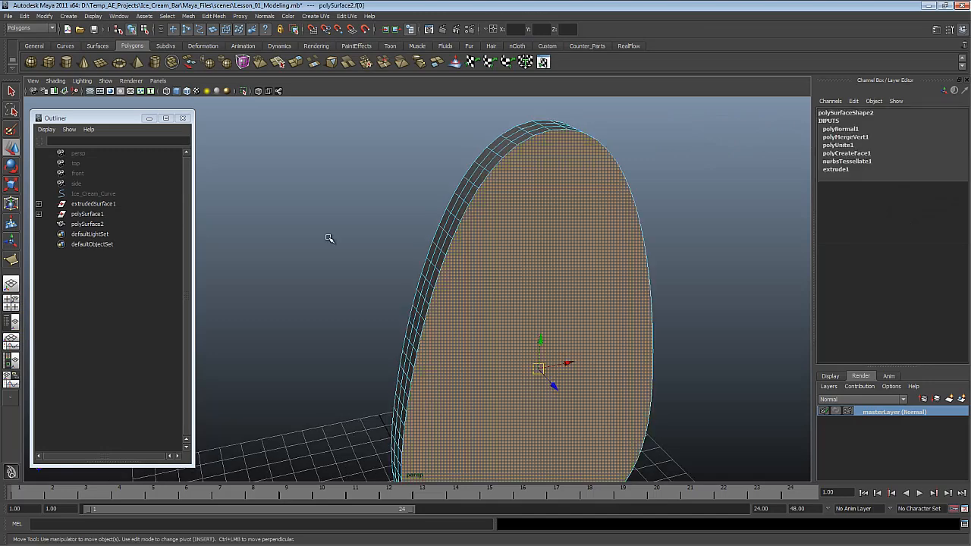
pyautogui.click(299, 66)
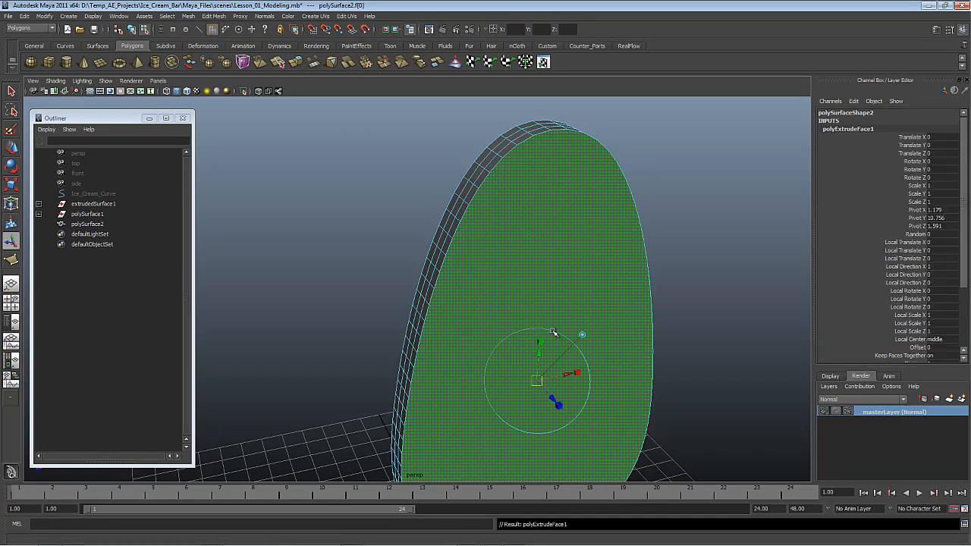
# - Scale the extruded front cap face uniformly inward to about 0.933
pyautogui.scroll(2, 561, 249)
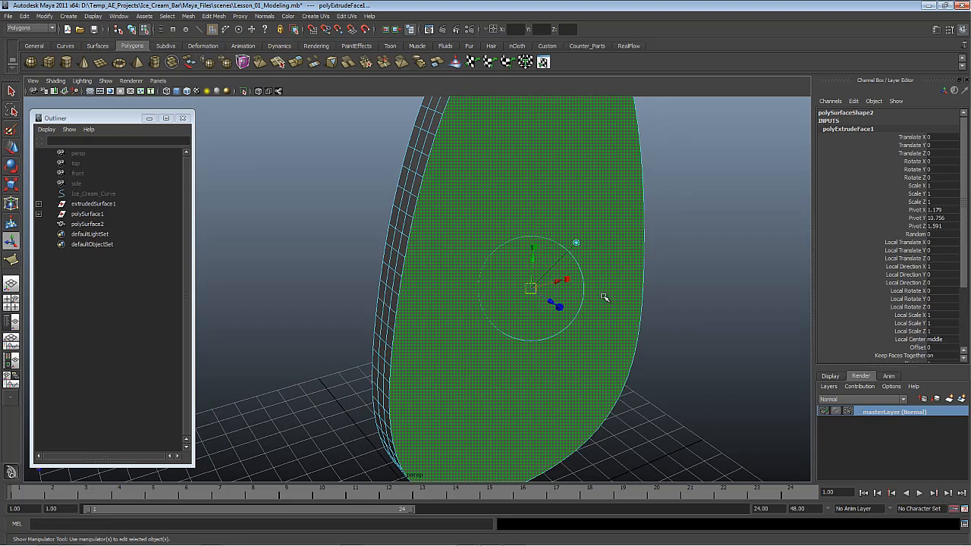
pyautogui.click(536, 246)
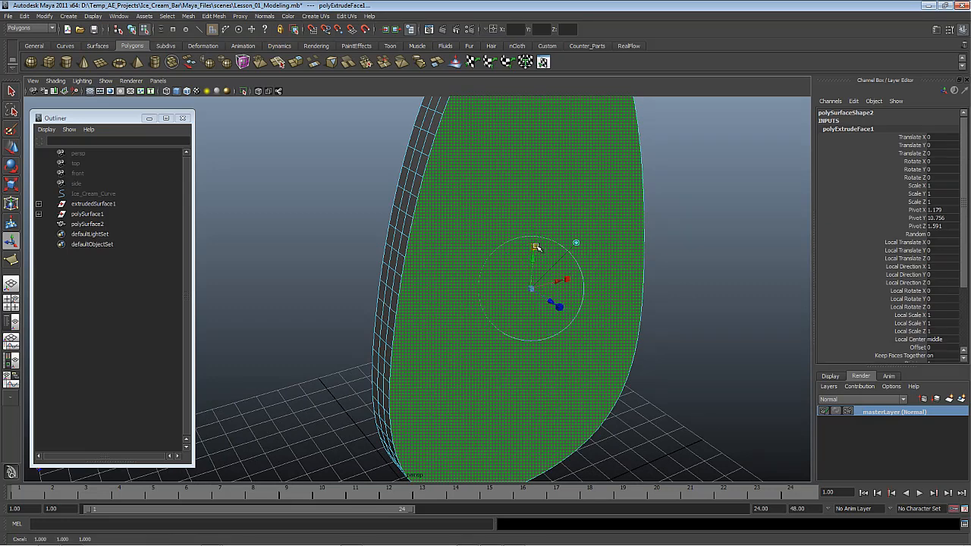
pyautogui.click(533, 288)
pyautogui.moveTo(641, 236); pyautogui.dragTo(642, 237, button='middle')
pyautogui.keyDown('alt'); pyautogui.moveTo(641, 238); pyautogui.dragTo(617, 179); pyautogui.keyUp('alt')
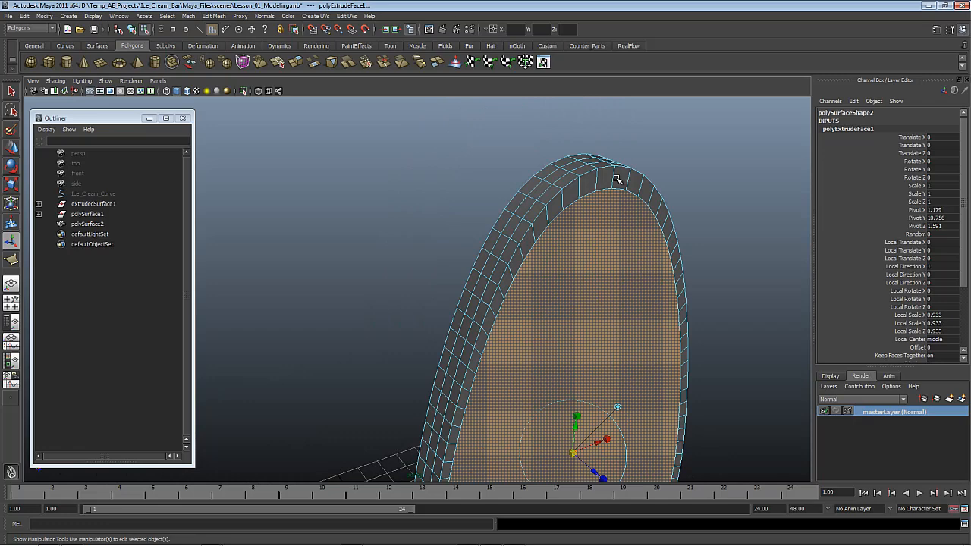
# - Select the full edge loop around the front outer rim using the Select Edge Loop Tool
pyautogui.press('F8')
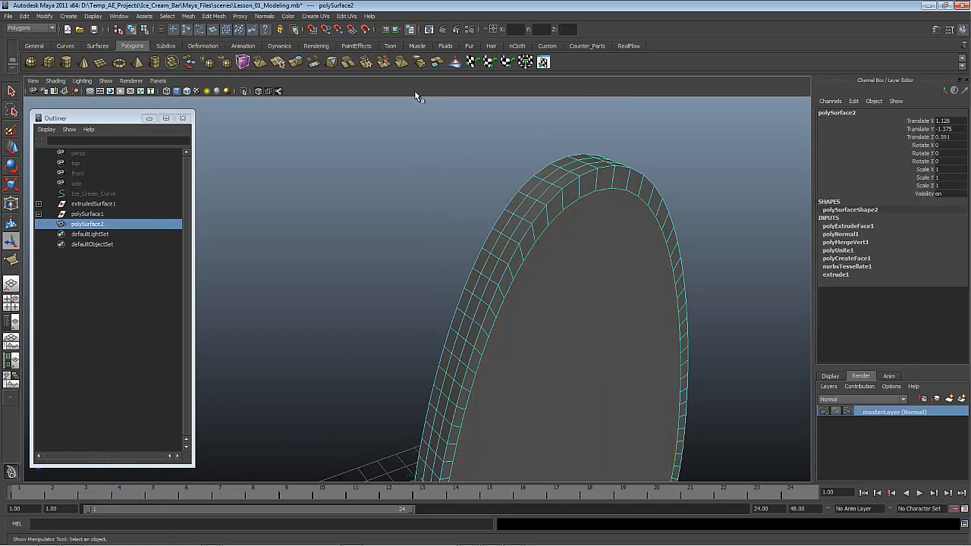
pyautogui.keyDown('alt'); pyautogui.moveTo(415, 99); pyautogui.dragTo(522, 175); pyautogui.keyUp('alt')
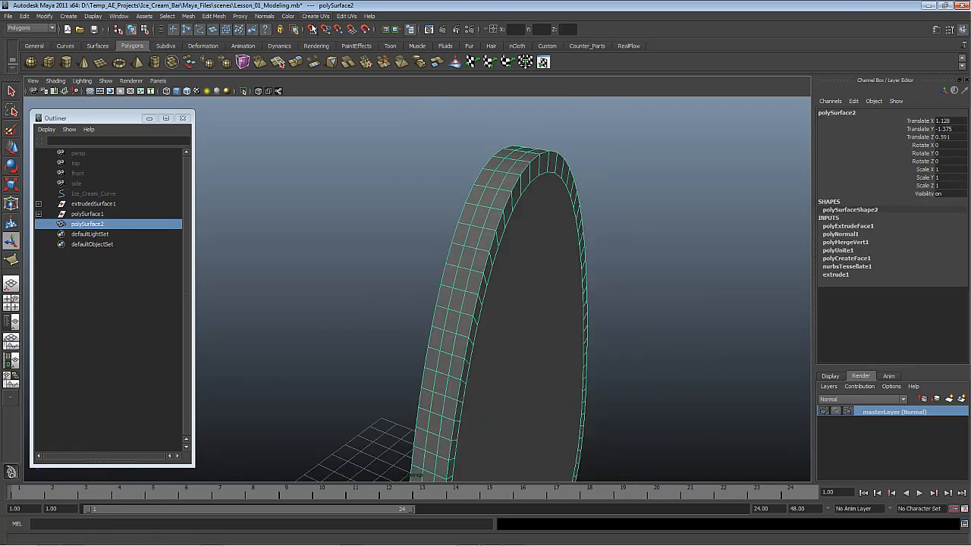
pyautogui.hotkey('ctrl', 'z')
pyautogui.click(161, 17)
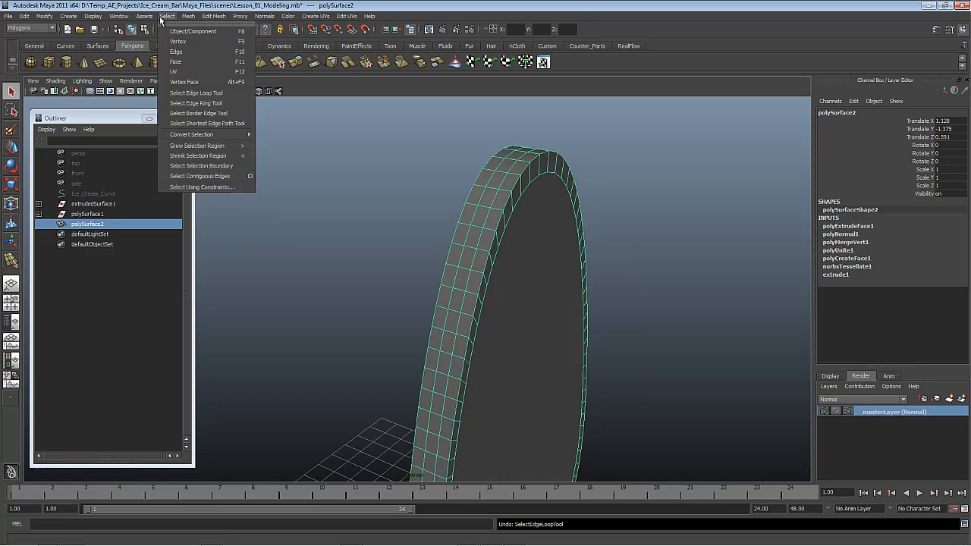
pyautogui.click(197, 93)
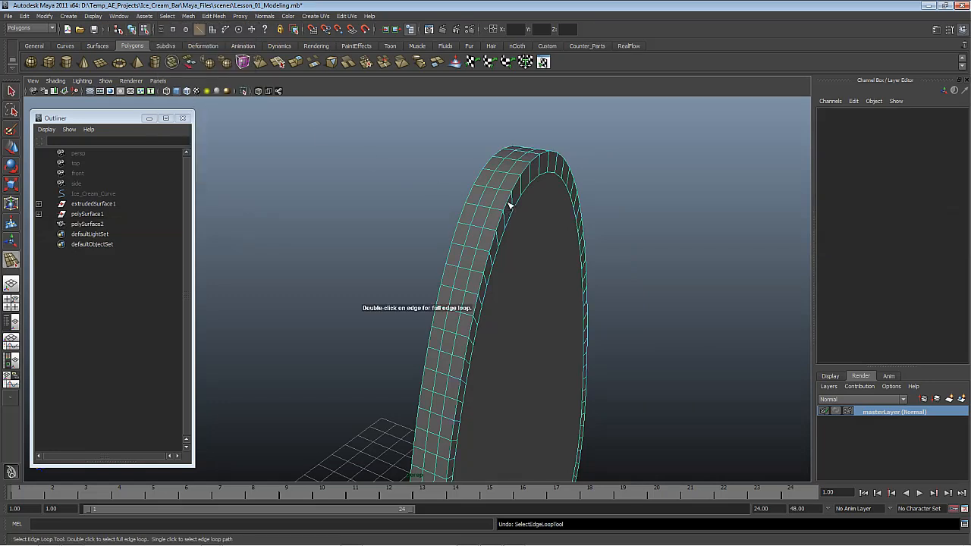
pyautogui.click(510, 206)
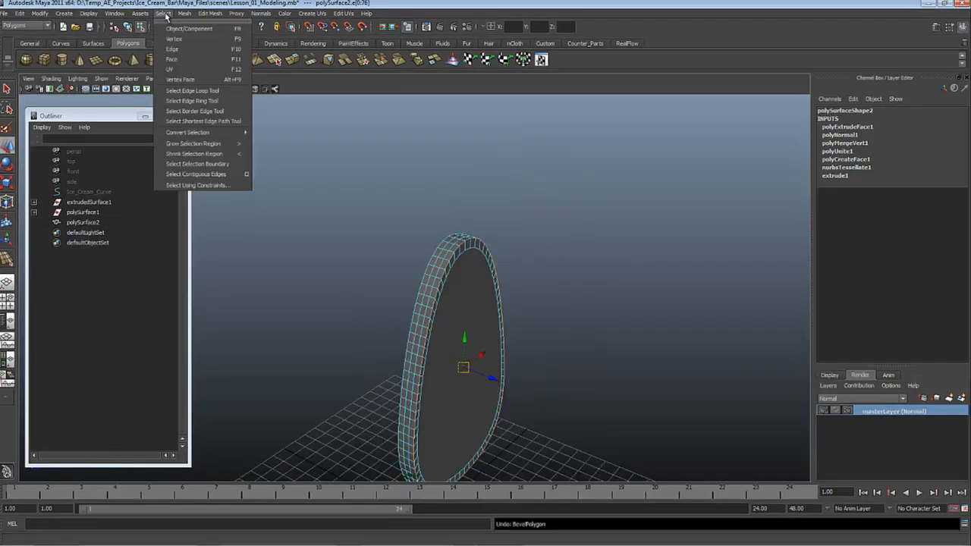
# - Bevel the selected rim edge loop with a width of 0.25 and 3 segments
pyautogui.moveTo(213, 15)
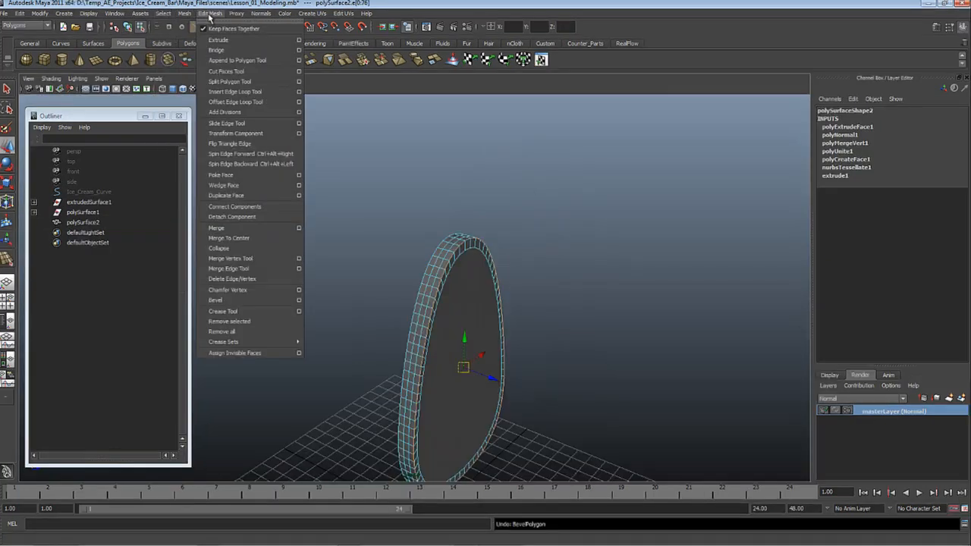
pyautogui.click(298, 299)
pyautogui.moveTo(214, 230); pyautogui.dragTo(373, 210)
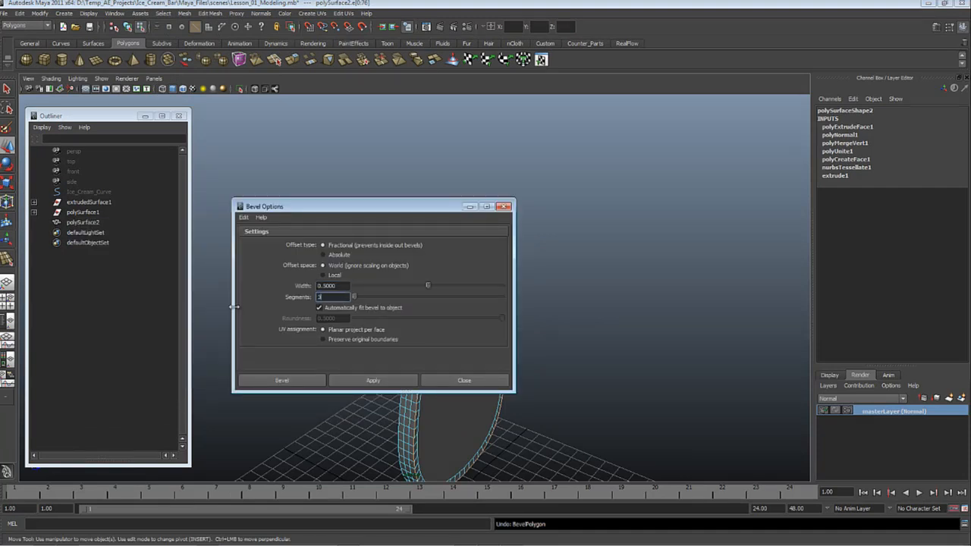
pyautogui.doubleClick(325, 285)
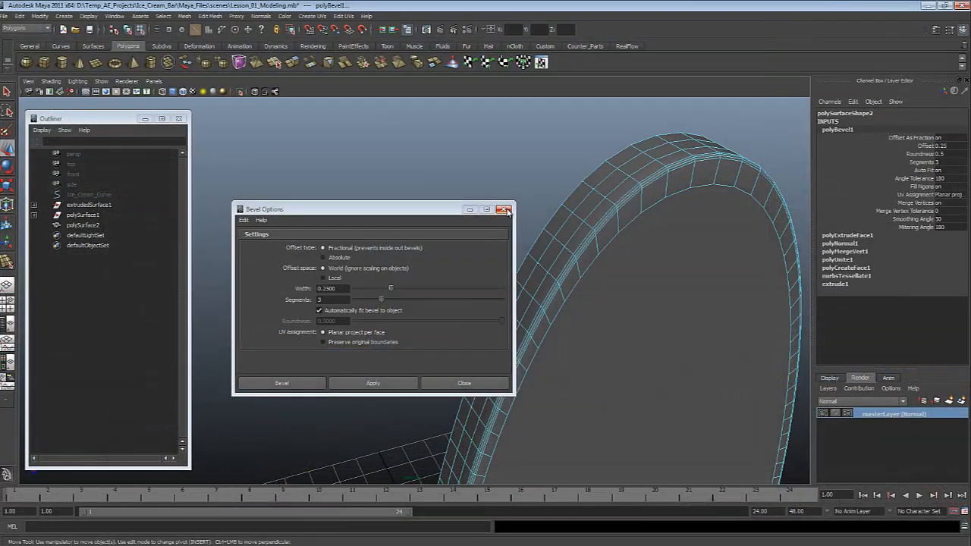
pyautogui.click(357, 108)
pyautogui.keyDown('alt'); pyautogui.moveTo(722, 303); pyautogui.dragTo(685, 285, button='right'); pyautogui.keyUp('alt')
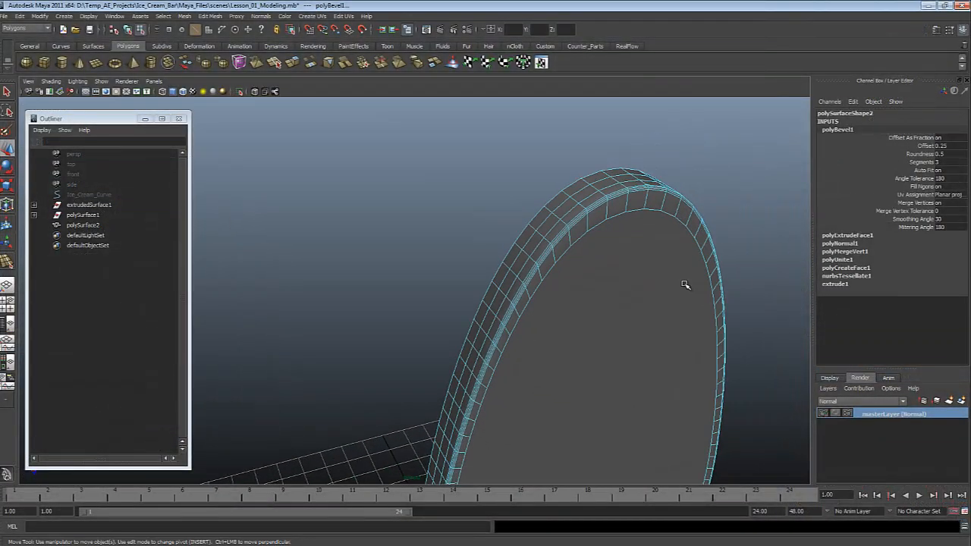
# - Return polySurface2 to object mode and set the Offset of its polyBevel1 rim bevel to 0.5
pyautogui.press('F8')
pyautogui.click(486, 168)
pyautogui.keyDown('alt'); pyautogui.moveTo(599, 234); pyautogui.dragTo(620, 204); pyautogui.keyUp('alt')
pyautogui.click(620, 204)
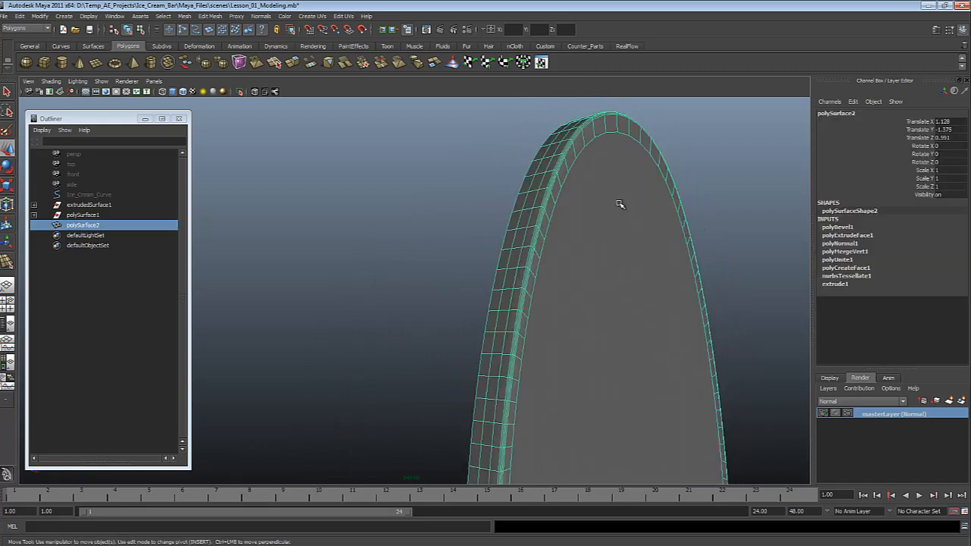
pyautogui.click(837, 227)
pyautogui.keyDown('alt'); pyautogui.moveTo(667, 157); pyautogui.dragTo(688, 187); pyautogui.keyUp('alt')
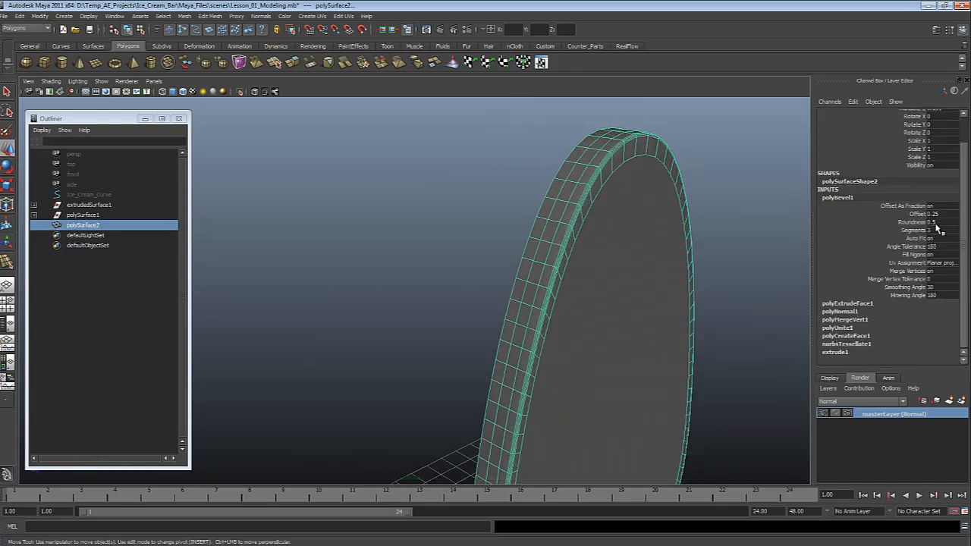
pyautogui.click(945, 214)
pyautogui.write('0.5')
pyautogui.press('Return')
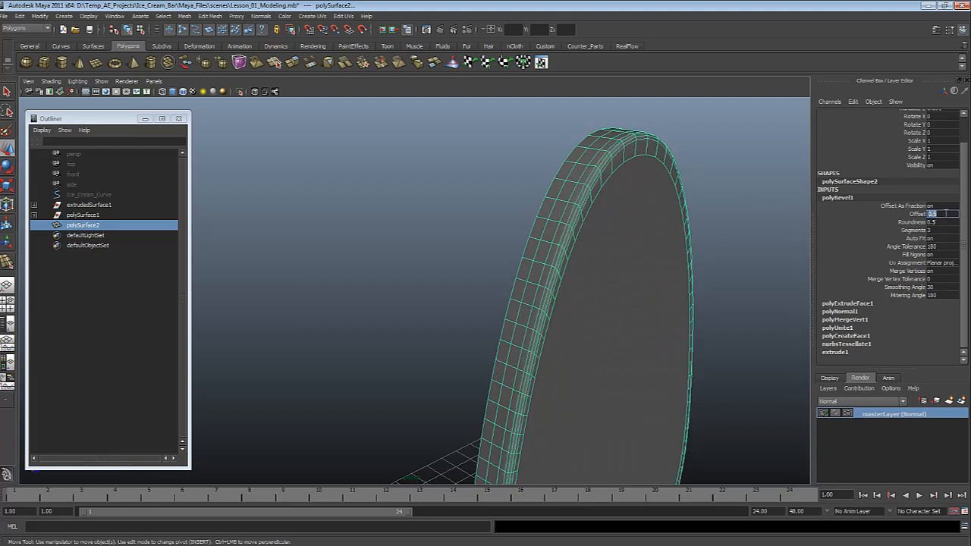
# - Deselect the mesh and examine the shading and roundness of the beveled rim from several angles and distances
pyautogui.click(734, 267)
pyautogui.keyDown('alt'); pyautogui.moveTo(734, 268); pyautogui.dragTo(707, 275); pyautogui.keyUp('alt')
pyautogui.click(677, 220)
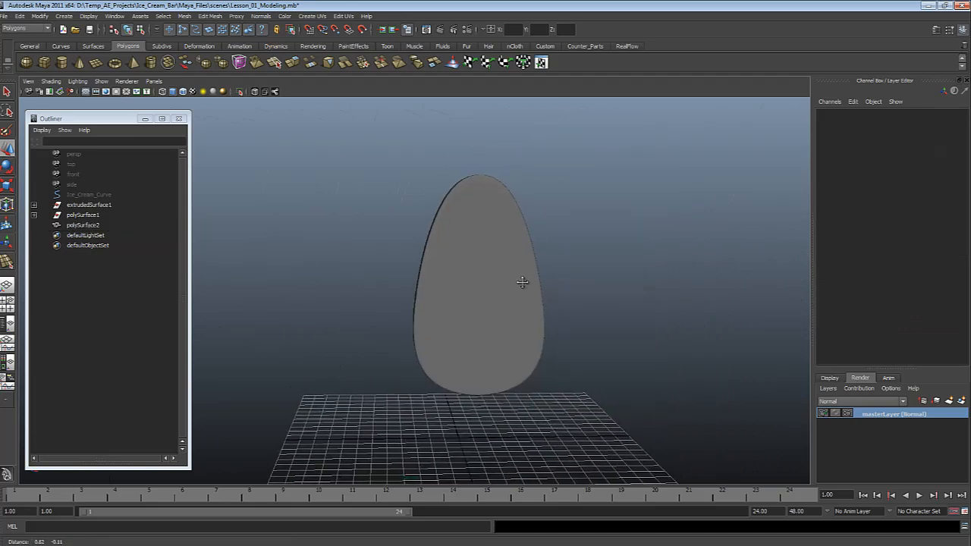
pyautogui.keyDown('alt'); pyautogui.moveTo(522, 281); pyautogui.dragTo(475, 271); pyautogui.keyUp('alt')
pyautogui.keyDown('alt'); pyautogui.moveTo(475, 271); pyautogui.dragTo(522, 336, button='right'); pyautogui.keyUp('alt')
pyautogui.keyDown('alt'); pyautogui.moveTo(523, 336); pyautogui.dragTo(487, 317); pyautogui.keyUp('alt')
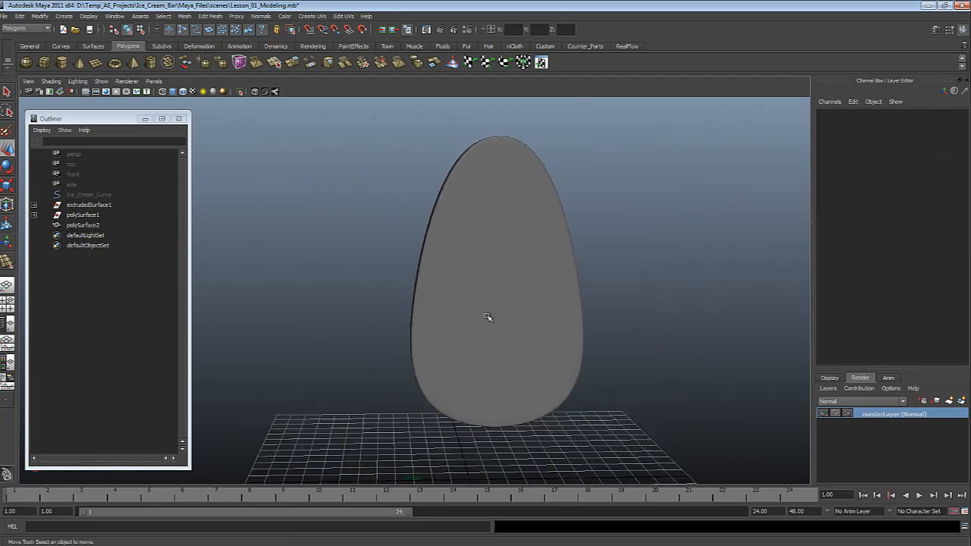
pyautogui.keyDown('alt'); pyautogui.moveTo(529, 344); pyautogui.dragTo(439, 284, button='right'); pyautogui.keyUp('alt')
pyautogui.keyDown('alt'); pyautogui.moveTo(500, 264); pyautogui.dragTo(503, 267); pyautogui.keyUp('alt')
pyautogui.moveTo(503, 266)
pyautogui.keyDown('alt'); pyautogui.mouseDown(button='middle')
pyautogui.moveTo(479, 258)
pyautogui.moveTo(494, 268)
pyautogui.mouseUp(button='middle'); pyautogui.keyUp('alt')
pyautogui.keyDown('alt'); pyautogui.moveTo(432, 275); pyautogui.dragTo(480, 247); pyautogui.keyUp('alt')
pyautogui.scroll(3, 436, 286)
pyautogui.keyDown('alt'); pyautogui.moveTo(480, 248); pyautogui.dragTo(493, 379, button='middle'); pyautogui.keyUp('alt')
pyautogui.keyDown('alt'); pyautogui.moveTo(493, 379); pyautogui.dragTo(603, 421, button='right'); pyautogui.keyUp('alt')
pyautogui.keyDown('alt'); pyautogui.moveTo(603, 421); pyautogui.dragTo(577, 394); pyautogui.keyUp('alt')
pyautogui.keyDown('alt'); pyautogui.moveTo(576, 395); pyautogui.dragTo(628, 208, button='middle'); pyautogui.keyUp('alt')
pyautogui.keyDown('alt'); pyautogui.moveTo(628, 208); pyautogui.dragTo(635, 239); pyautogui.keyUp('alt')
# - Mirror polySurface2 in the -Z direction with Merge with the original and Merge vertices enabled
pyautogui.click(637, 236)
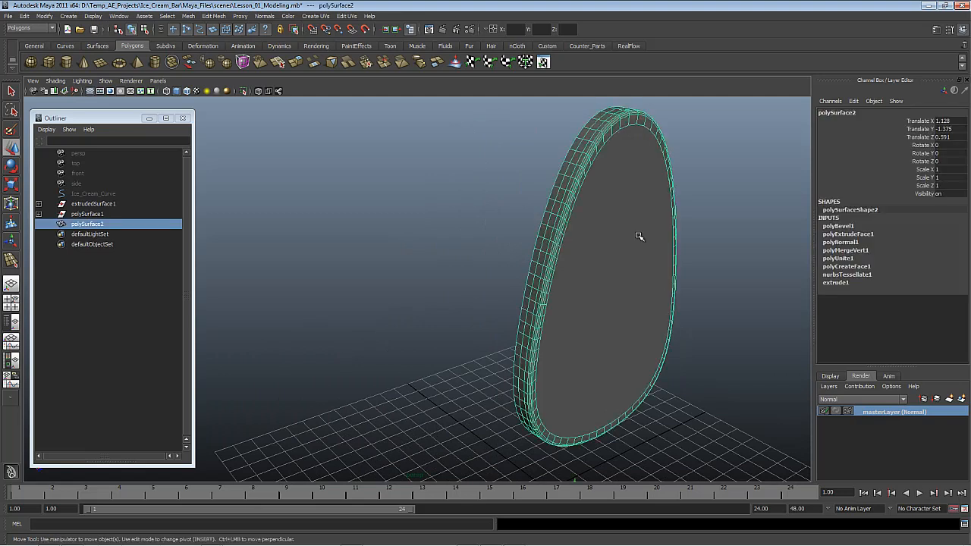
pyautogui.click(187, 16)
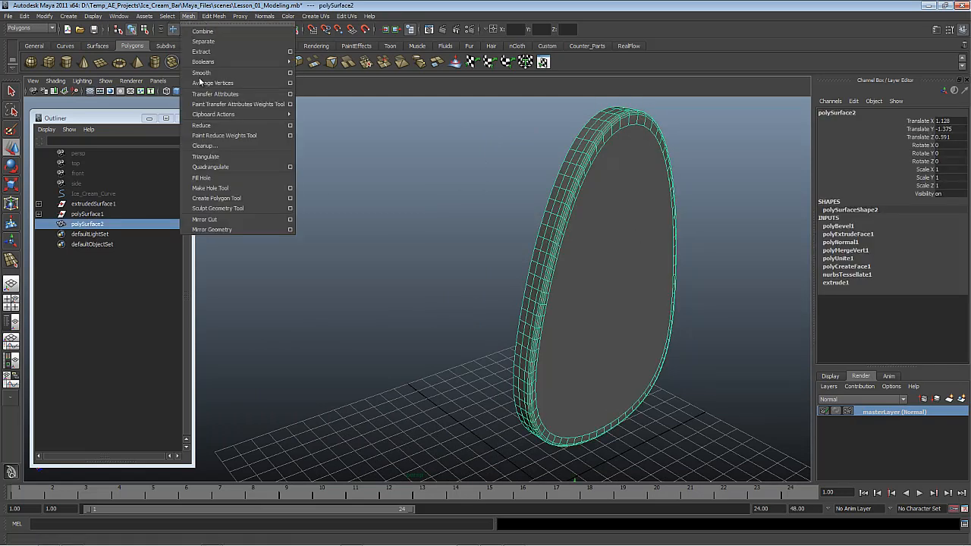
pyautogui.click(291, 230)
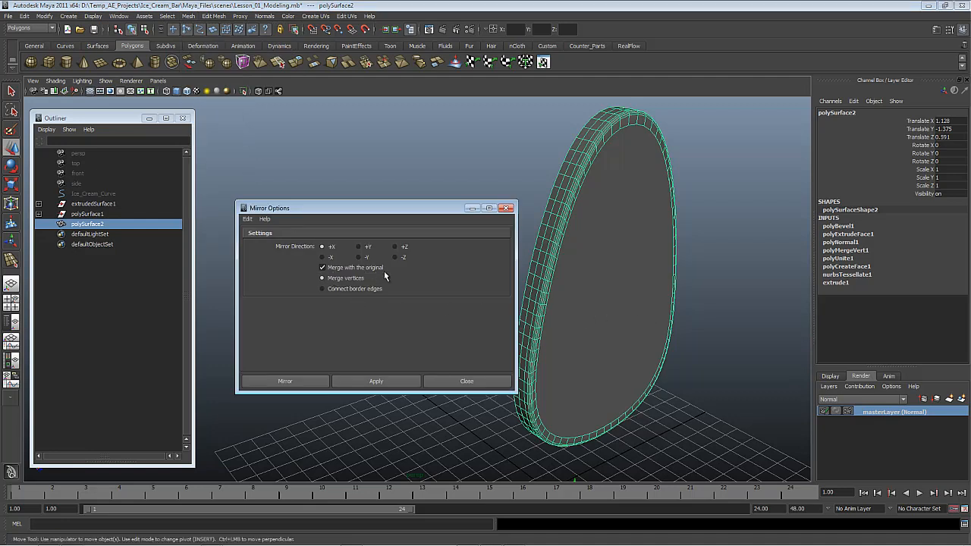
pyautogui.keyDown('alt'); pyautogui.moveTo(560, 227); pyautogui.dragTo(531, 229); pyautogui.keyUp('alt')
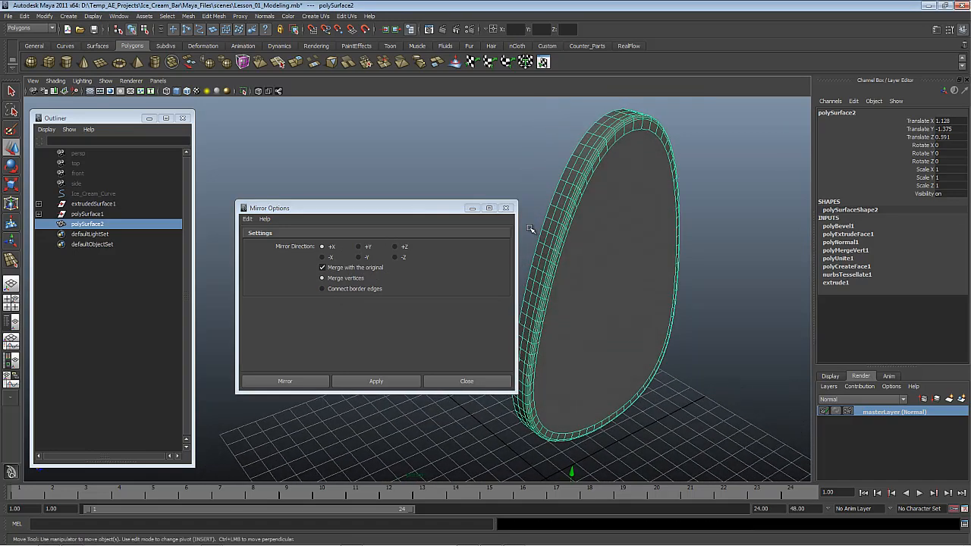
pyautogui.click(394, 257)
pyautogui.click(376, 382)
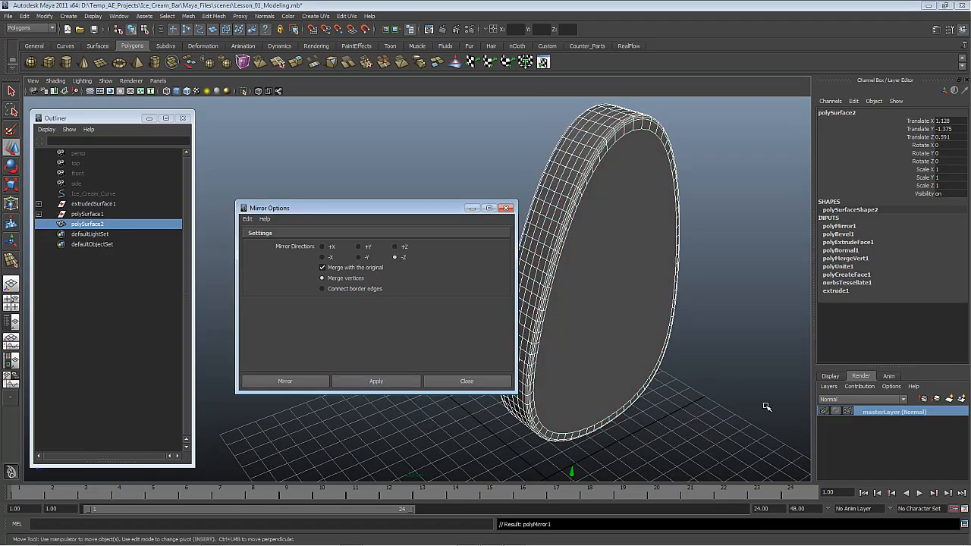
# - Try moving a single vertex on the middle seam of the mirrored side band to check that the halves are merged
pyautogui.keyDown('alt'); pyautogui.moveTo(617, 232); pyautogui.dragTo(649, 240); pyautogui.keyUp('alt')
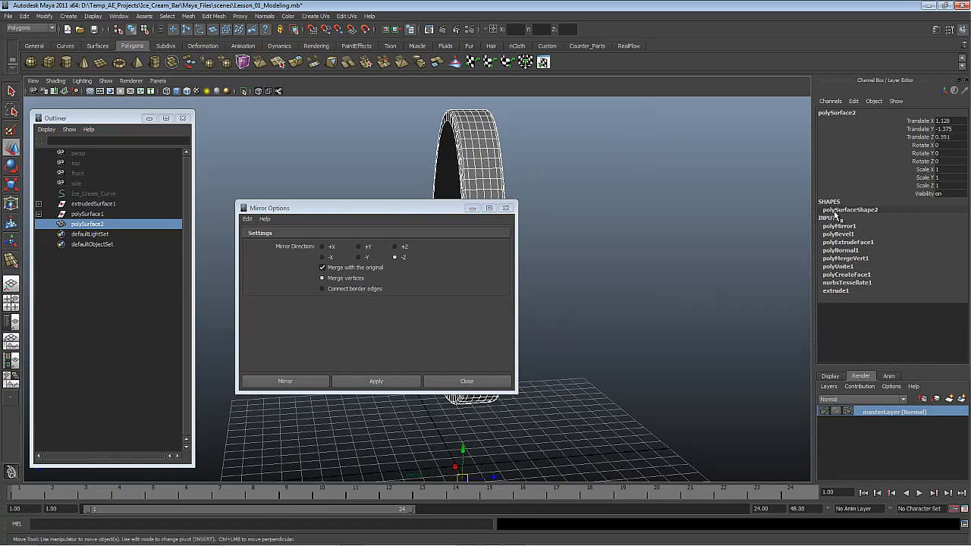
pyautogui.keyDown('alt'); pyautogui.moveTo(690, 220); pyautogui.dragTo(806, 221, button='middle'); pyautogui.keyUp('alt')
pyautogui.keyDown('alt'); pyautogui.moveTo(731, 225); pyautogui.dragTo(611, 234); pyautogui.keyUp('alt')
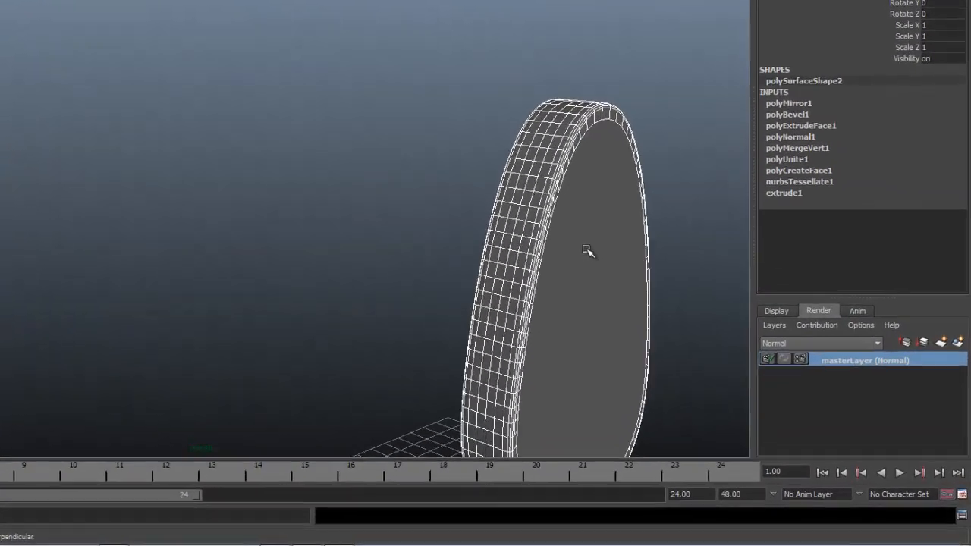
pyautogui.moveTo(656, 303); pyautogui.dragTo(666, 297, button='right')
pyautogui.keyDown('alt'); pyautogui.moveTo(595, 269); pyautogui.dragTo(657, 368, button='right'); pyautogui.keyUp('alt')
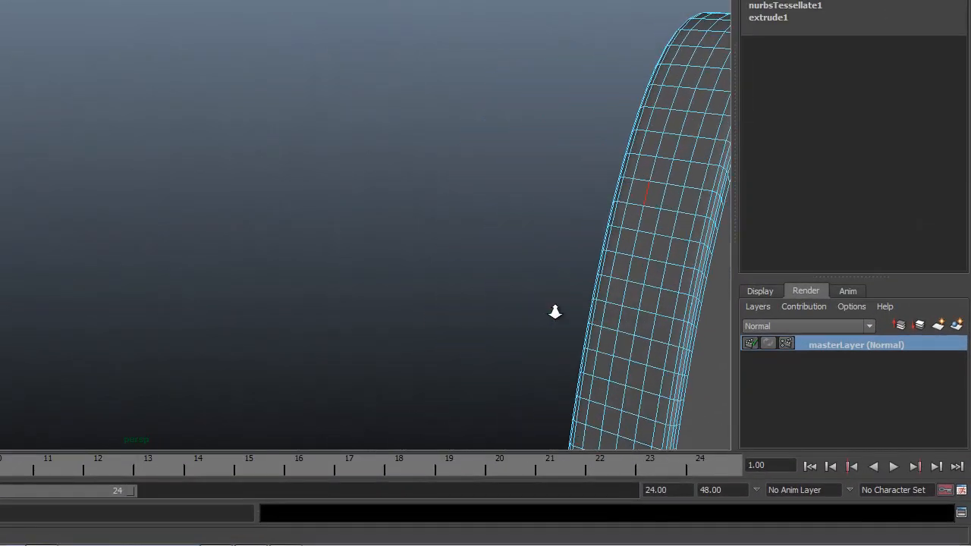
pyautogui.keyDown('alt'); pyautogui.moveTo(555, 312); pyautogui.dragTo(548, 266, button='right'); pyautogui.keyUp('alt')
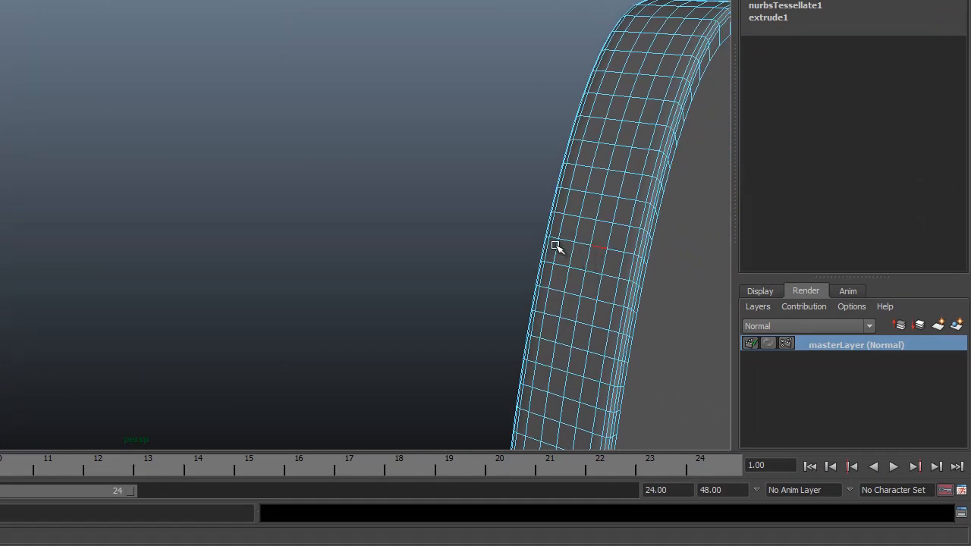
pyautogui.keyDown('alt'); pyautogui.moveTo(618, 235); pyautogui.dragTo(685, 271, button='right'); pyautogui.keyUp('alt')
pyautogui.keyDown('alt'); pyautogui.moveTo(693, 237); pyautogui.dragTo(515, 177, button='middle'); pyautogui.keyUp('alt')
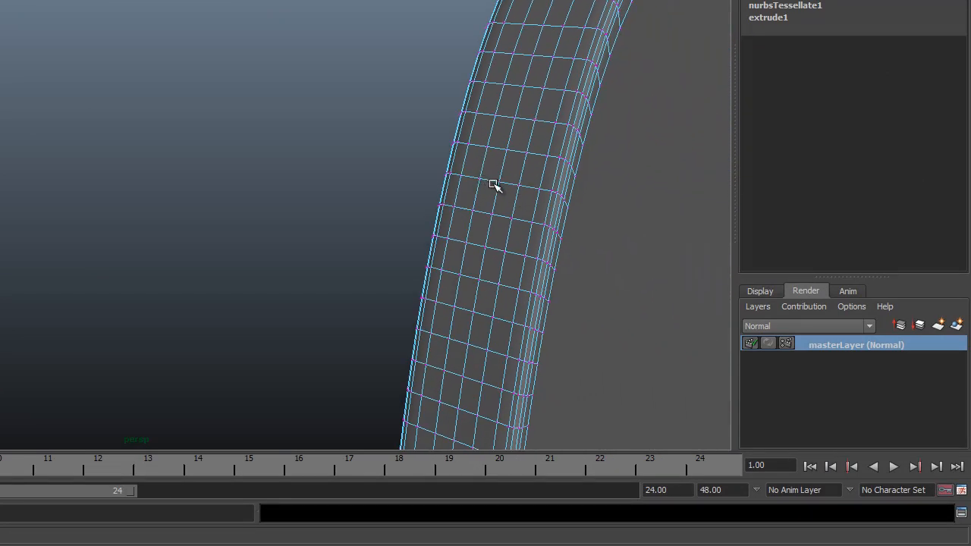
pyautogui.click(498, 182)
pyautogui.moveTo(522, 312); pyautogui.dragTo(583, 351, button='middle')
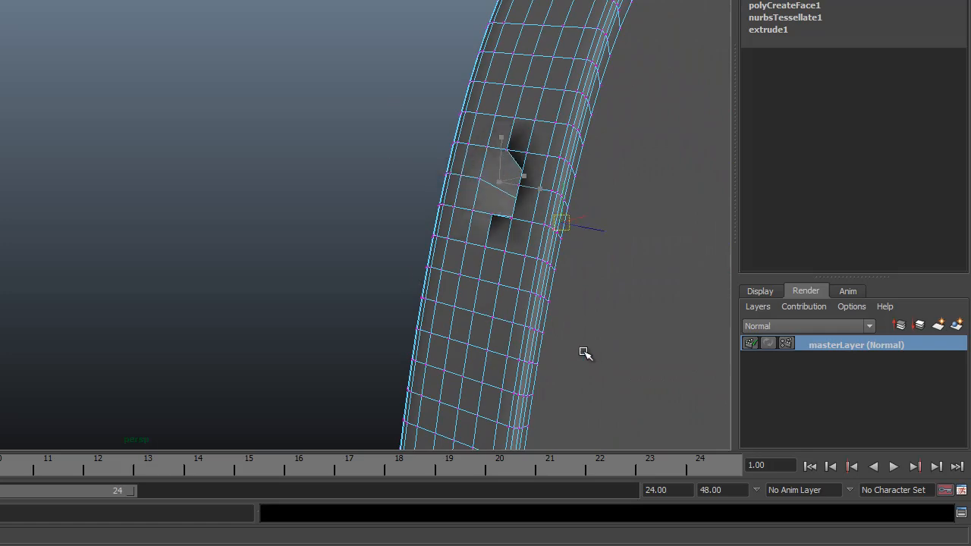
# - Undo the test move of the seam vertex
pyautogui.hotkey('ctrl', 'z')
pyautogui.hotkey('ctrl', 'z')
pyautogui.hotkey('ctrl', 'z')
pyautogui.hotkey('ctrl', 'z')
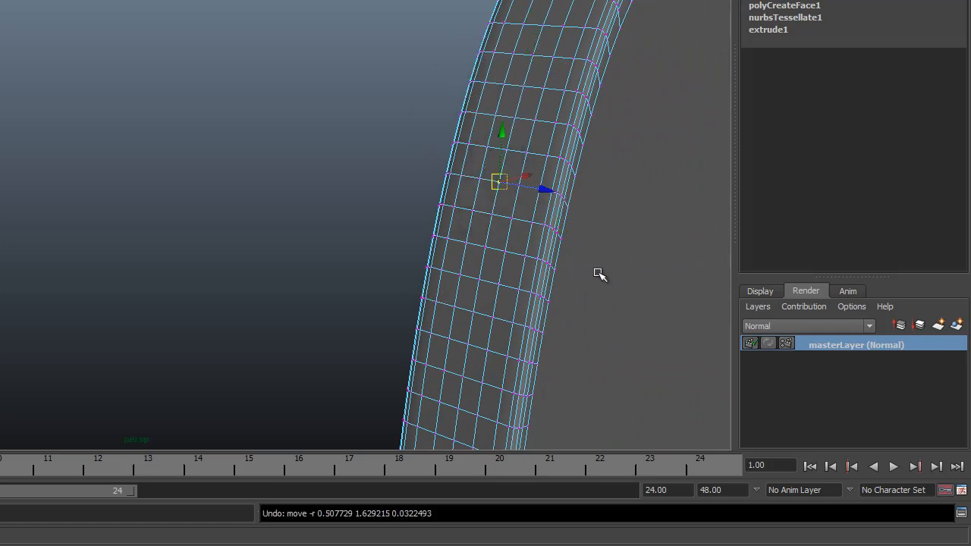
pyautogui.keyDown('alt'); pyautogui.moveTo(598, 273); pyautogui.dragTo(312, 155, button='right'); pyautogui.keyUp('alt')
pyautogui.keyDown('alt'); pyautogui.moveTo(313, 155); pyautogui.dragTo(343, 181); pyautogui.keyUp('alt')
# - Delete the construction history of polySurface2
pyautogui.click(90, 225)
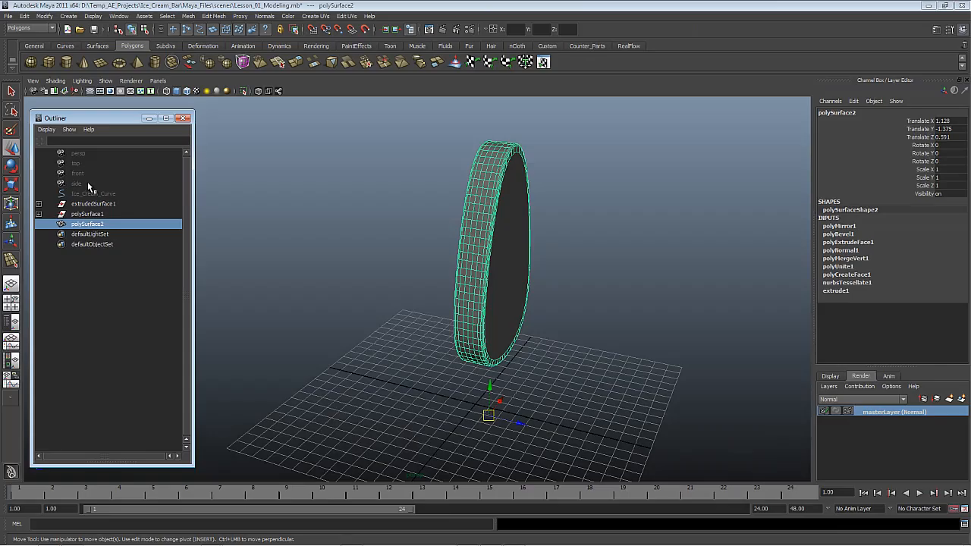
pyautogui.click(25, 16)
pyautogui.moveTo(76, 126)
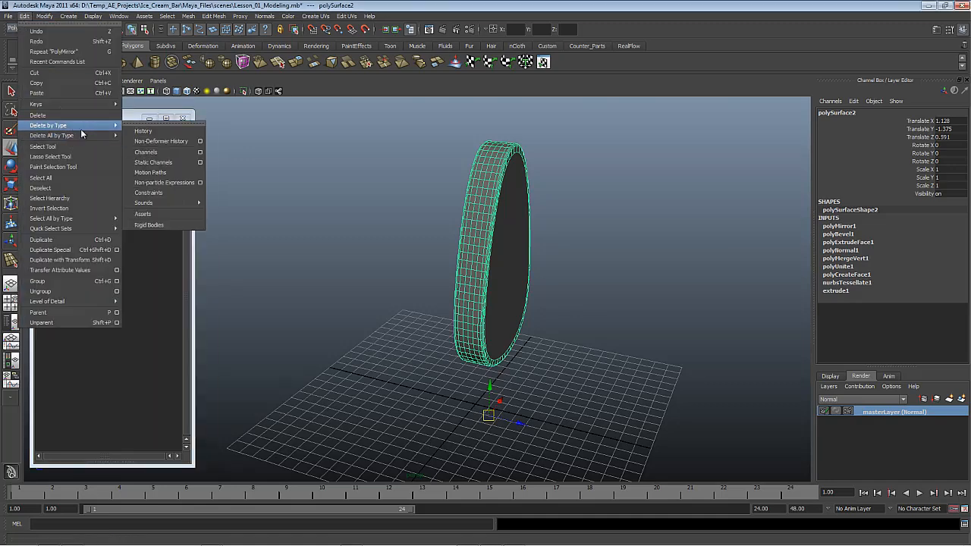
pyautogui.click(144, 131)
# - Center the pivot of polySurface2 and freeze its transformations
pyautogui.click(44, 16)
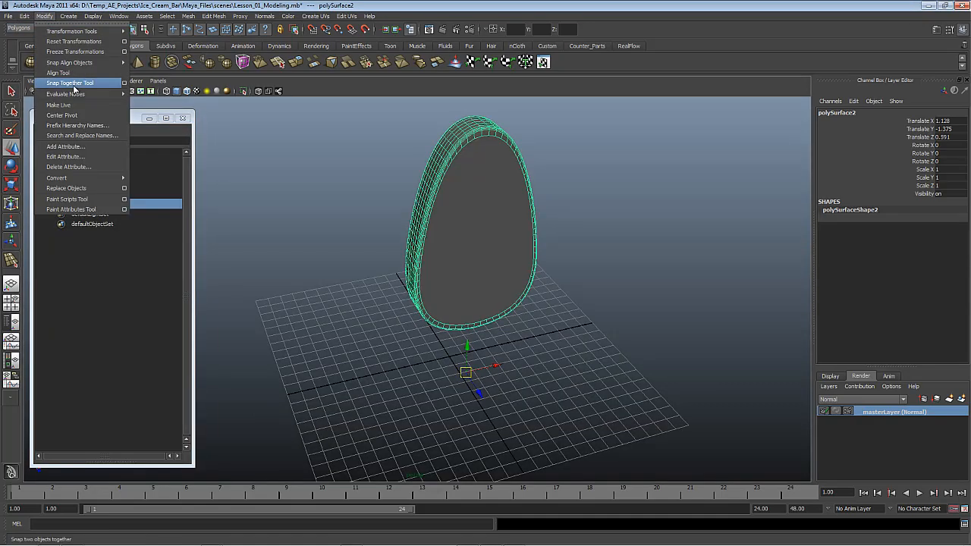
pyautogui.click(76, 116)
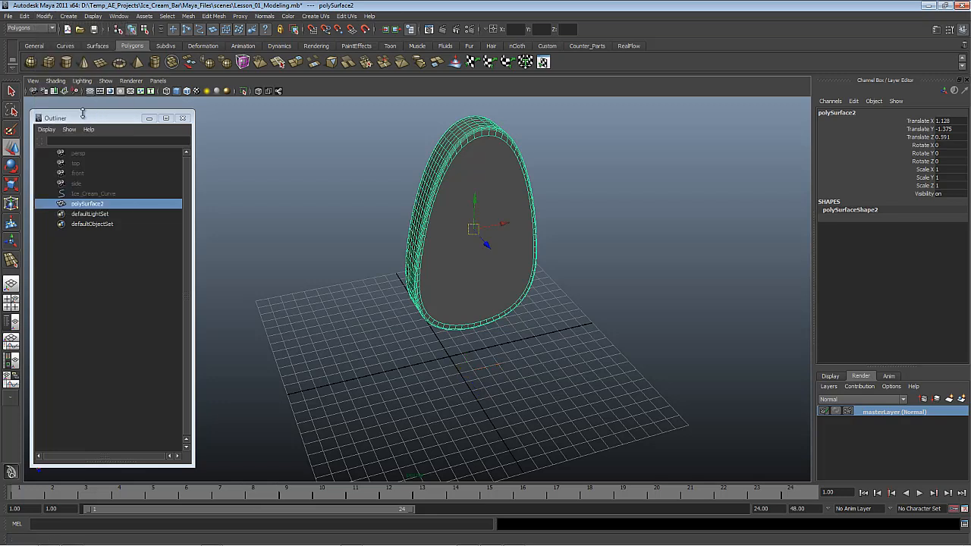
pyautogui.click(45, 17)
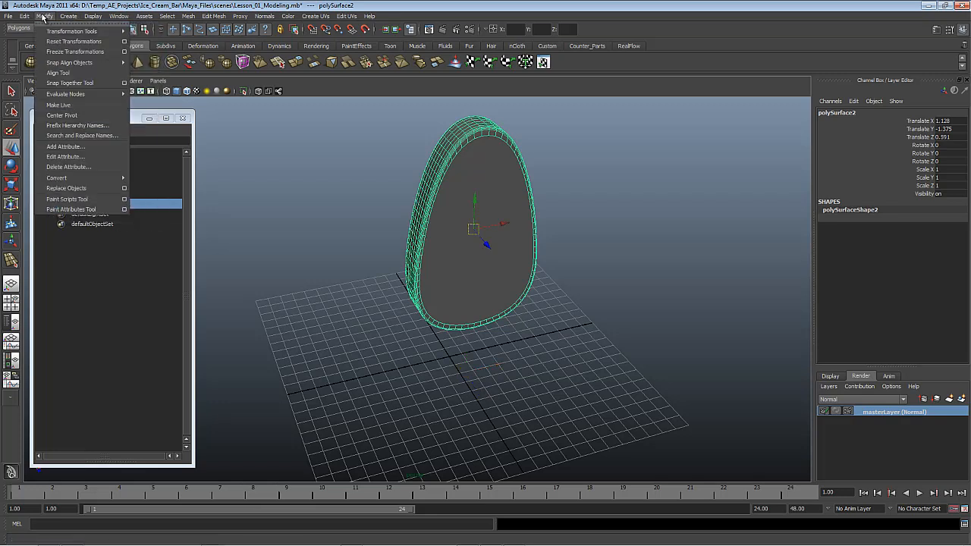
pyautogui.click(74, 51)
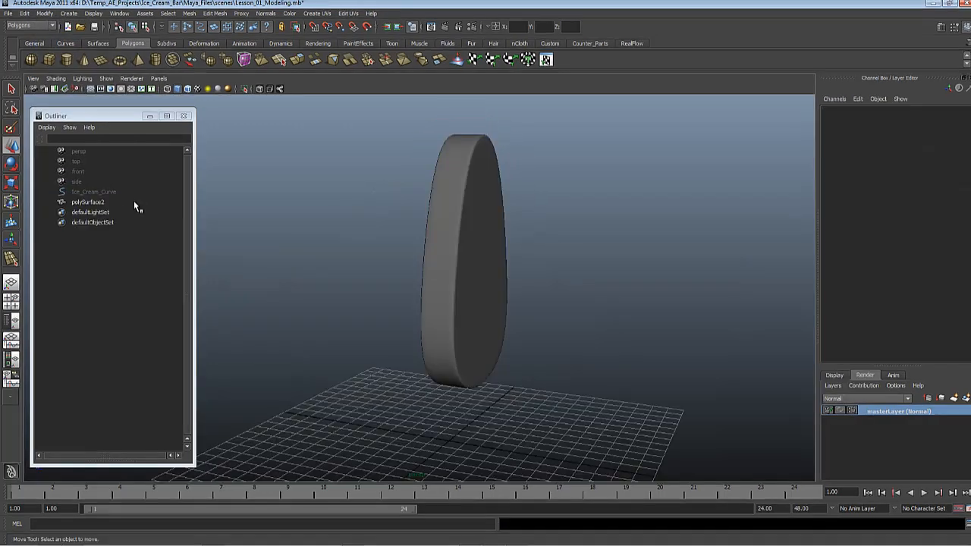
# - Rename polySurface2 to Ice_Cream and hide the mesh
pyautogui.doubleClick(103, 202)
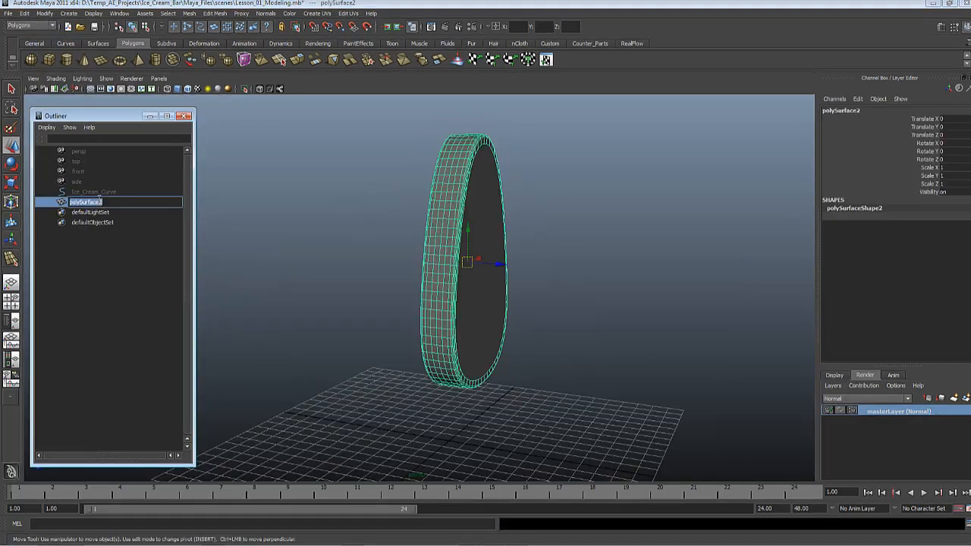
pyautogui.write('Ice_Cream')
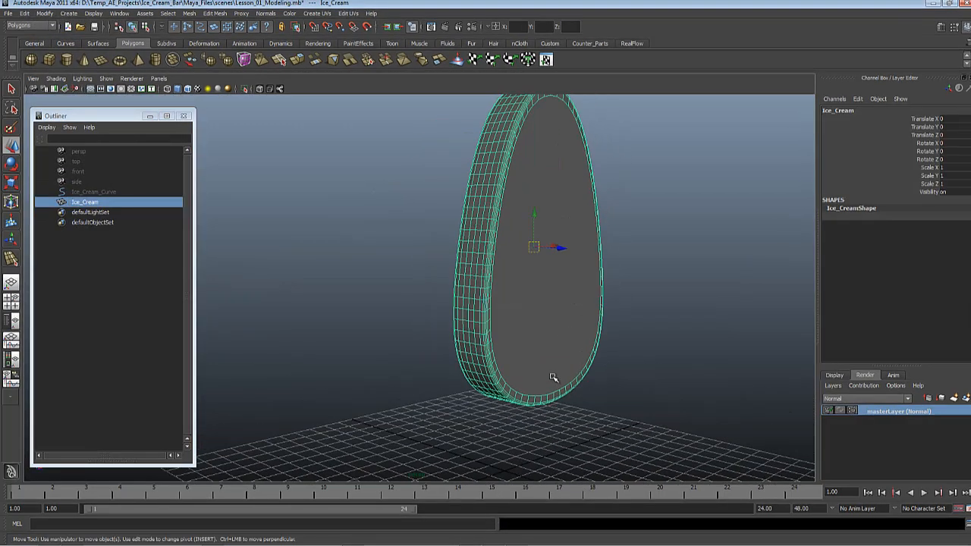
pyautogui.keyDown('alt'); pyautogui.moveTo(552, 379); pyautogui.dragTo(458, 301, button='right'); pyautogui.keyUp('alt')
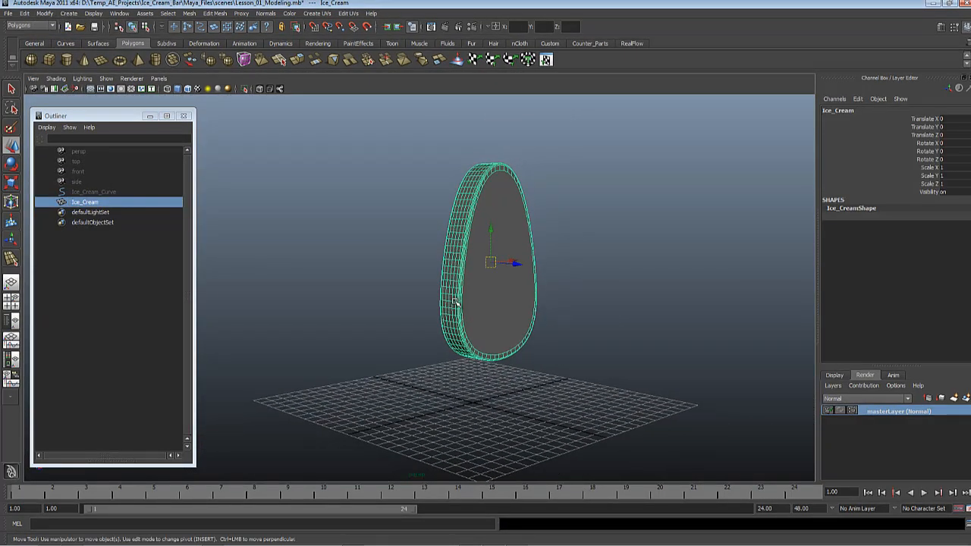
pyautogui.keyDown('alt'); pyautogui.moveTo(457, 301); pyautogui.dragTo(479, 295); pyautogui.keyUp('alt')
pyautogui.keyDown('alt'); pyautogui.moveTo(479, 295); pyautogui.dragTo(443, 301, button='middle'); pyautogui.keyUp('alt')
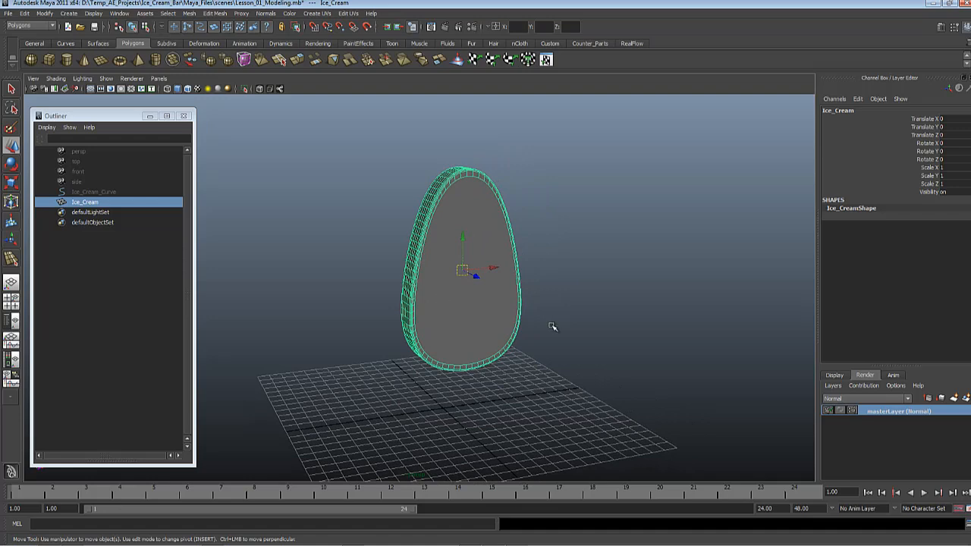
pyautogui.keyDown('alt'); pyautogui.moveTo(552, 326); pyautogui.dragTo(614, 431); pyautogui.keyUp('alt')
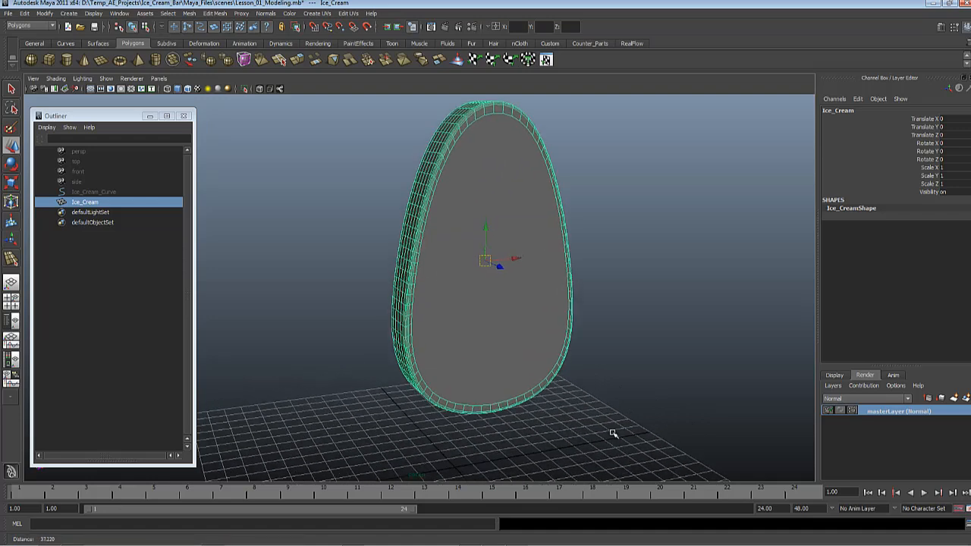
pyautogui.keyDown('alt'); pyautogui.moveTo(614, 431); pyautogui.dragTo(494, 405, button='right'); pyautogui.keyUp('alt')
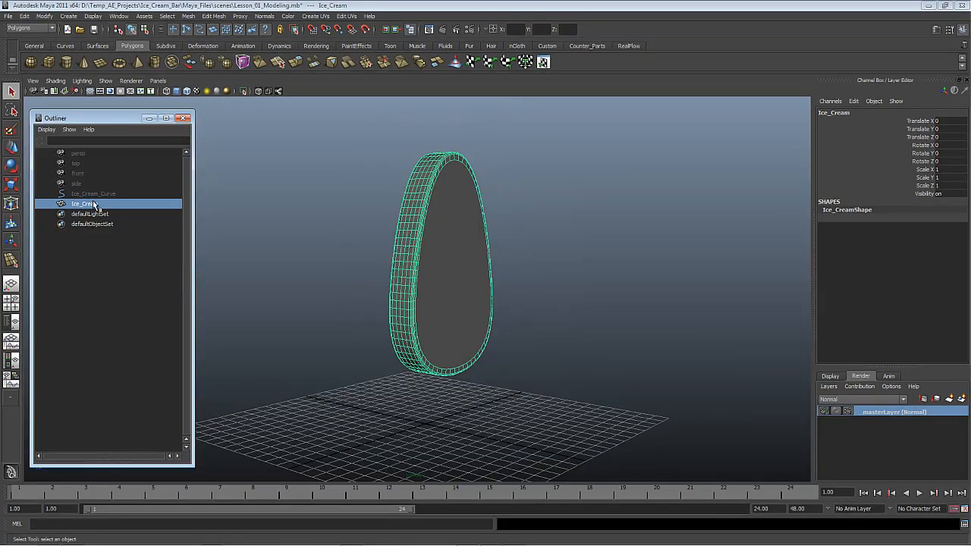
pyautogui.hotkey('ctrl', 'h')
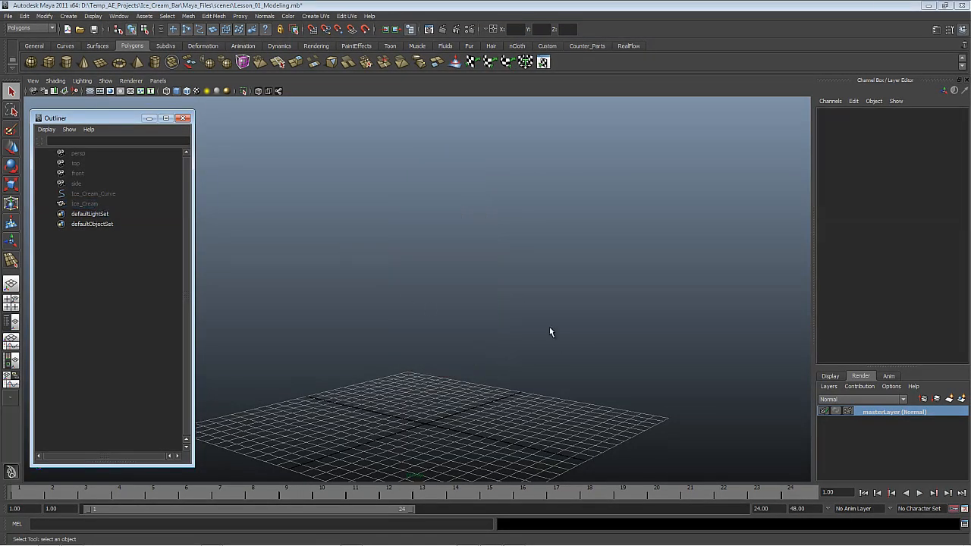
# - In the front view, draw a symmetrical pear-shaped stick outline with the CV Curve Tool, starting and ending at the bottom on the centre line
pyautogui.click(458, 298)
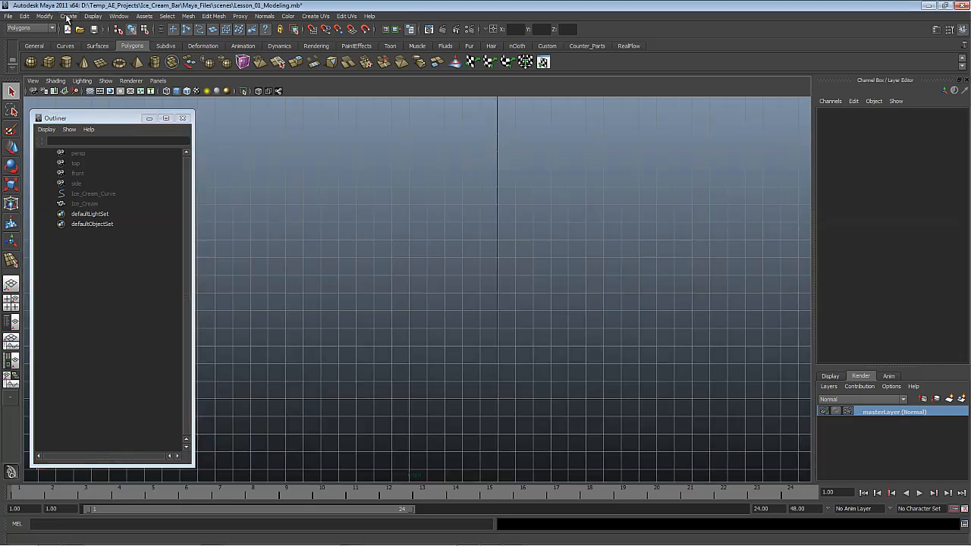
pyautogui.click(67, 17)
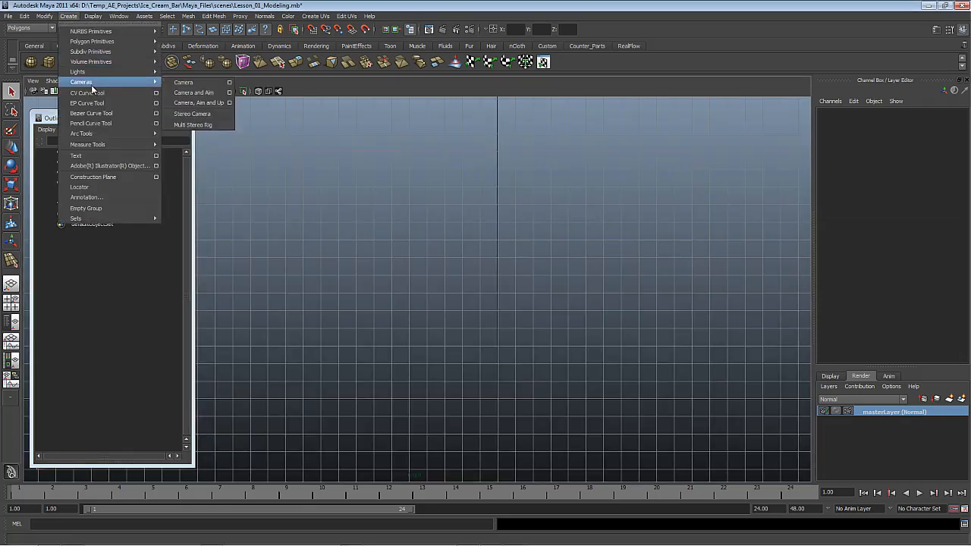
pyautogui.click(96, 92)
pyautogui.keyDown('alt'); pyautogui.moveTo(559, 355); pyautogui.dragTo(586, 350, button='right'); pyautogui.keyUp('alt')
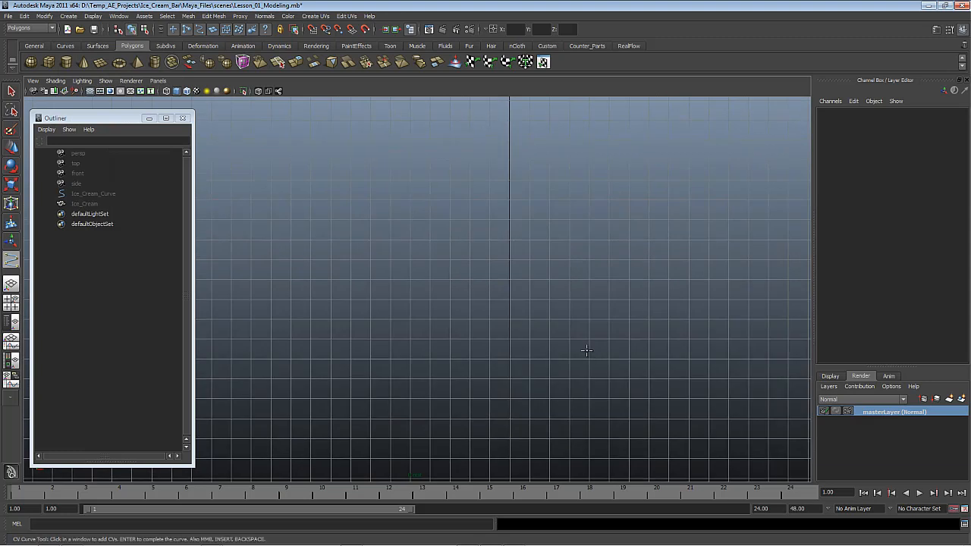
pyautogui.click(511, 319)
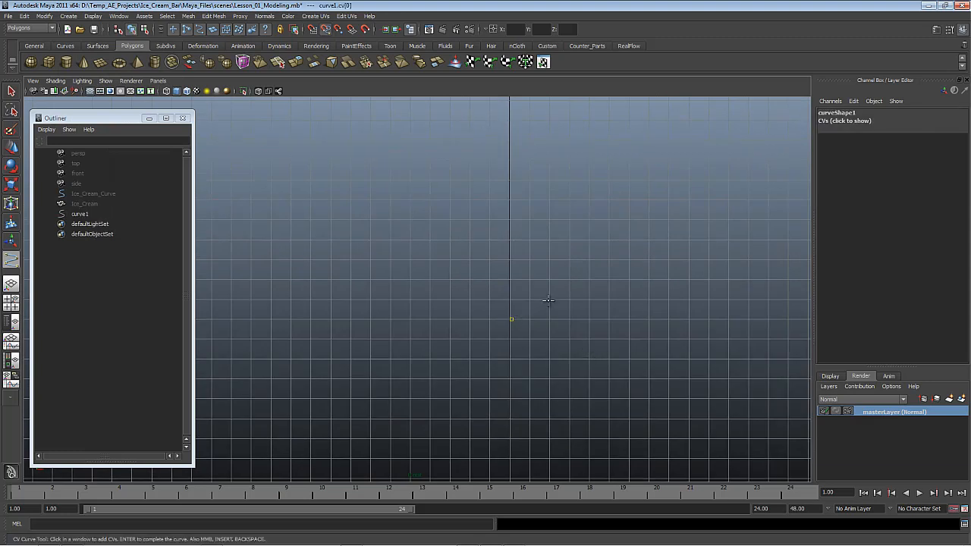
pyautogui.click(549, 301)
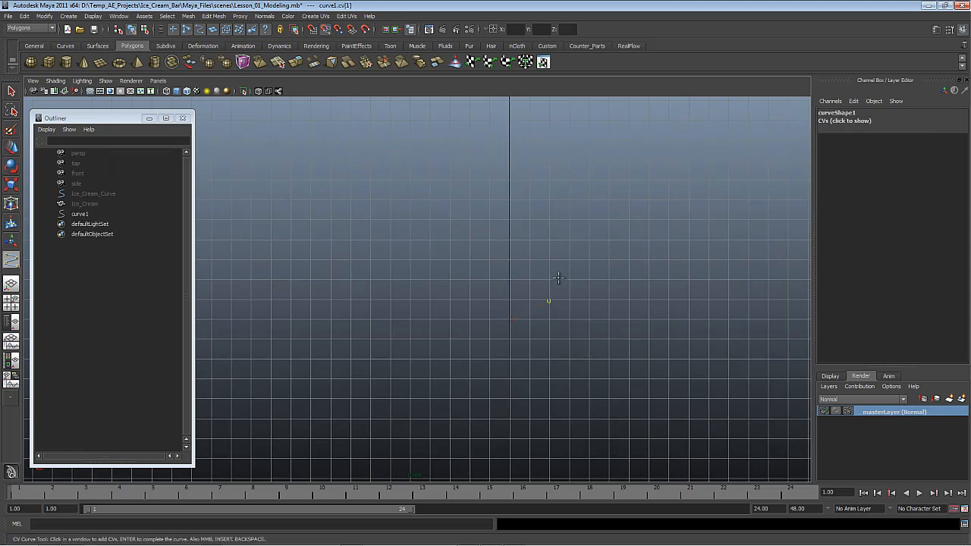
pyautogui.click(532, 220)
pyautogui.click(528, 180)
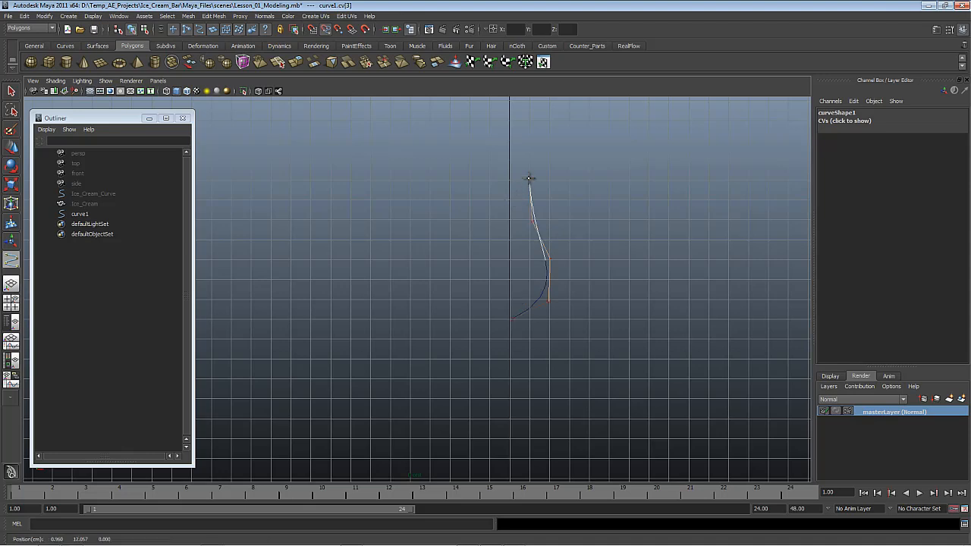
pyautogui.click(506, 160)
pyautogui.click(488, 220)
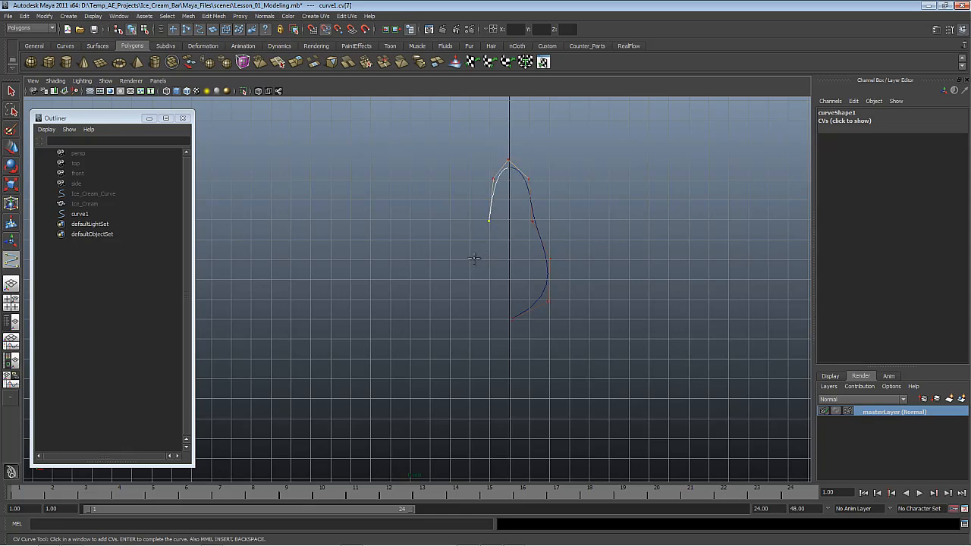
pyautogui.click(471, 259)
pyautogui.click(472, 300)
pyautogui.click(510, 318)
pyautogui.press('Return')
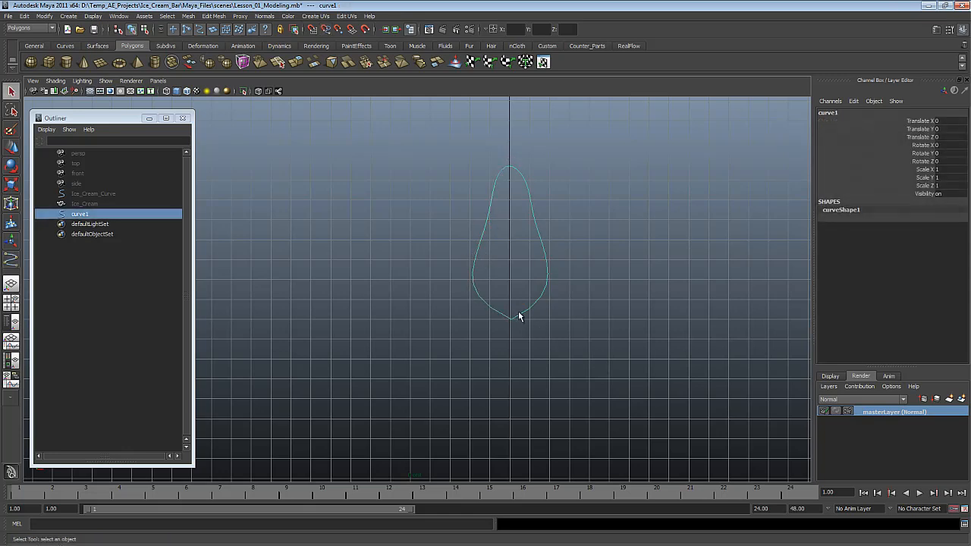
# - Move the overlapping end CVs at the bottom of the curve upward to round off the pointed tip
pyautogui.moveTo(518, 312); pyautogui.dragTo(472, 314, button='right')
pyautogui.moveTo(495, 297)
pyautogui.mouseDown()
pyautogui.moveTo(521, 324)
pyautogui.moveTo(512, 292)
pyautogui.mouseUp()
pyautogui.press('w')
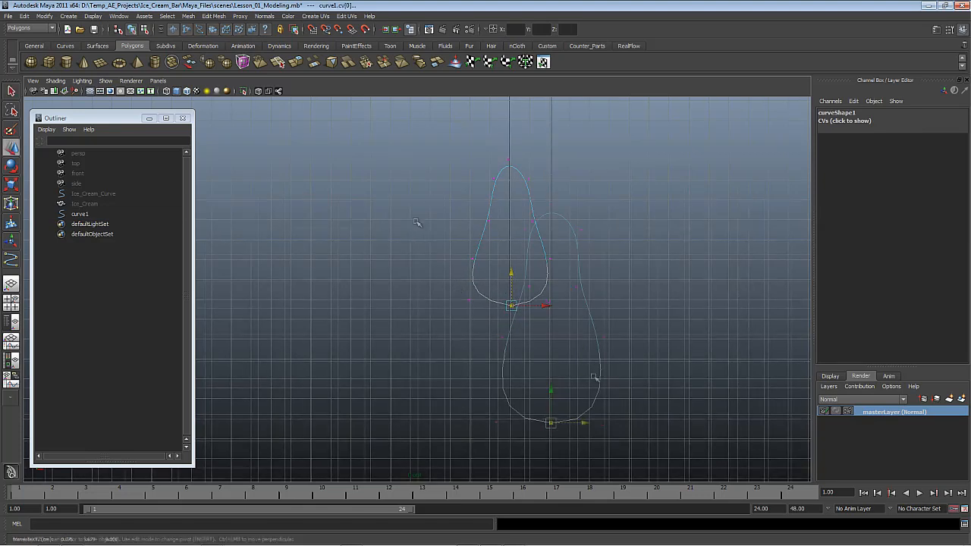
pyautogui.moveTo(596, 379); pyautogui.dragTo(594, 377, button='right')
# - Rename curve1 to Stick_Curve
pyautogui.doubleClick(78, 214)
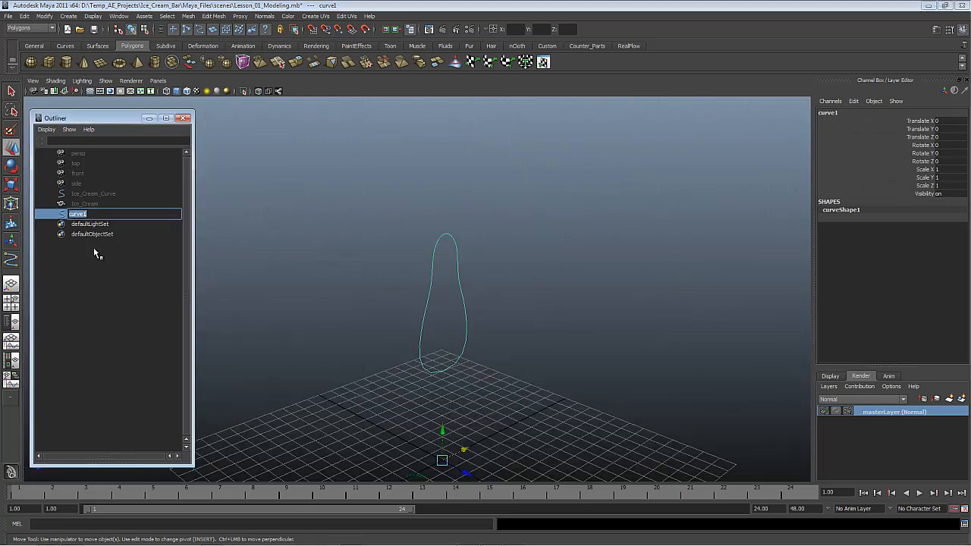
pyautogui.press('BackSpace')
pyautogui.write('Stick_Curve')
pyautogui.press('Return')
# - Undo the trial extrusion of Stick_Curve and open the options of the surface Extrude command
pyautogui.click(31, 28)
pyautogui.click(39, 51)
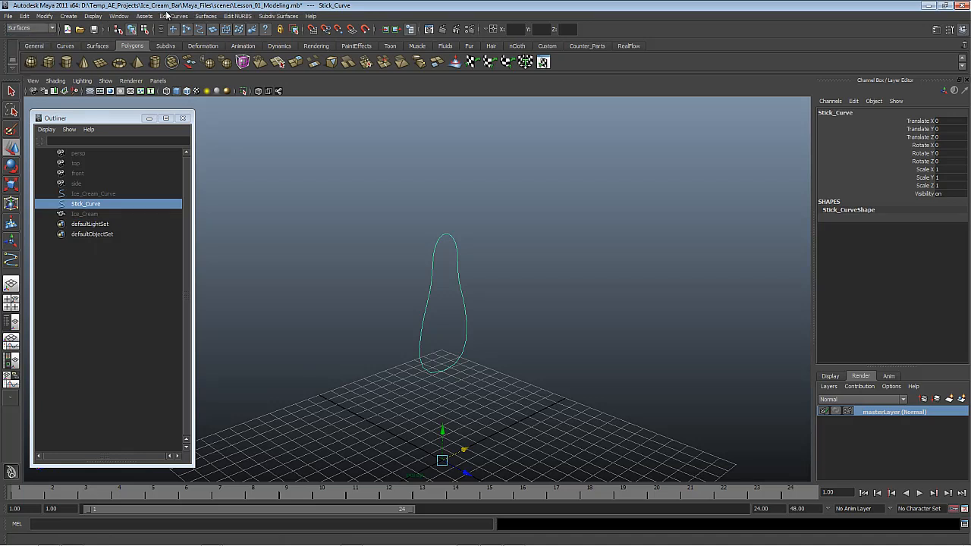
pyautogui.hotkey('ctrl', 'z')
pyautogui.click(206, 16)
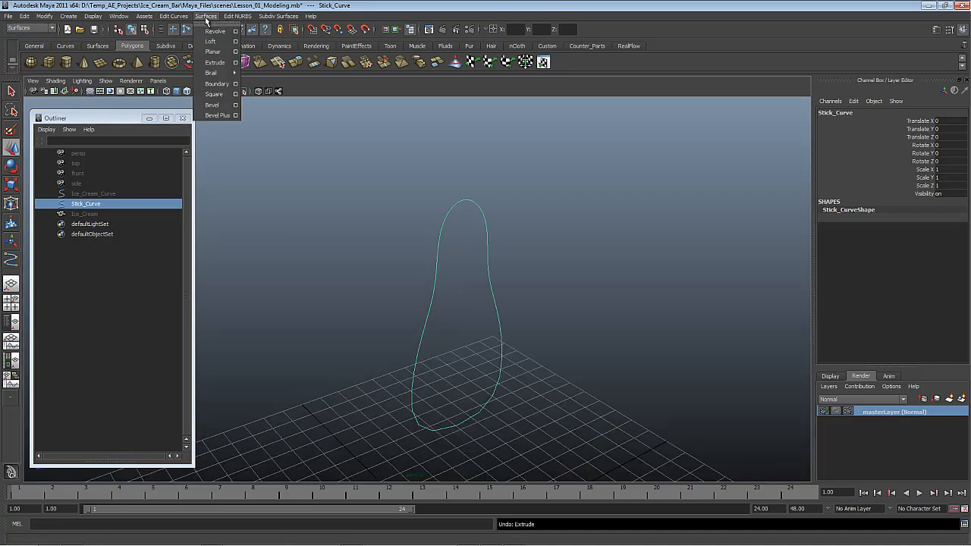
pyautogui.click(236, 63)
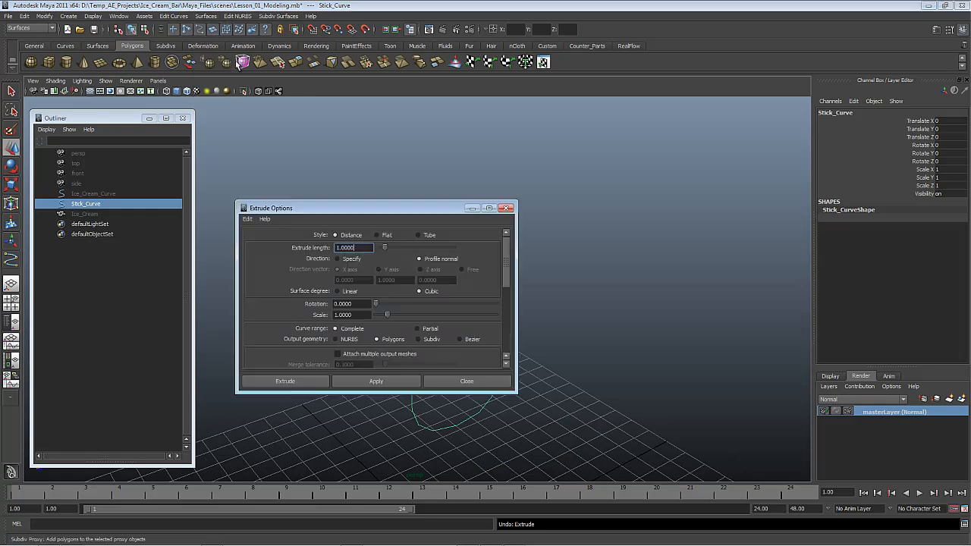
# - Edit the polygon tessellation count and set the extrude length to 0.5 for Stick_Curve
pyautogui.scroll(-5, 455, 295)
pyautogui.scroll(3, 452, 297)
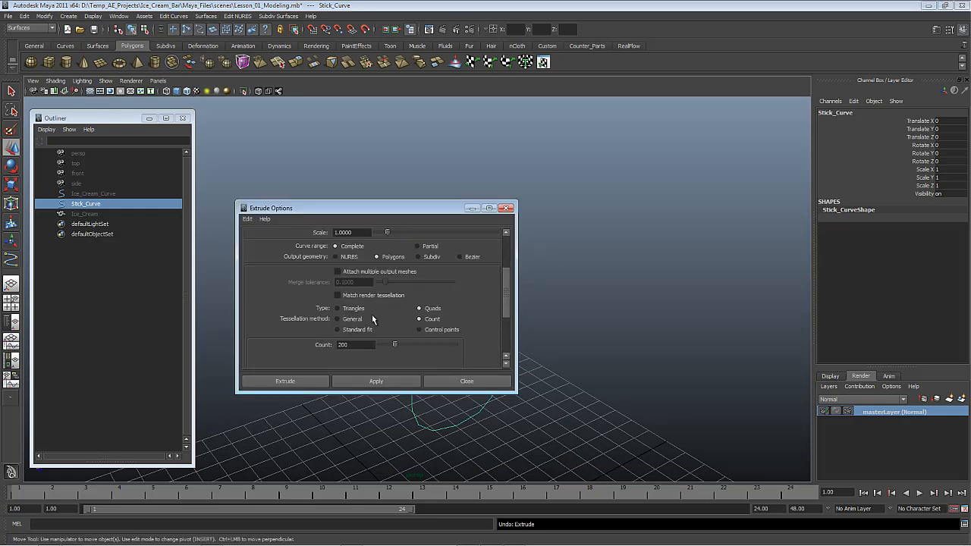
pyautogui.moveTo(355, 348); pyautogui.dragTo(297, 356)
pyautogui.write('100')
pyautogui.scroll(1, 363, 341)
pyautogui.scroll(2, 374, 334)
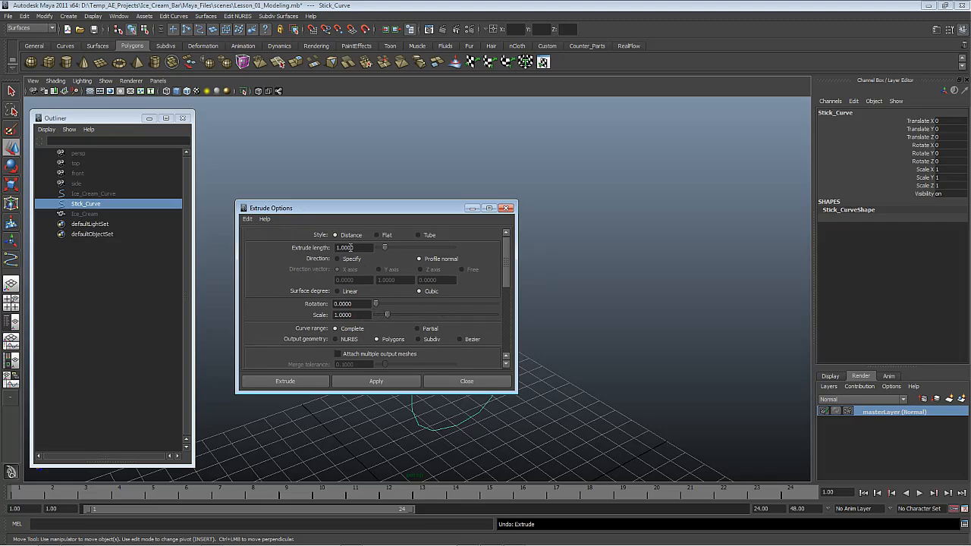
pyautogui.moveTo(351, 247); pyautogui.dragTo(299, 260)
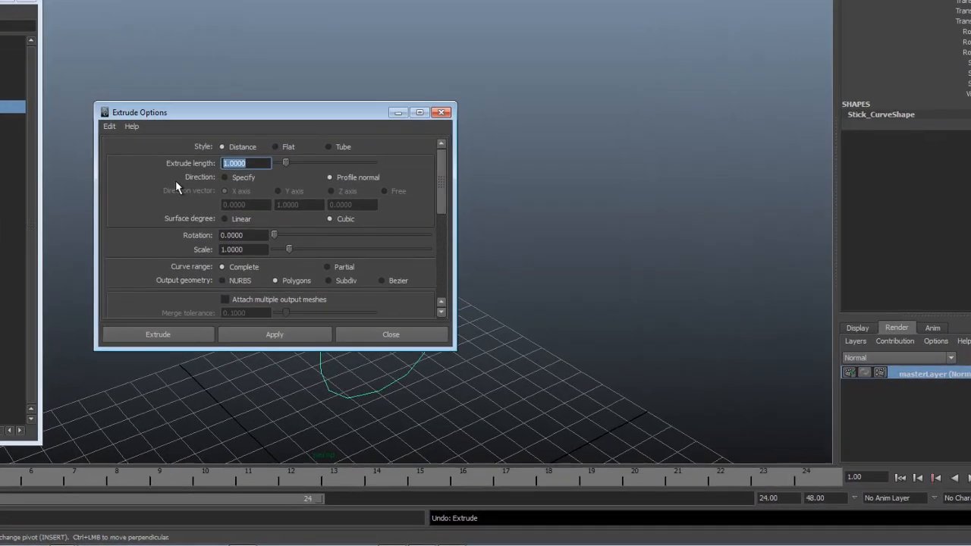
pyautogui.write('.5')
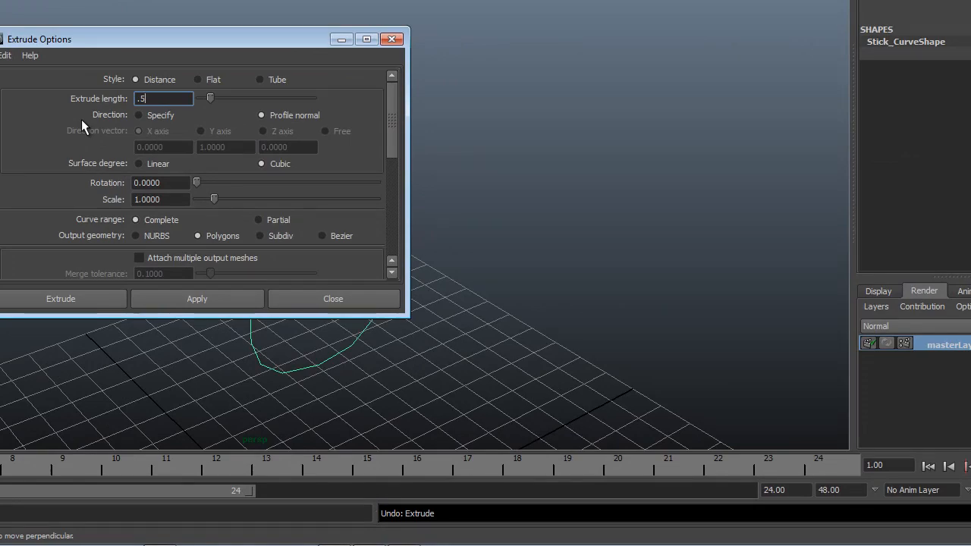
# - Try extruding Stick_Curve with the 0.5 length, inspect the strip and undo the extrusion
pyautogui.click(115, 297)
pyautogui.keyDown('alt'); pyautogui.moveTo(481, 234); pyautogui.dragTo(429, 238); pyautogui.keyUp('alt')
pyautogui.hotkey('ctrl', 'z')
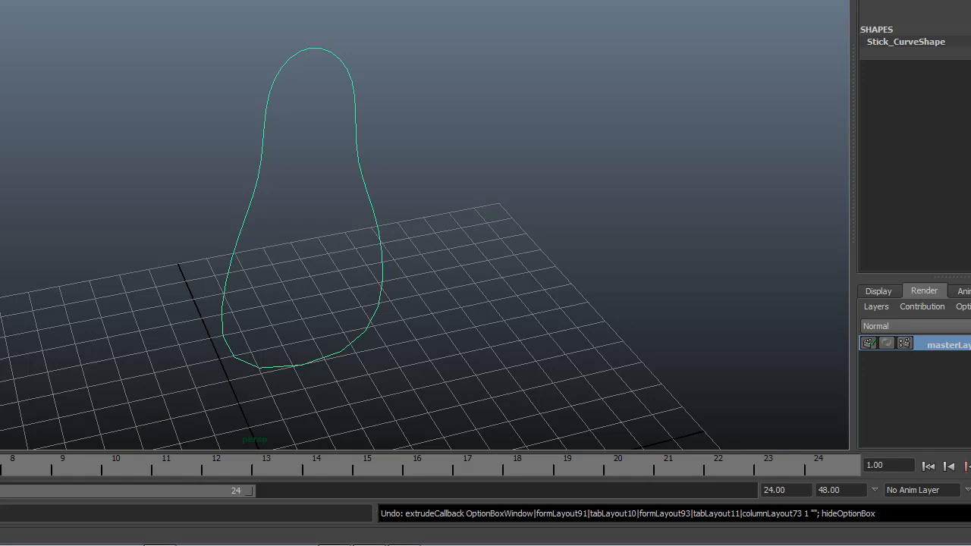
# - Set the tessellation count to 50 and extrude Stick_Curve into a polygon strip
pyautogui.scroll(-5, 194, 244)
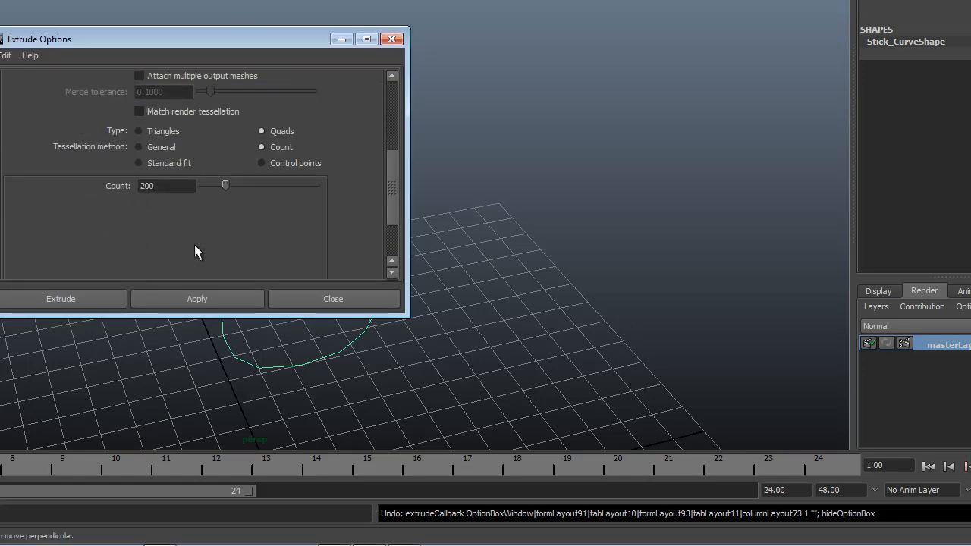
pyautogui.click(174, 142)
pyautogui.moveTo(174, 141); pyautogui.dragTo(47, 166)
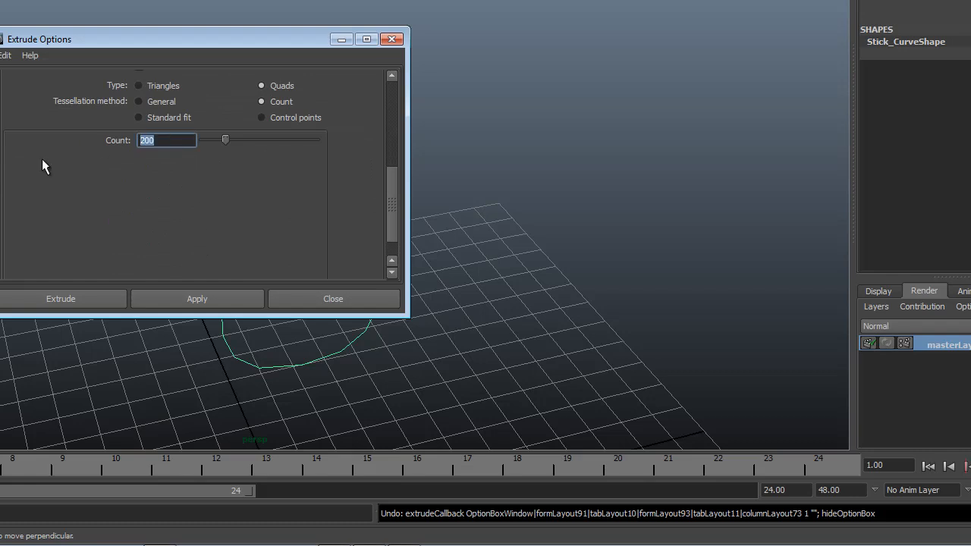
pyautogui.write('50')
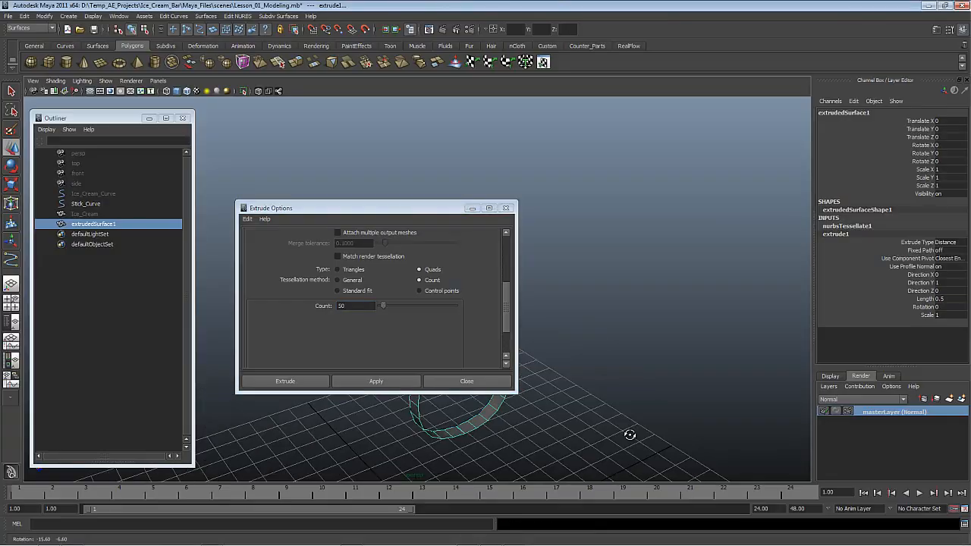
pyautogui.keyDown('alt'); pyautogui.moveTo(629, 434); pyautogui.dragTo(674, 429); pyautogui.keyUp('alt')
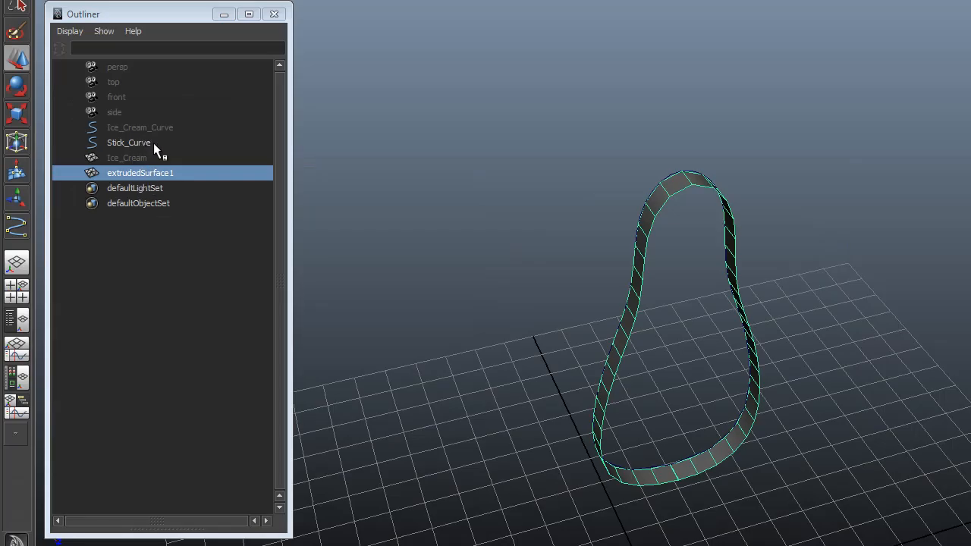
# - Hide Stick_Curve and show the extruded strip in wireframe
pyautogui.click(149, 142)
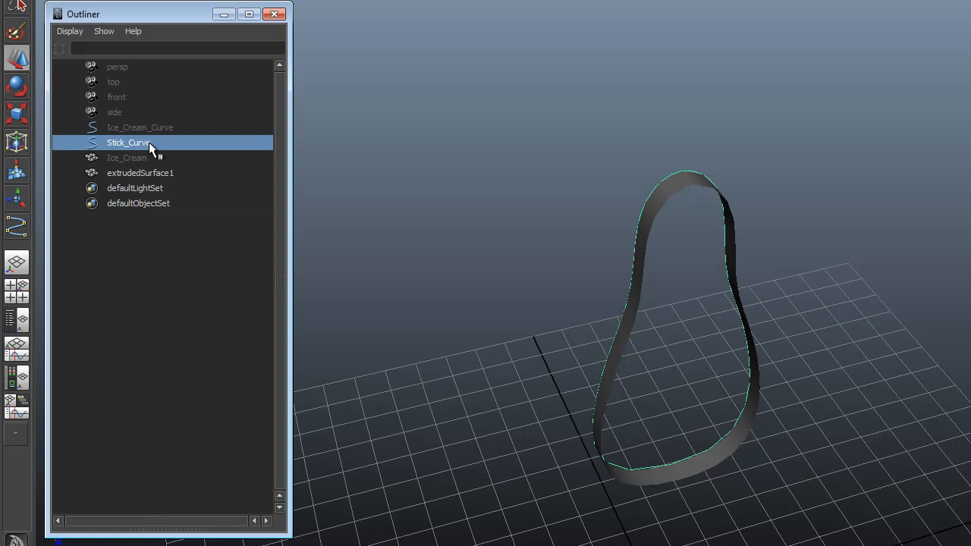
pyautogui.keyDown('ctrl'); pyautogui.click(148, 142); pyautogui.keyUp('ctrl')
pyautogui.keyDown('alt'); pyautogui.moveTo(419, 219); pyautogui.dragTo(769, 111); pyautogui.keyUp('alt')
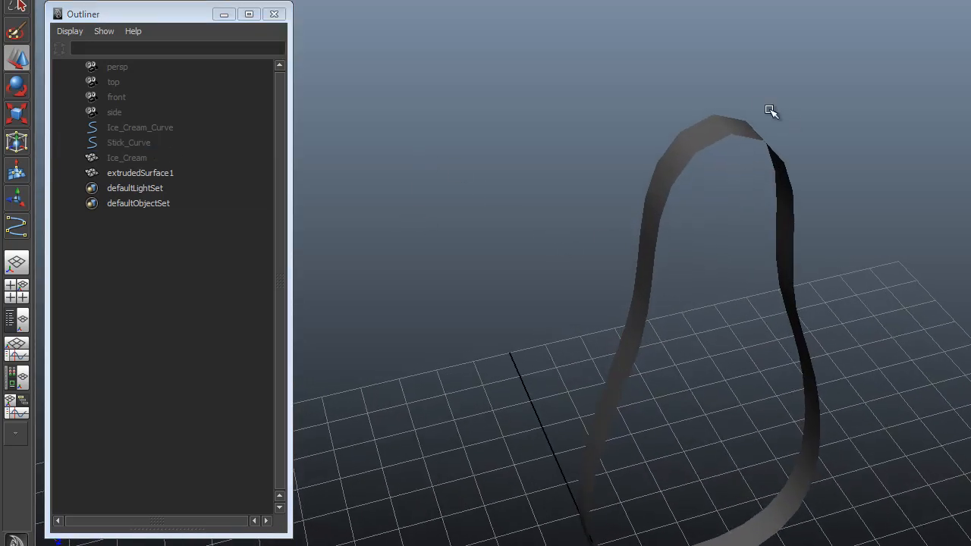
pyautogui.press('4')
pyautogui.moveTo(721, 147)
pyautogui.keyDown('alt'); pyautogui.mouseDown()
pyautogui.moveTo(713, 162)
pyautogui.moveTo(675, 174)
pyautogui.moveTo(745, 188)
pyautogui.mouseUp(); pyautogui.keyUp('alt')
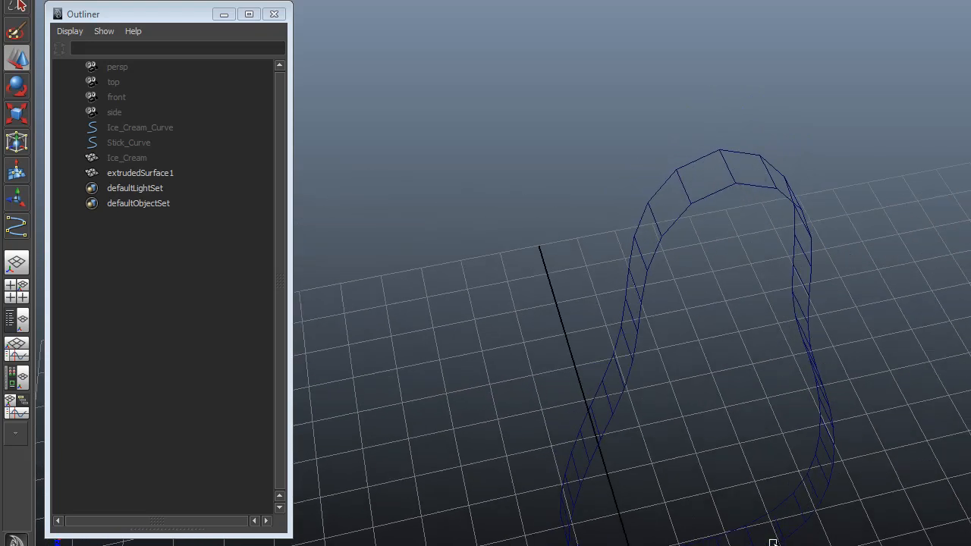
pyautogui.keyDown('alt'); pyautogui.moveTo(791, 409); pyautogui.dragTo(795, 160); pyautogui.keyUp('alt')
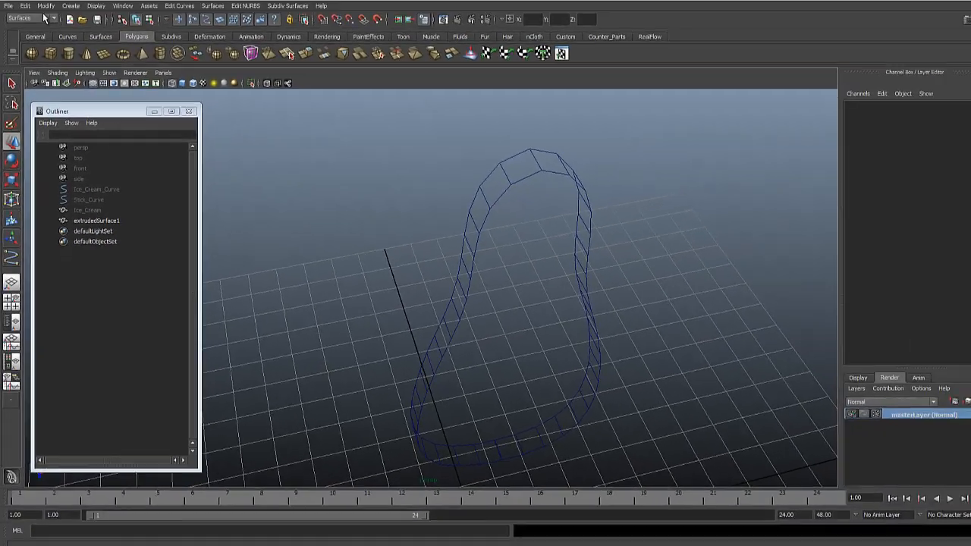
# - Start a cap polygon with the Create Polygon Tool, snapping its first points to the edge vertices at the top of the extruded strip
pyautogui.click(31, 28)
pyautogui.click(35, 43)
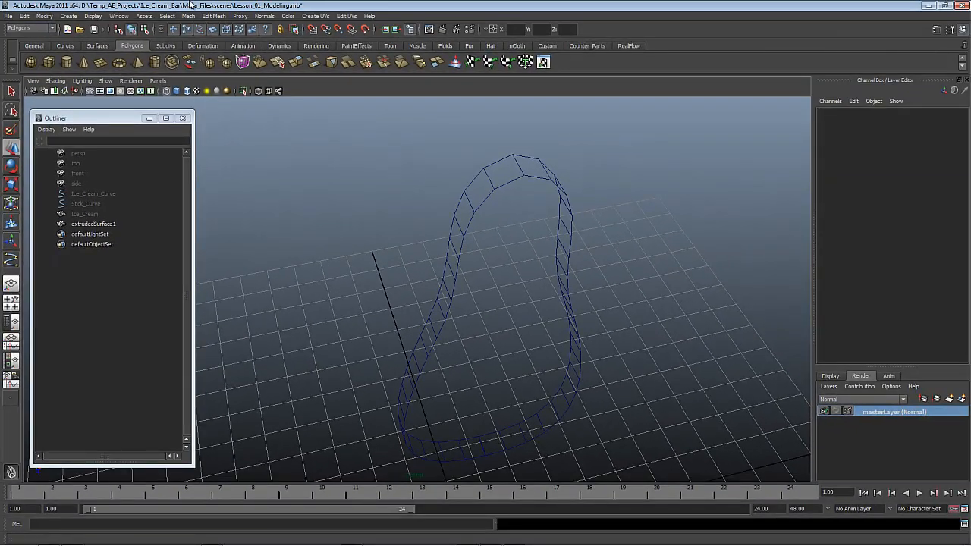
pyautogui.click(188, 16)
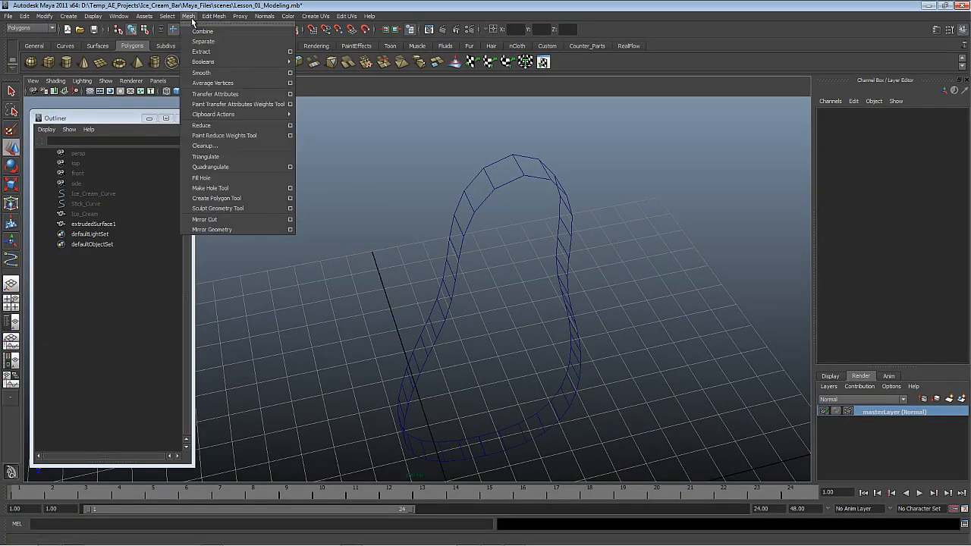
pyautogui.click(253, 201)
pyautogui.keyDown('alt'); pyautogui.moveTo(501, 220); pyautogui.dragTo(496, 178); pyautogui.keyUp('alt')
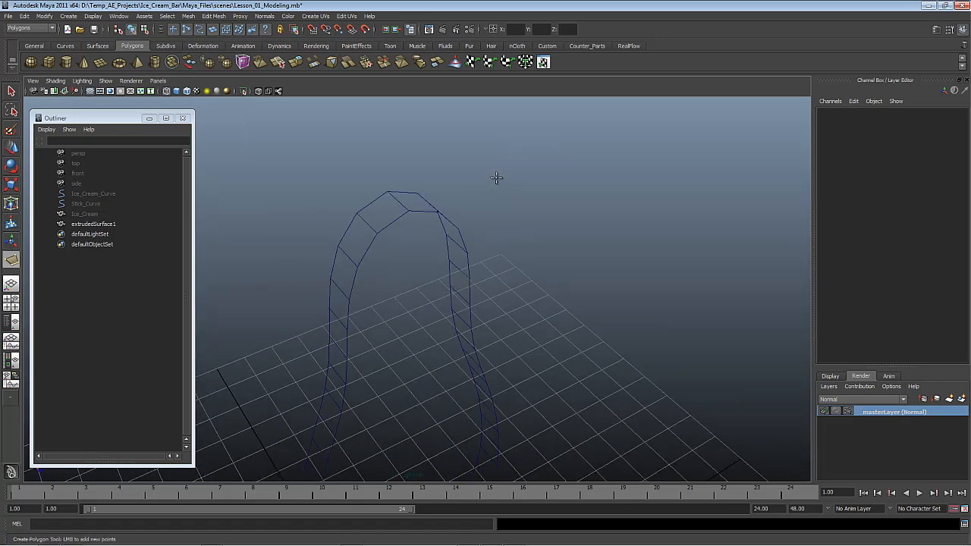
pyautogui.press('v')
pyautogui.click(408, 210)
pyautogui.keyDown('alt'); pyautogui.moveTo(471, 247); pyautogui.dragTo(407, 248); pyautogui.keyUp('alt')
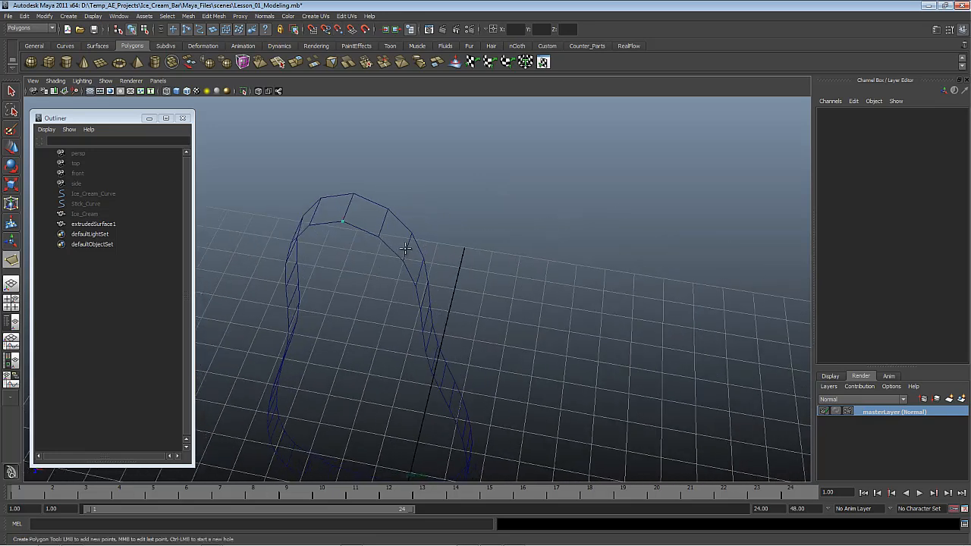
pyautogui.click(377, 237)
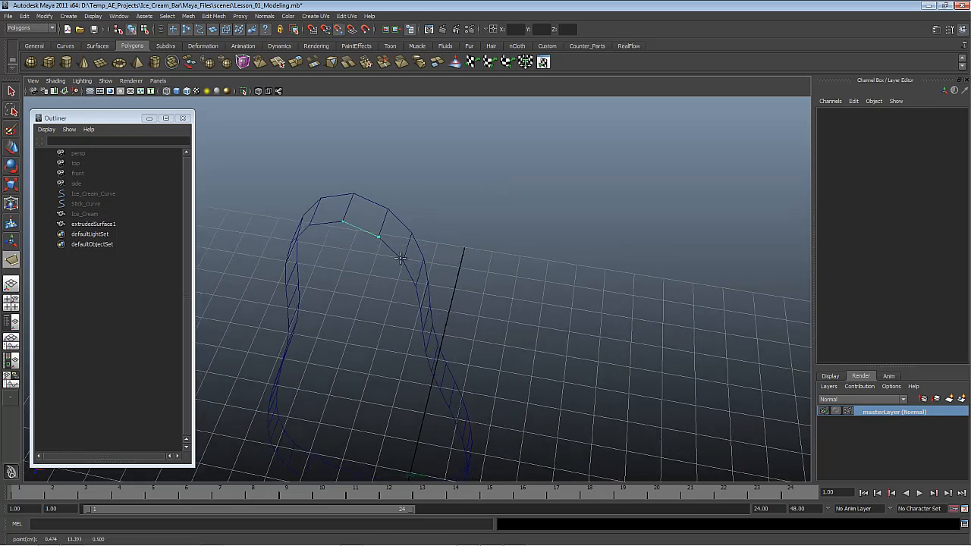
pyautogui.click(401, 258)
pyautogui.click(417, 284)
# - Continue the cap polygon by snapping points to the edge vertices down one long side of the extruded strip
pyautogui.keyDown('alt'); pyautogui.moveTo(426, 318); pyautogui.dragTo(387, 292); pyautogui.keyUp('alt')
pyautogui.keyDown('alt'); pyautogui.moveTo(387, 292); pyautogui.dragTo(403, 161, button='middle'); pyautogui.keyUp('alt')
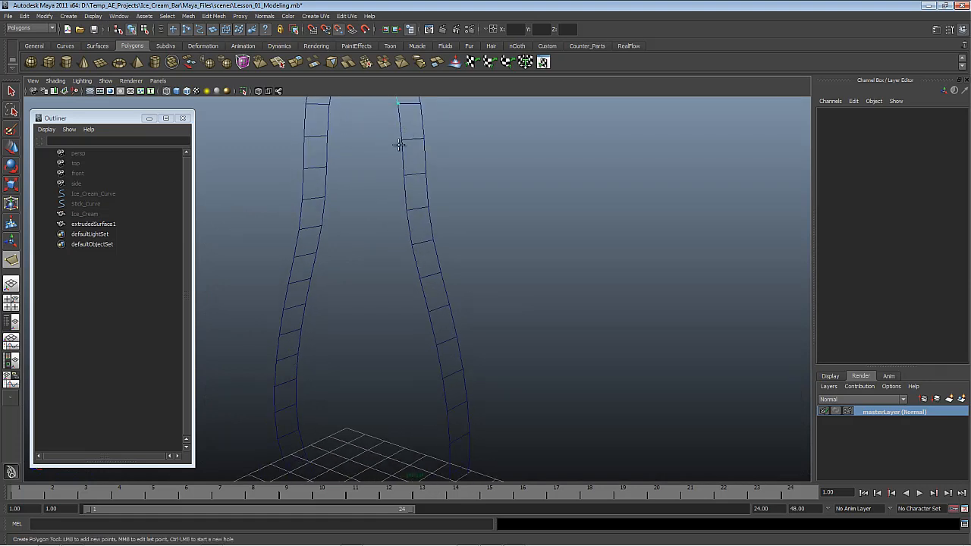
pyautogui.click(403, 139)
pyautogui.click(404, 174)
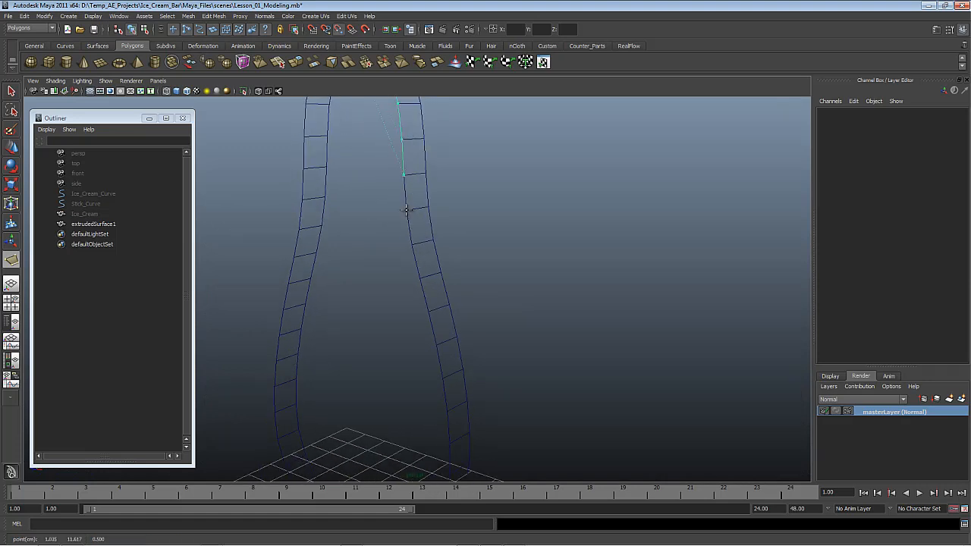
pyautogui.click(407, 210)
pyautogui.click(411, 244)
pyautogui.click(419, 278)
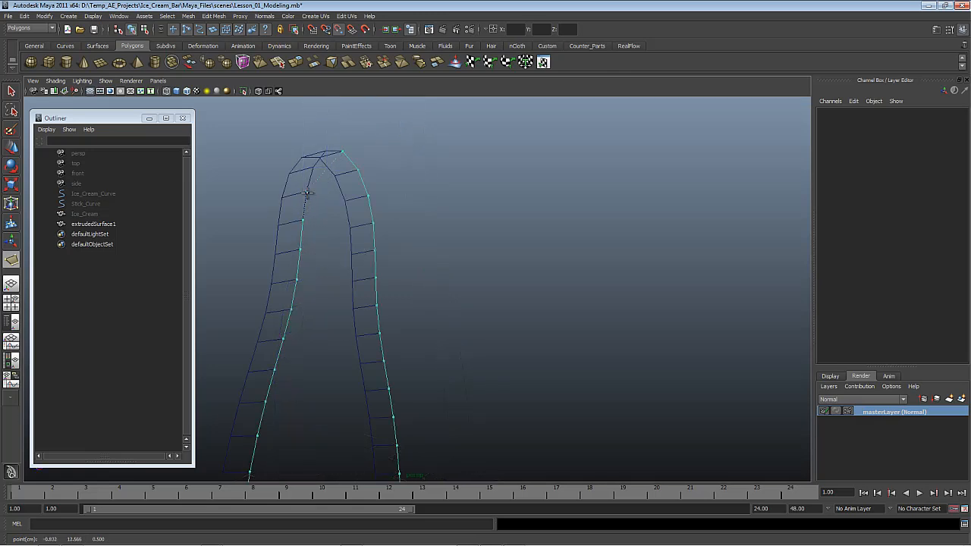
# - Snap the last cap points to the vertices at the strip's rounded upper end and complete the polygon
pyautogui.keyDown('alt'); pyautogui.moveTo(336, 180); pyautogui.dragTo(359, 276); pyautogui.keyUp('alt')
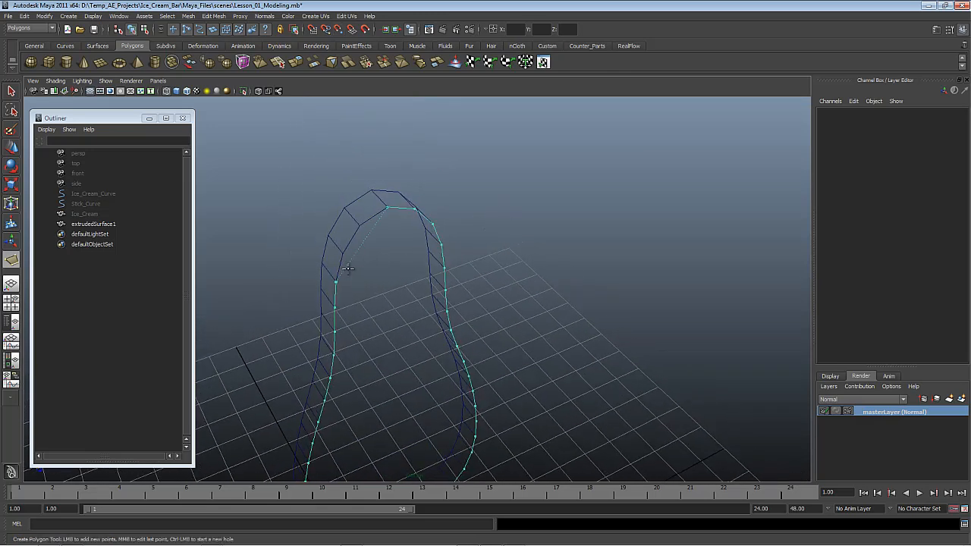
pyautogui.click(342, 254)
pyautogui.click(360, 225)
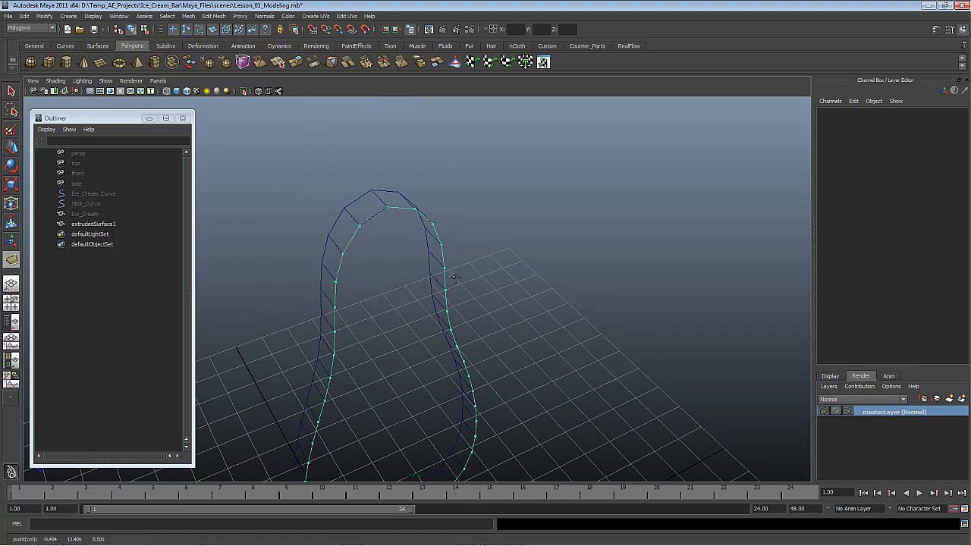
pyautogui.press('Return')
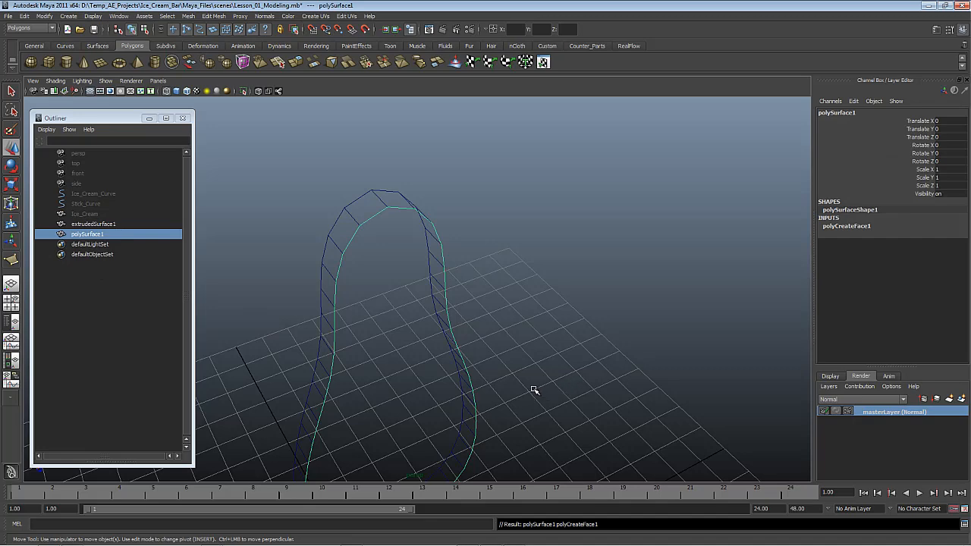
# - Display the model shaded and combine the cap polygon with the extruded strip into one mesh
pyautogui.press('5')
pyautogui.keyDown('alt'); pyautogui.moveTo(502, 403); pyautogui.dragTo(432, 379, button='right'); pyautogui.keyUp('alt')
pyautogui.press('q')
pyautogui.keyDown('ctrl'); pyautogui.click(121, 227); pyautogui.keyUp('ctrl')
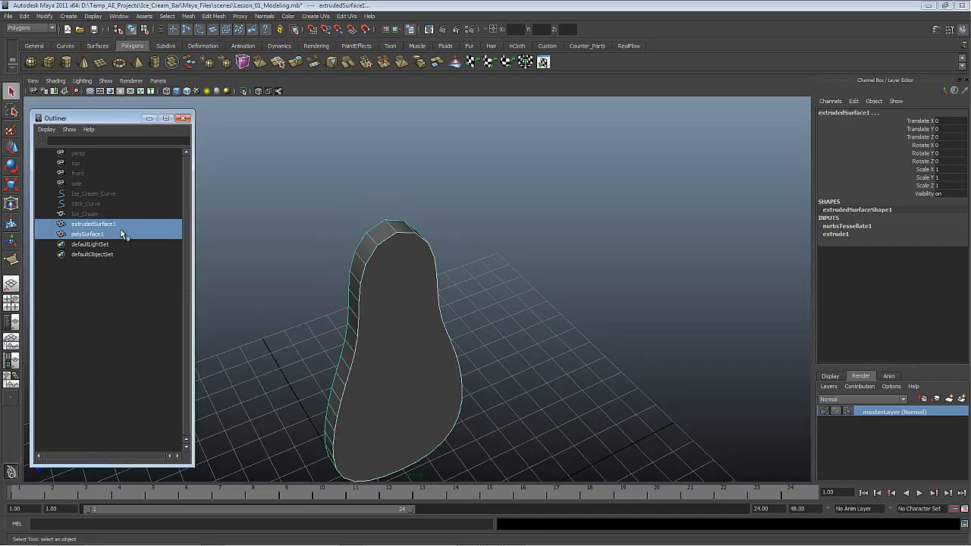
pyautogui.click(192, 17)
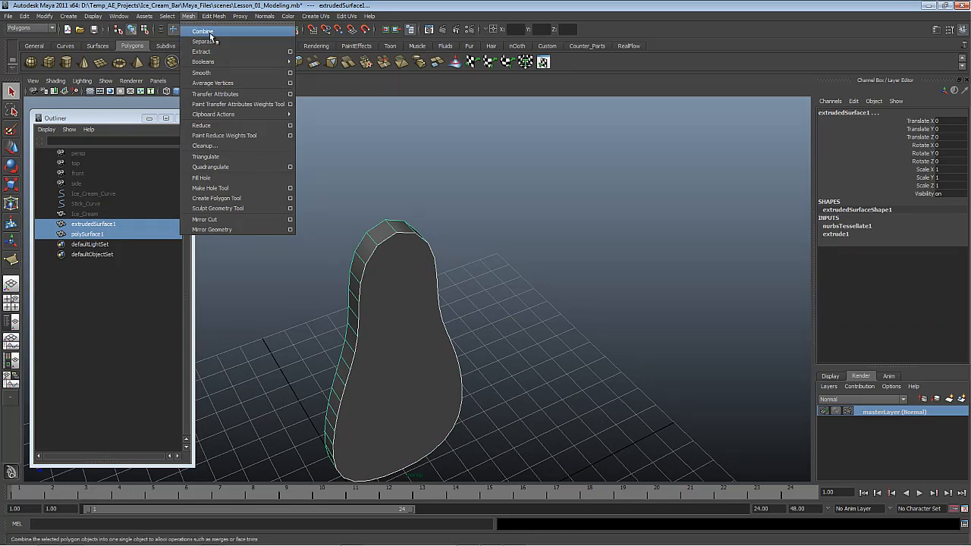
pyautogui.click(212, 38)
# - Select all vertices of the combined stick mesh and merge them
pyautogui.press('w')
pyautogui.keyDown('alt'); pyautogui.moveTo(306, 331); pyautogui.dragTo(548, 212); pyautogui.keyUp('alt')
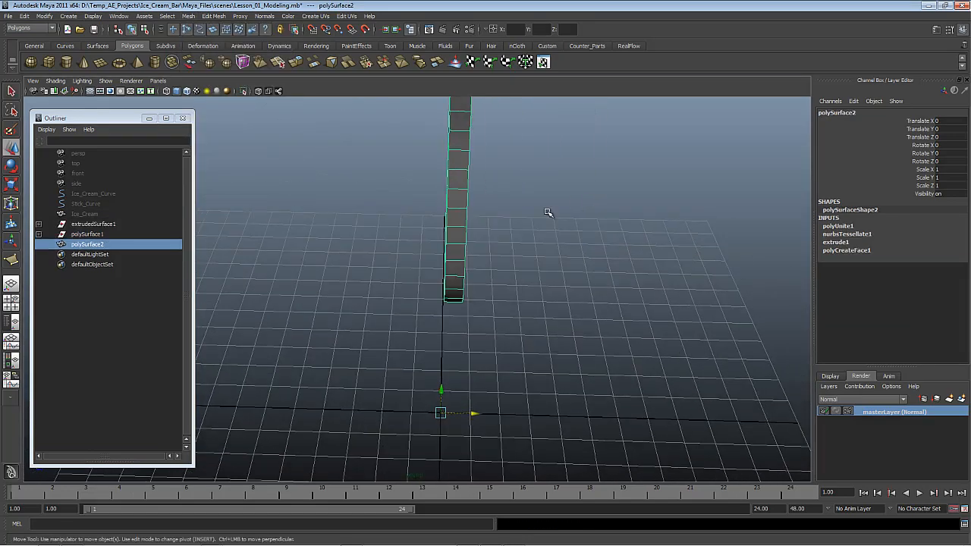
pyautogui.keyDown('alt'); pyautogui.moveTo(512, 239); pyautogui.dragTo(438, 365); pyautogui.keyUp('alt')
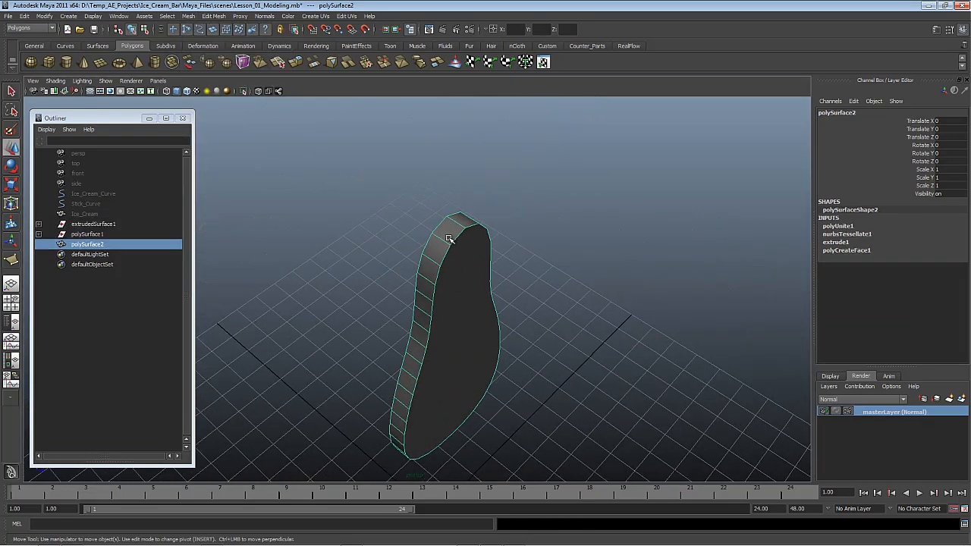
pyautogui.keyDown('alt'); pyautogui.moveTo(449, 239); pyautogui.dragTo(461, 245); pyautogui.keyUp('alt')
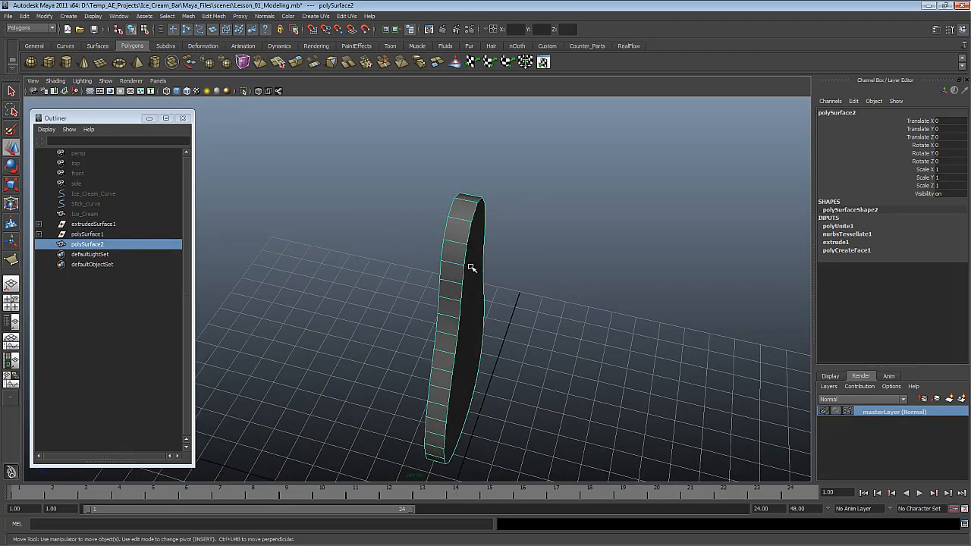
pyautogui.click(425, 239)
pyautogui.keyDown('alt'); pyautogui.moveTo(425, 239); pyautogui.dragTo(513, 179); pyautogui.keyUp('alt')
pyautogui.moveTo(521, 279); pyautogui.dragTo(390, 421)
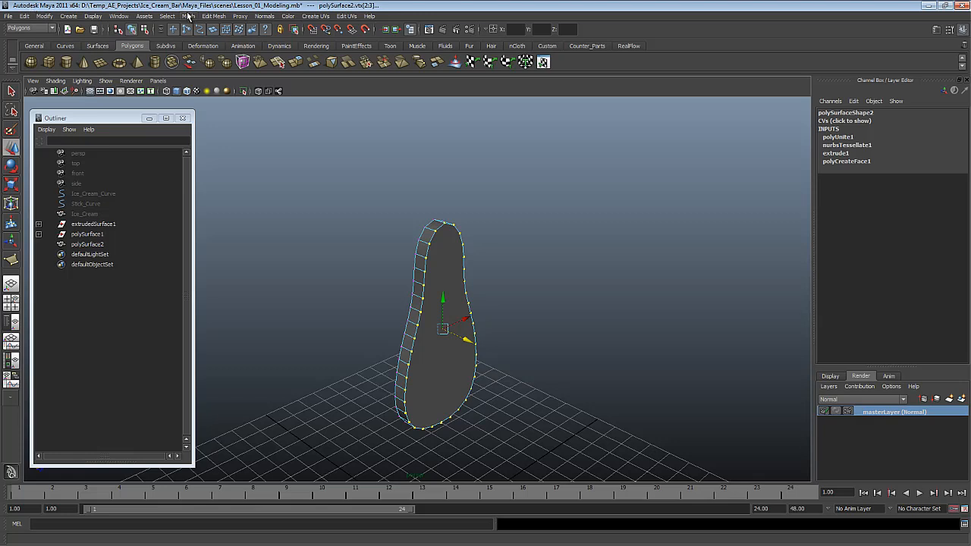
pyautogui.click(214, 16)
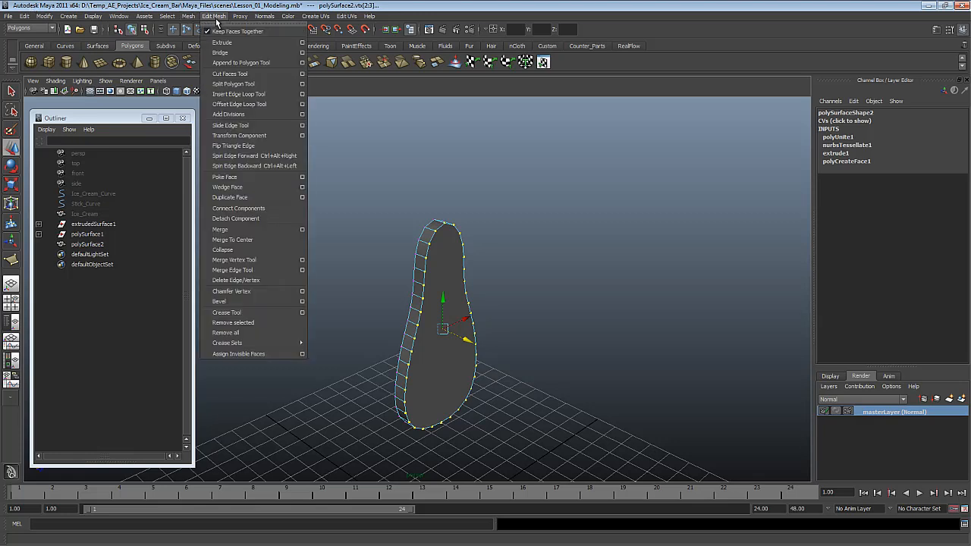
pyautogui.click(232, 231)
# - Set the vertex merge distance to 0 and return to object mode
pyautogui.click(861, 138)
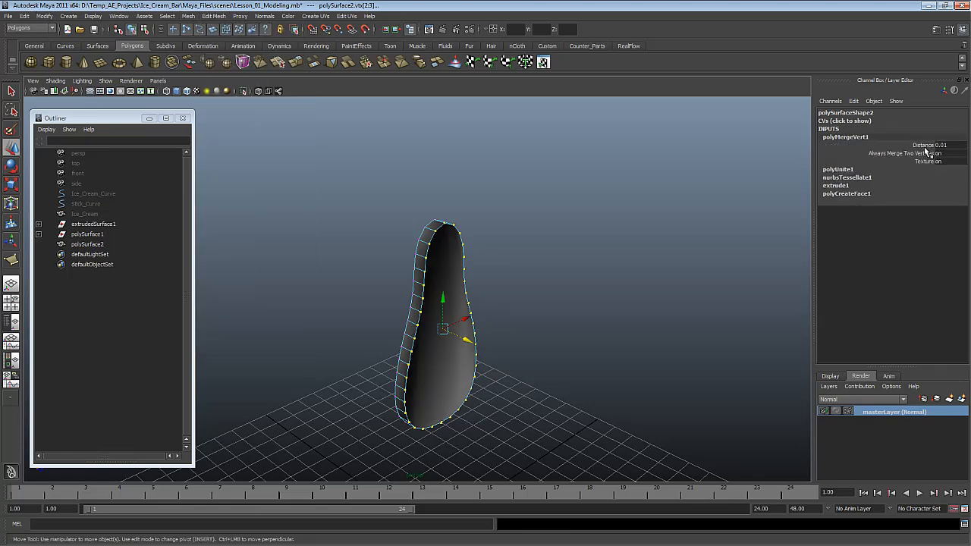
pyautogui.click(921, 145)
pyautogui.keyDown('alt'); pyautogui.moveTo(601, 319); pyautogui.dragTo(540, 320); pyautogui.keyUp('alt')
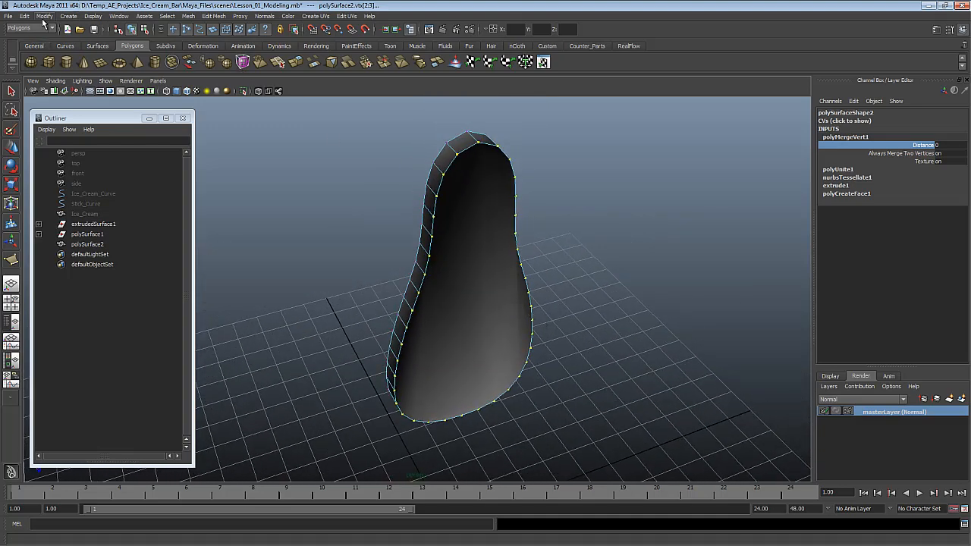
pyautogui.press('F8')
# - Display the face normals of the combined stick mesh
pyautogui.click(92, 16)
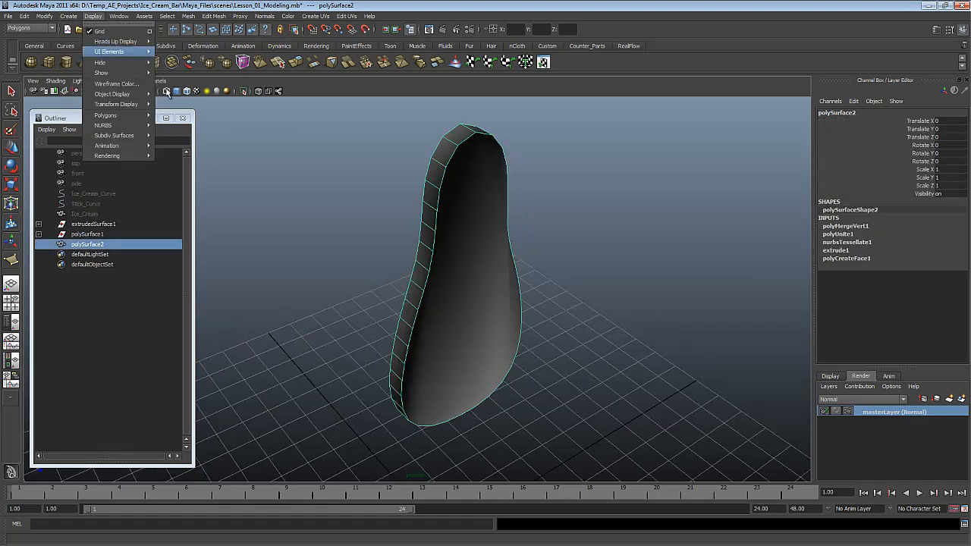
pyautogui.moveTo(136, 116)
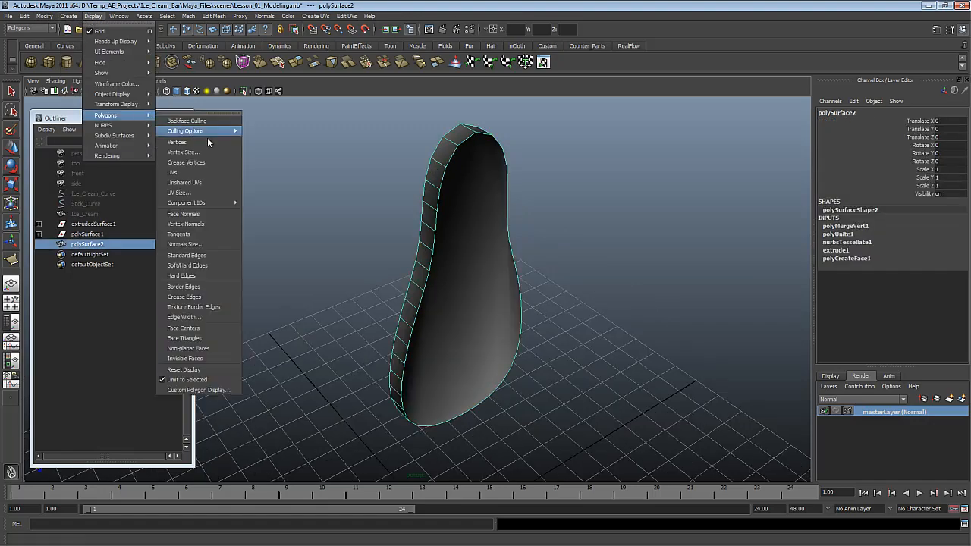
pyautogui.click(215, 214)
pyautogui.keyDown('alt'); pyautogui.moveTo(546, 254); pyautogui.dragTo(475, 241); pyautogui.keyUp('alt')
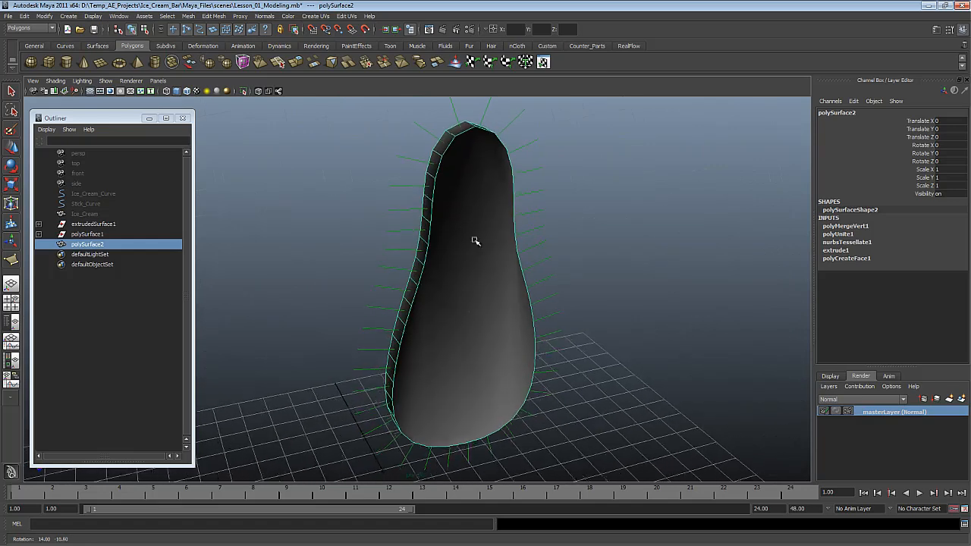
# - Select the large cap face and conform the stick mesh's normals
pyautogui.press('F11')
pyautogui.click(480, 308)
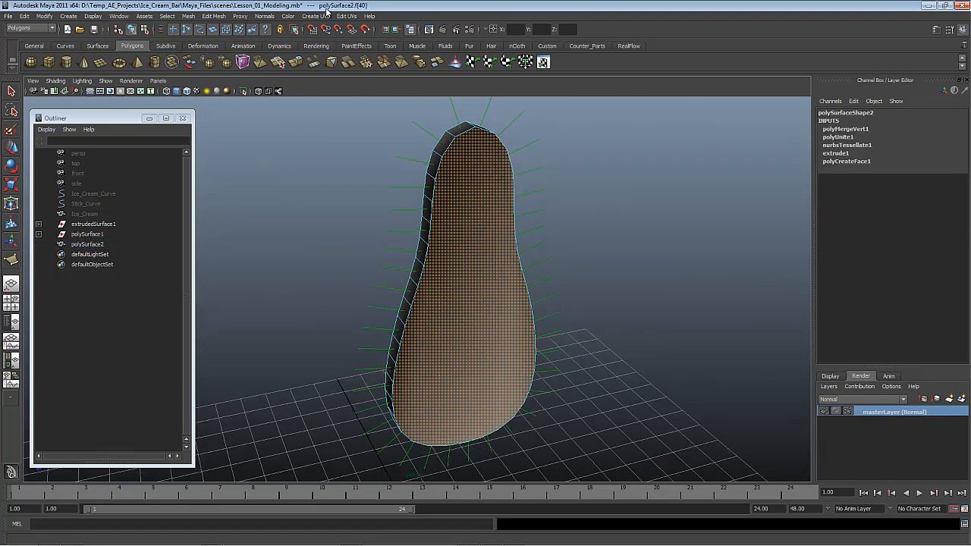
pyautogui.click(265, 16)
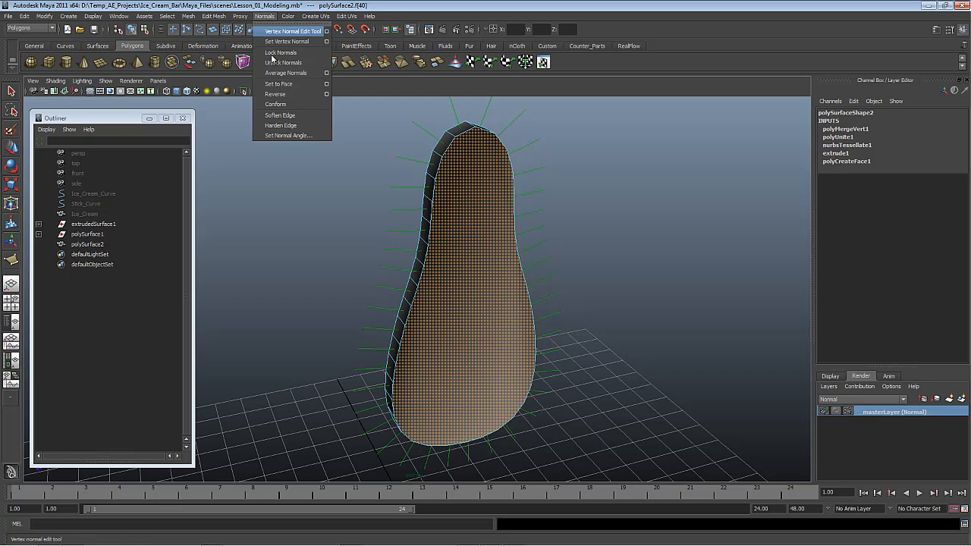
pyautogui.click(295, 103)
pyautogui.keyDown('alt'); pyautogui.moveTo(572, 271); pyautogui.dragTo(501, 277); pyautogui.keyUp('alt')
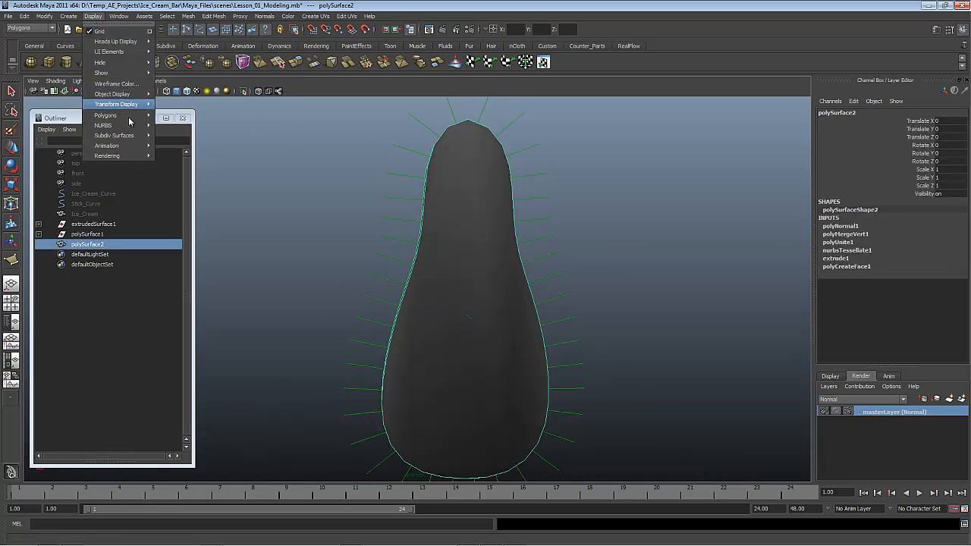
# - Turn off the face normals display on the stick mesh
pyautogui.moveTo(129, 115)
pyautogui.moveTo(227, 131)
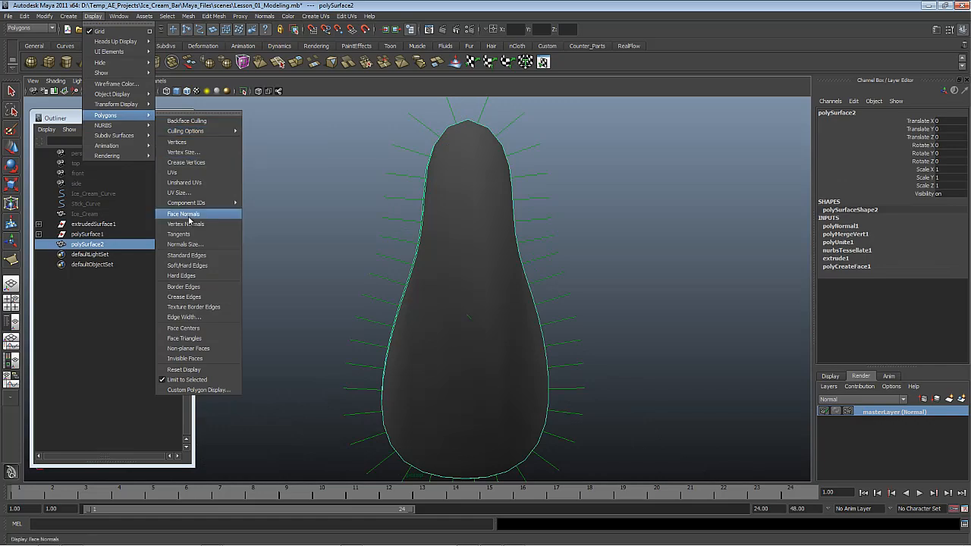
pyautogui.click(188, 214)
pyautogui.moveTo(532, 346)
pyautogui.keyDown('alt'); pyautogui.mouseDown()
pyautogui.moveTo(581, 359)
pyautogui.moveTo(563, 392)
pyautogui.moveTo(539, 351)
pyautogui.moveTo(519, 360)
pyautogui.mouseUp(); pyautogui.keyUp('alt')
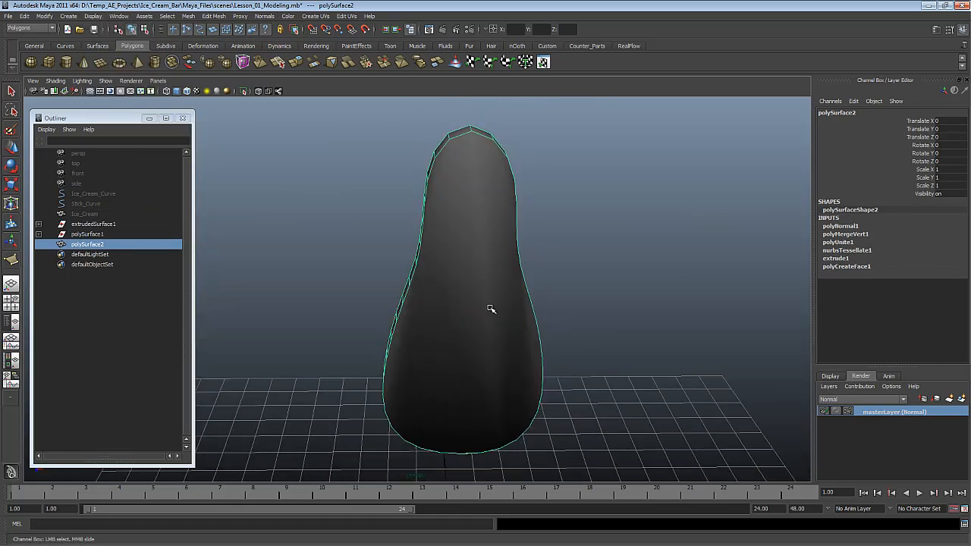
# - Extrude the large cap face and scale it inward uniformly to about 0.87, creating an inset border around it
pyautogui.press('F11')
pyautogui.keyDown('alt'); pyautogui.moveTo(462, 303); pyautogui.dragTo(490, 292); pyautogui.keyUp('alt')
pyautogui.click(491, 293)
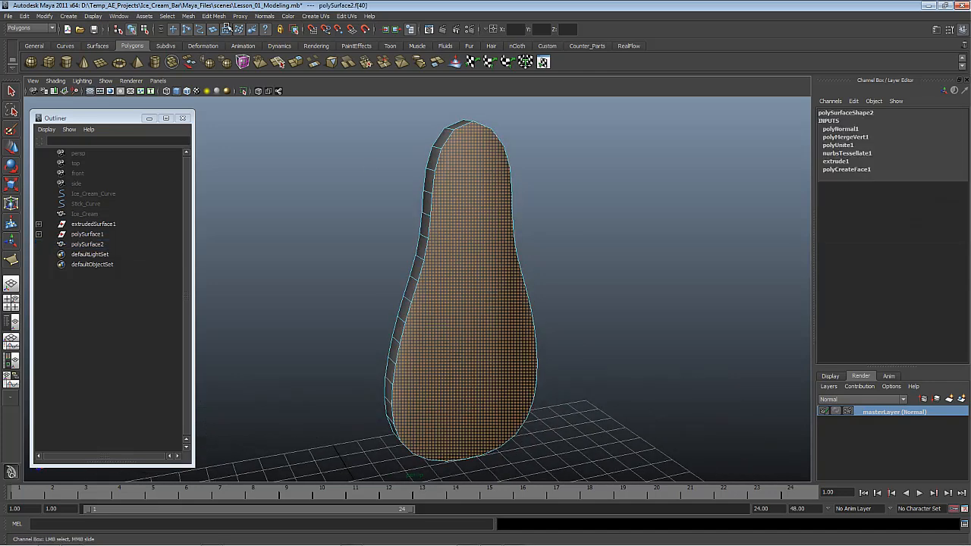
pyautogui.click(296, 63)
pyautogui.scroll(2, 489, 265)
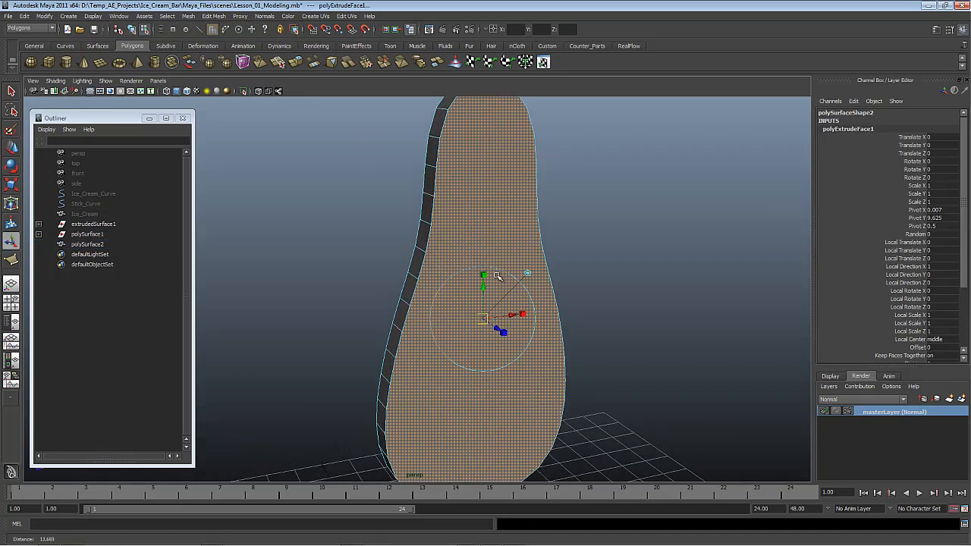
pyautogui.click(484, 276)
pyautogui.click(483, 319)
pyautogui.moveTo(584, 276); pyautogui.dragTo(574, 273, button='middle')
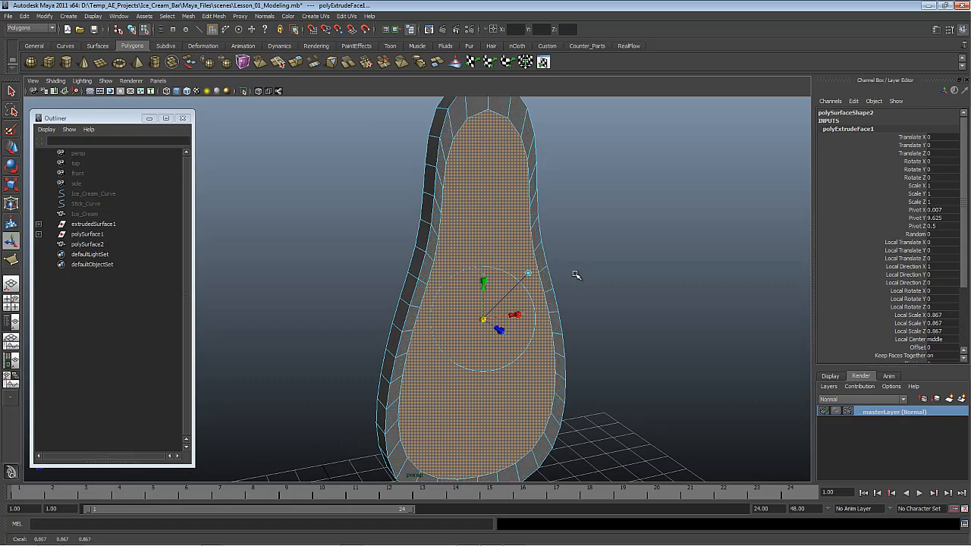
pyautogui.press('F8')
pyautogui.click(576, 274)
# - Select the full edge loop around the outer rim of the stick's cap and bevel it
pyautogui.keyDown('alt'); pyautogui.moveTo(574, 274); pyautogui.dragTo(470, 312, button='right'); pyautogui.keyUp('alt')
pyautogui.keyDown('alt'); pyautogui.moveTo(470, 312); pyautogui.dragTo(492, 147); pyautogui.keyUp('alt')
pyautogui.keyDown('alt'); pyautogui.moveTo(492, 147); pyautogui.dragTo(511, 281, button='right'); pyautogui.keyUp('alt')
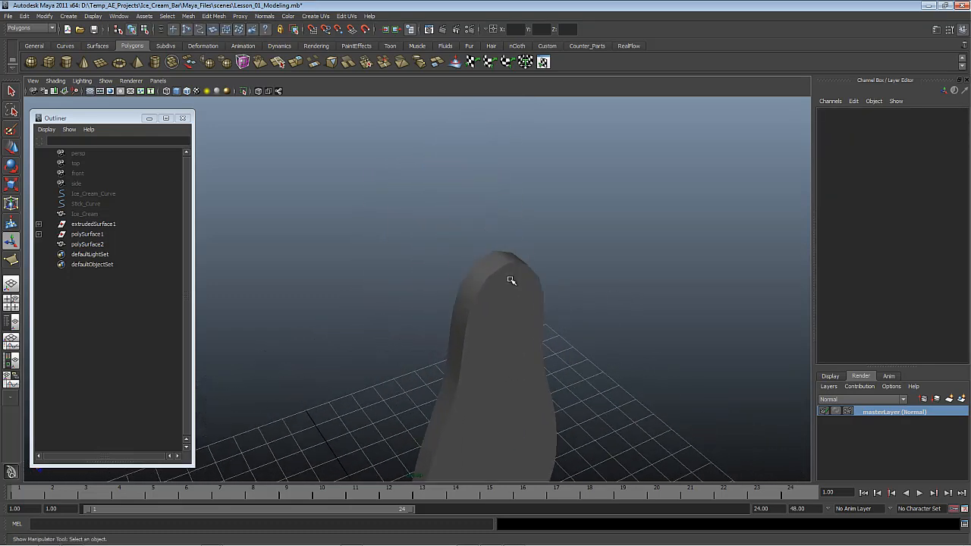
pyautogui.keyDown('alt'); pyautogui.moveTo(505, 281); pyautogui.dragTo(547, 293); pyautogui.keyUp('alt')
pyautogui.click(548, 293)
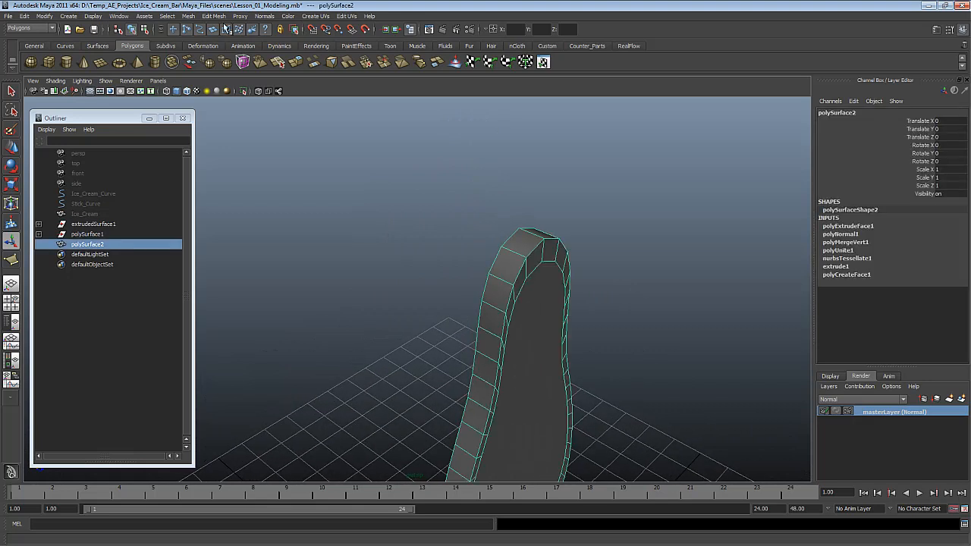
pyautogui.click(169, 17)
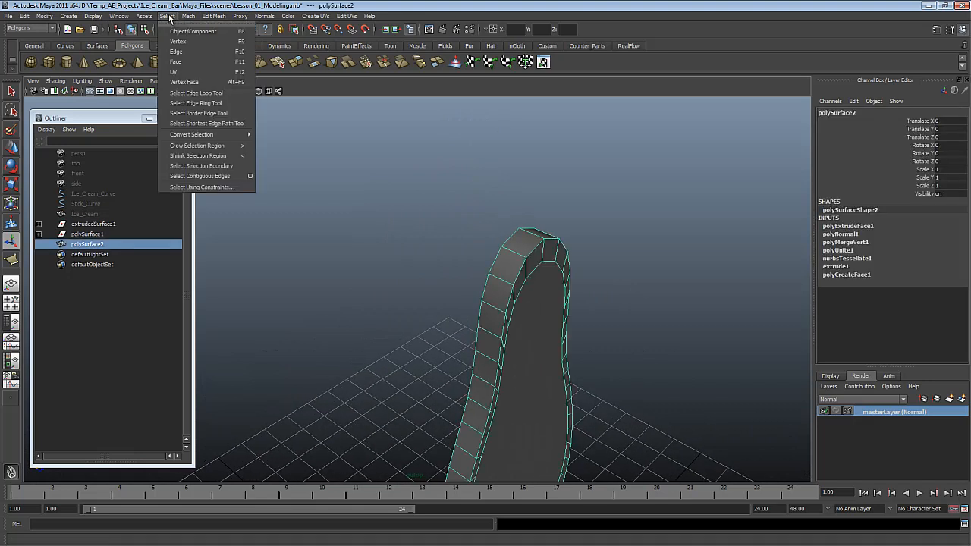
pyautogui.click(197, 93)
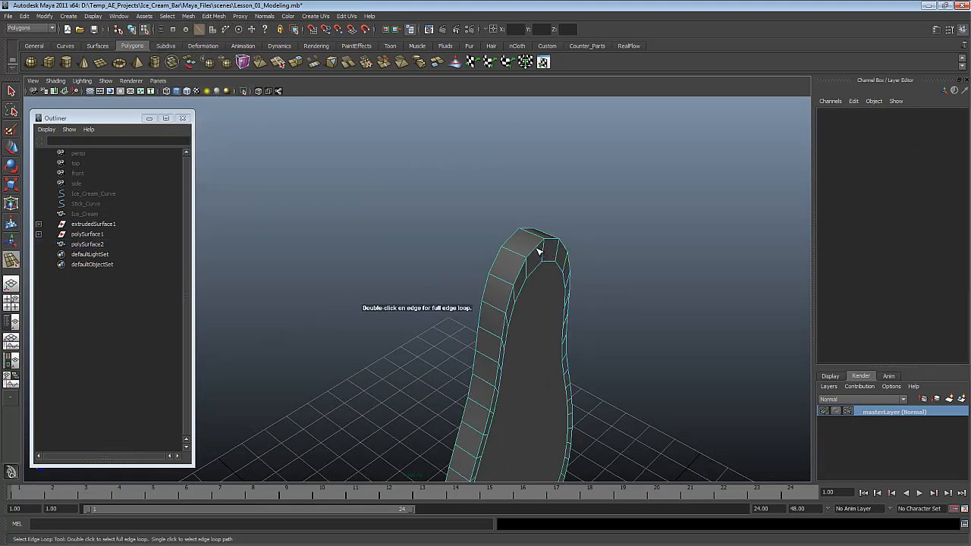
pyautogui.doubleClick(537, 250)
pyautogui.keyDown('alt'); pyautogui.moveTo(523, 394); pyautogui.dragTo(453, 277); pyautogui.keyUp('alt')
pyautogui.press('q')
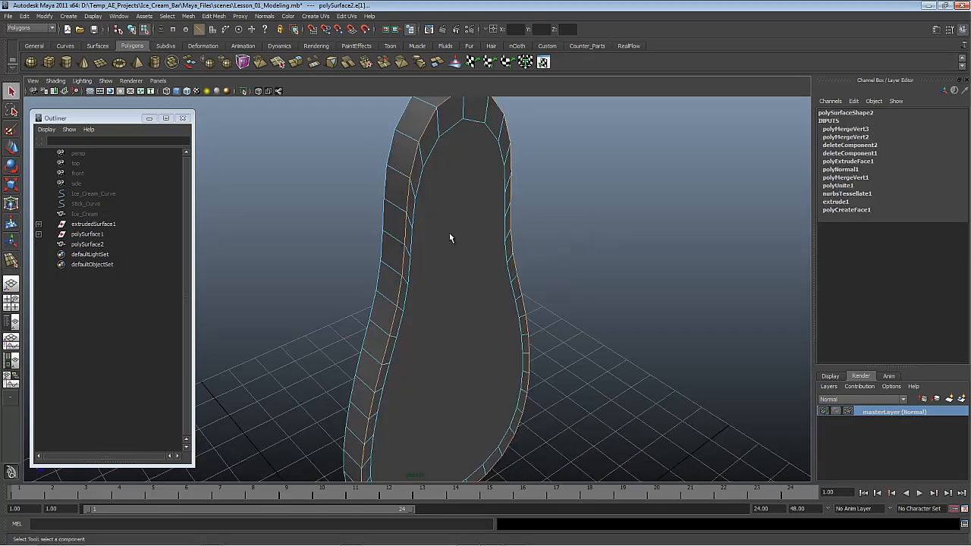
pyautogui.click(207, 18)
pyautogui.click(232, 302)
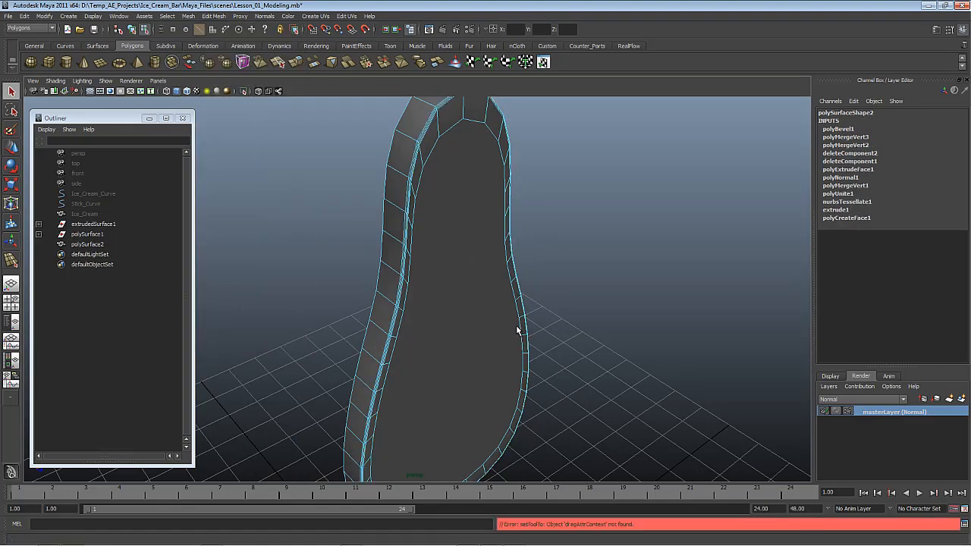
# - Set the rim bevel's offset to 1, return to object mode and deselect the stick
pyautogui.keyDown('alt'); pyautogui.moveTo(516, 330); pyautogui.dragTo(603, 220); pyautogui.keyUp('alt')
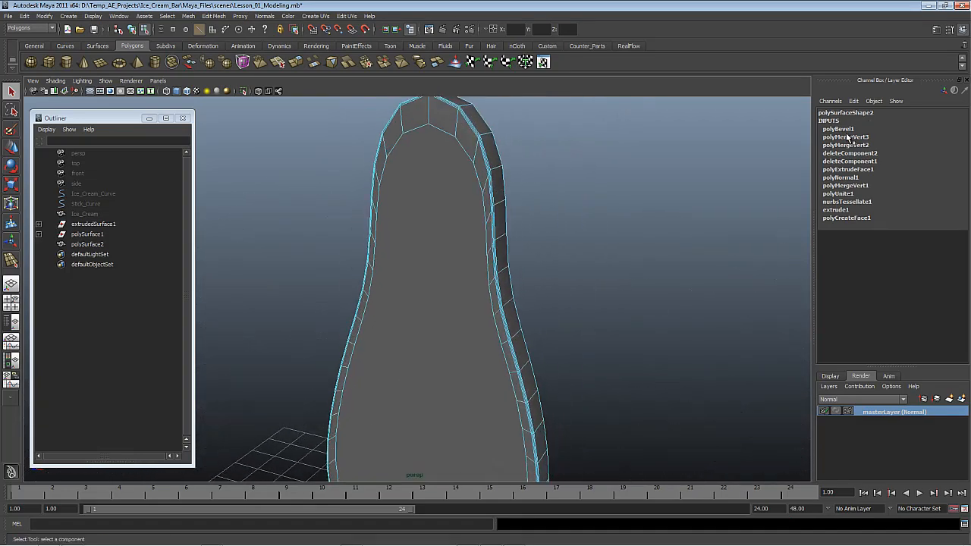
pyautogui.click(843, 129)
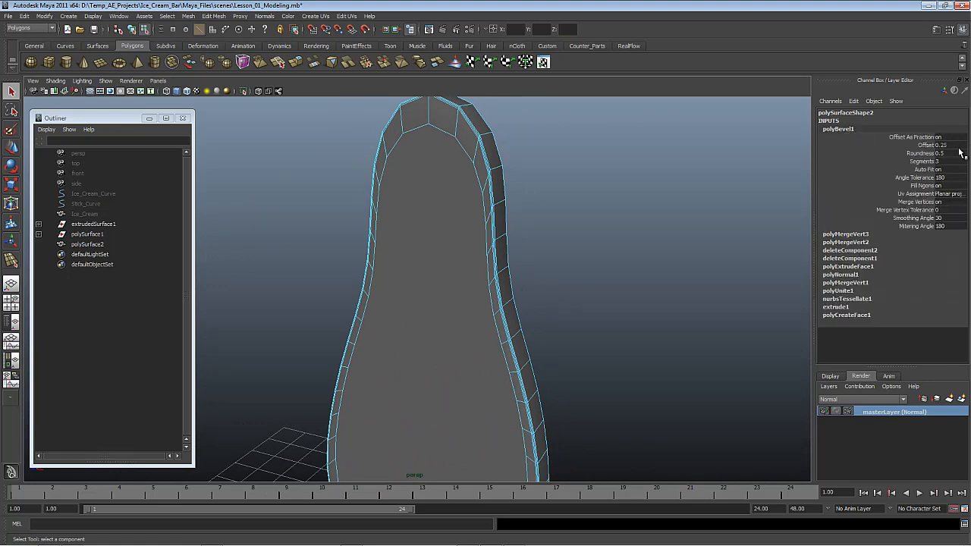
pyautogui.click(951, 145)
pyautogui.write('1')
pyautogui.press('Return')
pyautogui.keyDown('alt'); pyautogui.moveTo(715, 276); pyautogui.dragTo(557, 305); pyautogui.keyUp('alt')
pyautogui.press('F8')
pyautogui.click(557, 305)
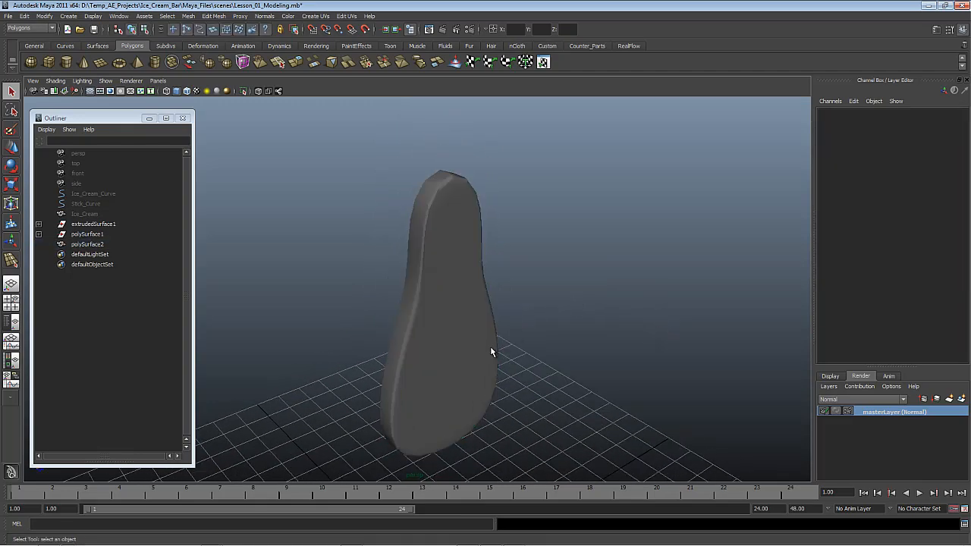
# - Examine the bevelled stick mesh from several angles, then select it and show it edge-on in the side view
pyautogui.keyDown('alt'); pyautogui.moveTo(495, 375); pyautogui.dragTo(410, 375); pyautogui.keyUp('alt')
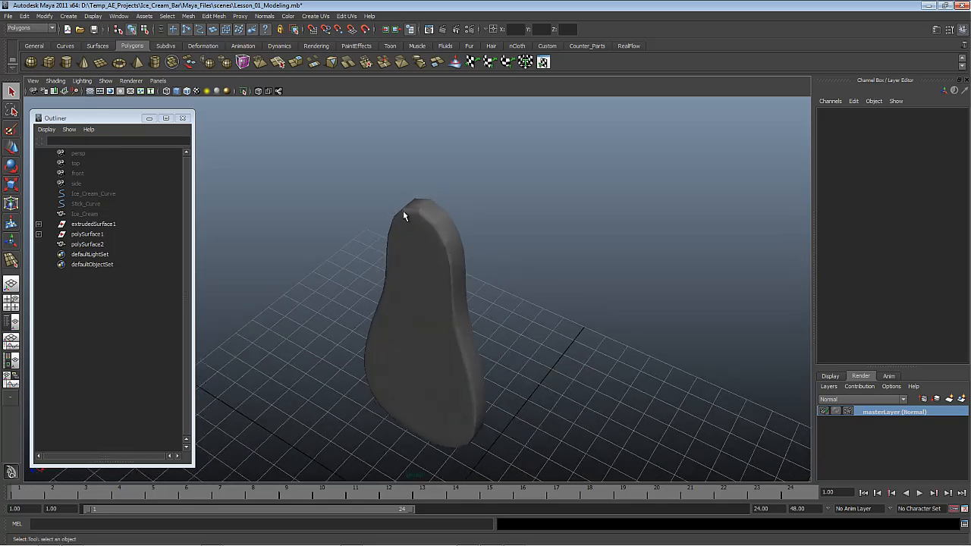
pyautogui.keyDown('alt'); pyautogui.moveTo(460, 240); pyautogui.dragTo(395, 209); pyautogui.keyUp('alt')
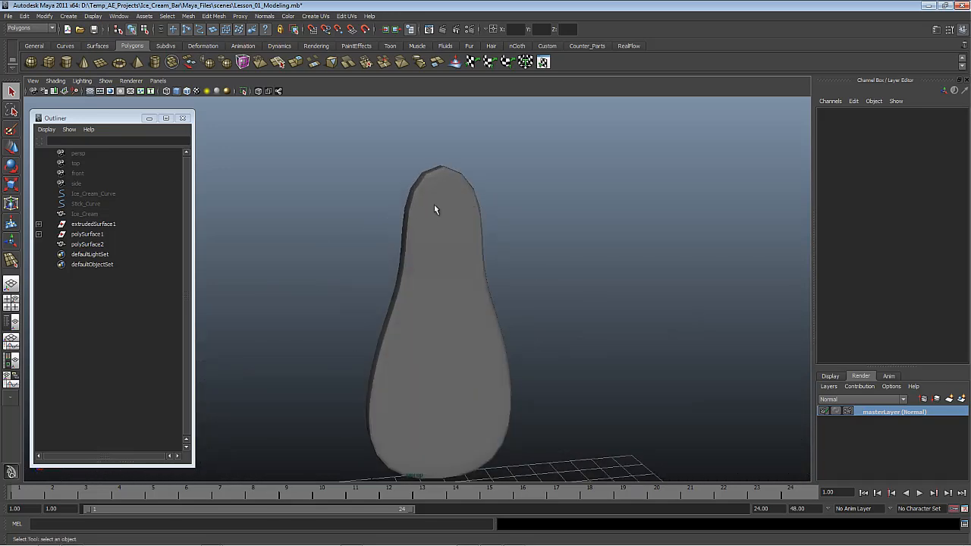
pyautogui.keyDown('alt'); pyautogui.moveTo(506, 192); pyautogui.dragTo(430, 297); pyautogui.keyUp('alt')
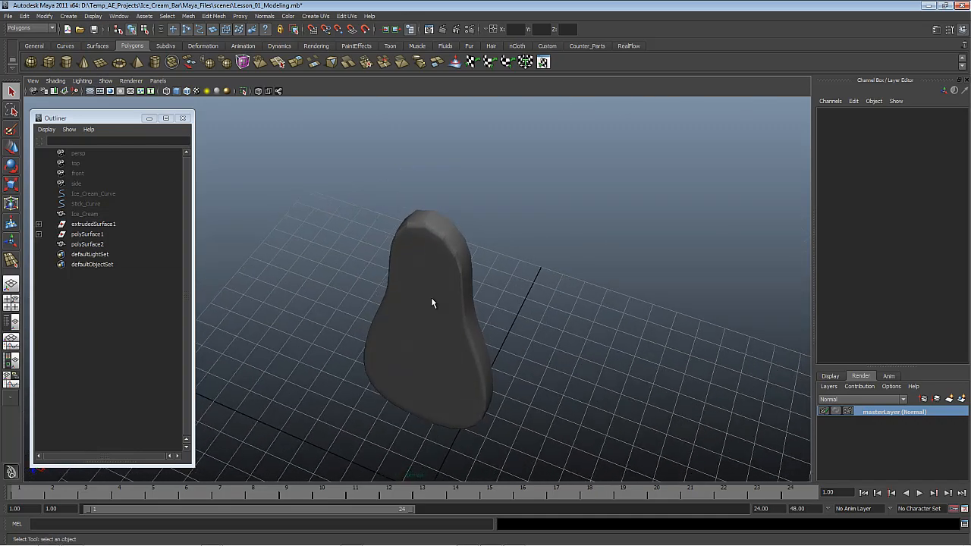
pyautogui.keyDown('alt'); pyautogui.moveTo(431, 297); pyautogui.dragTo(466, 350, button='right'); pyautogui.keyUp('alt')
pyautogui.keyDown('alt'); pyautogui.moveTo(466, 350); pyautogui.dragTo(469, 261); pyautogui.keyUp('alt')
pyautogui.click(468, 261)
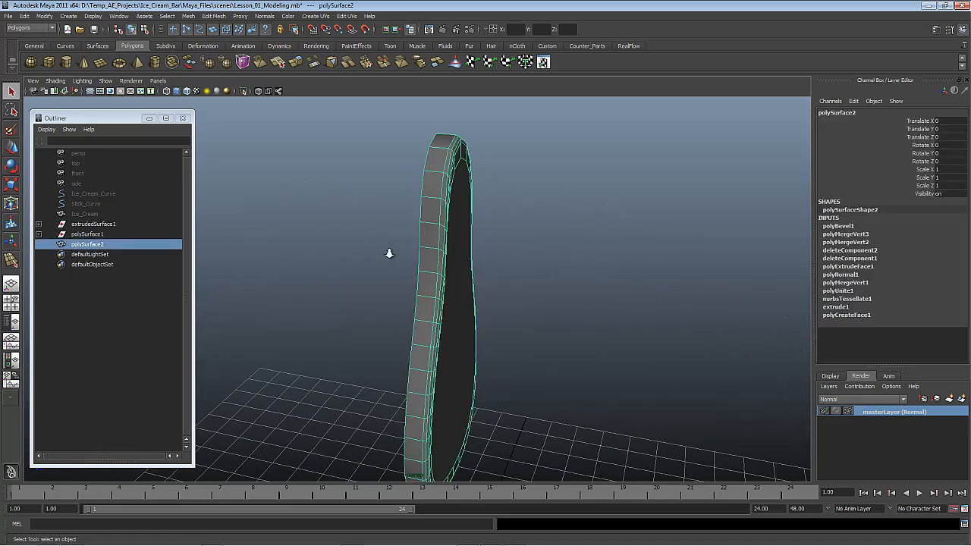
pyautogui.press('space')
pyautogui.moveTo(474, 317); pyautogui.dragTo(516, 318)
pyautogui.keyDown('alt'); pyautogui.moveTo(516, 318); pyautogui.dragTo(553, 414, button='right'); pyautogui.keyUp('alt')
pyautogui.keyDown('alt'); pyautogui.moveTo(552, 414); pyautogui.dragTo(508, 287, button='middle'); pyautogui.keyUp('alt')
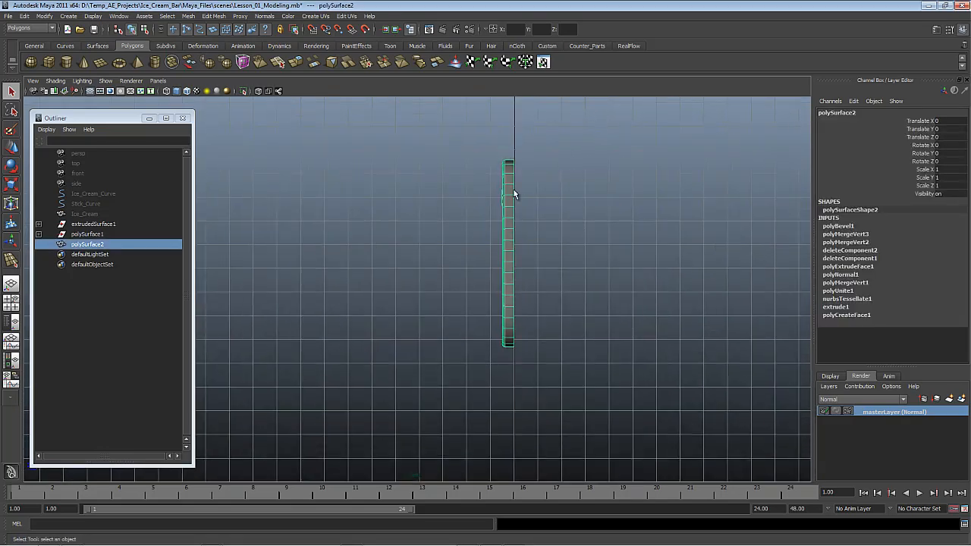
# - Move the vertices along the stick's open edge toward the bevelled cap to make the stick thinner, and return to object mode
pyautogui.press('F9')
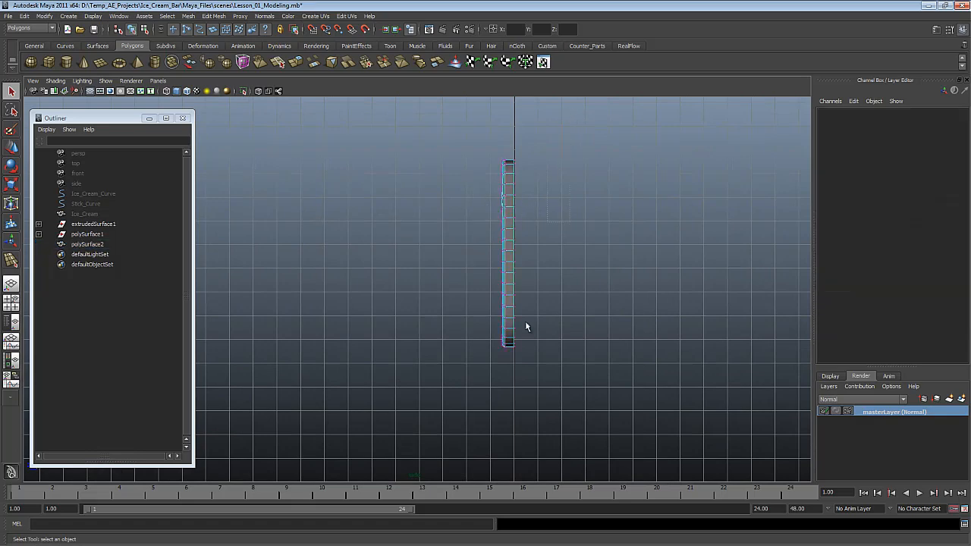
pyautogui.moveTo(569, 451); pyautogui.dragTo(509, 144)
pyautogui.keyDown('alt'); pyautogui.moveTo(528, 334); pyautogui.dragTo(576, 433, button='right'); pyautogui.keyUp('alt')
pyautogui.press('w')
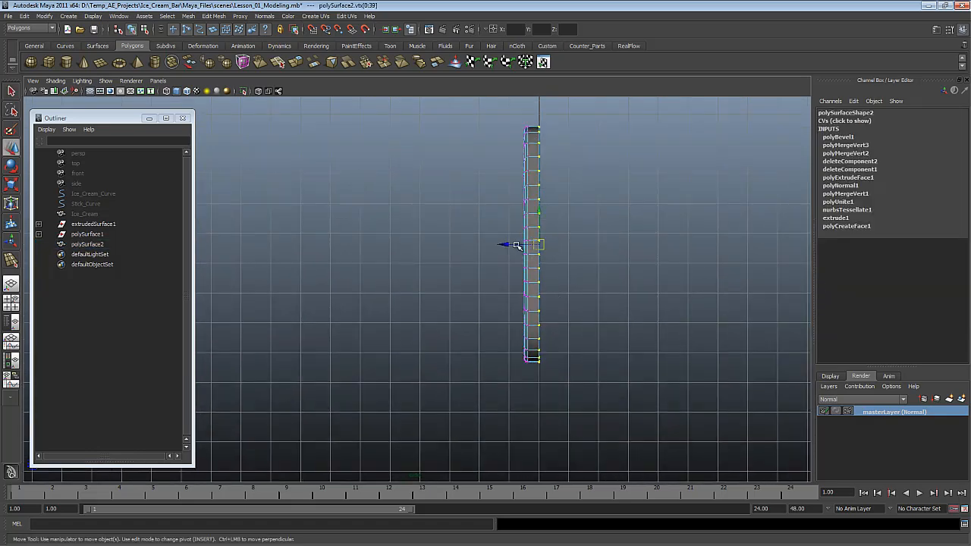
pyautogui.moveTo(516, 245); pyautogui.dragTo(471, 276)
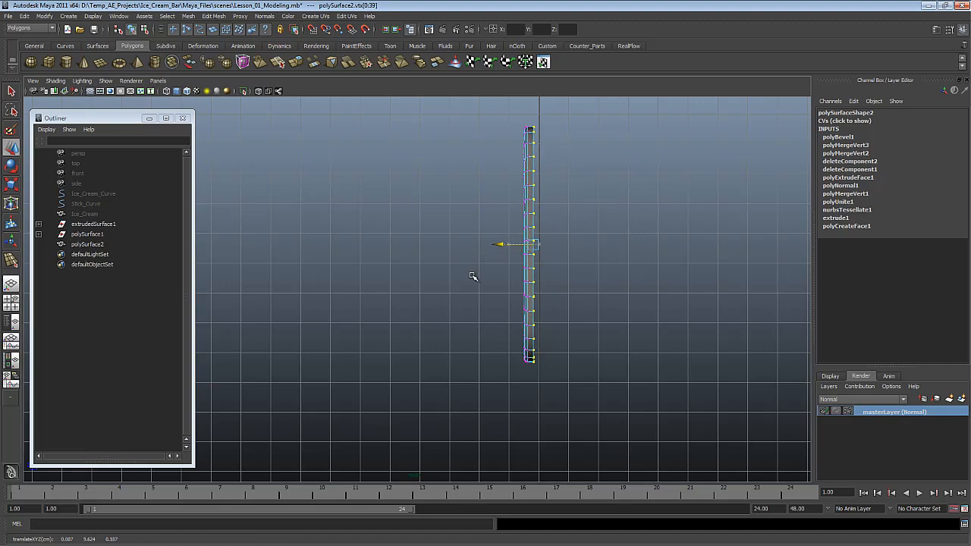
pyautogui.press('F8')
pyautogui.press('F8')
pyautogui.press('space')
pyautogui.press('space')
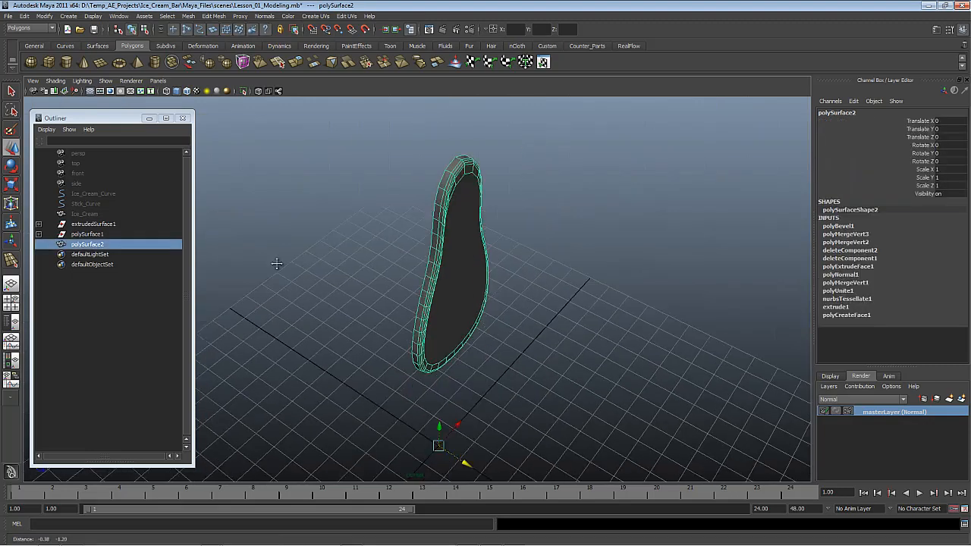
# - Raise the stick's pivot point vertically from the grid origin to near the stick's lower end, at a height of about 6.4
pyautogui.keyDown('alt'); pyautogui.moveTo(277, 264); pyautogui.dragTo(438, 251); pyautogui.keyUp('alt')
pyautogui.keyDown('alt'); pyautogui.moveTo(438, 251); pyautogui.dragTo(465, 355, button='middle'); pyautogui.keyUp('alt')
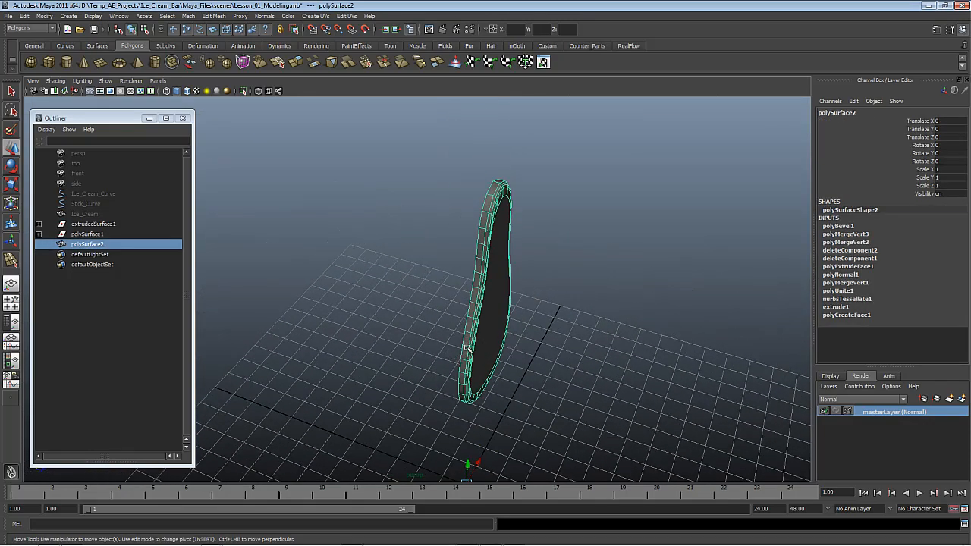
pyautogui.keyDown('alt'); pyautogui.moveTo(467, 349); pyautogui.dragTo(568, 337); pyautogui.keyUp('alt')
pyautogui.keyDown('alt'); pyautogui.moveTo(574, 286); pyautogui.dragTo(550, 292, button='right'); pyautogui.keyUp('alt')
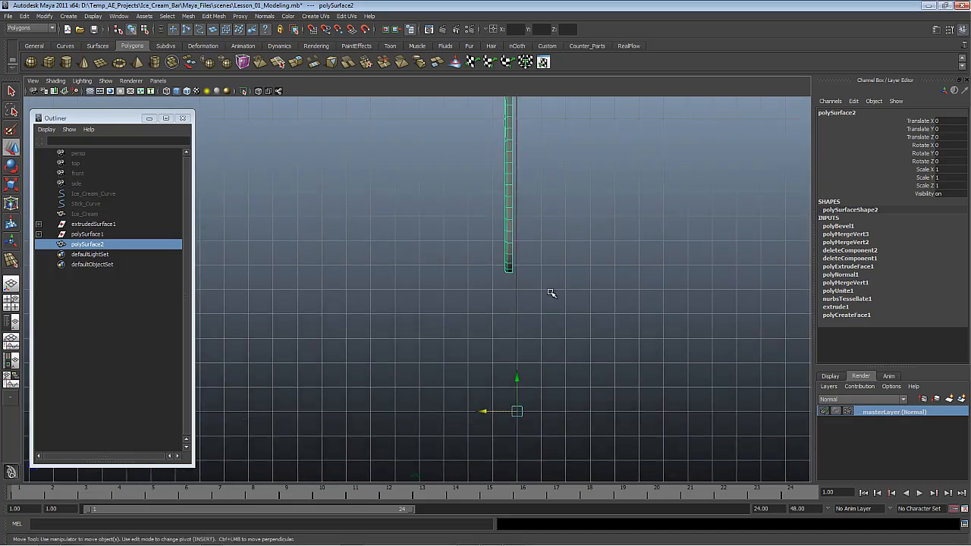
pyautogui.keyDown('alt'); pyautogui.moveTo(550, 293); pyautogui.dragTo(579, 277, button='middle'); pyautogui.keyUp('alt')
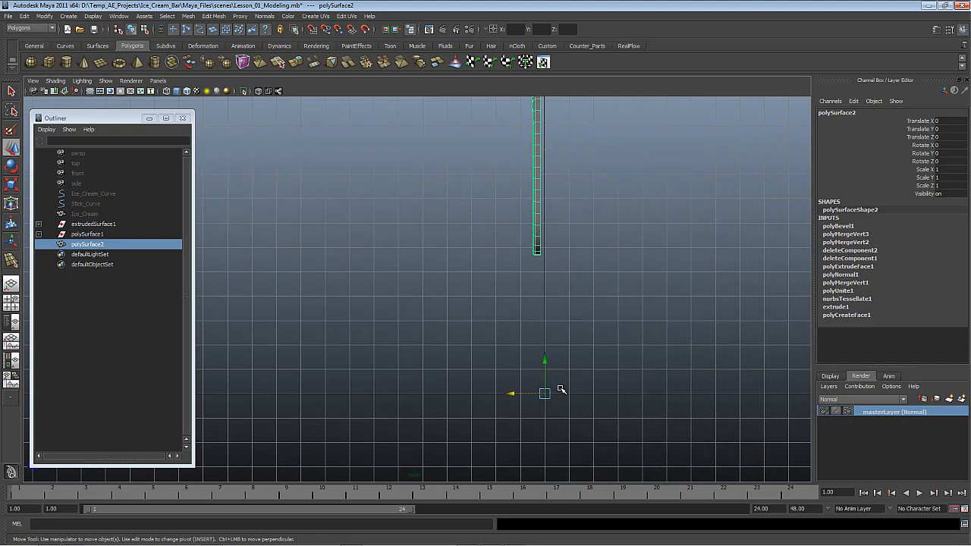
pyautogui.press('Insert')
pyautogui.click(544, 373)
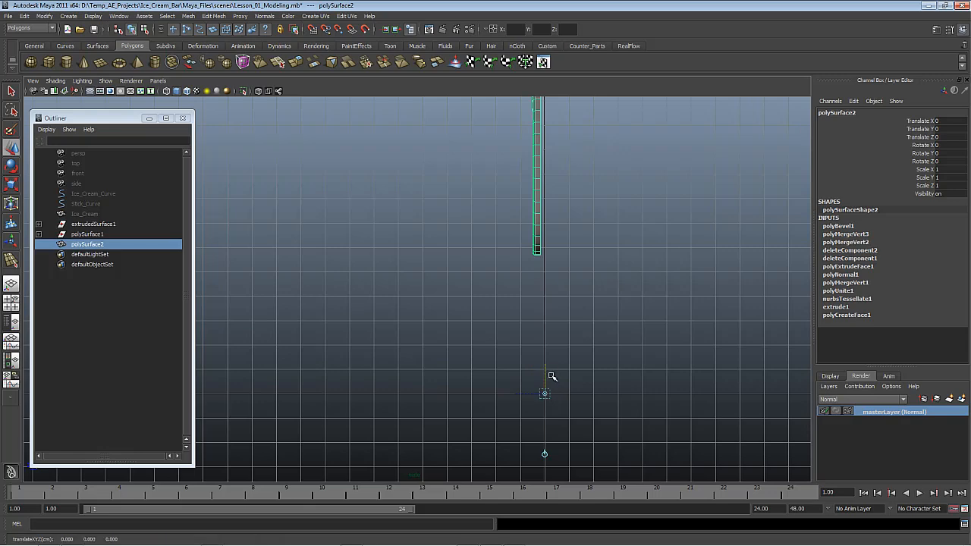
pyautogui.moveTo(570, 391); pyautogui.dragTo(579, 237, button='middle')
pyautogui.keyDown('alt'); pyautogui.moveTo(579, 237); pyautogui.dragTo(626, 104, button='right'); pyautogui.keyUp('alt')
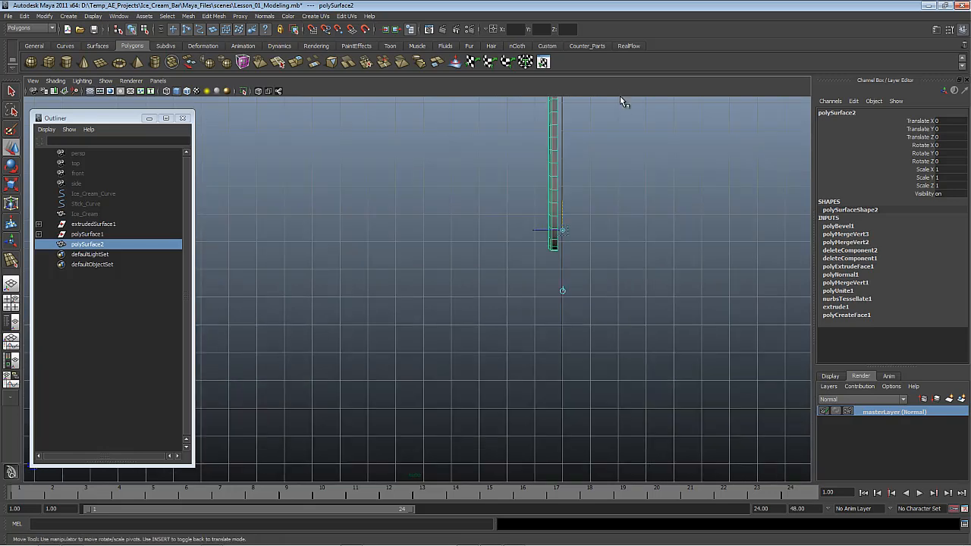
# - Undo the last depth shift of the pivot, snap the pivot to a vertex on the stick's open edge and finish pivot editing
pyautogui.keyDown('alt'); pyautogui.moveTo(626, 103); pyautogui.dragTo(510, 165, button='middle'); pyautogui.keyUp('alt')
pyautogui.keyDown('alt'); pyautogui.moveTo(509, 165); pyautogui.dragTo(611, 460, button='right'); pyautogui.keyUp('alt')
pyautogui.keyDown('alt'); pyautogui.moveTo(578, 353); pyautogui.dragTo(574, 305, button='middle'); pyautogui.keyUp('alt')
pyautogui.keyDown('alt'); pyautogui.moveTo(523, 267); pyautogui.dragTo(659, 424, button='right'); pyautogui.keyUp('alt')
pyautogui.keyDown('alt'); pyautogui.moveTo(635, 339); pyautogui.dragTo(624, 368, button='middle'); pyautogui.keyUp('alt')
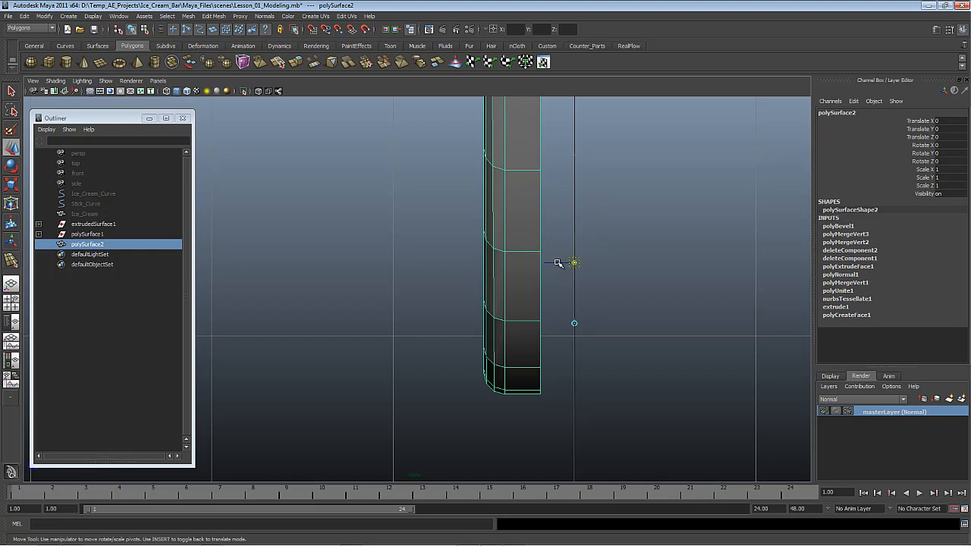
pyautogui.hotkey('ctrl', 'z')
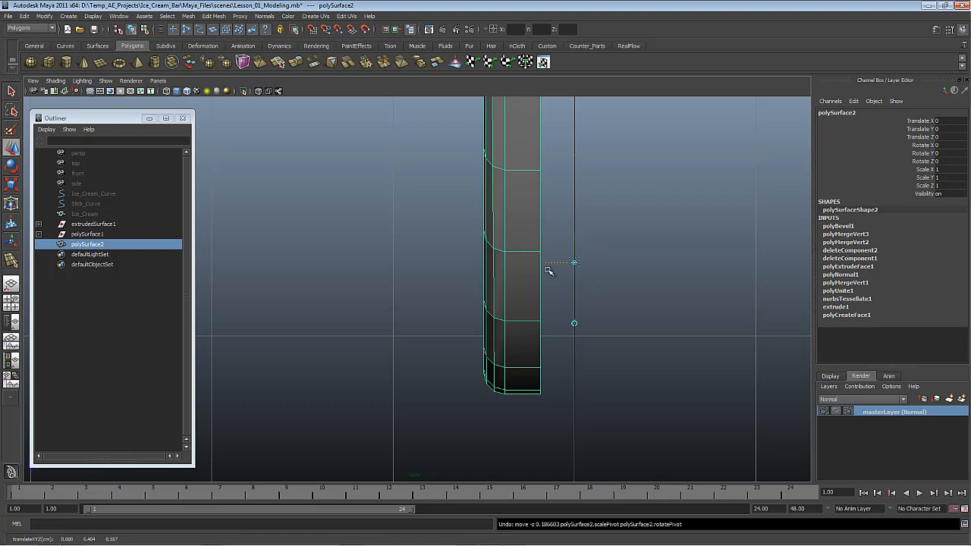
pyautogui.press('v')
pyautogui.middleClick(539, 252)
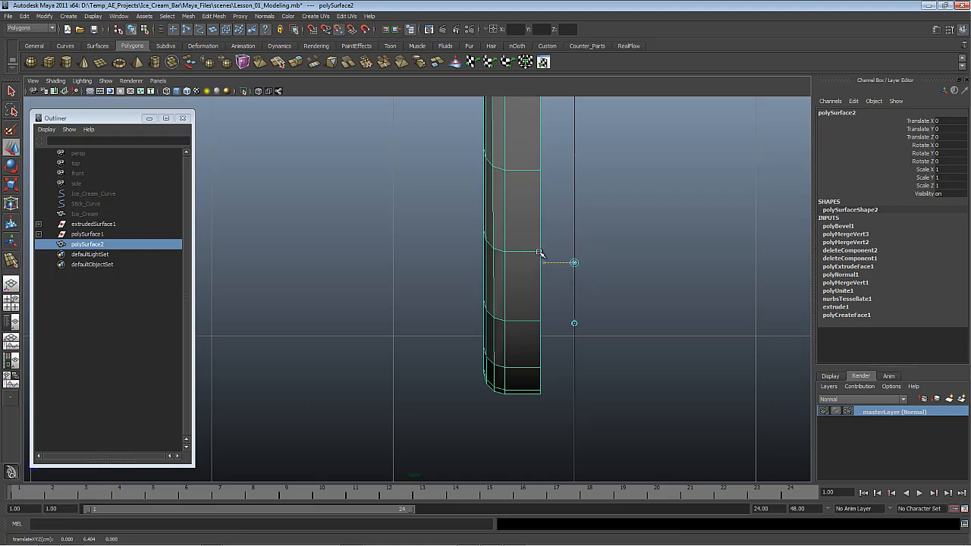
pyautogui.middleClick(539, 253)
pyautogui.press('space')
pyautogui.keyDown('alt'); pyautogui.moveTo(537, 278); pyautogui.dragTo(595, 264); pyautogui.keyUp('alt')
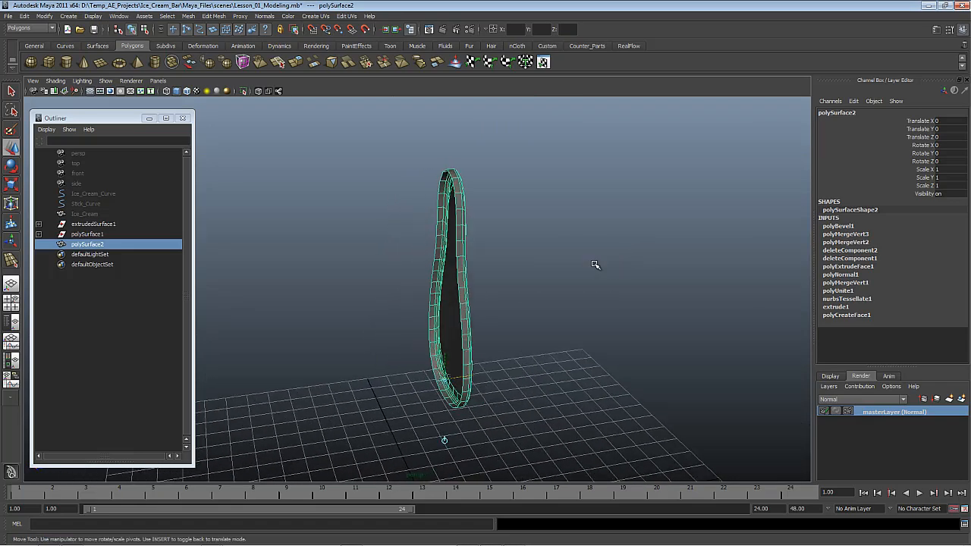
pyautogui.press('Insert')
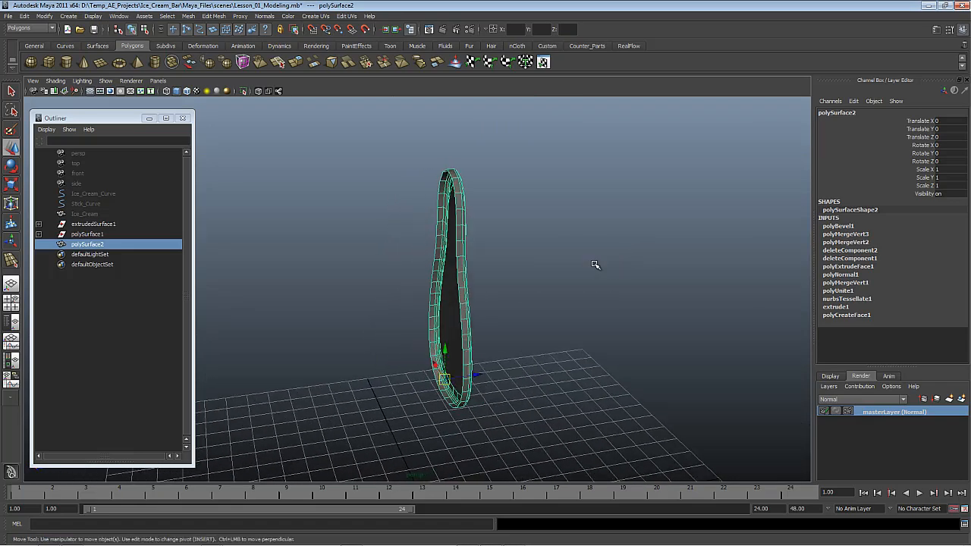
# - Mirror the stick's geometry across its open edge to create the other half of its thickness
pyautogui.keyDown('alt'); pyautogui.moveTo(490, 369); pyautogui.dragTo(463, 364); pyautogui.keyUp('alt')
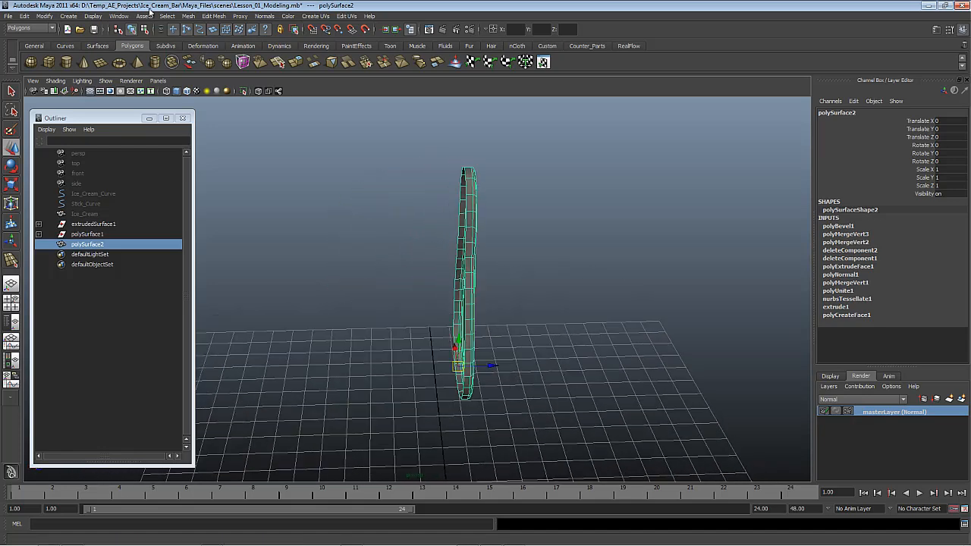
pyautogui.click(211, 16)
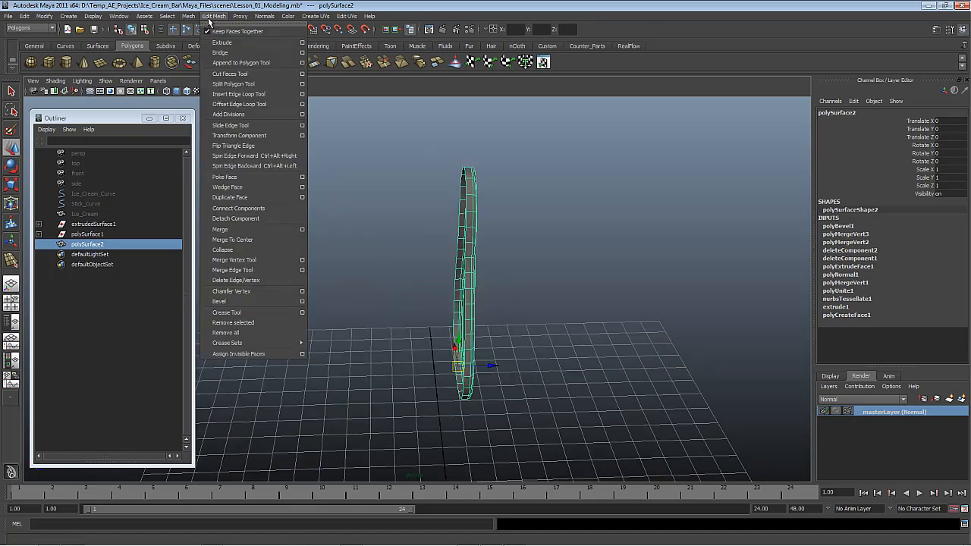
pyautogui.click(210, 16)
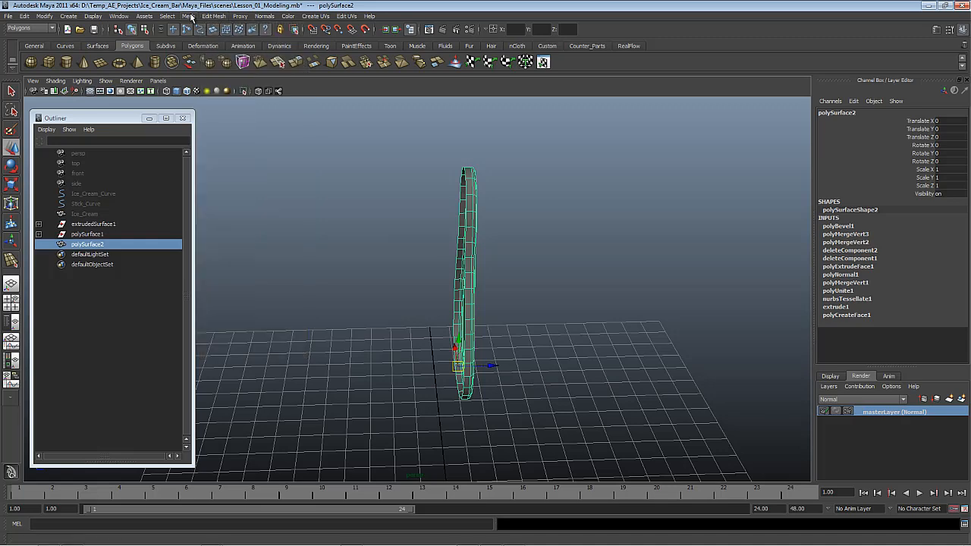
pyautogui.click(189, 15)
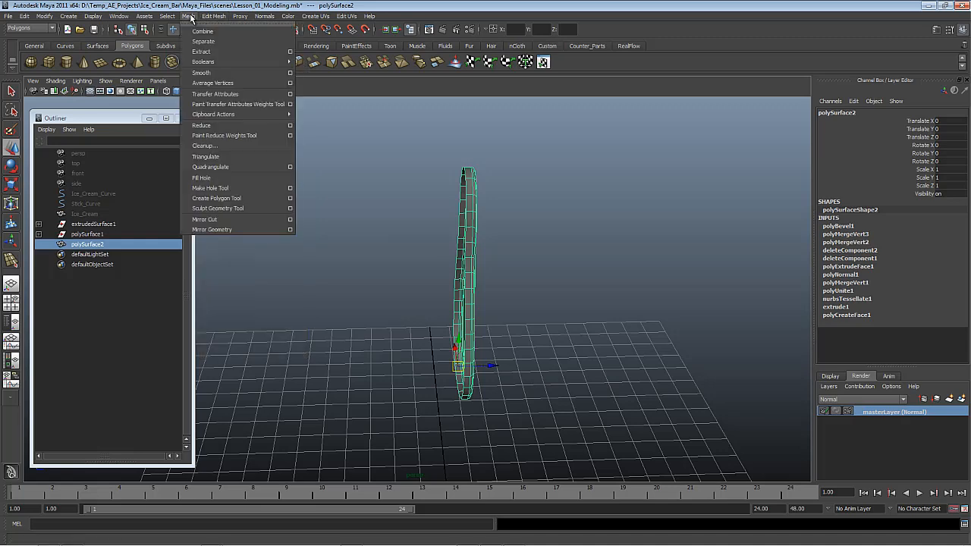
pyautogui.click(252, 229)
pyautogui.keyDown('alt'); pyautogui.moveTo(526, 355); pyautogui.dragTo(477, 364); pyautogui.keyUp('alt')
pyautogui.keyDown('alt'); pyautogui.moveTo(546, 423); pyautogui.dragTo(601, 438, button='right'); pyautogui.keyUp('alt')
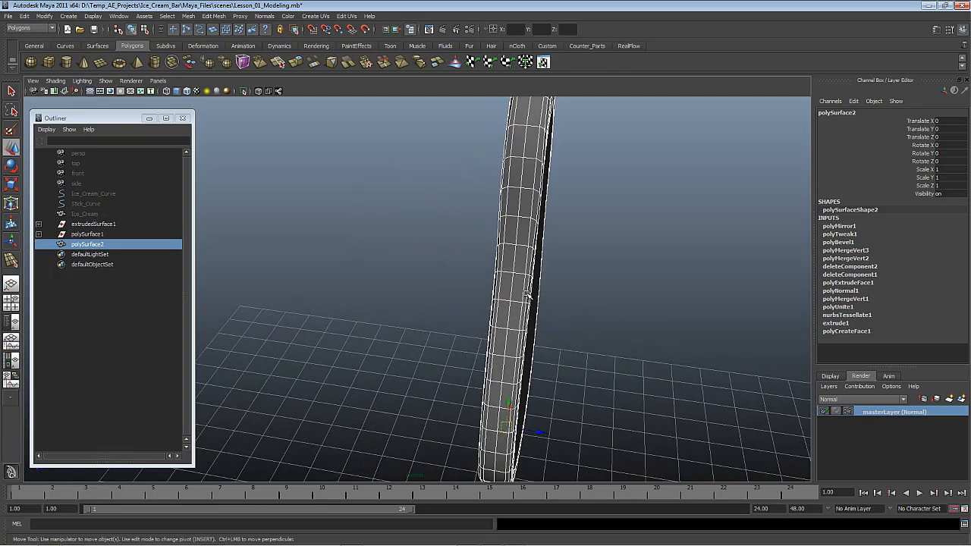
# - Test the weld along the mirrored stick's centre seam by moving one seam vertex, and undo the move
pyautogui.moveTo(494, 290); pyautogui.dragTo(493, 291, button='right')
pyautogui.keyDown('alt'); pyautogui.moveTo(497, 294); pyautogui.dragTo(553, 291, button='right'); pyautogui.keyUp('alt')
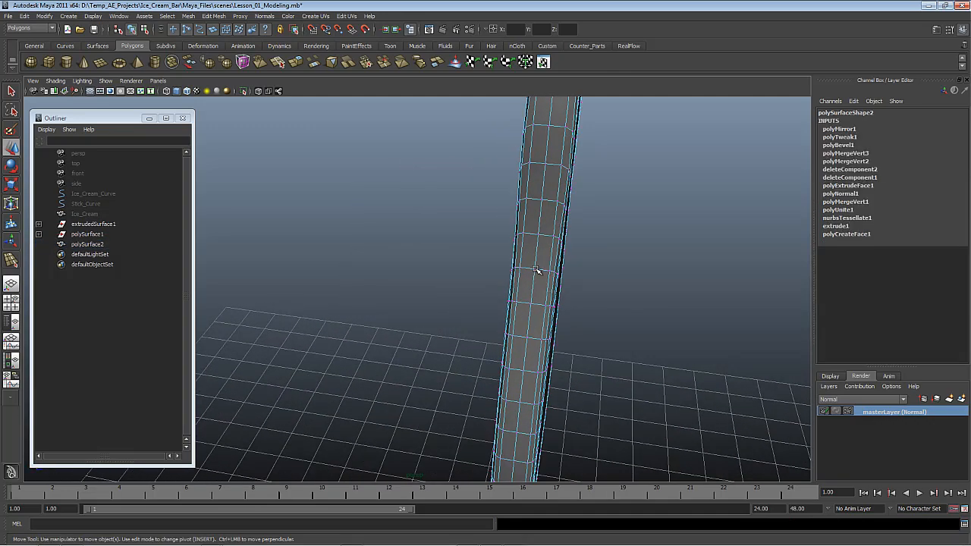
pyautogui.click(535, 270)
pyautogui.keyDown('alt'); pyautogui.moveTo(582, 324); pyautogui.dragTo(540, 350); pyautogui.keyUp('alt')
pyautogui.moveTo(540, 349); pyautogui.dragTo(578, 306, button='middle')
pyautogui.hotkey('ctrl', 'z')
pyautogui.keyDown('alt'); pyautogui.moveTo(595, 370); pyautogui.dragTo(455, 349, button='right'); pyautogui.keyUp('alt')
pyautogui.keyDown('alt'); pyautogui.moveTo(379, 326); pyautogui.dragTo(470, 322); pyautogui.keyUp('alt')
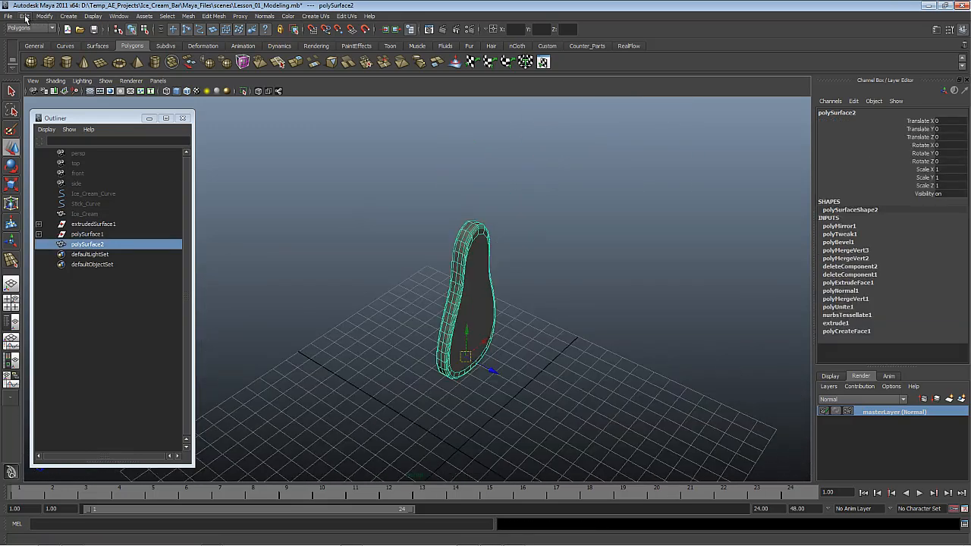
# - Delete the construction history of the mirrored stick mesh
pyautogui.click(26, 17)
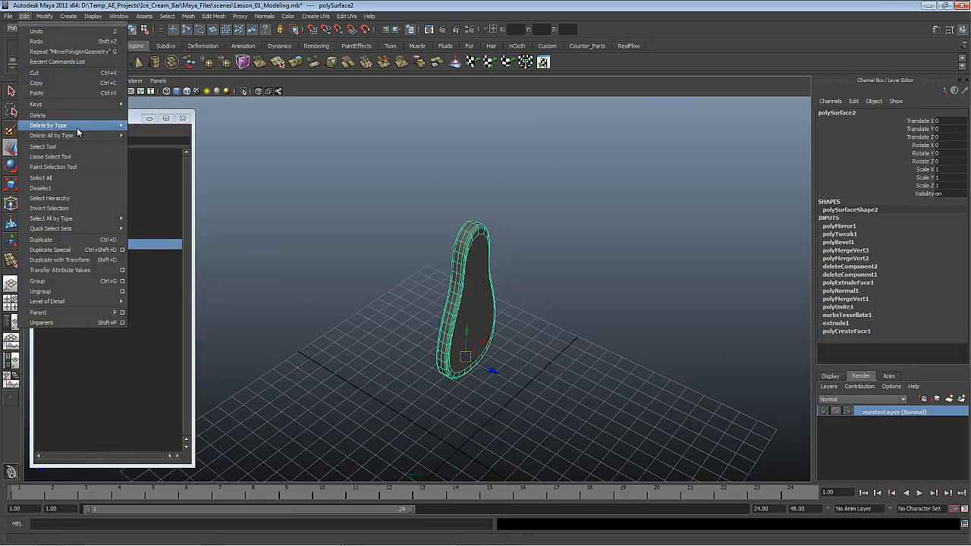
pyautogui.moveTo(61, 125)
pyautogui.click(152, 129)
pyautogui.keyDown('alt'); pyautogui.moveTo(612, 300); pyautogui.dragTo(570, 267); pyautogui.keyUp('alt')
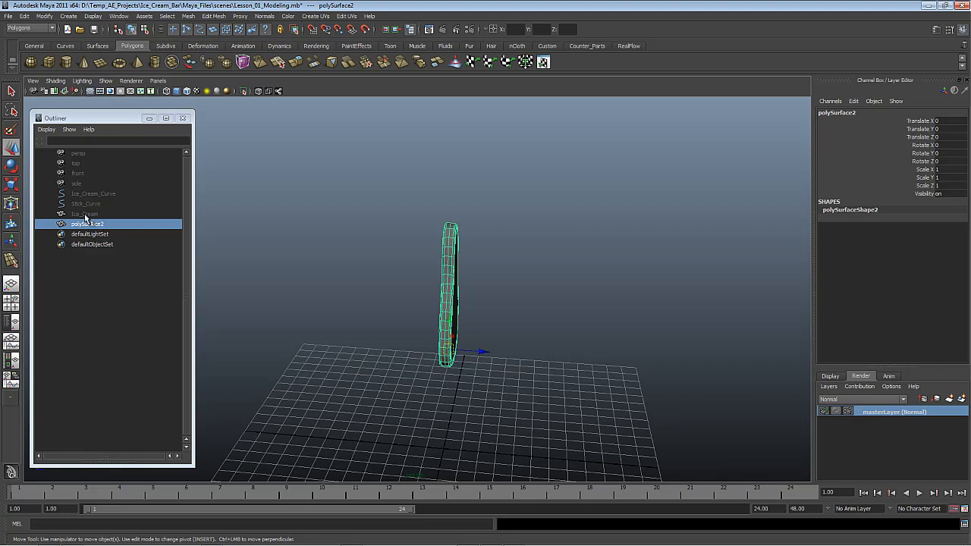
# - Unhide the Ice_Cream mesh and rename the stick mesh polySurface2 as Stick
pyautogui.click(84, 214)
pyautogui.hotkey('shift', 'h')
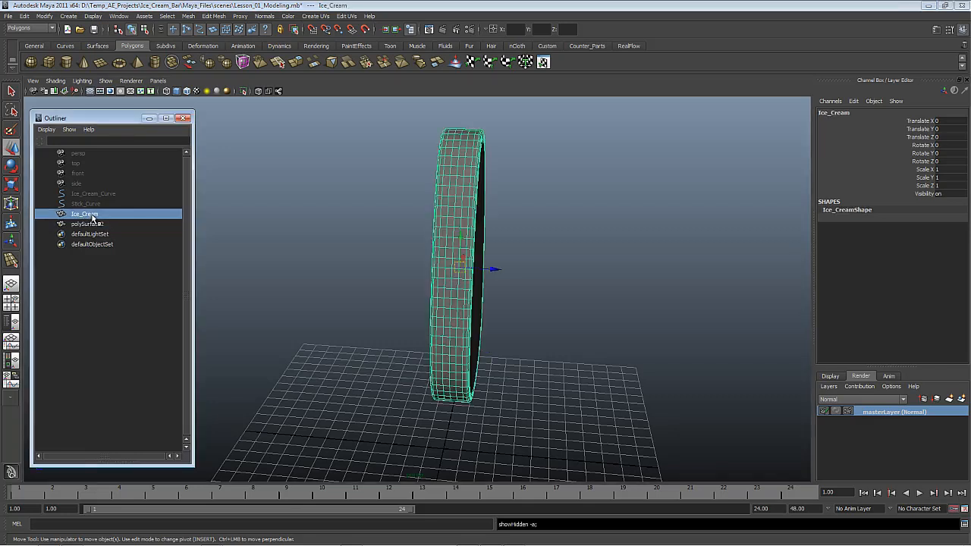
pyautogui.click(100, 224)
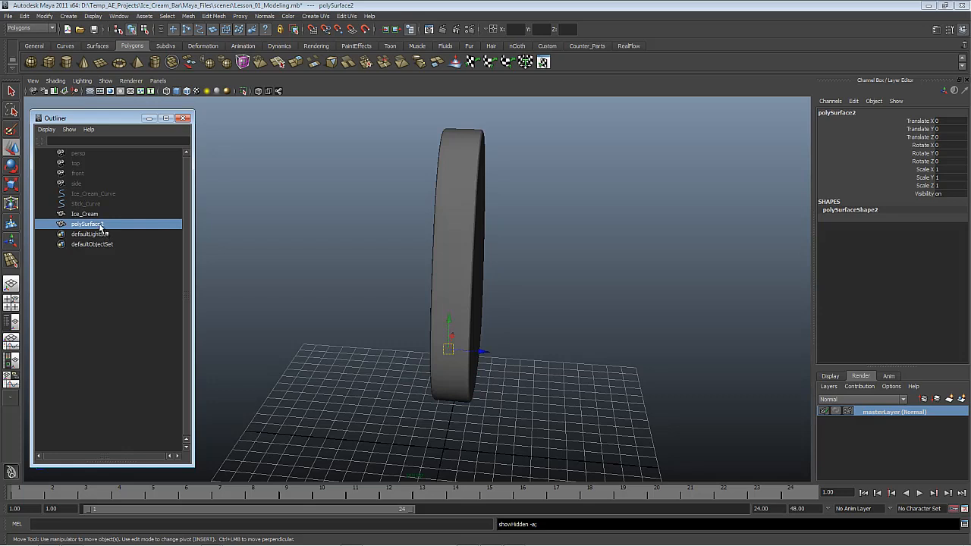
pyautogui.doubleClick(99, 225)
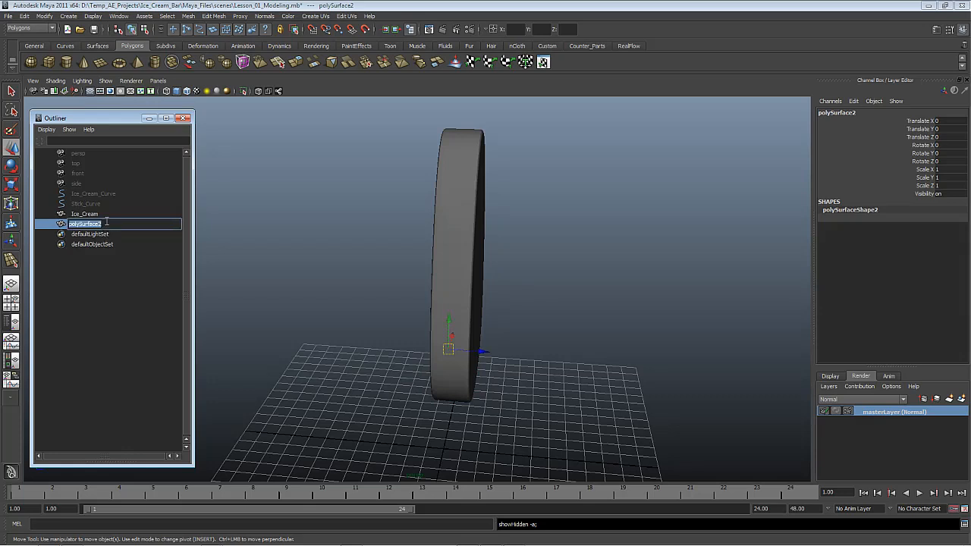
pyautogui.write('Stick')
pyautogui.press('Return')
# - Move Stick to about X 0.94 and Y -8.05 so its handle protrudes below the ice cream, and display the meshes in wireframe
pyautogui.keyDown('alt'); pyautogui.moveTo(522, 340); pyautogui.dragTo(457, 347); pyautogui.keyUp('alt')
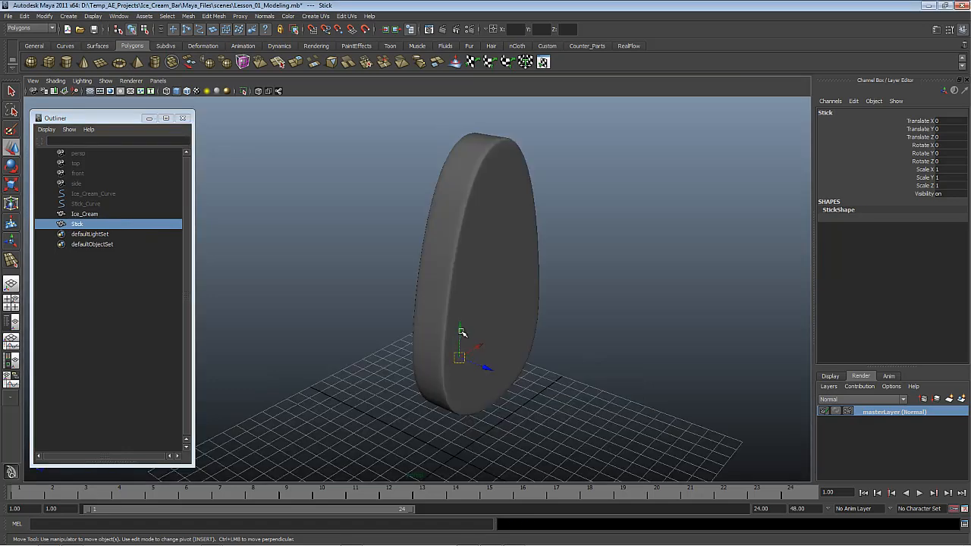
pyautogui.click(462, 332)
pyautogui.moveTo(514, 242); pyautogui.dragTo(529, 309, button='middle')
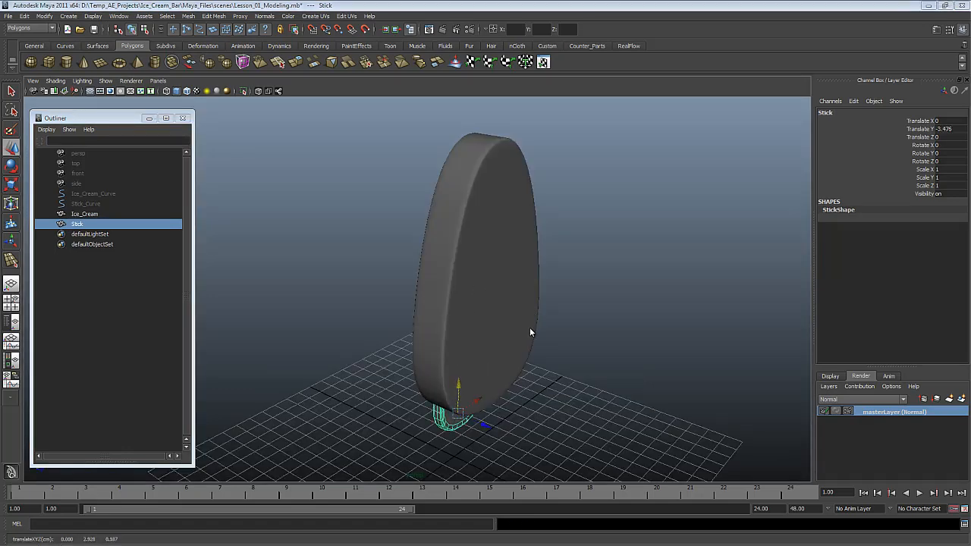
pyautogui.press('space')
pyautogui.keyDown('alt'); pyautogui.moveTo(568, 336); pyautogui.dragTo(515, 288, button='right'); pyautogui.keyUp('alt')
pyautogui.keyDown('alt'); pyautogui.moveTo(515, 288); pyautogui.dragTo(445, 118, button='middle'); pyautogui.keyUp('alt')
pyautogui.moveTo(498, 168); pyautogui.dragTo(493, 338, button='middle')
pyautogui.moveTo(565, 262); pyautogui.dragTo(586, 269, button='middle')
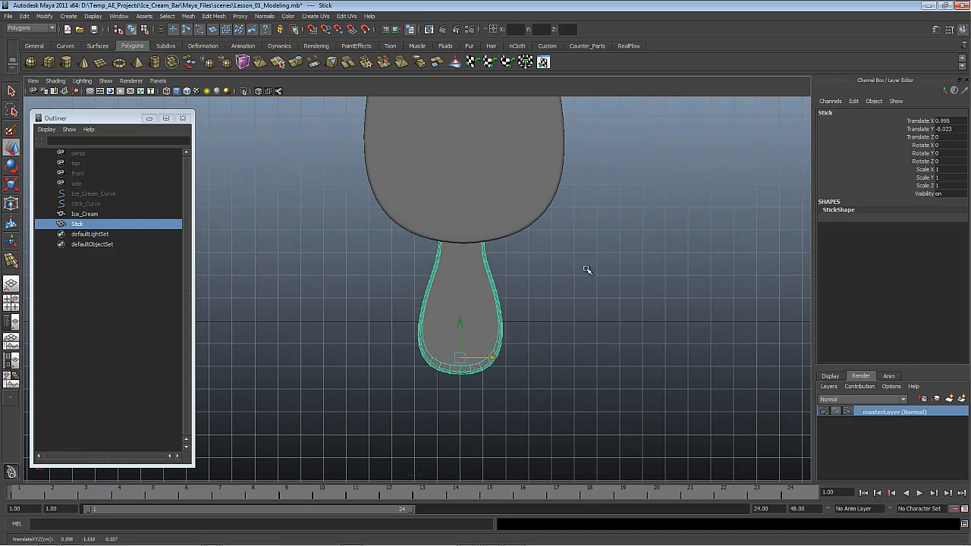
pyautogui.press('4')
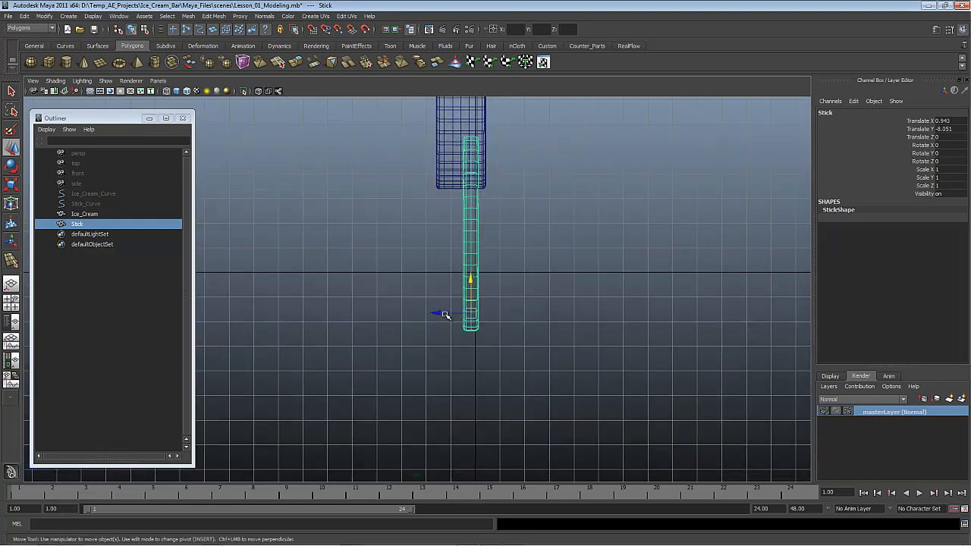
# - Move Stick along Z to 0.37 so it sits centred in the ice cream's thickness, and display the meshes shaded
pyautogui.click(445, 314)
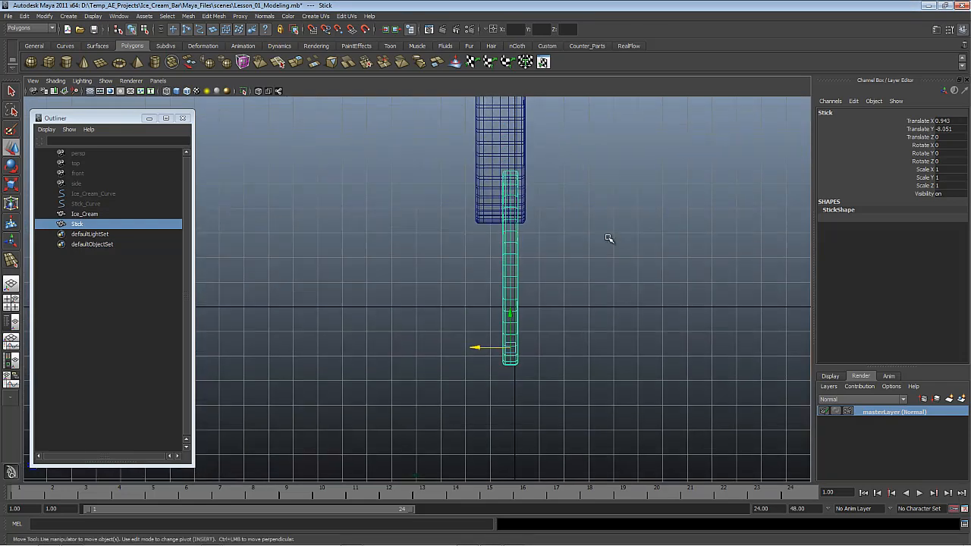
pyautogui.moveTo(607, 239); pyautogui.dragTo(600, 238, button='middle')
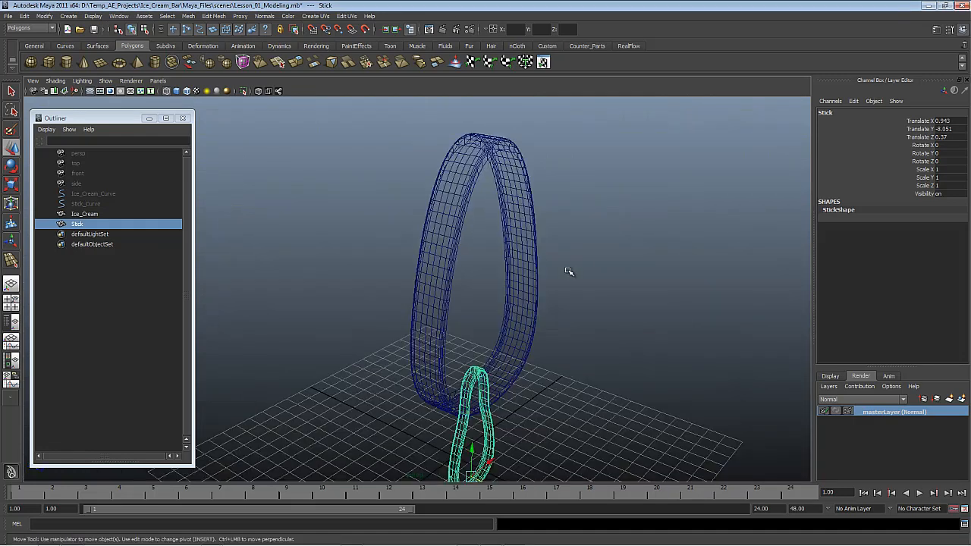
pyautogui.keyDown('alt'); pyautogui.moveTo(570, 271); pyautogui.dragTo(508, 265); pyautogui.keyUp('alt')
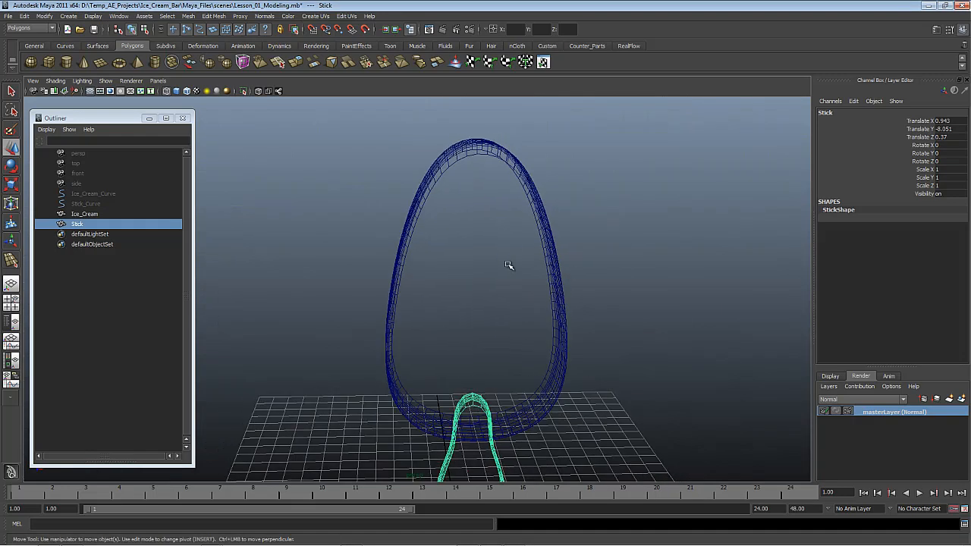
pyautogui.press('5')
pyautogui.moveTo(474, 416)
pyautogui.keyDown('alt'); pyautogui.mouseDown()
pyautogui.moveTo(576, 182)
pyautogui.moveTo(611, 174)
pyautogui.moveTo(592, 165)
pyautogui.mouseUp(); pyautogui.keyUp('alt')
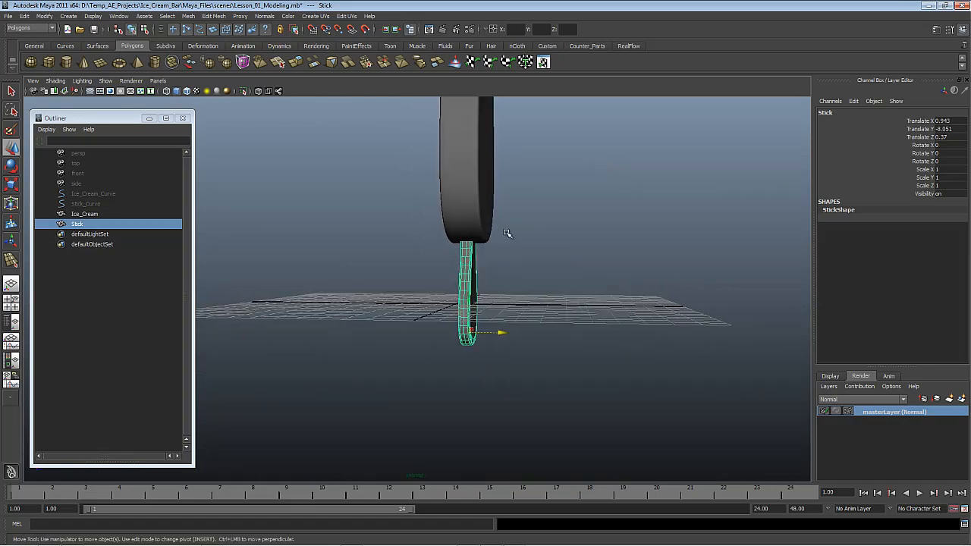
pyautogui.keyDown('alt'); pyautogui.moveTo(436, 290); pyautogui.dragTo(527, 331); pyautogui.keyUp('alt')
# - Thin Stick by scaling it along Z to about 0.54
pyautogui.press('r')
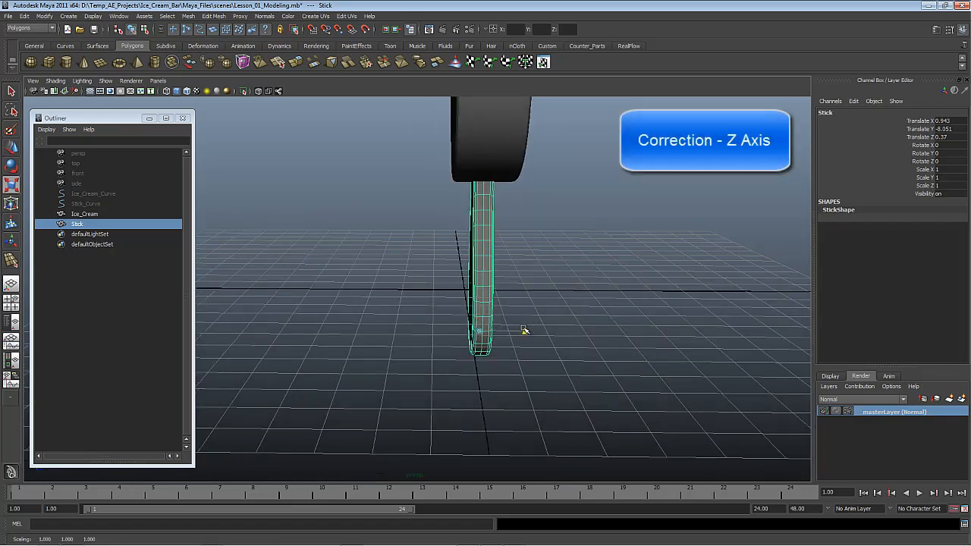
pyautogui.moveTo(552, 307); pyautogui.dragTo(505, 288, button='middle')
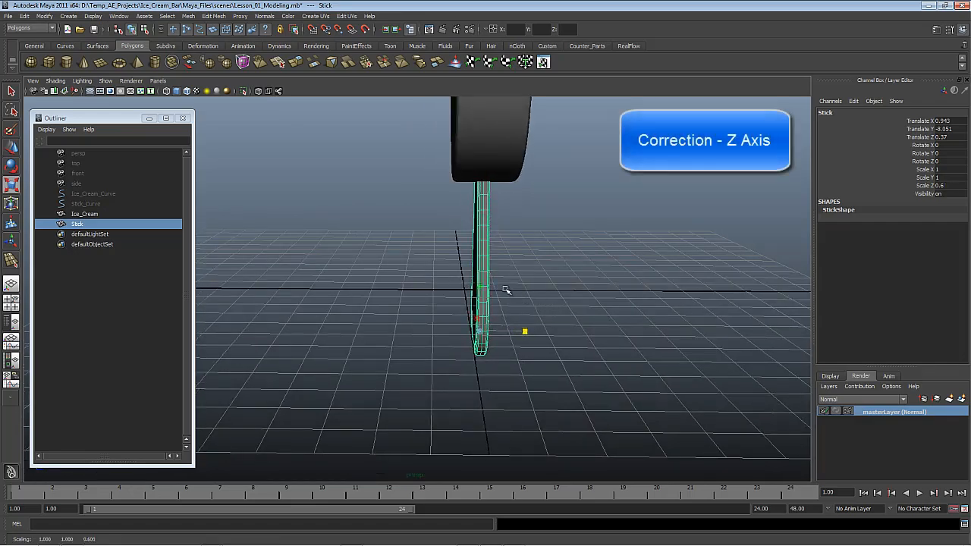
pyautogui.keyDown('alt'); pyautogui.moveTo(505, 288); pyautogui.dragTo(496, 254); pyautogui.keyUp('alt')
pyautogui.moveTo(497, 254); pyautogui.dragTo(512, 258, button='middle')
pyautogui.keyDown('alt'); pyautogui.moveTo(512, 258); pyautogui.dragTo(450, 338); pyautogui.keyUp('alt')
pyautogui.keyDown('alt'); pyautogui.moveTo(450, 338); pyautogui.dragTo(455, 254, button='right'); pyautogui.keyUp('alt')
pyautogui.keyDown('alt'); pyautogui.moveTo(523, 201); pyautogui.dragTo(527, 278); pyautogui.keyUp('alt')
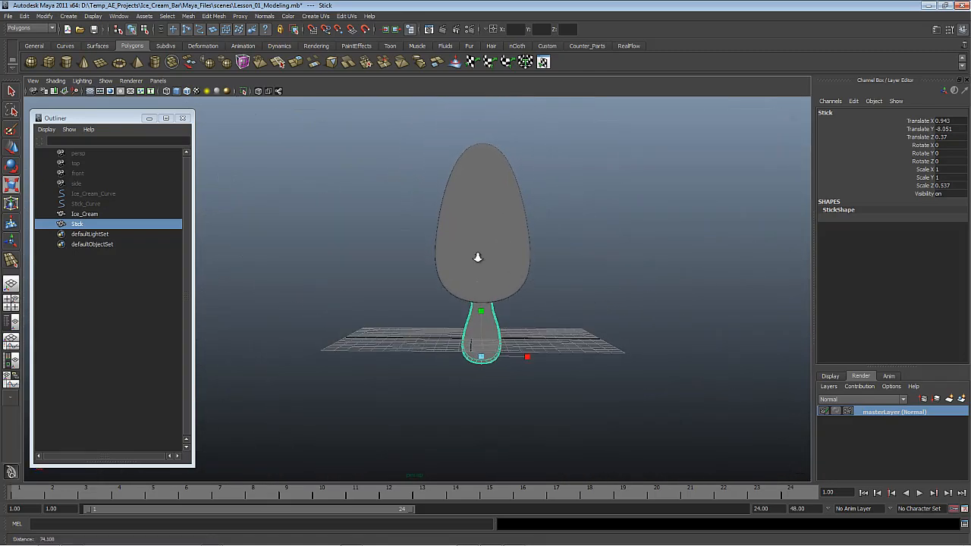
# - Shrink Stick to a scale of about 0.824, 0.886, 0.443 and raise it to about Y -7.6
pyautogui.keyDown('alt'); pyautogui.moveTo(477, 255); pyautogui.dragTo(535, 398, button='right'); pyautogui.keyUp('alt')
pyautogui.click(514, 390)
pyautogui.moveTo(605, 345); pyautogui.dragTo(588, 341)
pyautogui.press('w')
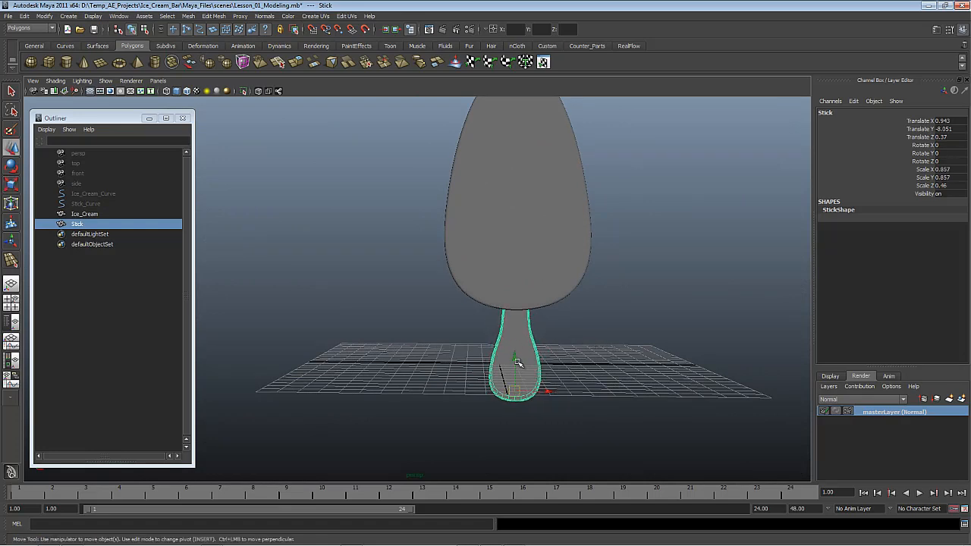
pyautogui.moveTo(518, 363); pyautogui.dragTo(539, 335)
pyautogui.press('r')
pyautogui.moveTo(525, 335)
pyautogui.keyDown('alt'); pyautogui.mouseDown()
pyautogui.moveTo(594, 332)
pyautogui.moveTo(416, 297)
pyautogui.mouseUp(); pyautogui.keyUp('alt')
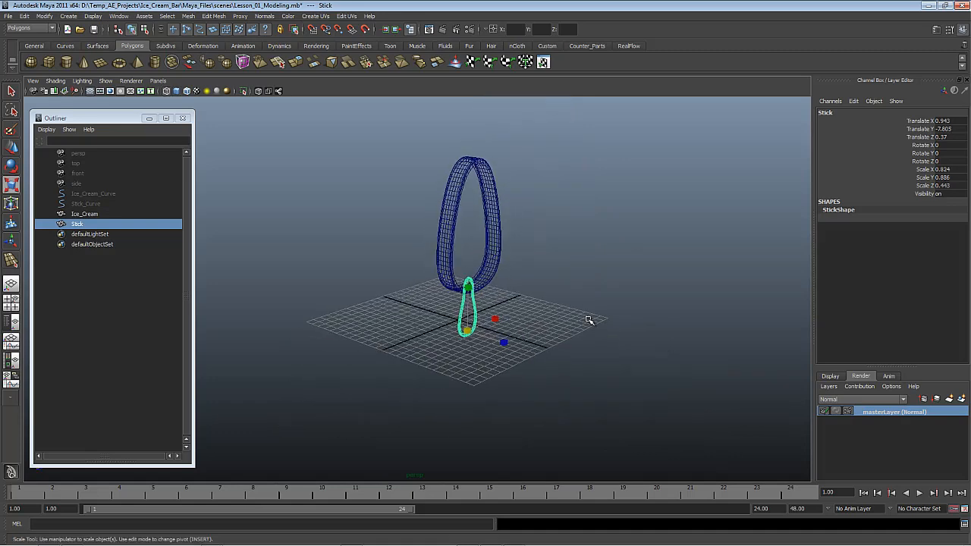
# - Display the meshes shaded and freeze the transformations of Stick
pyautogui.press('5')
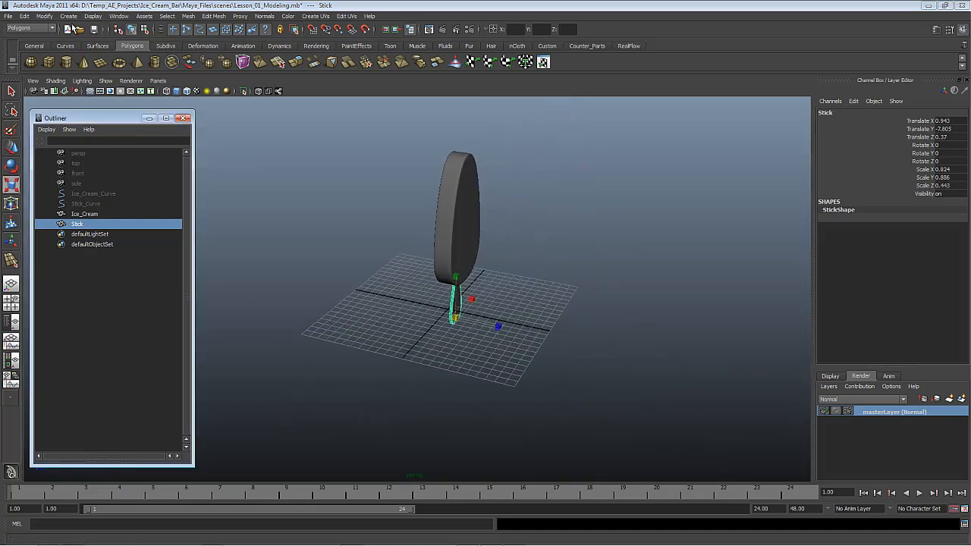
pyautogui.click(44, 16)
pyautogui.click(75, 29)
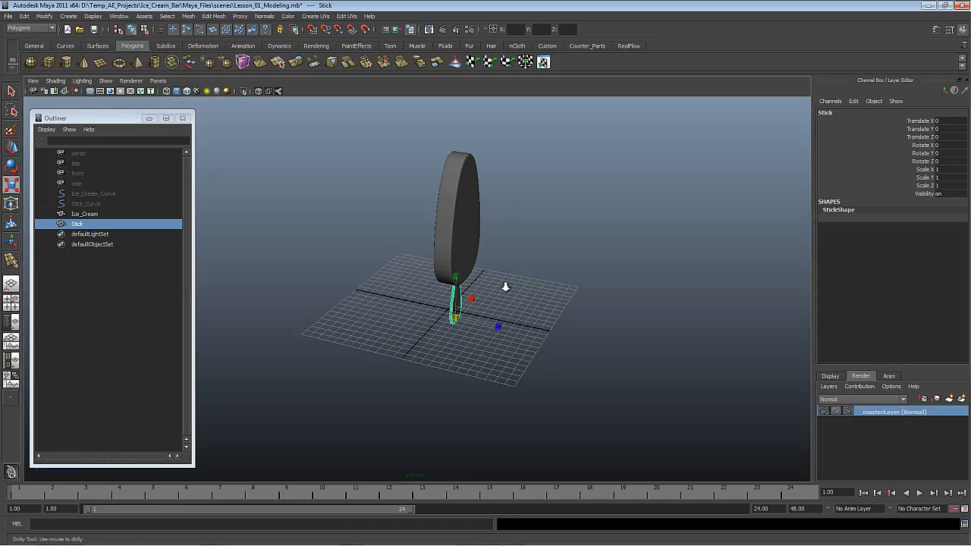
pyautogui.keyDown('alt'); pyautogui.moveTo(505, 286); pyautogui.dragTo(509, 336, button='right'); pyautogui.keyUp('alt')
pyautogui.press('r')
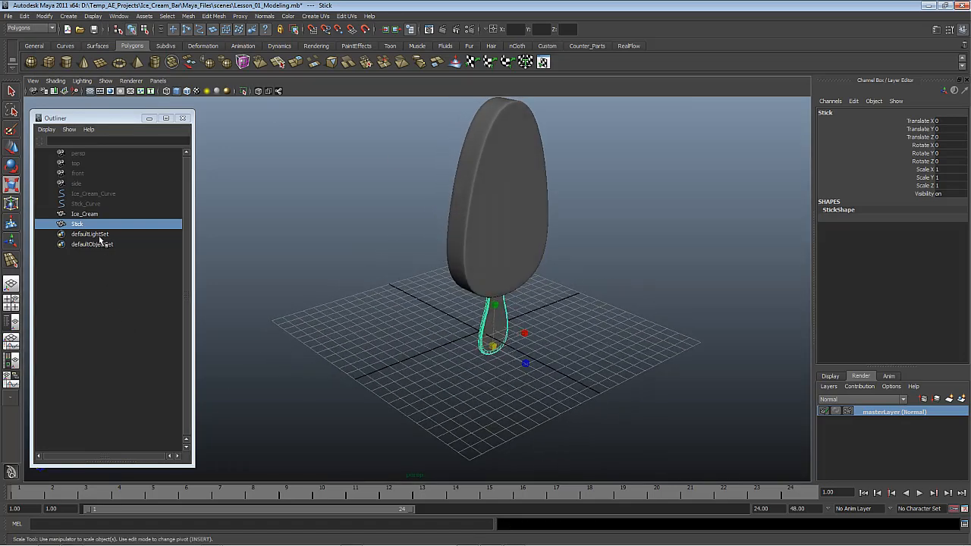
# - Group the Ice_Cream and Stick meshes and rename the group as Ice_Creame_Bar
pyautogui.click(84, 215)
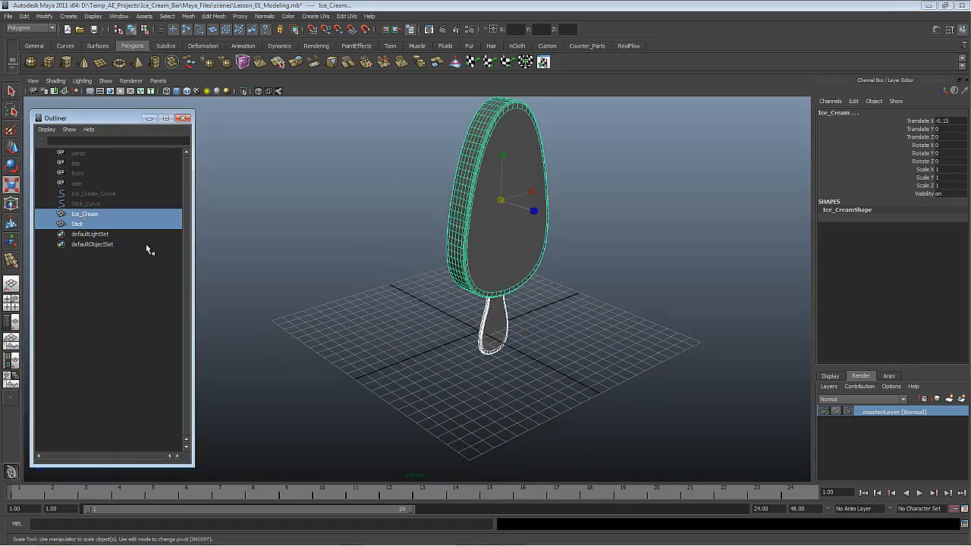
pyautogui.hotkey('ctrl', 'g')
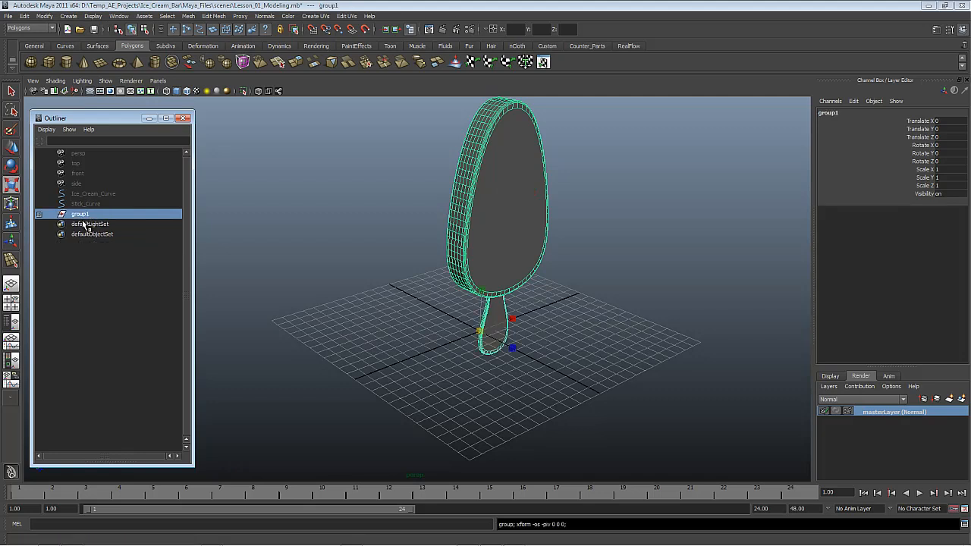
pyautogui.doubleClick(81, 216)
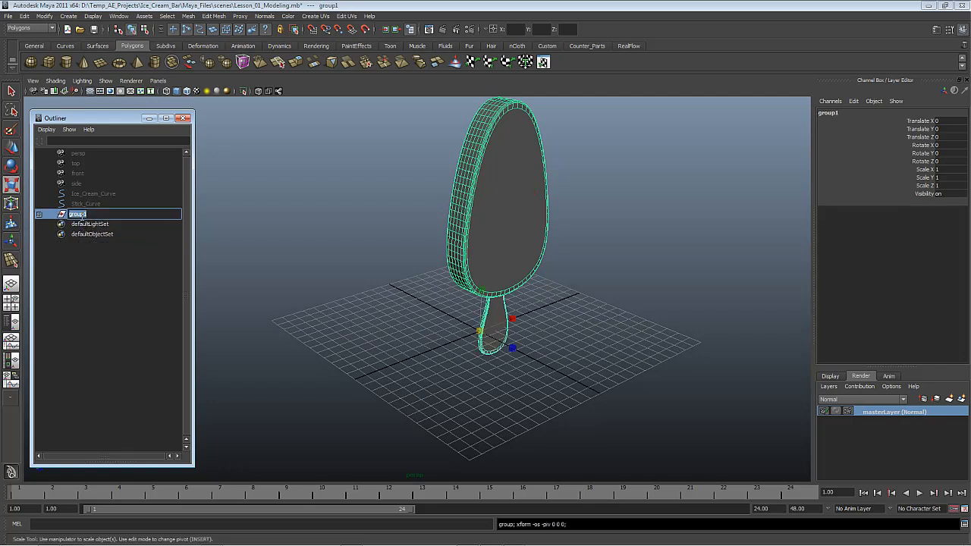
pyautogui.write('Ice_Cream_')
# - Lower the Ice_Creame_Bar group's pivot along Y onto the level of the stick's bottom end in the side view
pyautogui.keyDown('alt'); pyautogui.moveTo(478, 364); pyautogui.dragTo(462, 360, button='middle'); pyautogui.keyUp('alt')
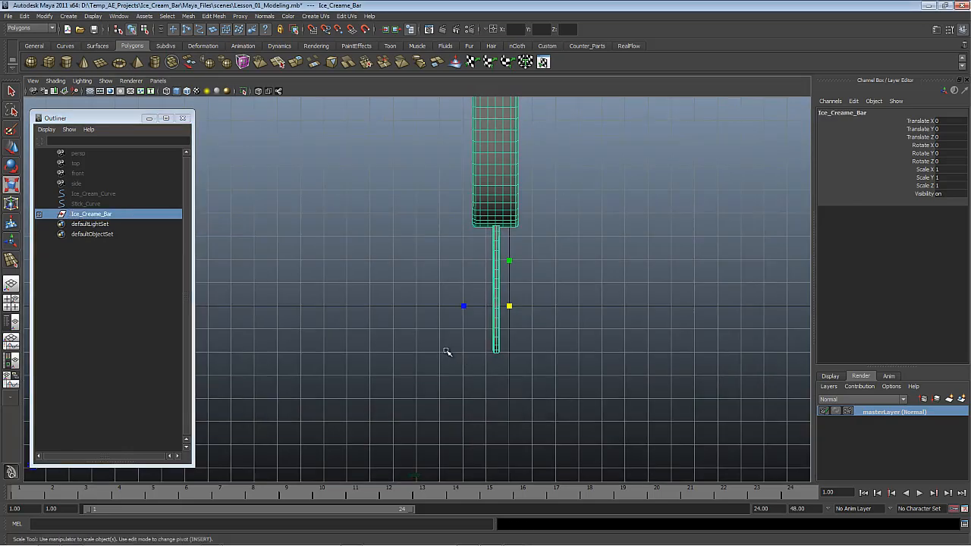
pyautogui.keyDown('alt'); pyautogui.moveTo(542, 336); pyautogui.dragTo(774, 466, button='right'); pyautogui.keyUp('alt')
pyautogui.keyDown('alt'); pyautogui.moveTo(774, 466); pyautogui.dragTo(722, 177, button='middle'); pyautogui.keyUp('alt')
pyautogui.keyDown('alt'); pyautogui.moveTo(673, 133); pyautogui.dragTo(660, 329, button='right'); pyautogui.keyUp('alt')
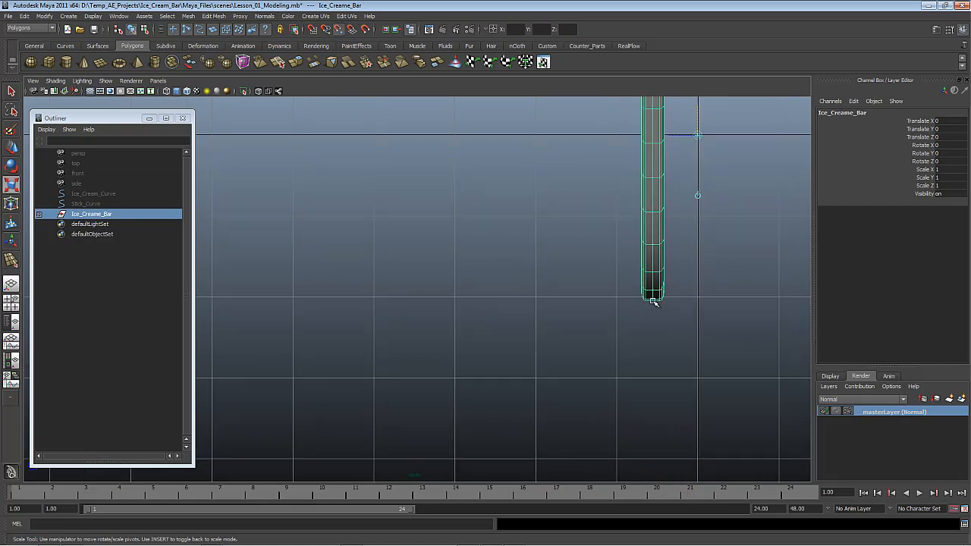
pyautogui.middleClick(653, 301)
pyautogui.moveTo(653, 301); pyautogui.dragTo(655, 302, button='middle')
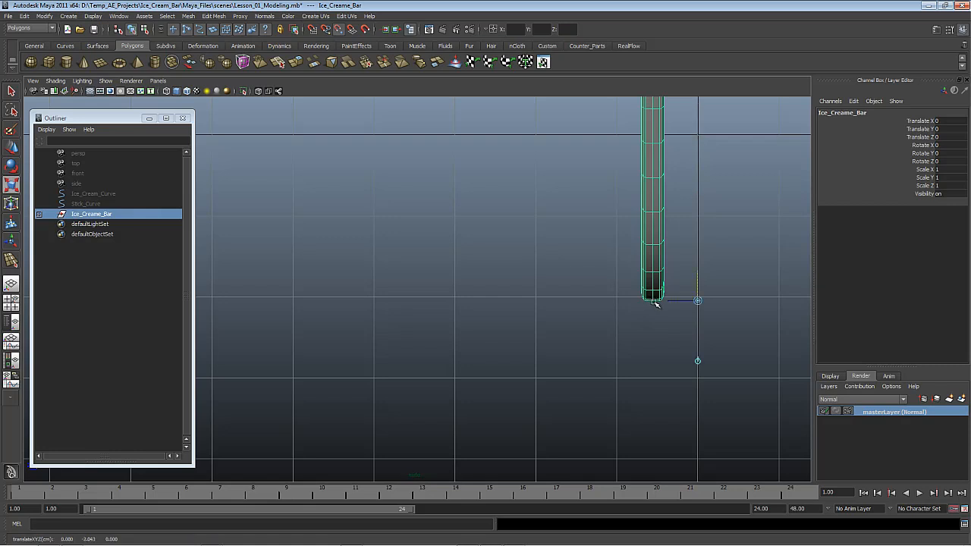
# - Snap the group's pivot along Z to the centre vertex of the stick's bottom edge
pyautogui.keyDown('alt'); pyautogui.moveTo(678, 290); pyautogui.dragTo(709, 336, button='right'); pyautogui.keyUp('alt')
pyautogui.keyDown('alt'); pyautogui.moveTo(709, 336); pyautogui.dragTo(503, 336, button='middle'); pyautogui.keyUp('alt')
pyautogui.keyDown('alt'); pyautogui.moveTo(503, 336); pyautogui.dragTo(807, 446, button='right'); pyautogui.keyUp('alt')
pyautogui.keyDown('alt'); pyautogui.moveTo(806, 445); pyautogui.dragTo(562, 411, button='middle'); pyautogui.keyUp('alt')
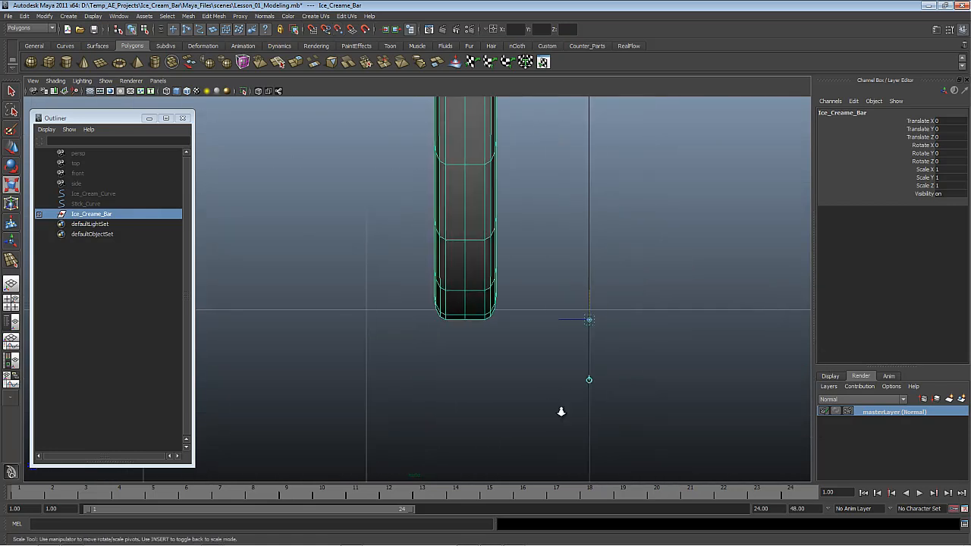
pyautogui.keyDown('alt'); pyautogui.moveTo(561, 411); pyautogui.dragTo(635, 391, button='right'); pyautogui.keyUp('alt')
pyautogui.middleClick(633, 331)
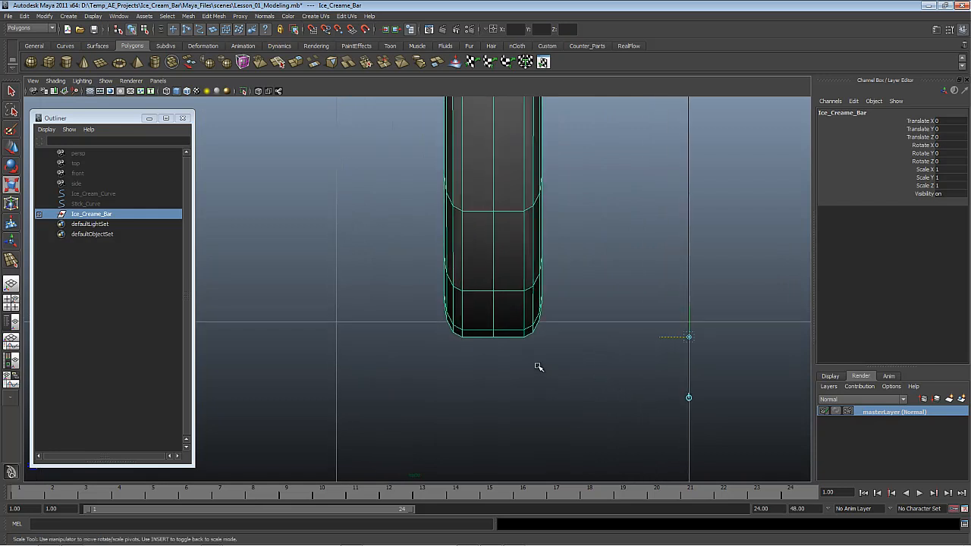
pyautogui.press('v')
pyautogui.middleClick(496, 339)
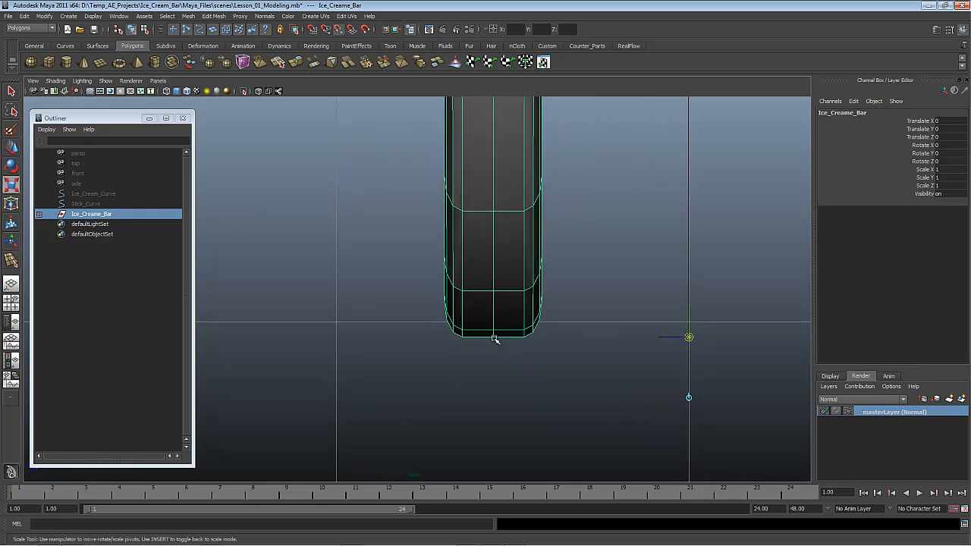
pyautogui.click(667, 338)
pyautogui.press('v')
pyautogui.middleClick(494, 336)
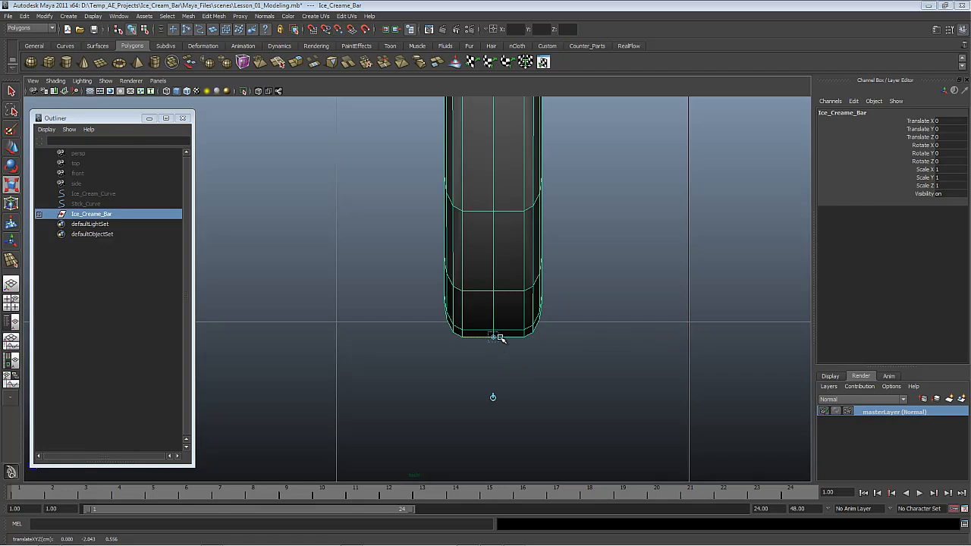
# - Snap the group's pivot along X to the stick's bottom centre vertex in the front view
pyautogui.press('space')
pyautogui.moveTo(499, 323); pyautogui.dragTo(470, 338)
pyautogui.press('space')
pyautogui.keyDown('alt'); pyautogui.moveTo(470, 338); pyautogui.dragTo(514, 244, button='right'); pyautogui.keyUp('alt')
pyautogui.keyDown('alt'); pyautogui.moveTo(513, 244); pyautogui.dragTo(424, 103, button='middle'); pyautogui.keyUp('alt')
pyautogui.keyDown('alt'); pyautogui.moveTo(486, 387); pyautogui.dragTo(713, 367, button='right'); pyautogui.keyUp('alt')
pyautogui.keyDown('alt'); pyautogui.moveTo(562, 260); pyautogui.dragTo(425, 417, button='middle'); pyautogui.keyUp('alt')
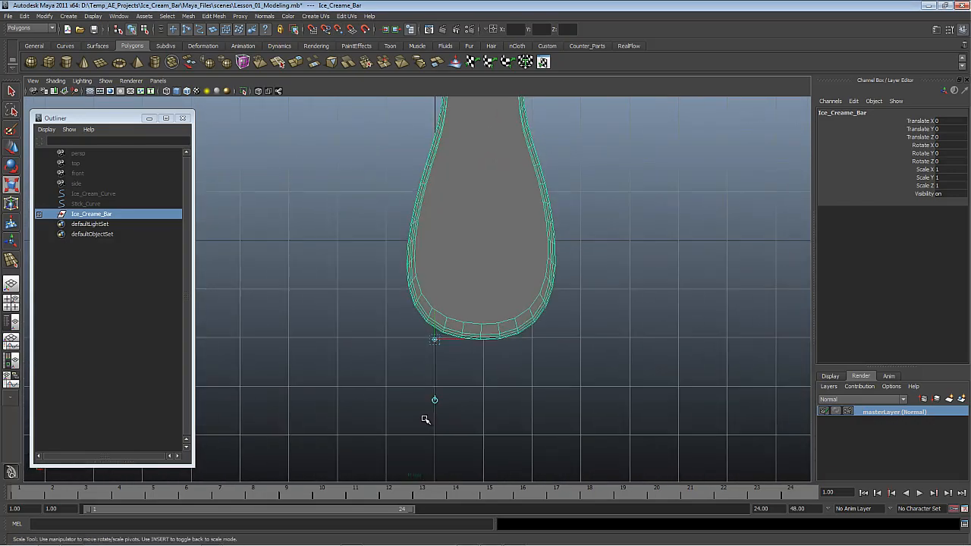
pyautogui.keyDown('alt'); pyautogui.moveTo(425, 418); pyautogui.dragTo(553, 386, button='right'); pyautogui.keyUp('alt')
pyautogui.click(466, 367)
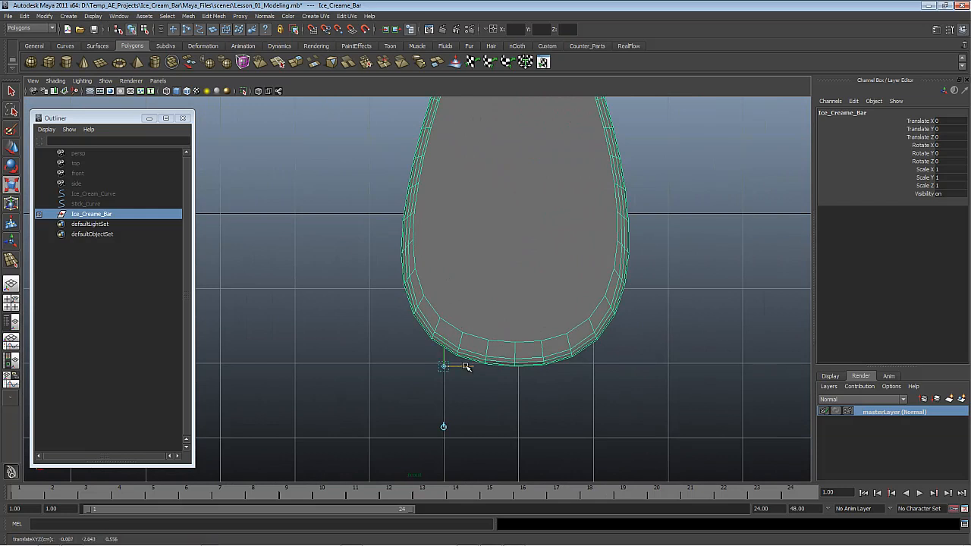
pyautogui.press('v')
pyautogui.middleClick(513, 368)
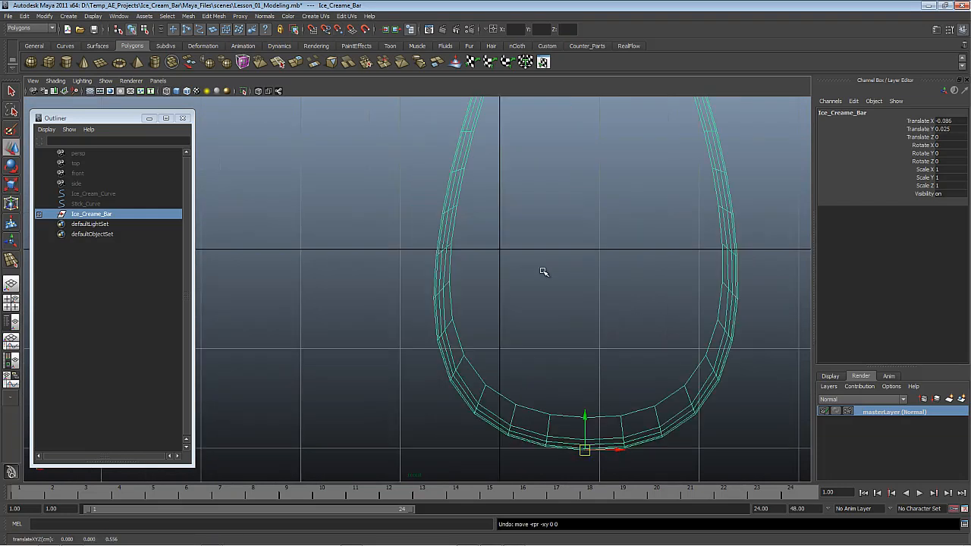
# - Snap the Ice_Creame_Bar group to the grid origin in the front view, at Translate X -0.943 and Y 2.043
pyautogui.press('x')
pyautogui.middleClick(500, 250)
pyautogui.keyDown('alt'); pyautogui.moveTo(600, 303); pyautogui.dragTo(521, 286, button='right'); pyautogui.keyUp('alt')
pyautogui.keyDown('alt'); pyautogui.moveTo(521, 287); pyautogui.dragTo(611, 401, button='middle'); pyautogui.keyUp('alt')
pyautogui.keyDown('alt'); pyautogui.moveTo(523, 320); pyautogui.dragTo(543, 351, button='middle'); pyautogui.keyUp('alt')
pyautogui.keyDown('alt'); pyautogui.moveTo(543, 351); pyautogui.dragTo(494, 316, button='right'); pyautogui.keyUp('alt')
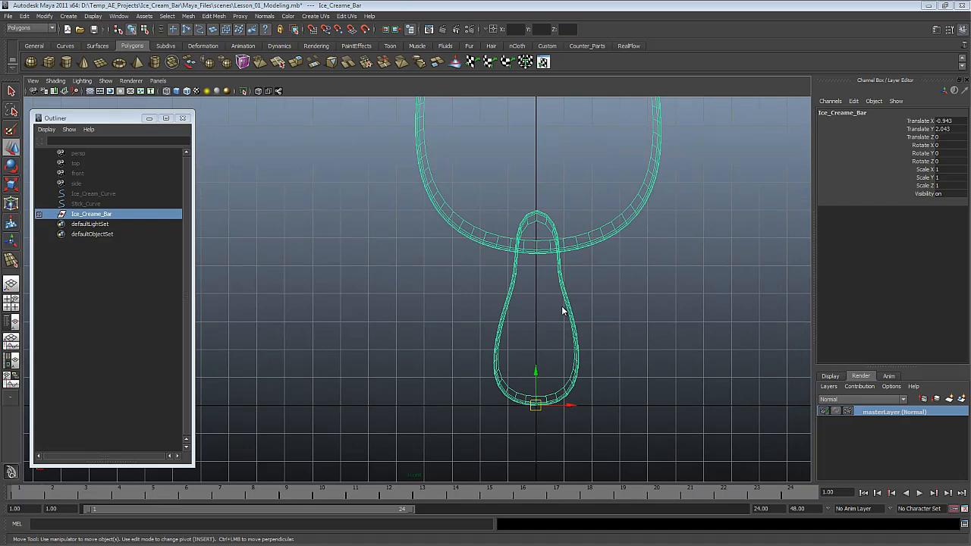
# - Move the Ice_Creame_Bar group along Z to -0.556 in the top view so its pivot sits on the grid's centre line
pyautogui.press('space')
pyautogui.keyDown('alt'); pyautogui.moveTo(563, 310); pyautogui.dragTo(713, 364); pyautogui.keyUp('alt')
pyautogui.click(87, 224)
pyautogui.click(85, 214)
pyautogui.middleClick(446, 312)
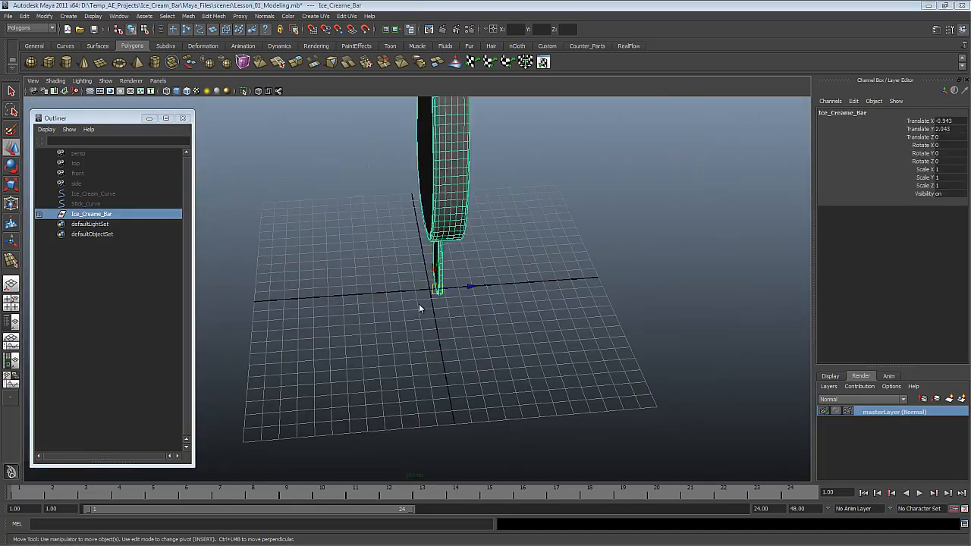
pyautogui.press('space')
pyautogui.keyDown('alt'); pyautogui.moveTo(464, 281); pyautogui.dragTo(530, 332, button='right'); pyautogui.keyUp('alt')
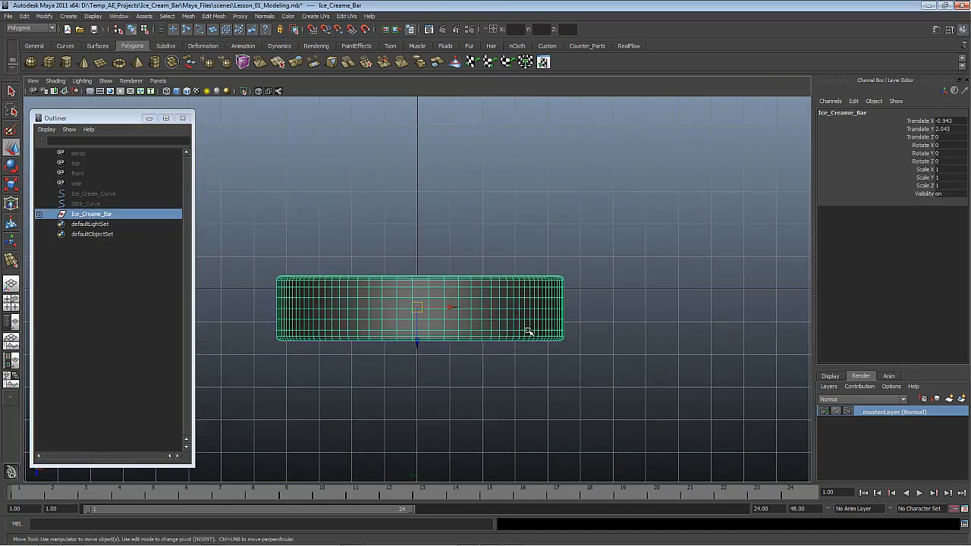
pyautogui.press('4')
pyautogui.keyDown('alt'); pyautogui.moveTo(413, 285); pyautogui.dragTo(578, 423, button='right'); pyautogui.keyUp('alt')
pyautogui.moveTo(416, 362); pyautogui.dragTo(420, 288)
pyautogui.press('space')
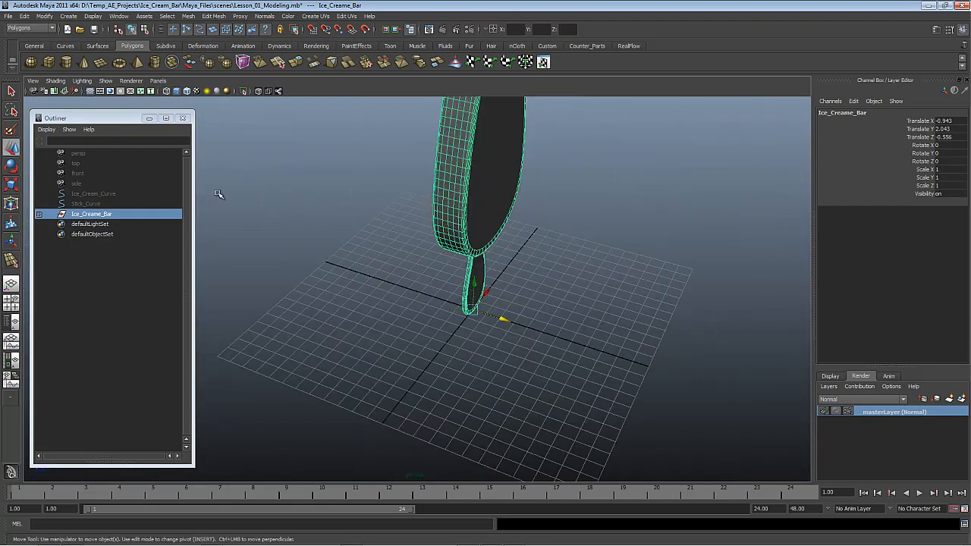
# - Freeze the transformations of the Ice_Creame_Bar group and deselect it
pyautogui.click(42, 18)
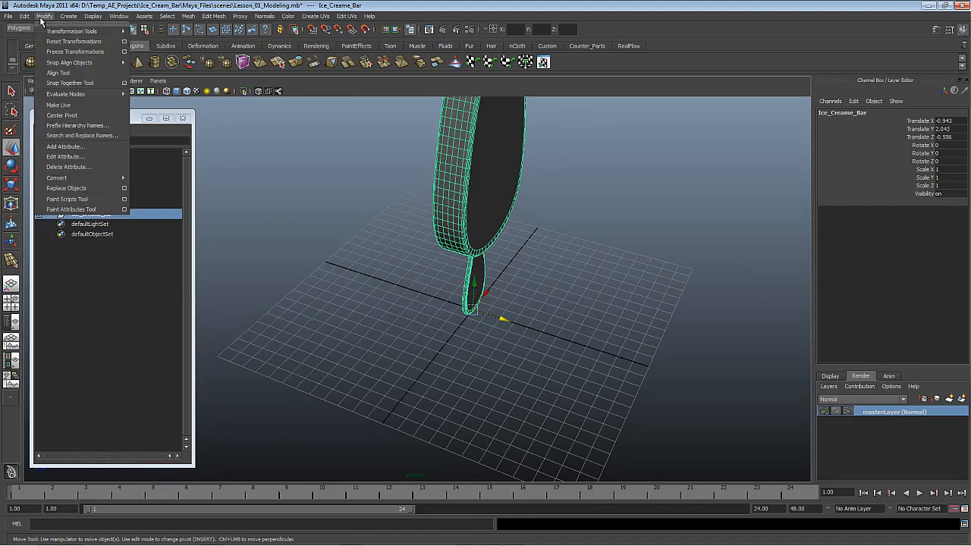
pyautogui.click(72, 50)
pyautogui.keyDown('alt'); pyautogui.moveTo(584, 342); pyautogui.dragTo(444, 275); pyautogui.keyUp('alt')
pyautogui.keyDown('alt'); pyautogui.moveTo(445, 276); pyautogui.dragTo(480, 362, button='middle'); pyautogui.keyUp('alt')
pyautogui.click(574, 372)
# - Examine the assembled ice cream bar from several angles and select the Stick mesh
pyautogui.keyDown('alt'); pyautogui.moveTo(574, 371); pyautogui.dragTo(598, 385); pyautogui.keyUp('alt')
pyautogui.keyDown('alt'); pyautogui.moveTo(597, 385); pyautogui.dragTo(595, 281, button='middle'); pyautogui.keyUp('alt')
pyautogui.keyDown('alt'); pyautogui.moveTo(595, 281); pyautogui.dragTo(536, 288); pyautogui.keyUp('alt')
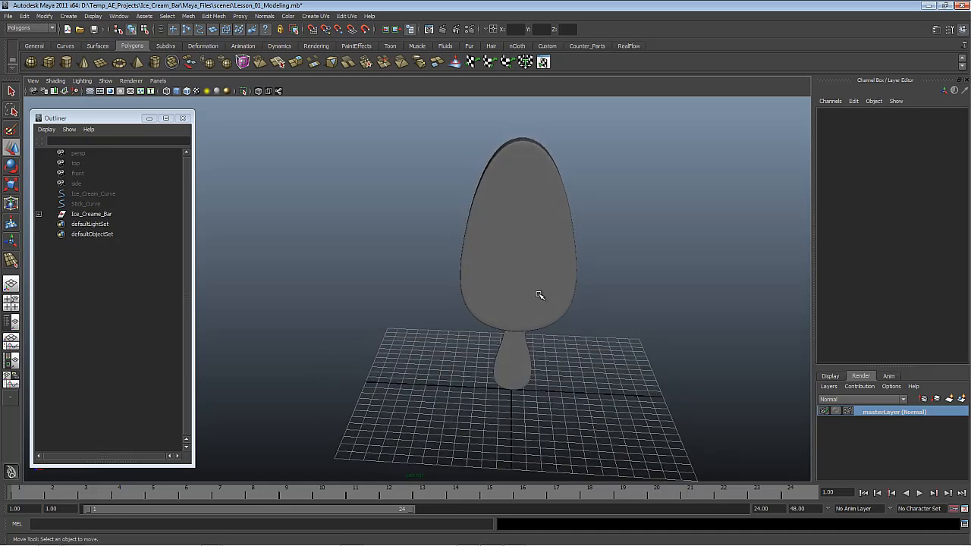
pyautogui.keyDown('alt'); pyautogui.moveTo(520, 361); pyautogui.dragTo(554, 364); pyautogui.keyUp('alt')
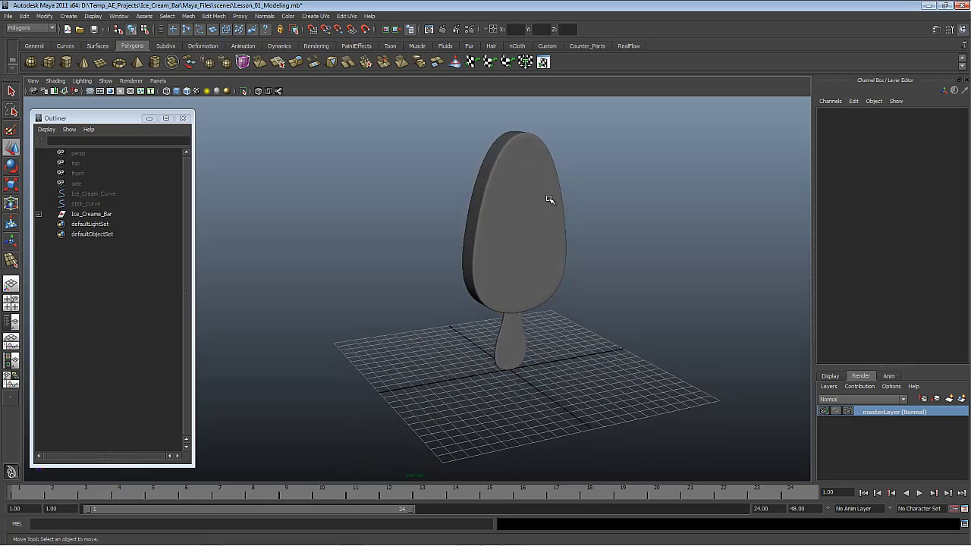
pyautogui.keyDown('alt'); pyautogui.moveTo(533, 295); pyautogui.dragTo(468, 288); pyautogui.keyUp('alt')
pyautogui.keyDown('alt'); pyautogui.moveTo(468, 288); pyautogui.dragTo(517, 318, button='right'); pyautogui.keyUp('alt')
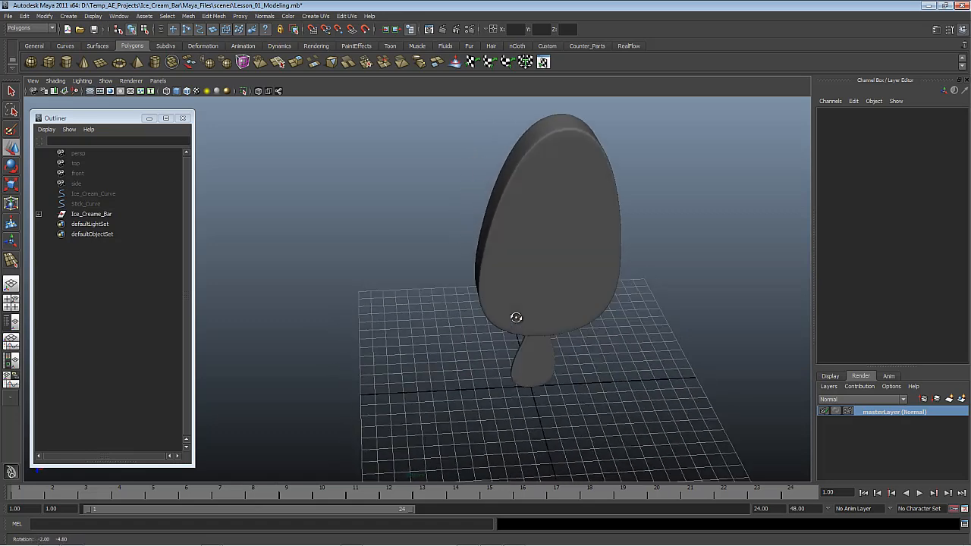
pyautogui.keyDown('alt'); pyautogui.moveTo(516, 318); pyautogui.dragTo(545, 266); pyautogui.keyUp('alt')
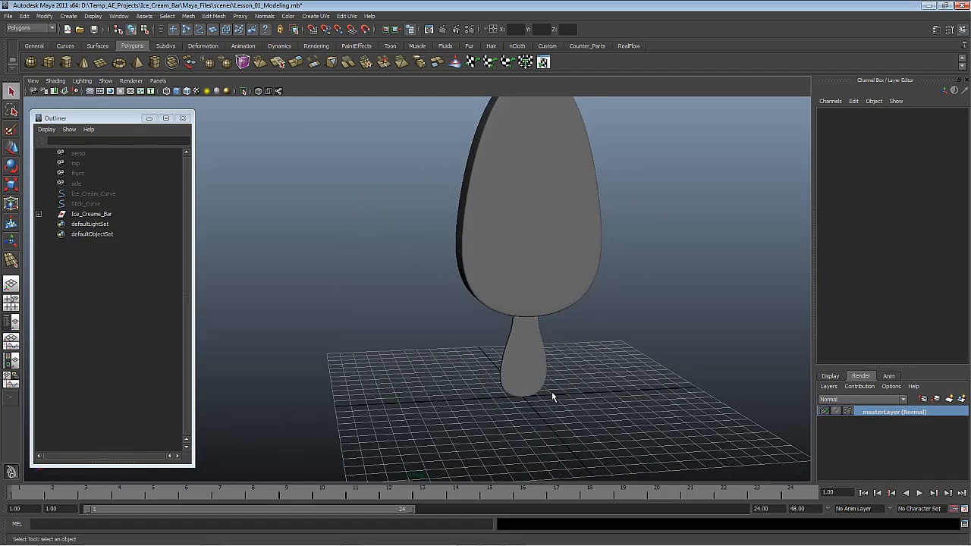
pyautogui.click(529, 372)
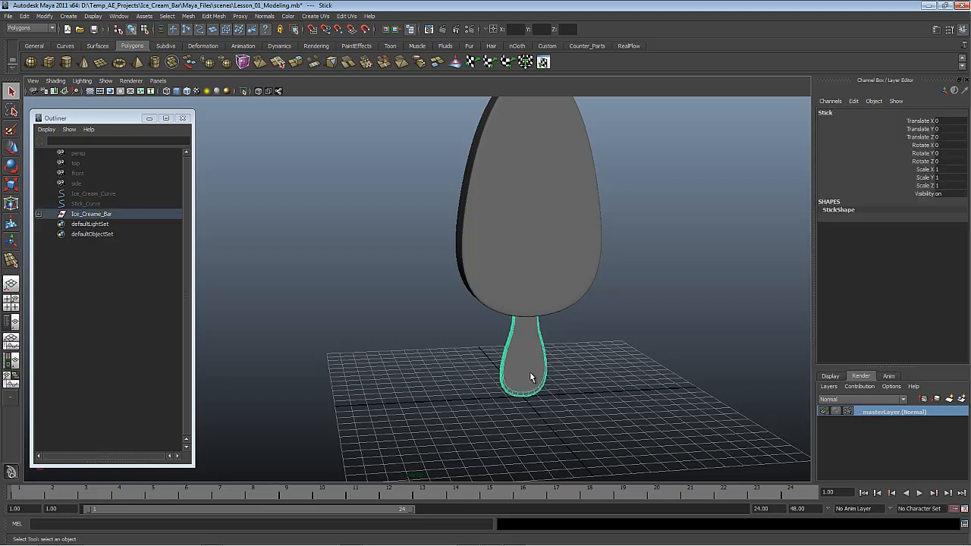
# - Apply a planar UV mapping to the Stick mesh and view its projection plane
pyautogui.click(317, 16)
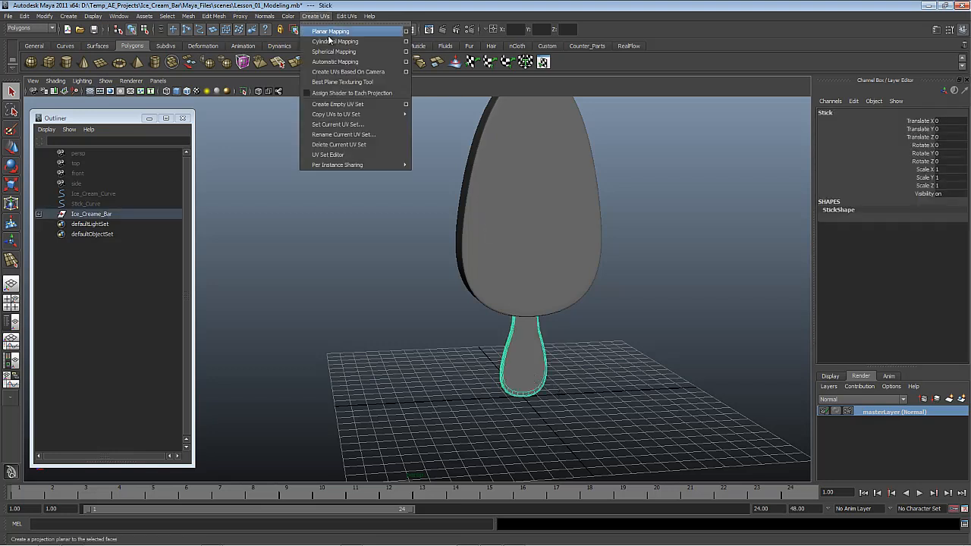
pyautogui.click(327, 32)
pyautogui.keyDown('alt'); pyautogui.moveTo(508, 160); pyautogui.dragTo(583, 305); pyautogui.keyUp('alt')
# - Review the Planar Mapping options for projection fit and axis, and close them without projecting again
pyautogui.click(317, 16)
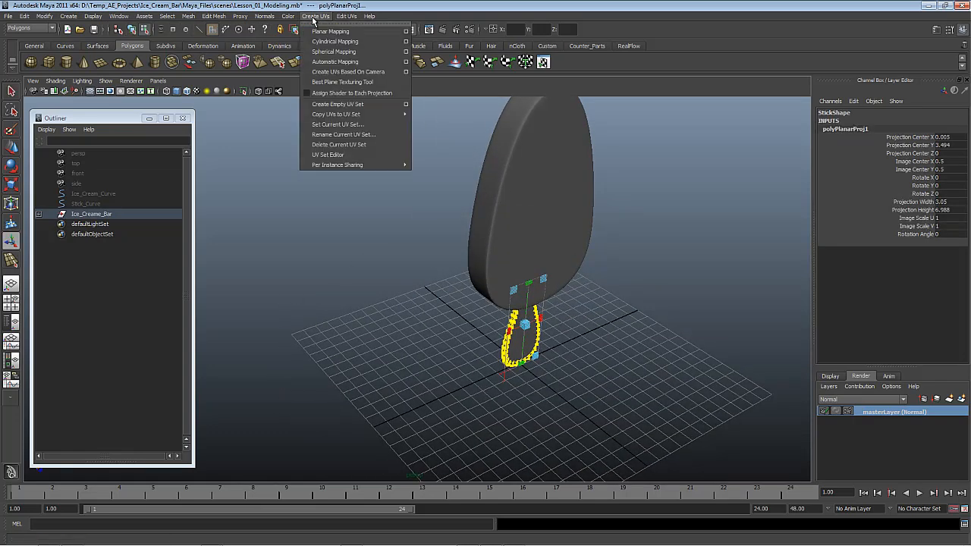
pyautogui.click(405, 31)
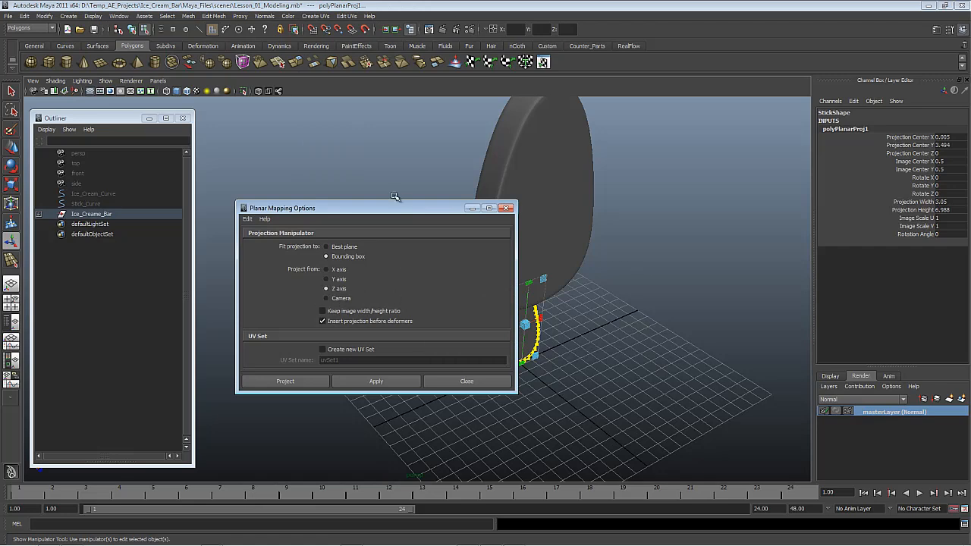
pyautogui.moveTo(409, 213); pyautogui.dragTo(329, 205)
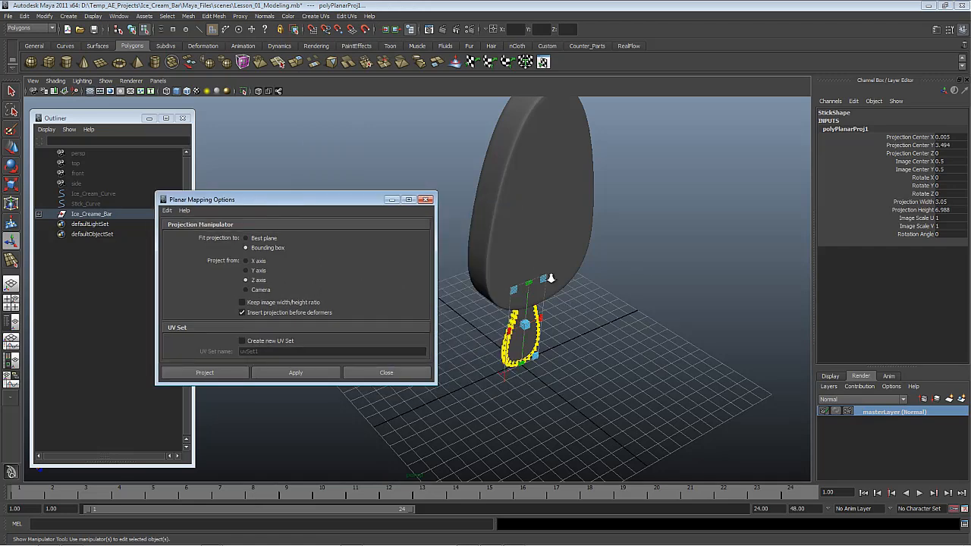
pyautogui.keyDown('alt'); pyautogui.moveTo(550, 278); pyautogui.dragTo(338, 392); pyautogui.keyUp('alt')
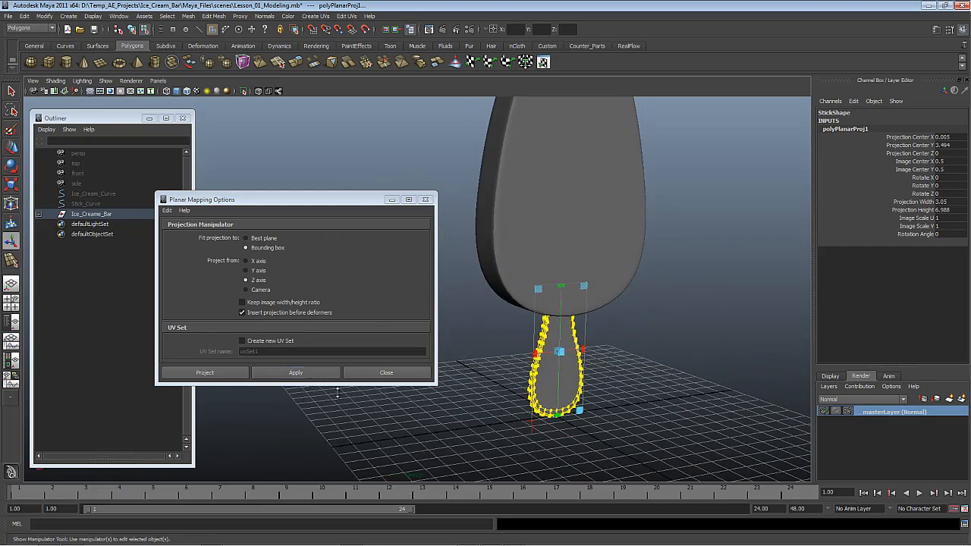
pyautogui.click(383, 373)
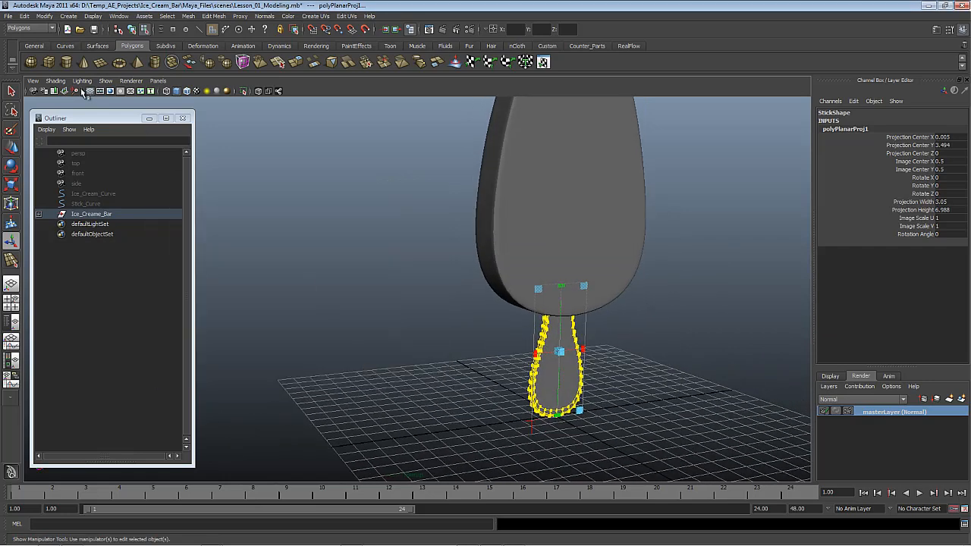
# - Open the UV Texture Editor and scale the Stick's UVs narrower horizontally to match the stick's real proportions
pyautogui.click(119, 16)
pyautogui.click(172, 135)
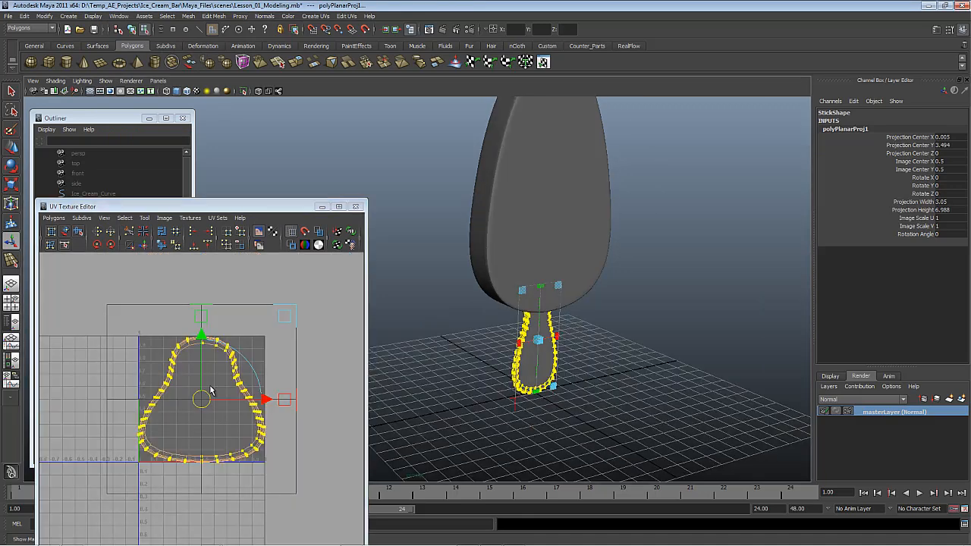
pyautogui.keyDown('alt'); pyautogui.moveTo(210, 390); pyautogui.dragTo(245, 384, button='right'); pyautogui.keyUp('alt')
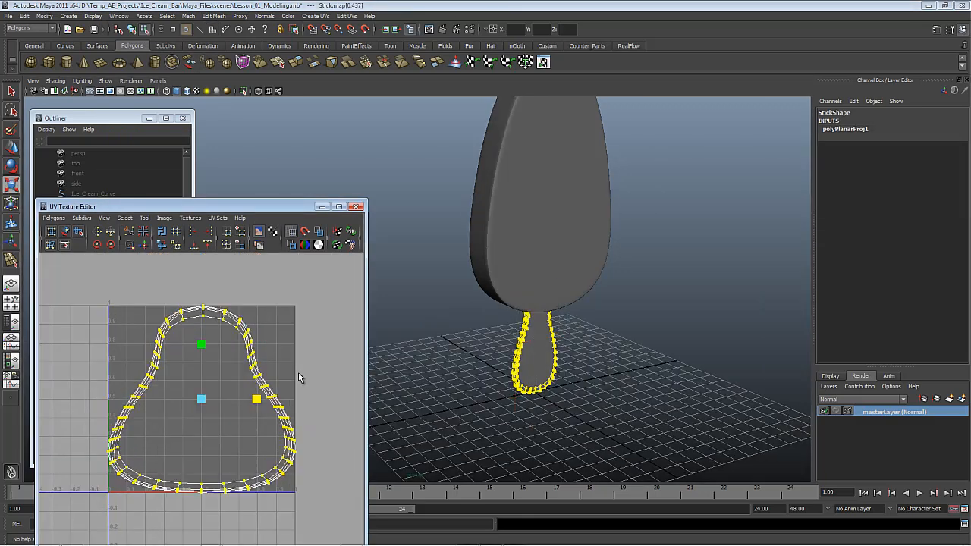
pyautogui.moveTo(298, 373); pyautogui.dragTo(272, 367, button='middle')
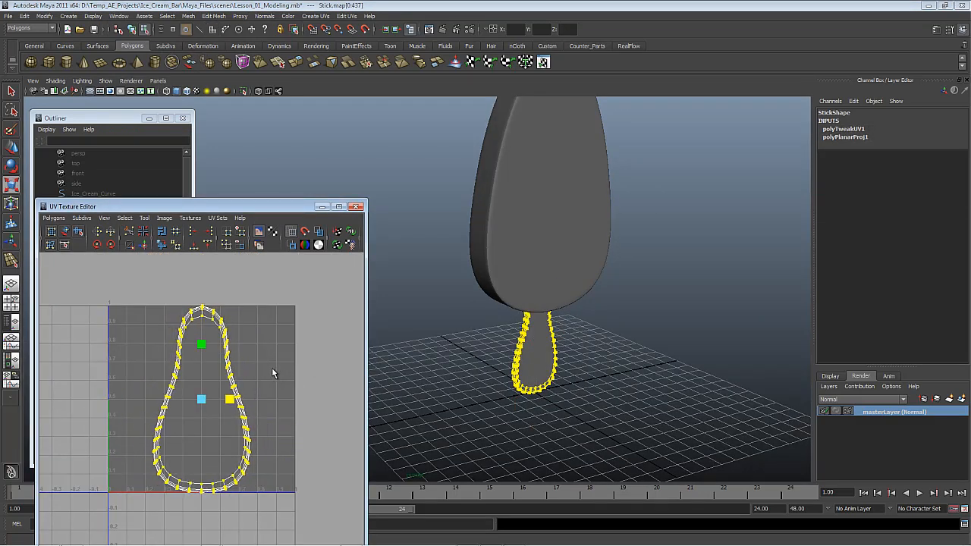
# - Select the Ice_Cream mesh and project automatic UV mapping onto it with 3 planes, optimized for fewer pieces
pyautogui.keyDown('alt'); pyautogui.moveTo(630, 392); pyautogui.dragTo(537, 298); pyautogui.keyUp('alt')
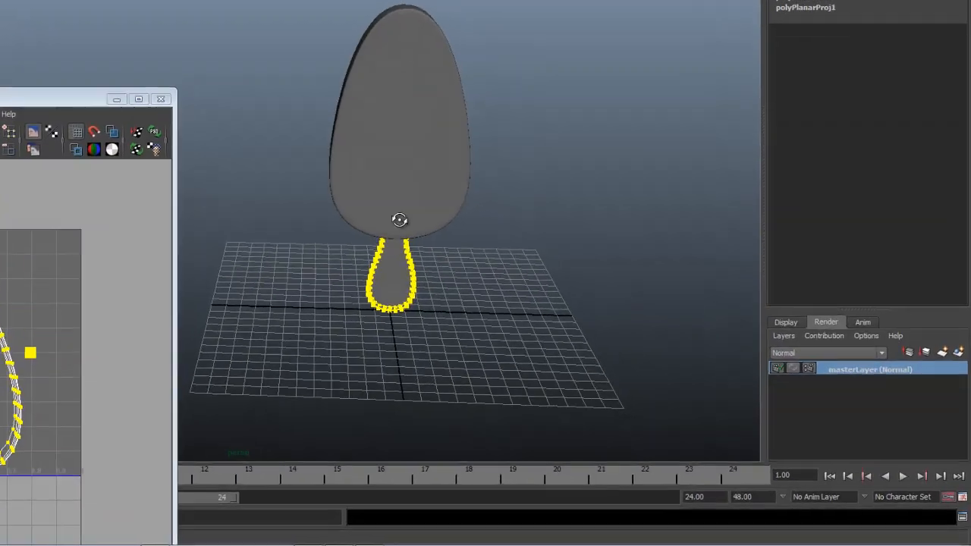
pyautogui.keyDown('alt'); pyautogui.moveTo(399, 219); pyautogui.dragTo(330, 229); pyautogui.keyUp('alt')
pyautogui.keyDown('alt'); pyautogui.moveTo(241, 186); pyautogui.dragTo(425, 146); pyautogui.keyUp('alt')
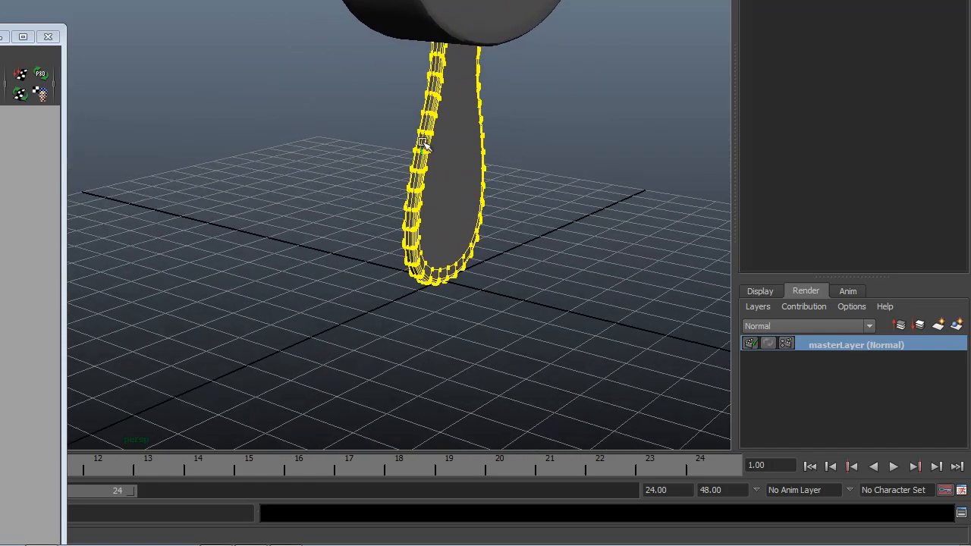
pyautogui.keyDown('alt'); pyautogui.moveTo(391, 226); pyautogui.dragTo(349, 200, button='right'); pyautogui.keyUp('alt')
pyautogui.click(345, 155)
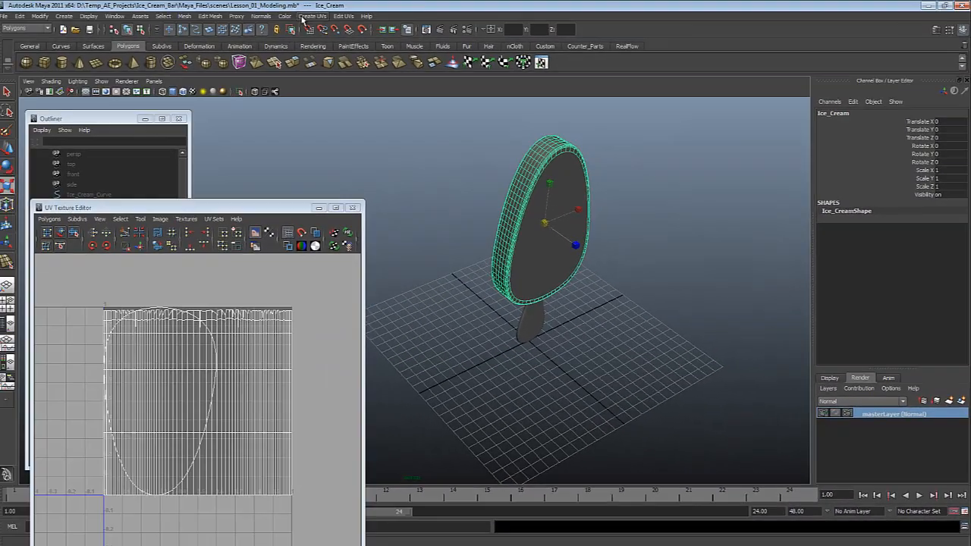
pyautogui.click(313, 16)
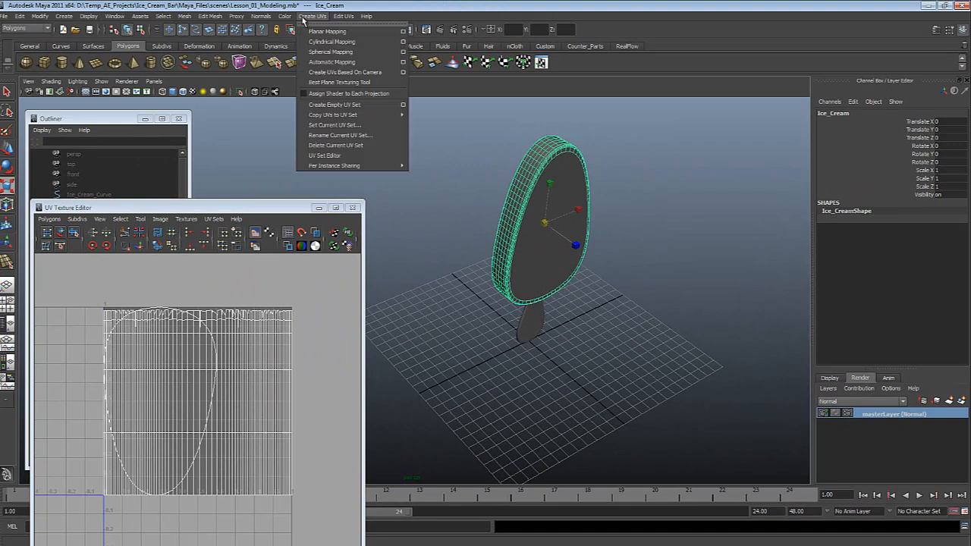
pyautogui.click(403, 63)
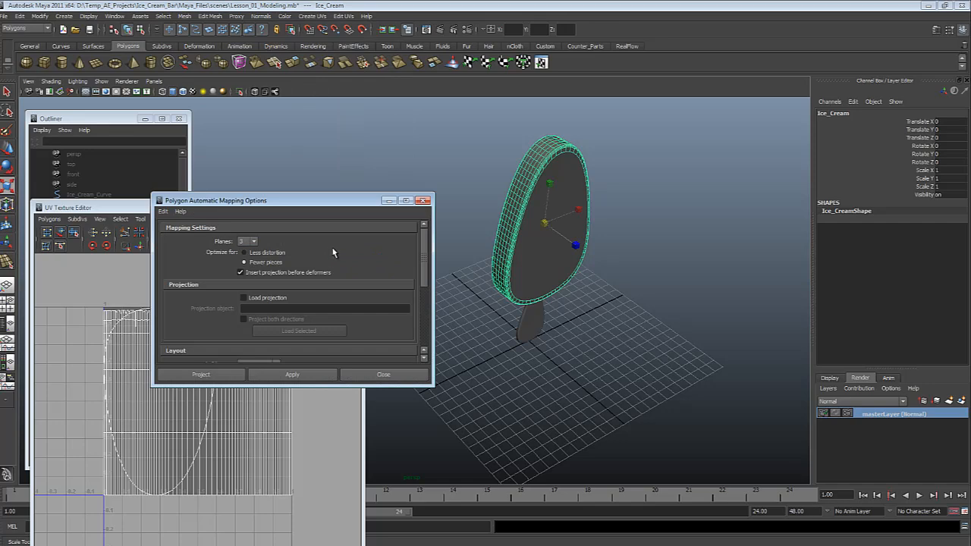
pyautogui.click(226, 375)
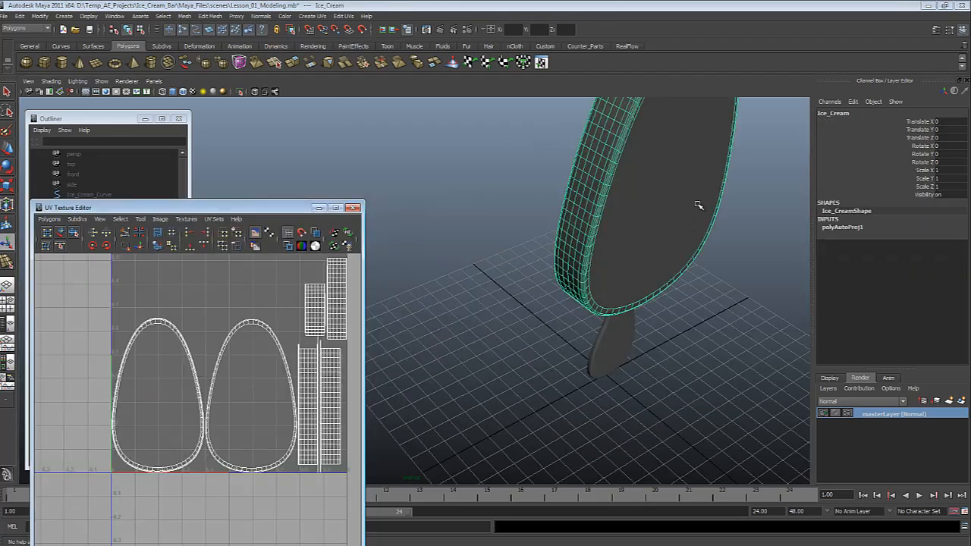
# - Examine the Ice_Cream mesh's UV shells up close, especially the narrow strips of its side wall
pyautogui.keyDown('alt'); pyautogui.moveTo(698, 204); pyautogui.dragTo(678, 177); pyautogui.keyUp('alt')
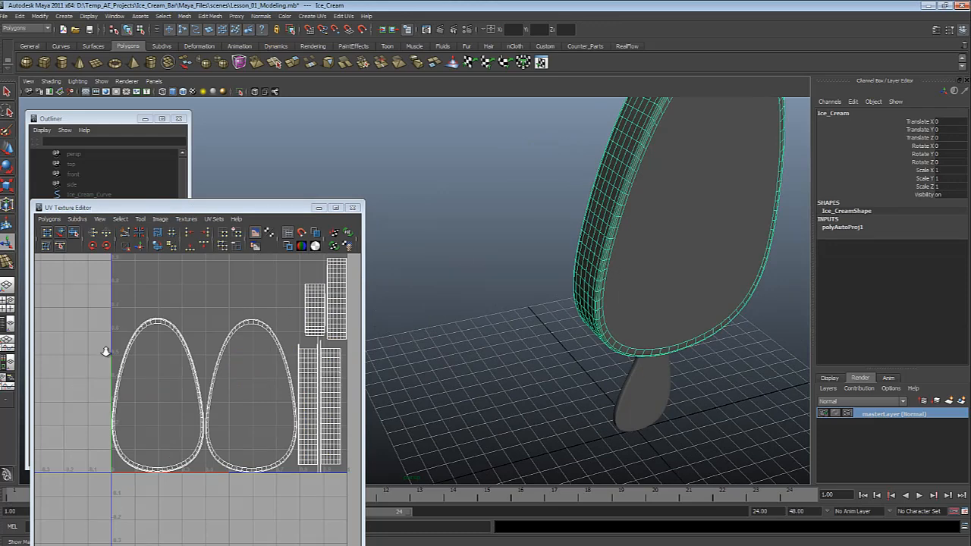
pyautogui.keyDown('alt'); pyautogui.moveTo(106, 352); pyautogui.dragTo(333, 322, button='right'); pyautogui.keyUp('alt')
pyautogui.keyDown('alt'); pyautogui.moveTo(333, 322); pyautogui.dragTo(247, 333, button='middle'); pyautogui.keyUp('alt')
pyautogui.keyDown('alt'); pyautogui.moveTo(255, 496); pyautogui.dragTo(239, 407, button='middle'); pyautogui.keyUp('alt')
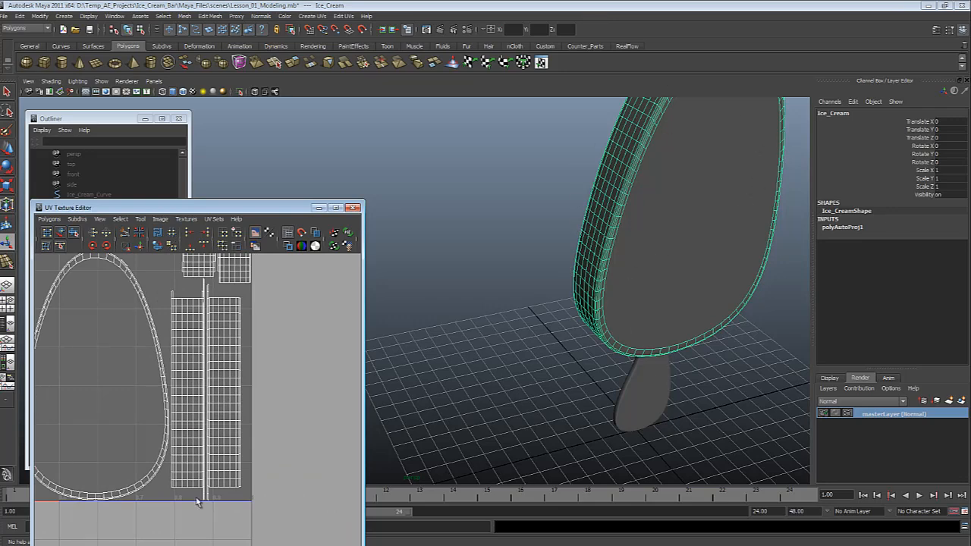
pyautogui.keyDown('alt'); pyautogui.moveTo(88, 507); pyautogui.dragTo(5, 350, button='right'); pyautogui.keyUp('alt')
pyautogui.keyDown('alt'); pyautogui.moveTo(80, 352); pyautogui.dragTo(82, 445, button='middle'); pyautogui.keyUp('alt')
pyautogui.keyDown('alt'); pyautogui.moveTo(82, 445); pyautogui.dragTo(193, 370, button='right'); pyautogui.keyUp('alt')
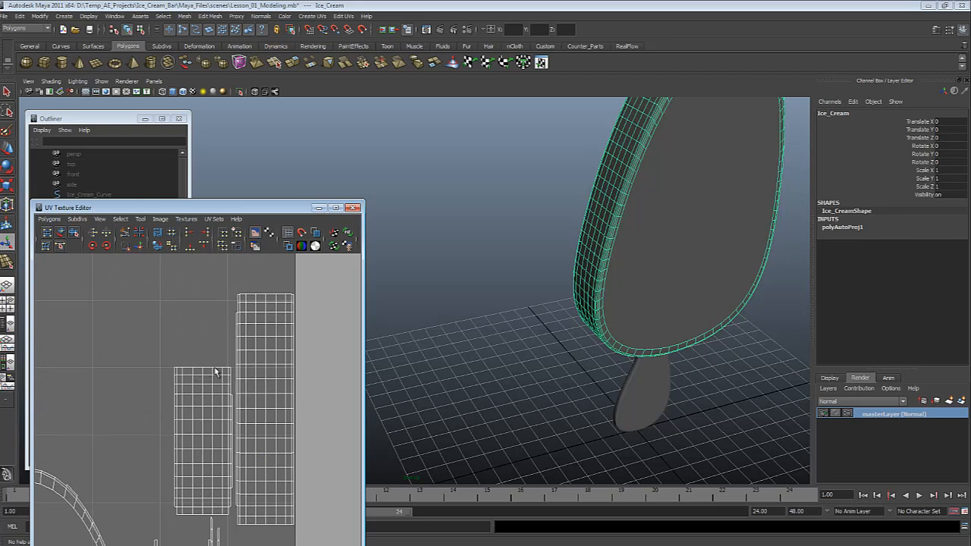
# - Select the UVs along the top edge of the short side strip and turn off Soft Select for the Move tool
pyautogui.press('F11')
pyautogui.moveTo(163, 353); pyautogui.dragTo(234, 375)
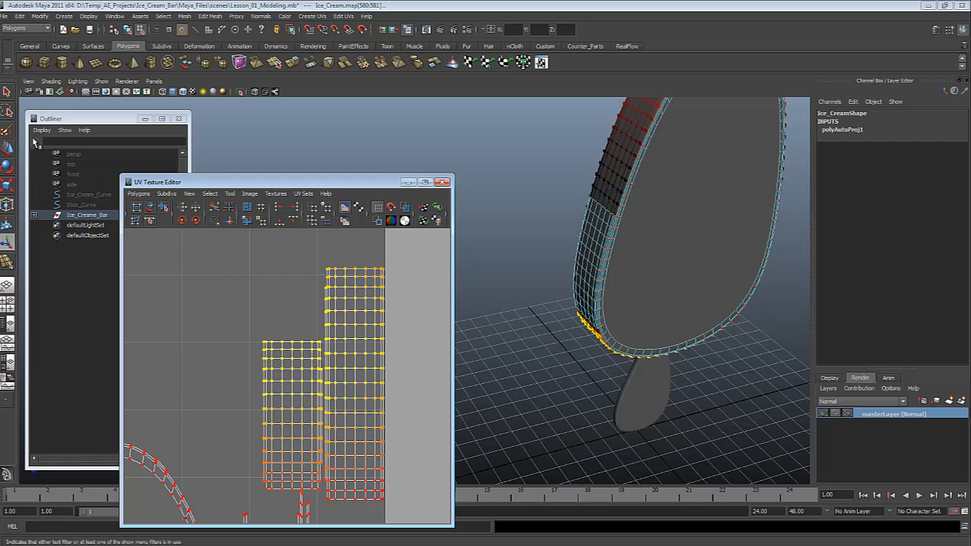
pyautogui.doubleClick(7, 147)
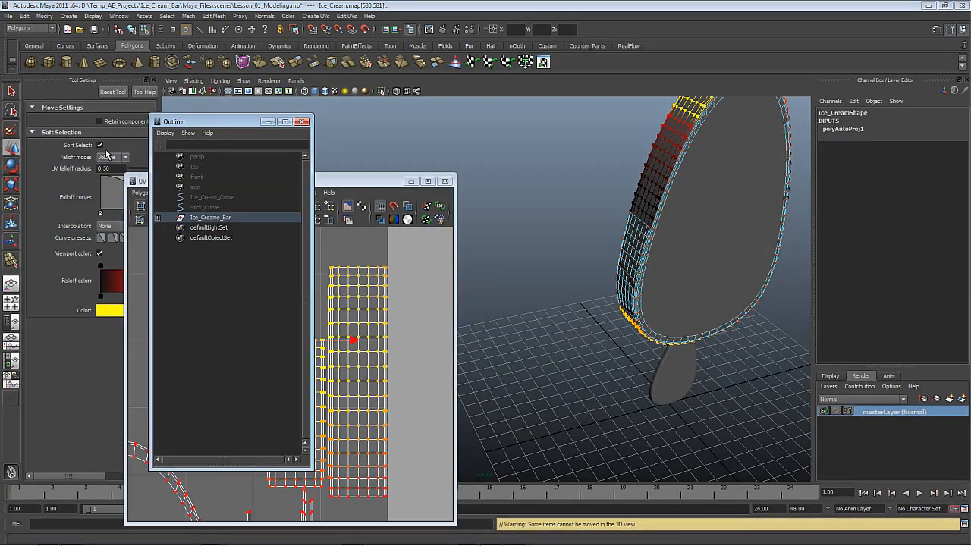
pyautogui.click(99, 145)
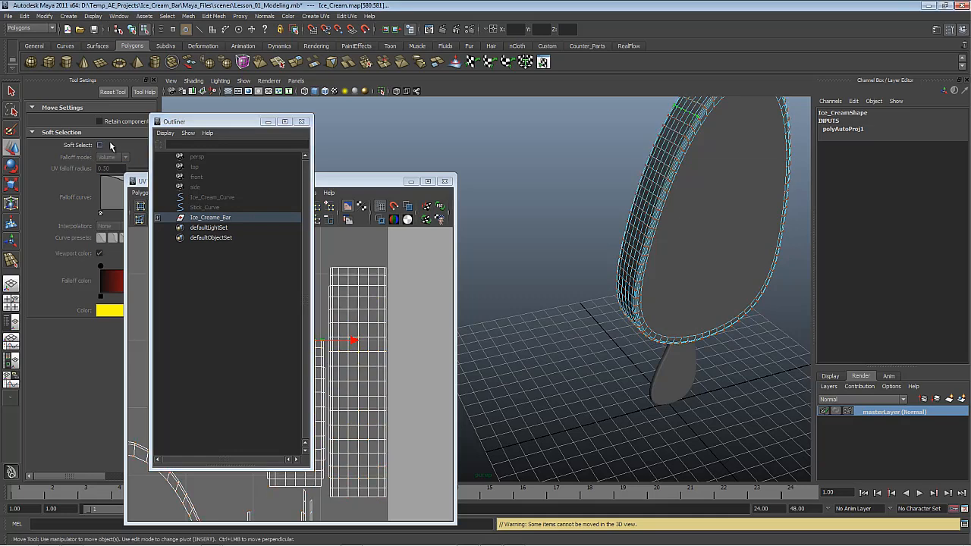
pyautogui.click(154, 80)
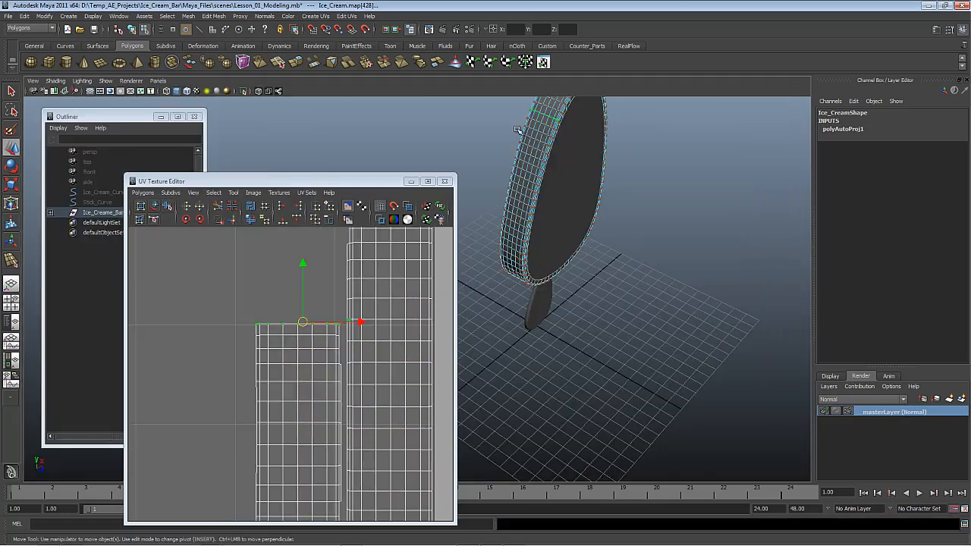
# - Pick a UV on the strip's border on the model to locate the matching edge among the side-strip shells
pyautogui.keyDown('alt'); pyautogui.moveTo(485, 318); pyautogui.dragTo(539, 305); pyautogui.keyUp('alt')
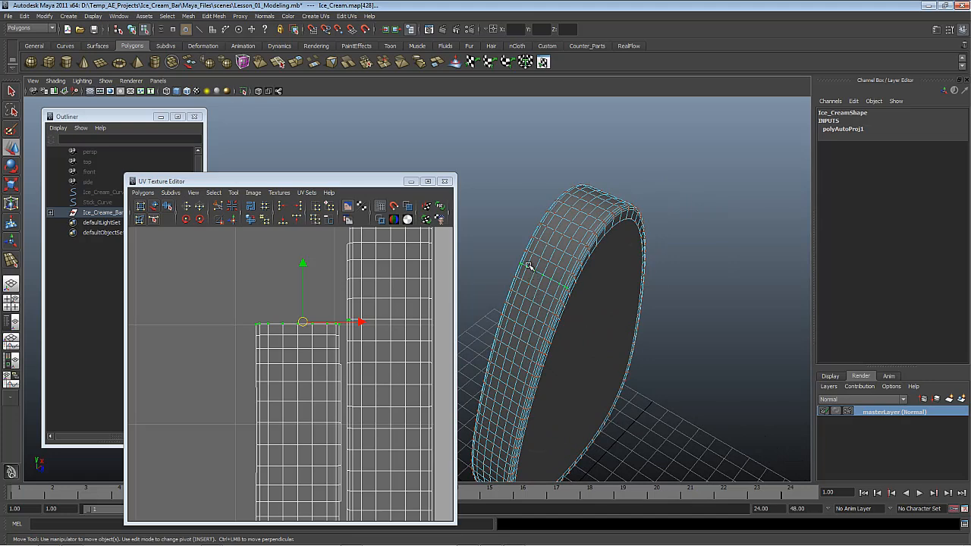
pyautogui.click(563, 282)
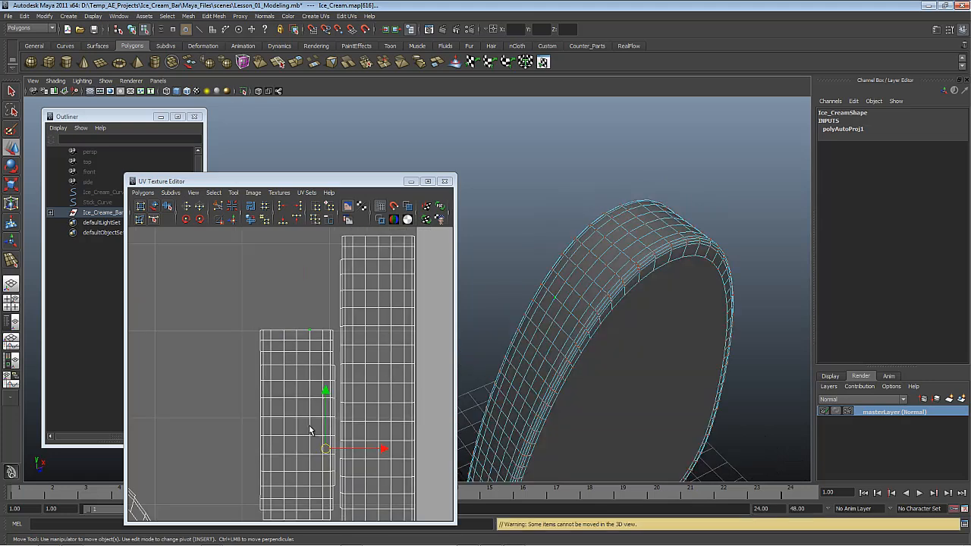
pyautogui.keyDown('alt'); pyautogui.moveTo(310, 430); pyautogui.dragTo(308, 399, button='right'); pyautogui.keyUp('alt')
pyautogui.keyDown('alt'); pyautogui.moveTo(308, 398); pyautogui.dragTo(320, 414, button='middle'); pyautogui.keyUp('alt')
pyautogui.keyDown('alt'); pyautogui.moveTo(319, 450); pyautogui.dragTo(338, 332, button='middle'); pyautogui.keyUp('alt')
# - Select the top-end UVs of the outermost lower side strip and expand the selection to its whole shell
pyautogui.moveTo(378, 283); pyautogui.dragTo(336, 326)
pyautogui.press('w')
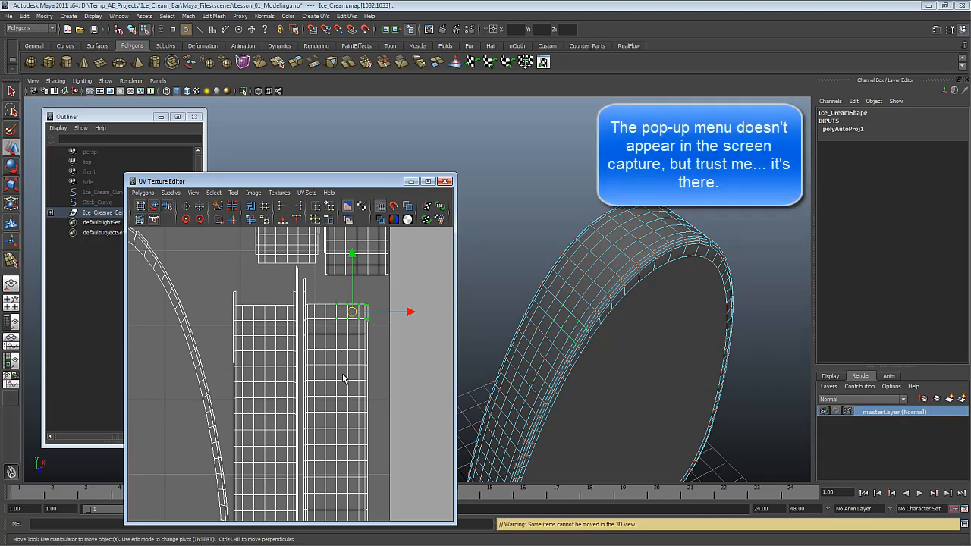
pyautogui.keyDown('ctrl'); pyautogui.moveTo(387, 395); pyautogui.dragTo(149, 262, button='right'); pyautogui.keyUp('ctrl')
pyautogui.keyDown('alt'); pyautogui.moveTo(331, 296); pyautogui.dragTo(394, 346, button='middle'); pyautogui.keyUp('alt')
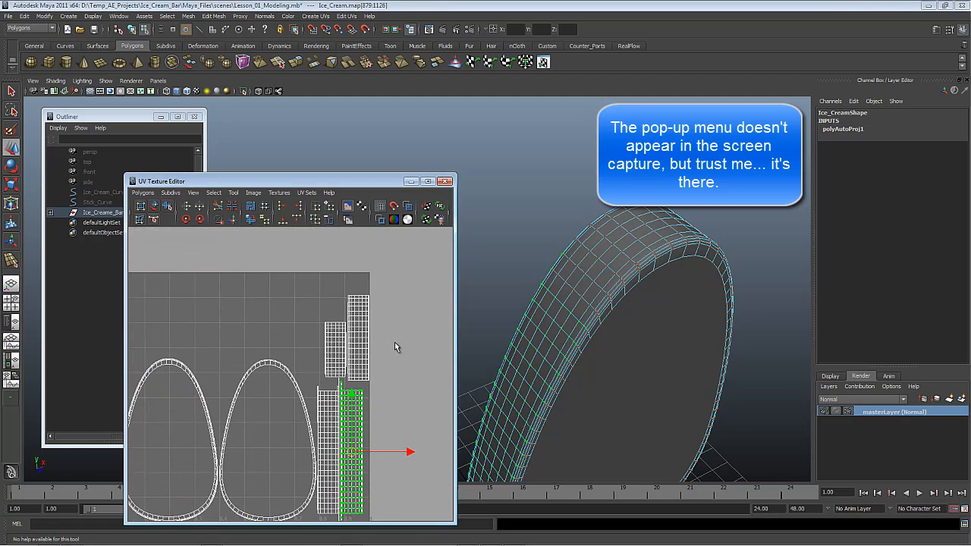
# - Rotate the selected side-strip UV shell by 180 degrees
pyautogui.click(186, 220)
pyautogui.click(187, 220)
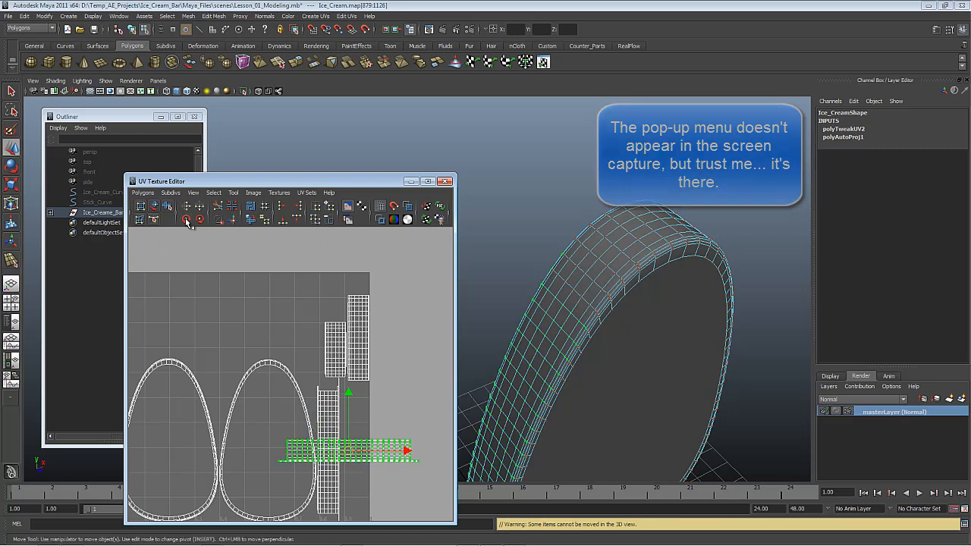
pyautogui.click(186, 220)
pyautogui.click(187, 220)
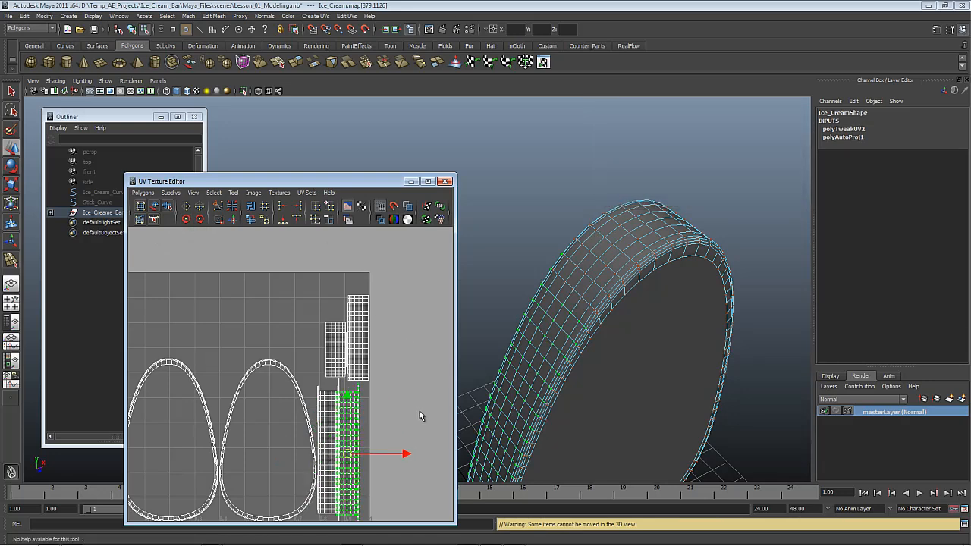
# - Move the rotated shell directly above the short side strip so its bottom edge meets the strip's top edge
pyautogui.moveTo(422, 413); pyautogui.dragTo(416, 269, button='middle')
pyautogui.keyDown('alt'); pyautogui.moveTo(416, 273); pyautogui.dragTo(411, 389, button='right'); pyautogui.keyUp('alt')
pyautogui.keyDown('alt'); pyautogui.moveTo(411, 389); pyautogui.dragTo(295, 498, button='middle'); pyautogui.keyUp('alt')
pyautogui.keyDown('alt'); pyautogui.moveTo(296, 498); pyautogui.dragTo(394, 463, button='right'); pyautogui.keyUp('alt')
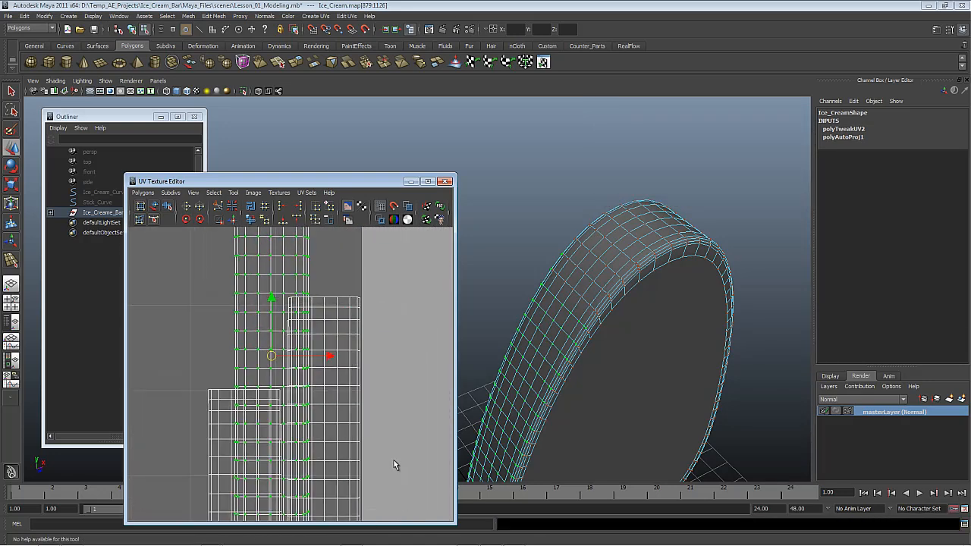
pyautogui.keyDown('alt'); pyautogui.moveTo(394, 463); pyautogui.dragTo(429, 391, button='middle'); pyautogui.keyUp('alt')
pyautogui.moveTo(396, 362); pyautogui.dragTo(365, 176, button='middle')
pyautogui.keyDown('alt'); pyautogui.moveTo(360, 373); pyautogui.dragTo(424, 472, button='right'); pyautogui.keyUp('alt')
pyautogui.keyDown('alt'); pyautogui.moveTo(289, 376); pyautogui.dragTo(298, 462, button='middle'); pyautogui.keyUp('alt')
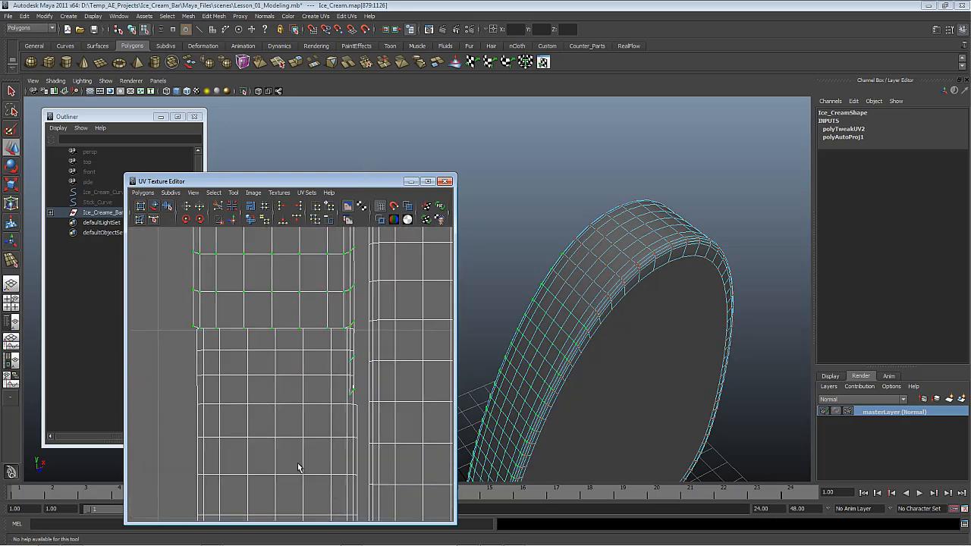
pyautogui.keyDown('alt'); pyautogui.moveTo(297, 461); pyautogui.dragTo(321, 459, button='right'); pyautogui.keyUp('alt')
pyautogui.moveTo(322, 460); pyautogui.dragTo(329, 456, button='middle')
# - Snap the UVs along the rotated shell's bottom edge onto the matching top-edge UVs of the short side strip
pyautogui.keyDown('alt'); pyautogui.moveTo(328, 457); pyautogui.dragTo(455, 499, button='right'); pyautogui.keyUp('alt')
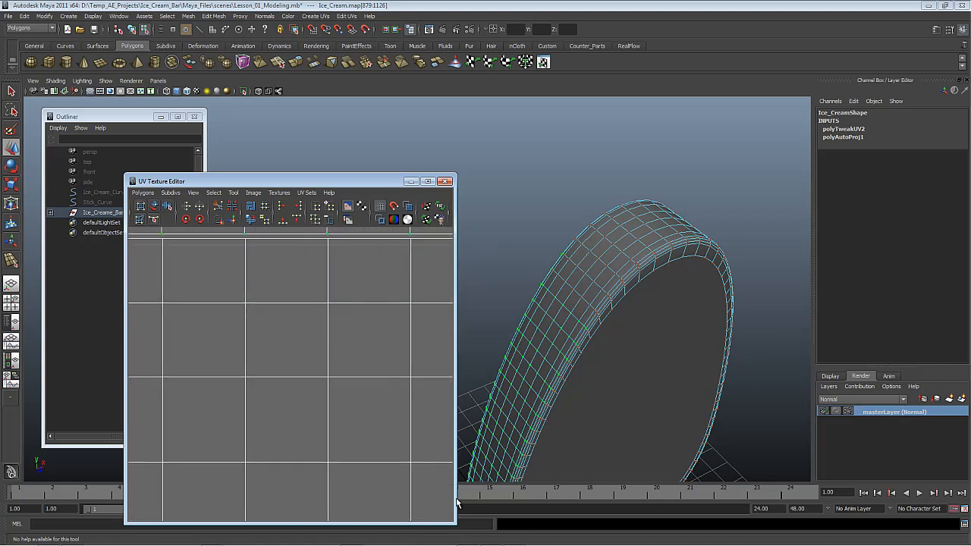
pyautogui.keyDown('alt'); pyautogui.moveTo(297, 407); pyautogui.dragTo(456, 468, button='middle'); pyautogui.keyUp('alt')
pyautogui.keyDown('alt'); pyautogui.moveTo(302, 373); pyautogui.dragTo(355, 403, button='middle'); pyautogui.keyUp('alt')
pyautogui.moveTo(247, 320); pyautogui.dragTo(256, 339)
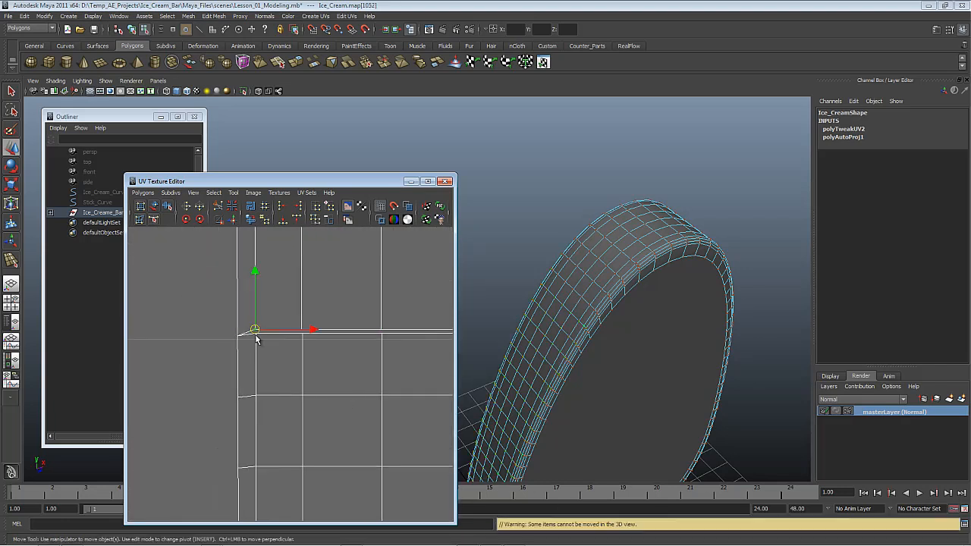
pyautogui.press('v')
pyautogui.moveTo(255, 335); pyautogui.dragTo(256, 335, button='middle')
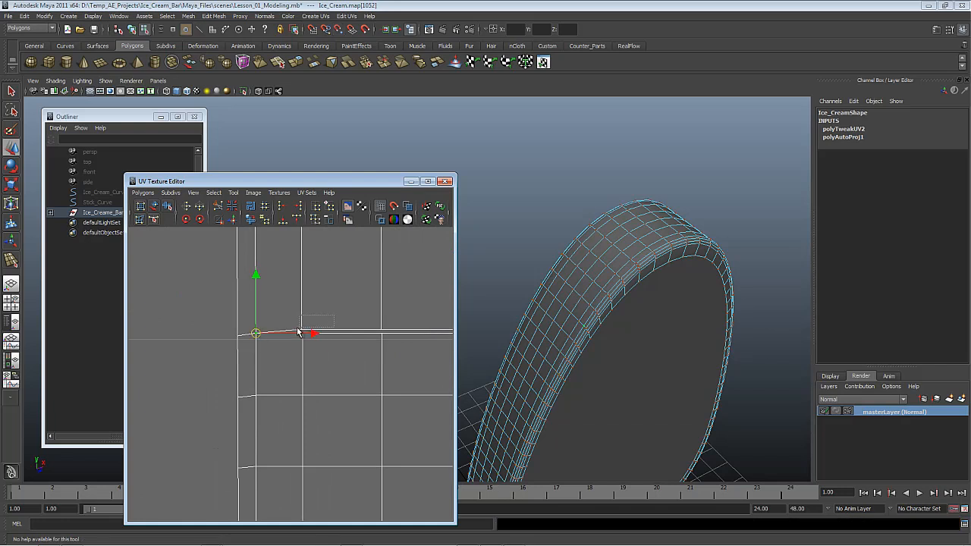
pyautogui.click(302, 335)
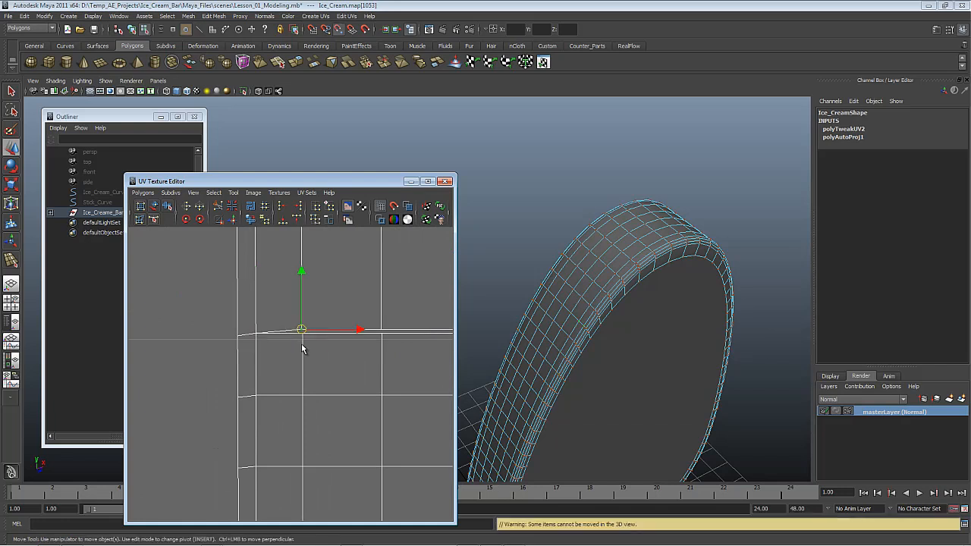
pyautogui.click(385, 345)
pyautogui.keyDown('alt'); pyautogui.moveTo(408, 345); pyautogui.dragTo(241, 335, button='middle'); pyautogui.keyUp('alt')
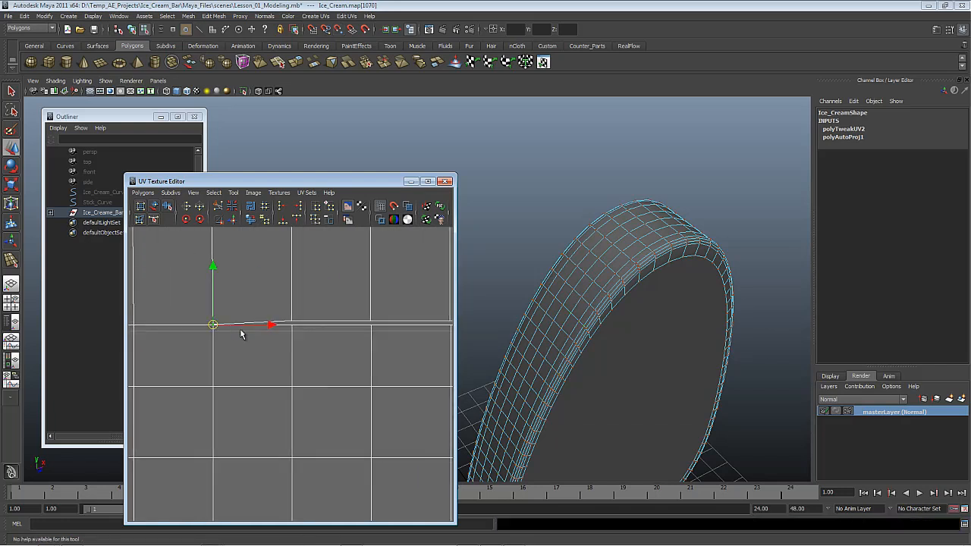
pyautogui.click(290, 326)
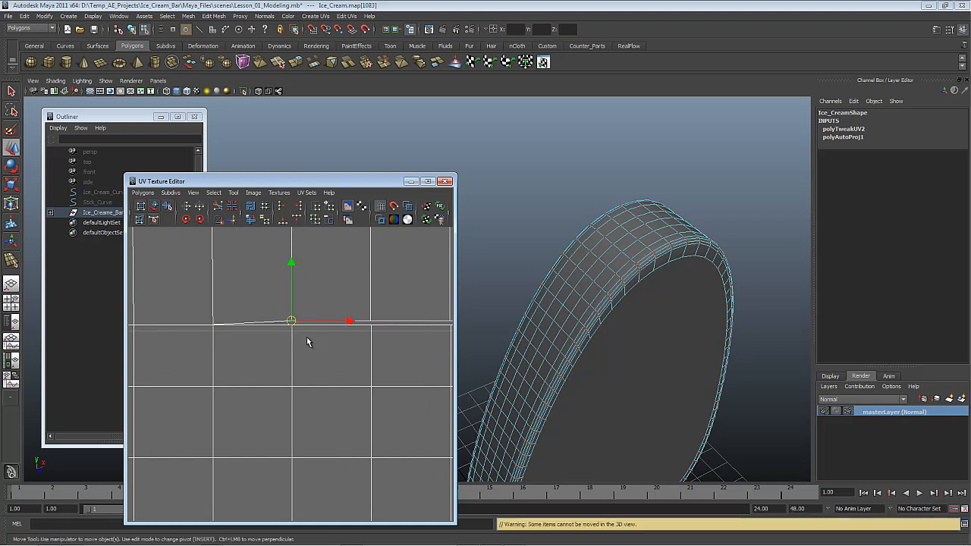
pyautogui.click(368, 323)
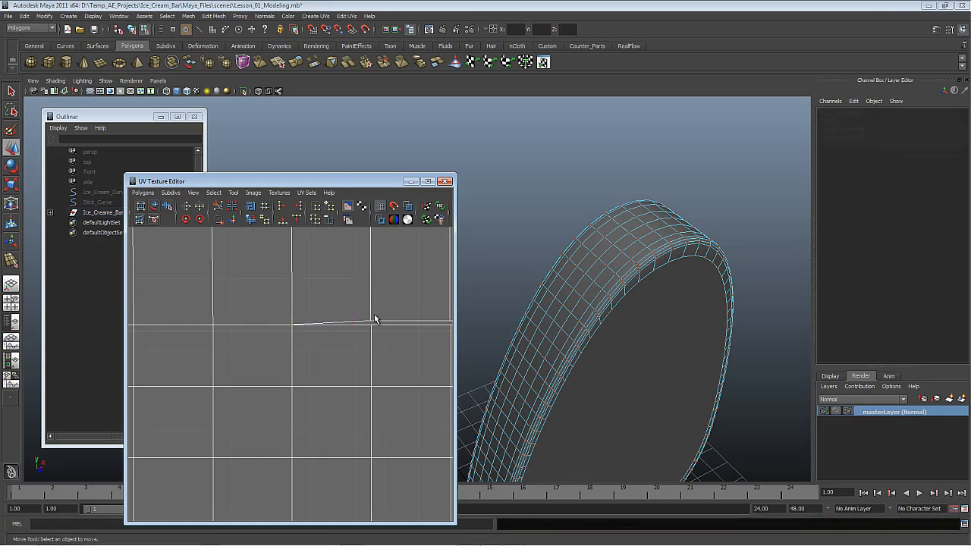
pyautogui.moveTo(401, 338); pyautogui.dragTo(402, 326, button='middle')
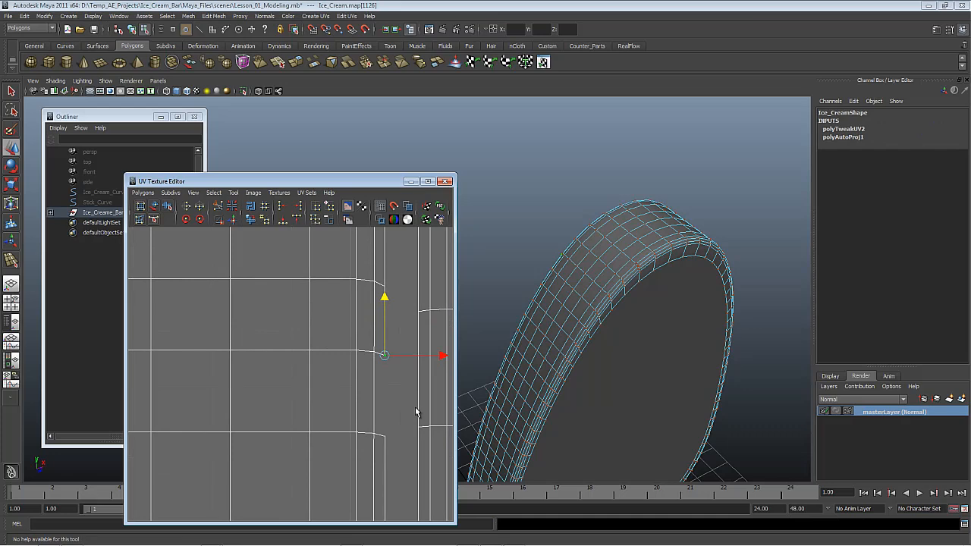
# - Select UVs along the top edge of the joined side strip, excluding the thin sliver that extends above it
pyautogui.keyDown('alt'); pyautogui.moveTo(416, 411); pyautogui.dragTo(235, 301, button='right'); pyautogui.keyUp('alt')
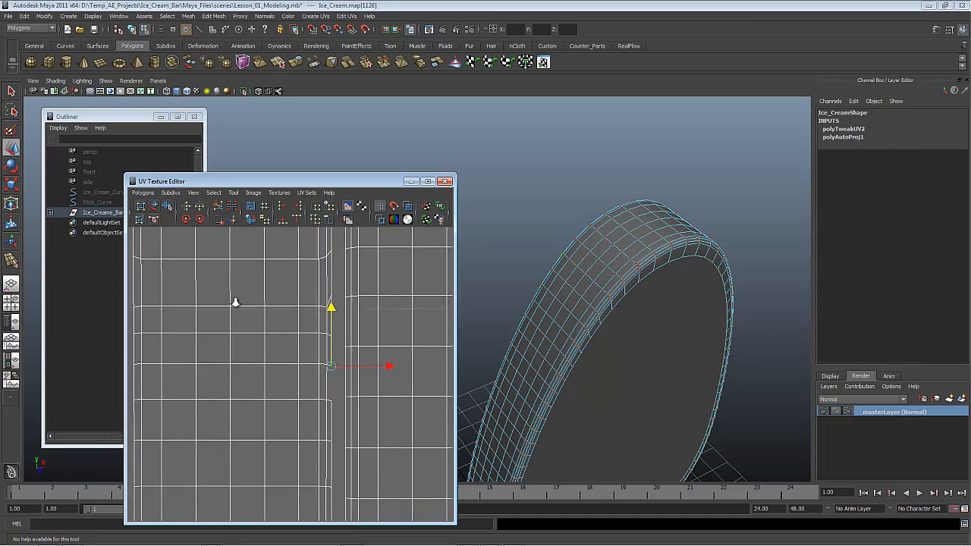
pyautogui.keyDown('alt'); pyautogui.moveTo(307, 373); pyautogui.dragTo(329, 419, button='middle'); pyautogui.keyUp('alt')
pyautogui.keyDown('alt'); pyautogui.moveTo(355, 456); pyautogui.dragTo(329, 321, button='middle'); pyautogui.keyUp('alt')
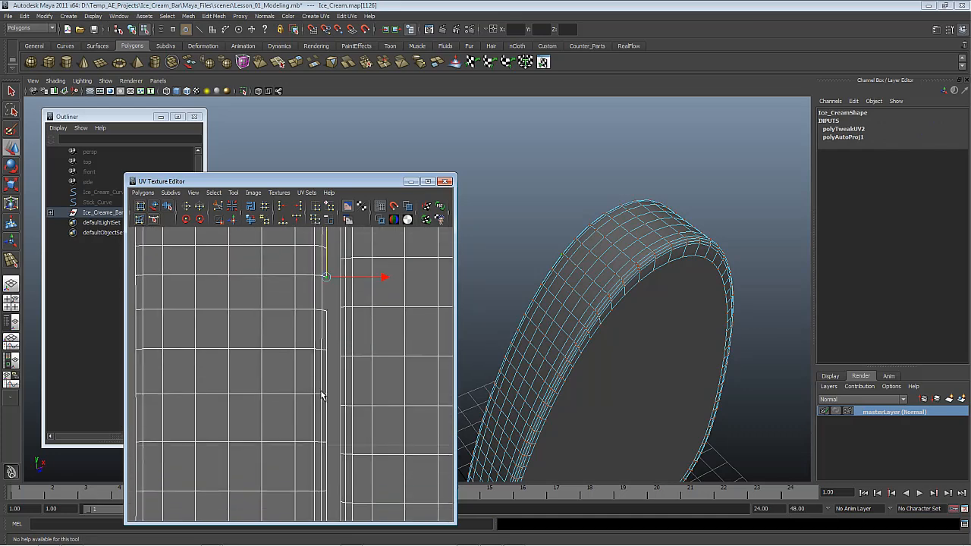
pyautogui.keyDown('alt'); pyautogui.moveTo(303, 406); pyautogui.dragTo(212, 321, button='right'); pyautogui.keyUp('alt')
pyautogui.keyDown('alt'); pyautogui.moveTo(351, 375); pyautogui.dragTo(352, 450, button='middle'); pyautogui.keyUp('alt')
pyautogui.keyDown('alt'); pyautogui.moveTo(307, 413); pyautogui.dragTo(233, 344, button='right'); pyautogui.keyUp('alt')
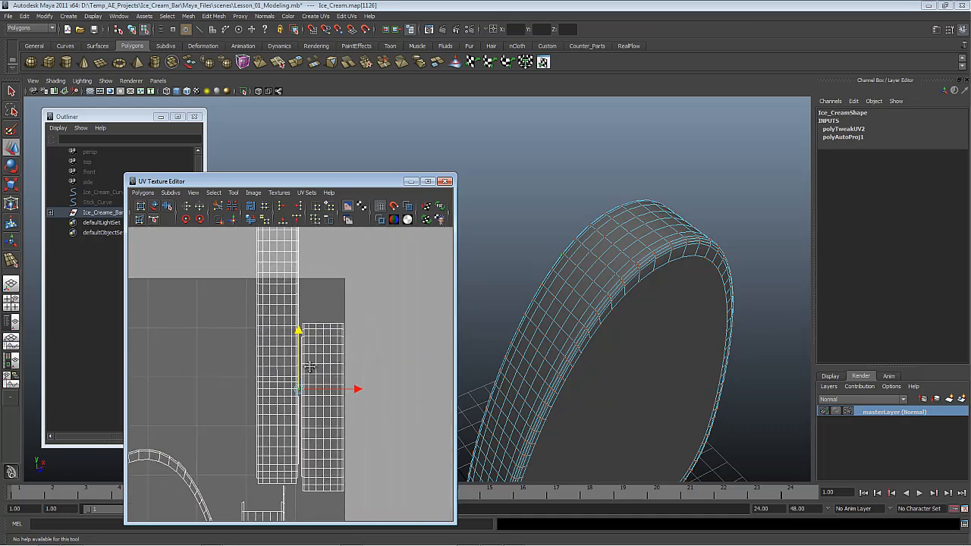
pyautogui.keyDown('alt'); pyautogui.moveTo(311, 368); pyautogui.dragTo(365, 485, button='middle'); pyautogui.keyUp('alt')
pyautogui.keyDown('alt'); pyautogui.moveTo(333, 403); pyautogui.dragTo(323, 470, button='middle'); pyautogui.keyUp('alt')
pyautogui.keyDown('alt'); pyautogui.moveTo(290, 341); pyautogui.dragTo(317, 372, button='right'); pyautogui.keyUp('alt')
pyautogui.keyDown('alt'); pyautogui.moveTo(291, 394); pyautogui.dragTo(235, 513, button='middle'); pyautogui.keyUp('alt')
pyautogui.keyDown('alt'); pyautogui.moveTo(303, 436); pyautogui.dragTo(390, 503, button='right'); pyautogui.keyUp('alt')
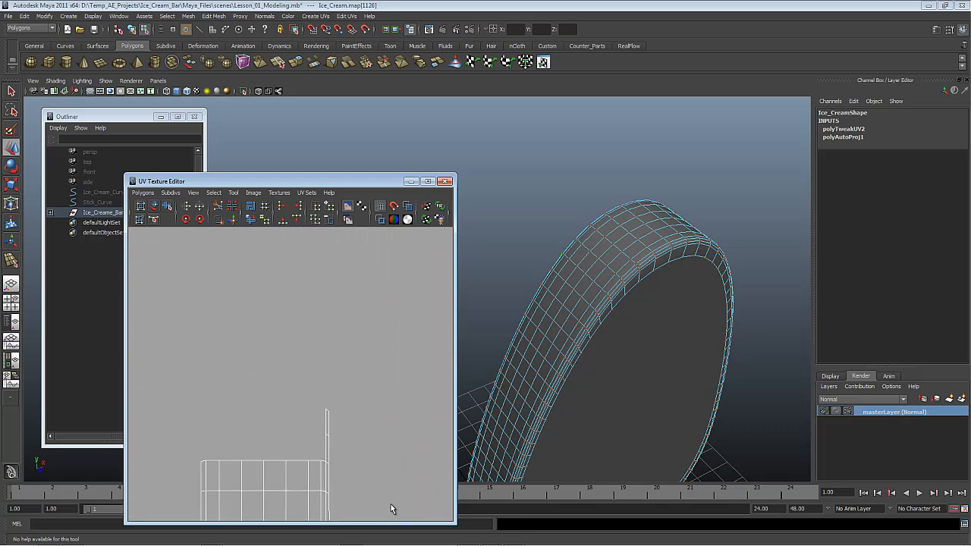
pyautogui.keyDown('alt'); pyautogui.moveTo(304, 404); pyautogui.dragTo(343, 354, button='middle'); pyautogui.keyUp('alt')
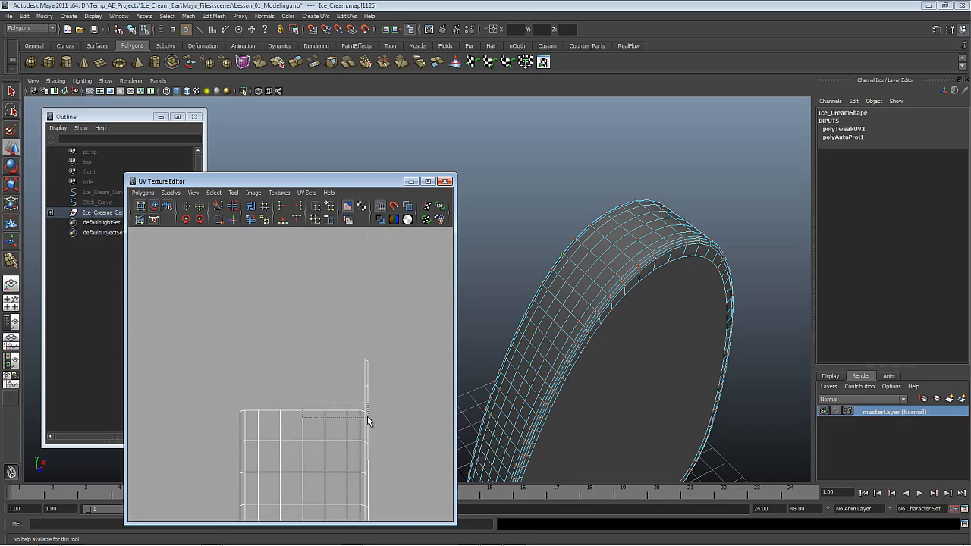
pyautogui.moveTo(367, 416); pyautogui.dragTo(365, 416)
pyautogui.press('w')
# - Pick UVs on the strip's lower border on the model to locate the matching edge among the side-strip shells
pyautogui.keyDown('alt'); pyautogui.moveTo(614, 282); pyautogui.dragTo(662, 84); pyautogui.keyUp('alt')
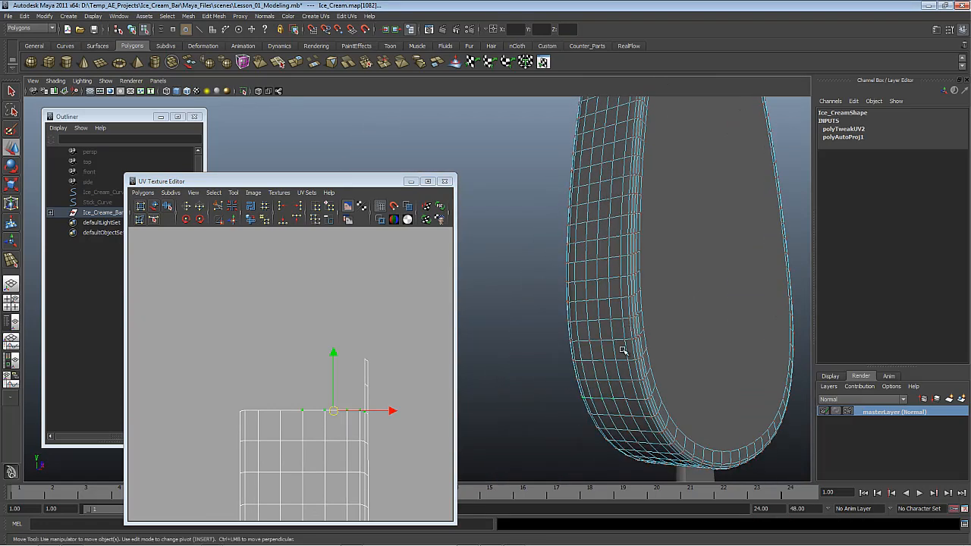
pyautogui.keyDown('alt'); pyautogui.moveTo(622, 350); pyautogui.dragTo(642, 377); pyautogui.keyUp('alt')
pyautogui.click(633, 398)
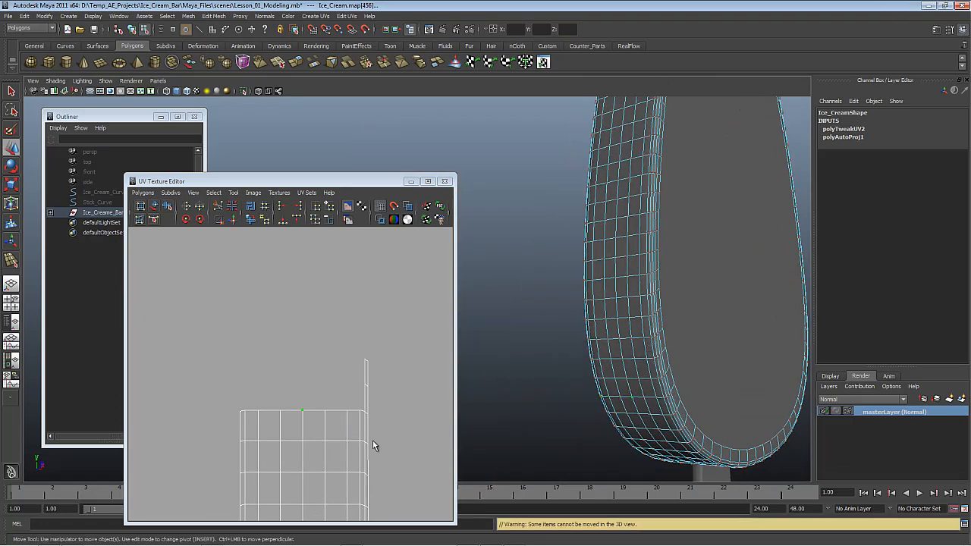
pyautogui.keyDown('alt'); pyautogui.moveTo(372, 446); pyautogui.dragTo(144, 311, button='right'); pyautogui.keyUp('alt')
pyautogui.keyDown('alt'); pyautogui.moveTo(221, 397); pyautogui.dragTo(229, 250, button='middle'); pyautogui.keyUp('alt')
pyautogui.keyDown('alt'); pyautogui.moveTo(271, 361); pyautogui.dragTo(382, 369, button='right'); pyautogui.keyUp('alt')
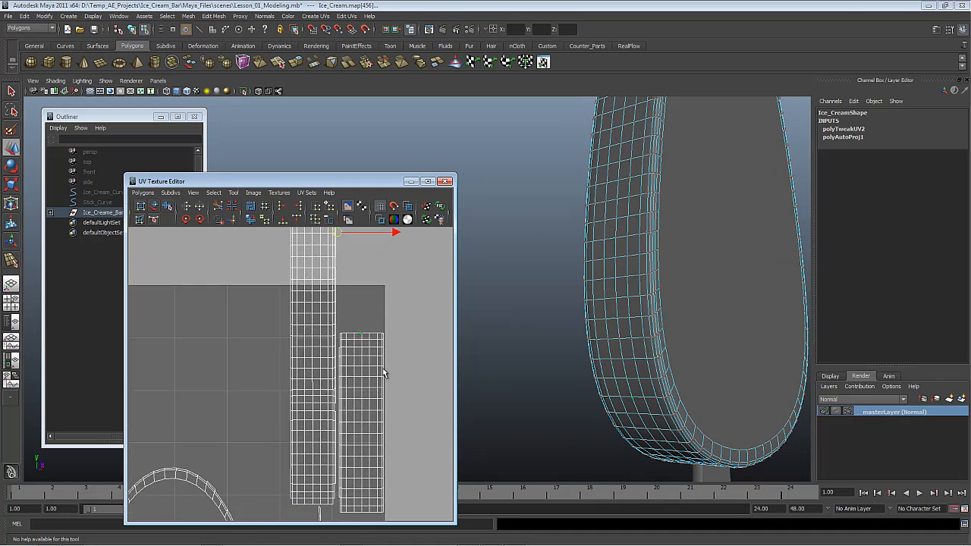
pyautogui.keyDown('alt'); pyautogui.moveTo(648, 274); pyautogui.dragTo(639, 298, button='middle'); pyautogui.keyUp('alt')
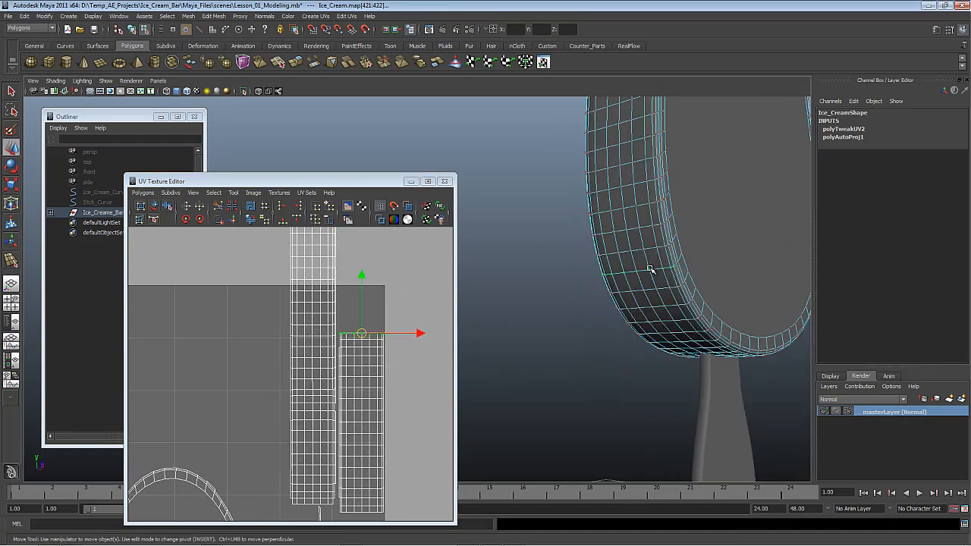
pyautogui.click(649, 271)
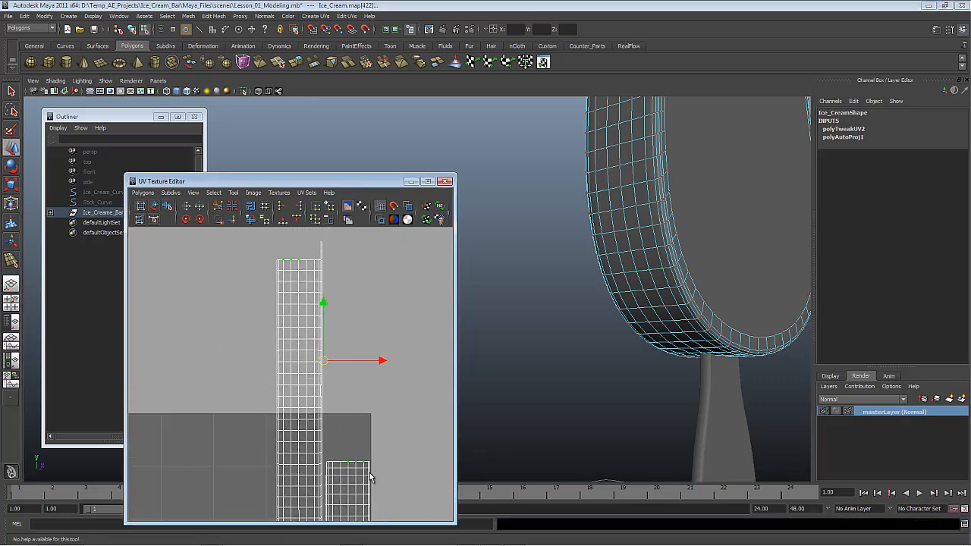
# - Select UVs near the top end of the short outer side strip and expand the selection to its whole shell
pyautogui.keyDown('alt'); pyautogui.moveTo(369, 476); pyautogui.dragTo(311, 385, button='middle'); pyautogui.keyUp('alt')
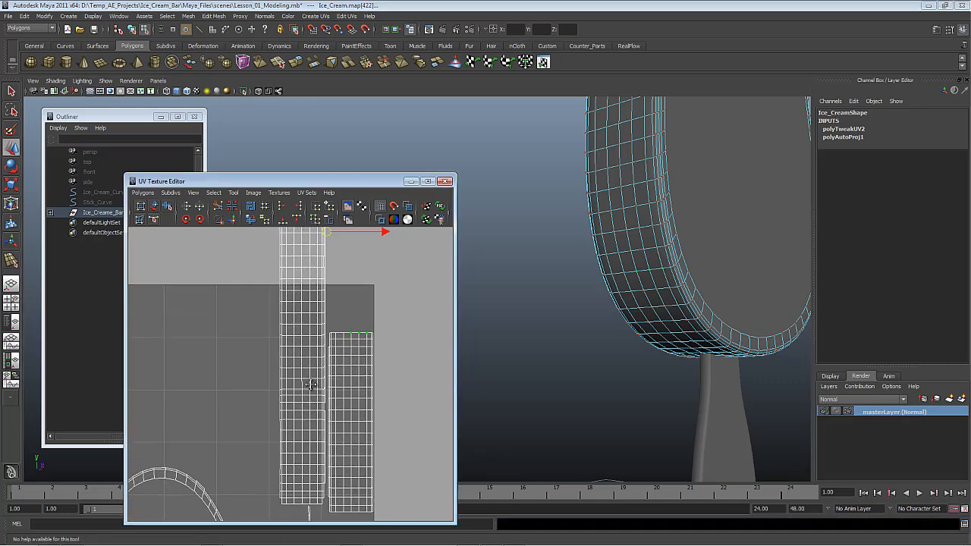
pyautogui.moveTo(354, 358); pyautogui.dragTo(354, 357)
pyautogui.keyDown('alt'); pyautogui.moveTo(354, 357); pyautogui.dragTo(359, 436, button='right'); pyautogui.keyUp('alt')
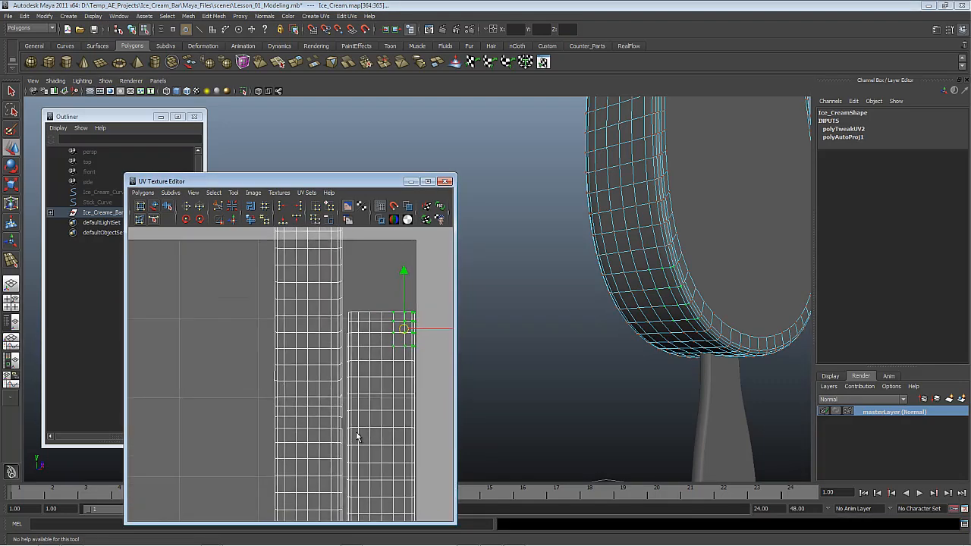
pyautogui.keyDown('alt'); pyautogui.moveTo(361, 318); pyautogui.dragTo(284, 371, button='middle'); pyautogui.keyUp('alt')
pyautogui.keyDown('alt'); pyautogui.moveTo(306, 349); pyautogui.dragTo(326, 417, button='right'); pyautogui.keyUp('alt')
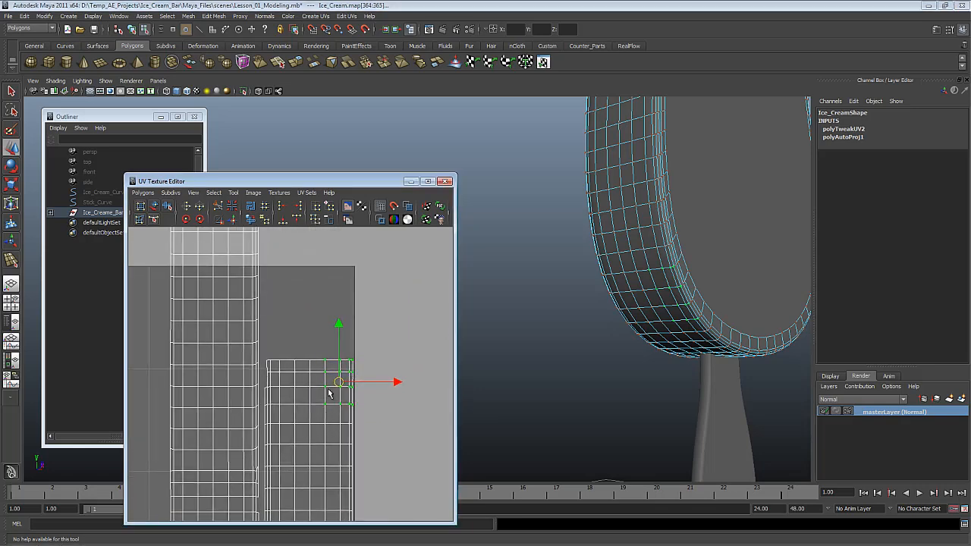
pyautogui.keyDown('ctrl'); pyautogui.moveTo(319, 435); pyautogui.dragTo(115, 165, button='right'); pyautogui.keyUp('ctrl')
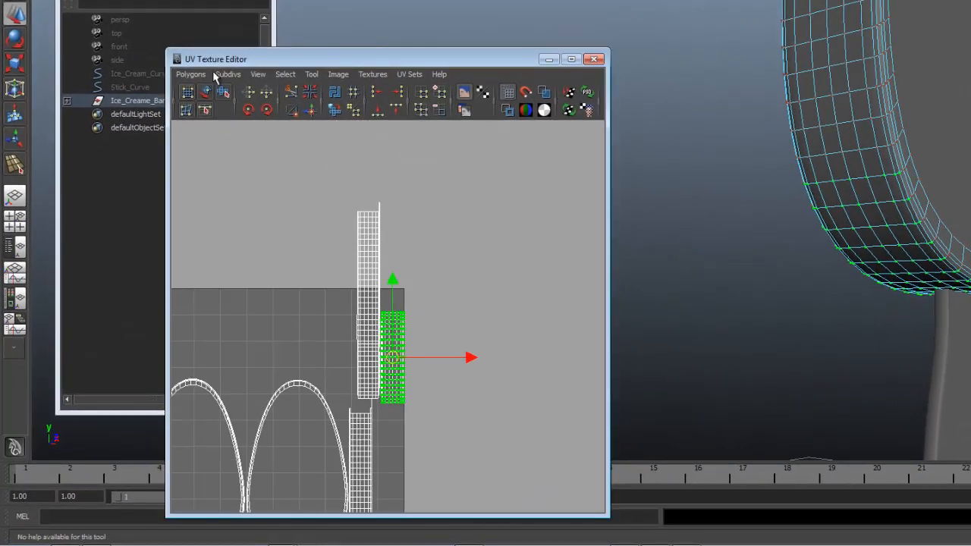
# - Rotate the short outer side-strip UV shell by 180 degrees
pyautogui.click(248, 110)
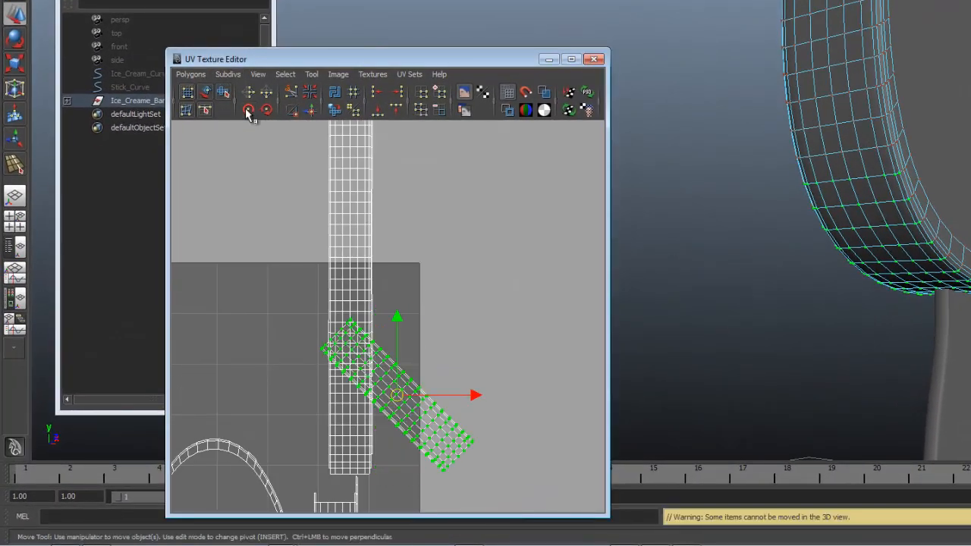
pyautogui.click(248, 110)
pyautogui.click(248, 110)
pyautogui.click(248, 110)
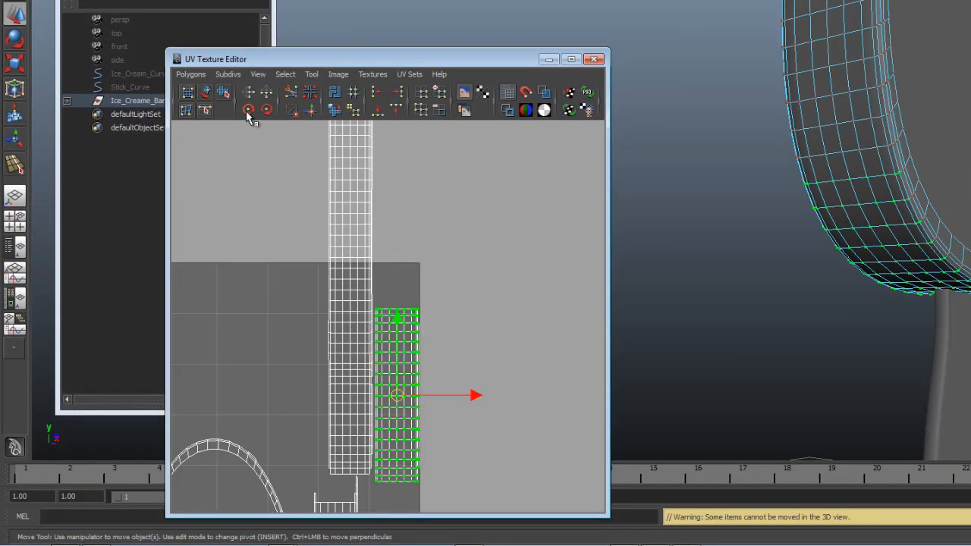
# - Move the rotated short shell directly above the joined side strip, aligning its bottom edge with the strip's top edge
pyautogui.keyDown('alt'); pyautogui.moveTo(423, 188); pyautogui.dragTo(443, 32, button='middle'); pyautogui.keyUp('alt')
pyautogui.keyDown('alt'); pyautogui.moveTo(358, 253); pyautogui.dragTo(364, 302, button='middle'); pyautogui.keyUp('alt')
pyautogui.keyDown('alt'); pyautogui.moveTo(364, 302); pyautogui.dragTo(603, 540, button='right'); pyautogui.keyUp('alt')
pyautogui.keyDown('alt'); pyautogui.moveTo(537, 373); pyautogui.dragTo(599, 129, button='middle'); pyautogui.keyUp('alt')
pyautogui.keyDown('alt'); pyautogui.moveTo(410, 303); pyautogui.dragTo(485, 371, button='right'); pyautogui.keyUp('alt')
pyautogui.keyDown('alt'); pyautogui.moveTo(474, 375); pyautogui.dragTo(565, 404, button='middle'); pyautogui.keyUp('alt')
pyautogui.moveTo(483, 352); pyautogui.dragTo(509, 379, button='middle')
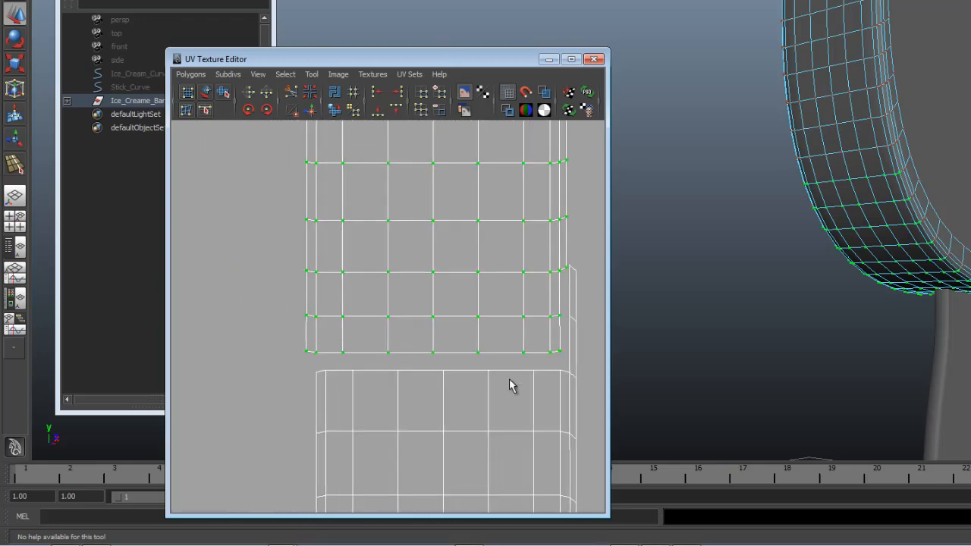
pyautogui.keyDown('alt'); pyautogui.moveTo(508, 379); pyautogui.dragTo(599, 448, button='right'); pyautogui.keyUp('alt')
pyautogui.keyDown('alt'); pyautogui.moveTo(344, 507); pyautogui.dragTo(443, 301, button='middle'); pyautogui.keyUp('alt')
pyautogui.moveTo(443, 301); pyautogui.dragTo(460, 340, button='middle')
# - Snap the facing UVs together along the seam between the newly placed shell and the joined side strip
pyautogui.keyDown('alt'); pyautogui.moveTo(345, 314); pyautogui.dragTo(397, 348, button='right'); pyautogui.keyUp('alt')
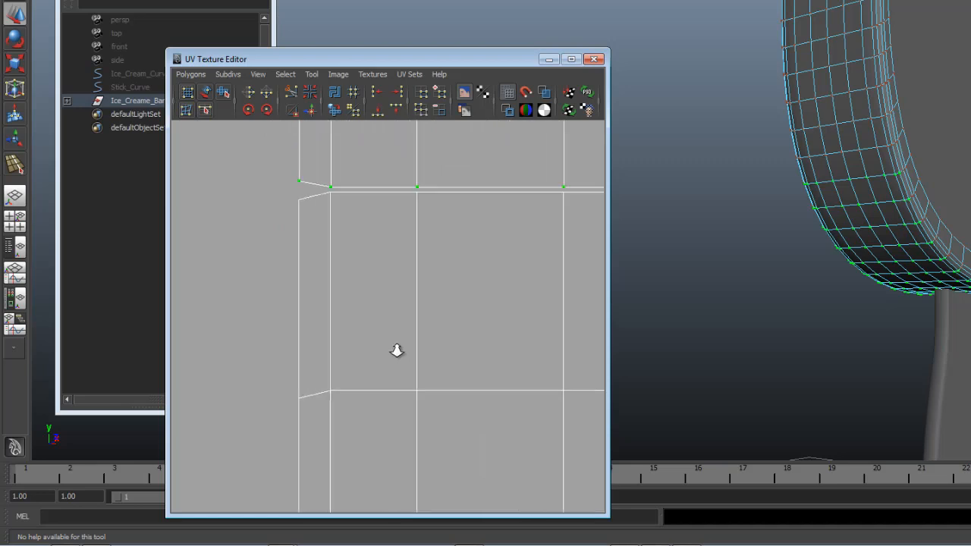
pyautogui.keyDown('alt'); pyautogui.moveTo(316, 198); pyautogui.dragTo(364, 312, button='middle'); pyautogui.keyUp('alt')
pyautogui.keyDown('alt'); pyautogui.moveTo(364, 312); pyautogui.dragTo(401, 361, button='right'); pyautogui.keyUp('alt')
pyautogui.moveTo(313, 291); pyautogui.dragTo(313, 292)
pyautogui.press('w')
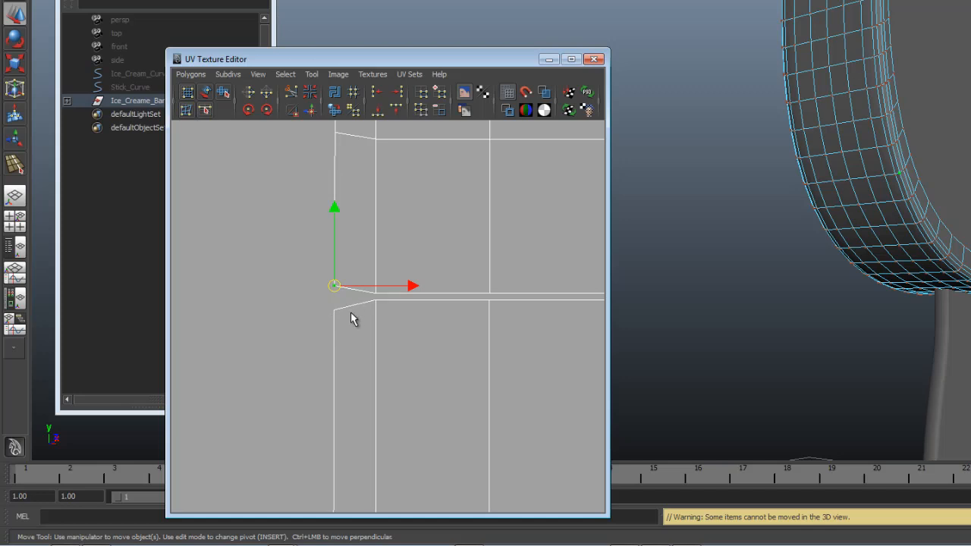
pyautogui.moveTo(320, 230); pyautogui.dragTo(346, 348)
pyautogui.moveTo(346, 348); pyautogui.dragTo(351, 347)
pyautogui.moveTo(443, 275); pyautogui.dragTo(449, 312)
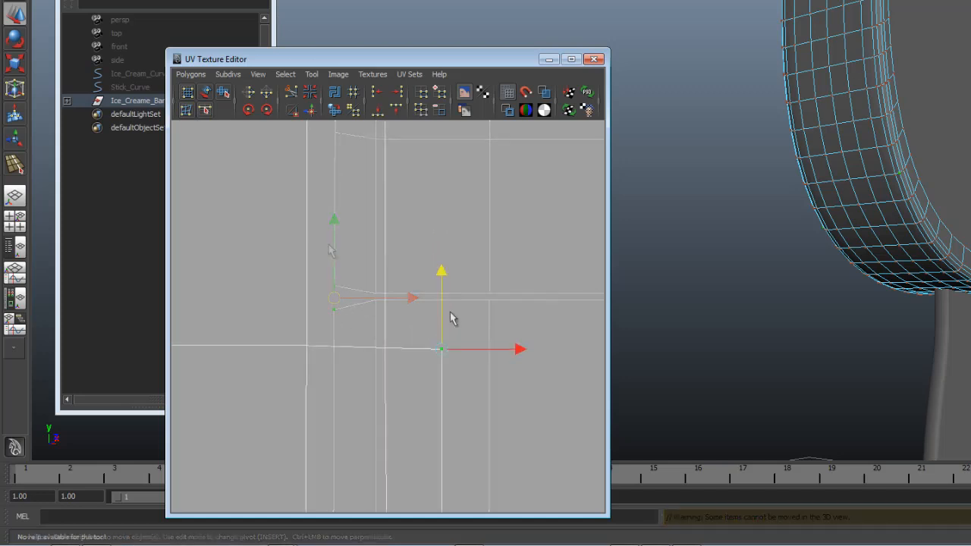
# - Select the bottom-end UVs of the remaining lower side strip beside the oval face shell
pyautogui.keyDown('alt'); pyautogui.moveTo(334, 292); pyautogui.dragTo(218, 248, button='right'); pyautogui.keyUp('alt')
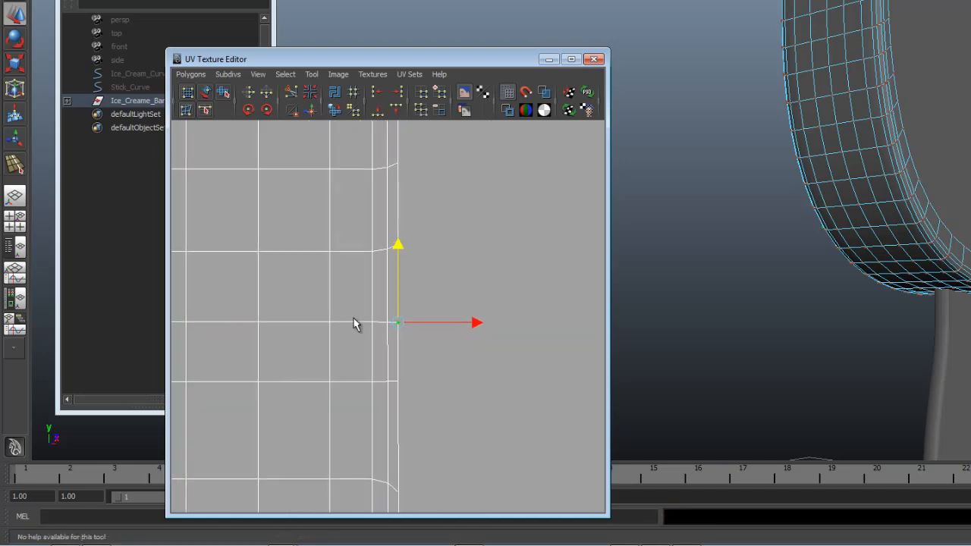
pyautogui.keyDown('alt'); pyautogui.moveTo(355, 325); pyautogui.dragTo(223, 254, button='right'); pyautogui.keyUp('alt')
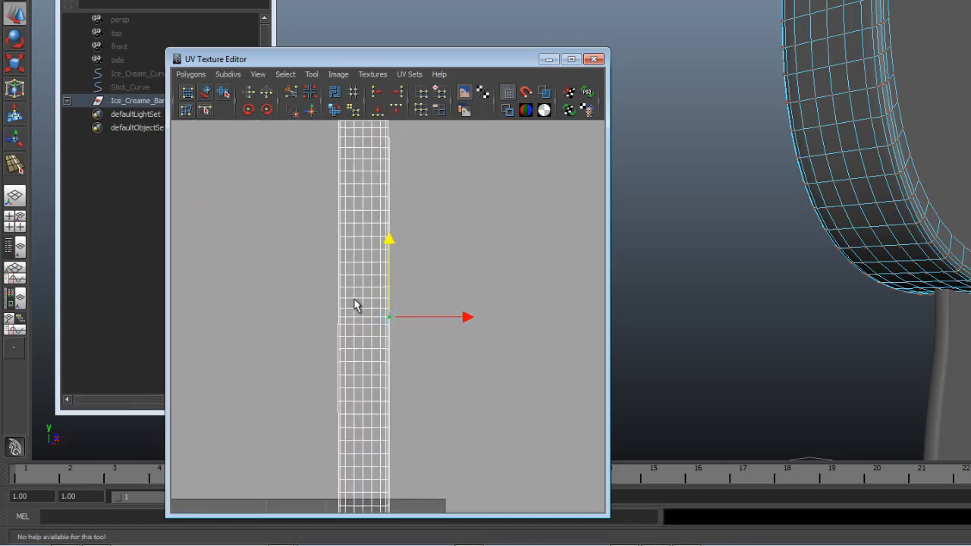
pyautogui.keyDown('alt'); pyautogui.moveTo(355, 305); pyautogui.dragTo(273, 275, button='right'); pyautogui.keyUp('alt')
pyautogui.keyDown('alt'); pyautogui.moveTo(366, 328); pyautogui.dragTo(186, 243, button='right'); pyautogui.keyUp('alt')
pyautogui.keyDown('alt'); pyautogui.moveTo(471, 303); pyautogui.dragTo(503, 132, button='middle'); pyautogui.keyUp('alt')
pyautogui.keyDown('alt'); pyautogui.moveTo(360, 395); pyautogui.dragTo(492, 442, button='right'); pyautogui.keyUp('alt')
pyautogui.keyDown('alt'); pyautogui.moveTo(473, 256); pyautogui.dragTo(470, 273, button='middle'); pyautogui.keyUp('alt')
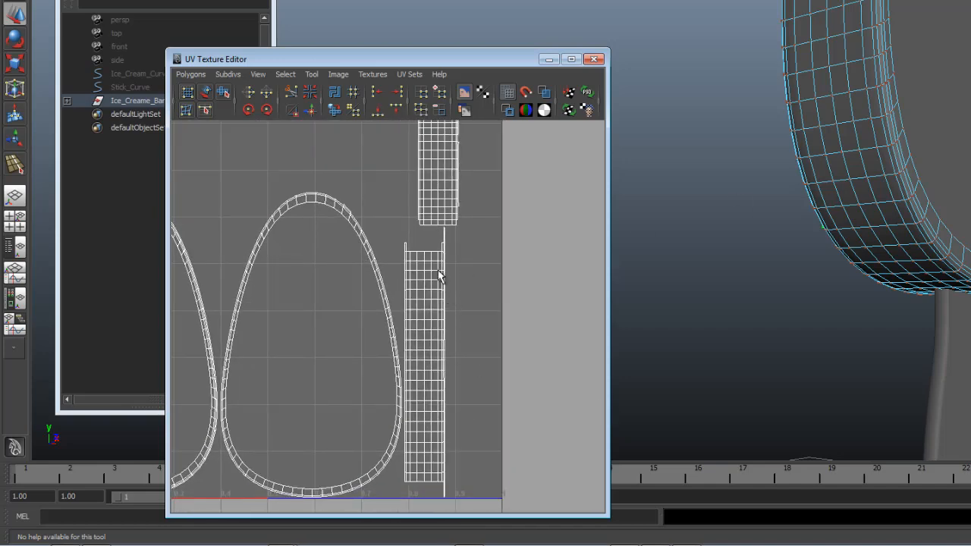
pyautogui.moveTo(400, 477); pyautogui.dragTo(458, 488)
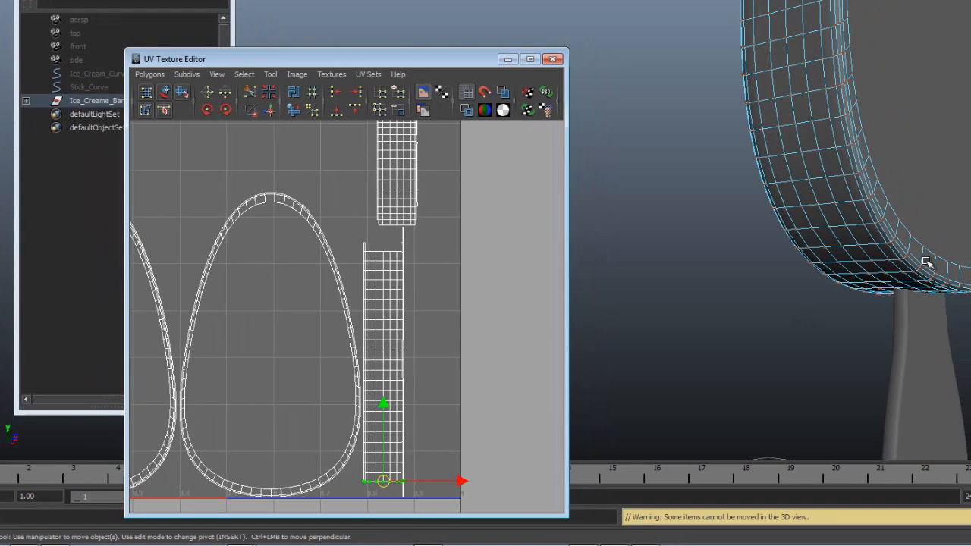
# - Examine the selected border on the model and pick UVs along it to identify the strip's orientation
pyautogui.keyDown('alt'); pyautogui.moveTo(926, 261); pyautogui.dragTo(720, 210, button='right'); pyautogui.keyUp('alt')
pyautogui.keyDown('alt'); pyautogui.moveTo(719, 210); pyautogui.dragTo(668, 212); pyautogui.keyUp('alt')
pyautogui.keyDown('alt'); pyautogui.moveTo(723, 200); pyautogui.dragTo(759, 281, button='right'); pyautogui.keyUp('alt')
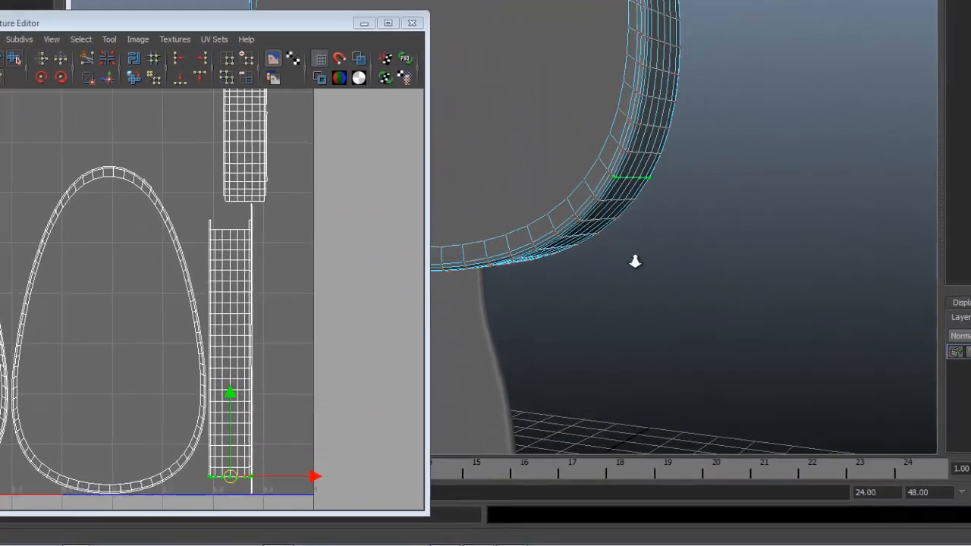
pyautogui.keyDown('alt'); pyautogui.moveTo(635, 261); pyautogui.dragTo(586, 220); pyautogui.keyUp('alt')
pyautogui.keyDown('alt'); pyautogui.moveTo(611, 164); pyautogui.dragTo(650, 159, button='middle'); pyautogui.keyUp('alt')
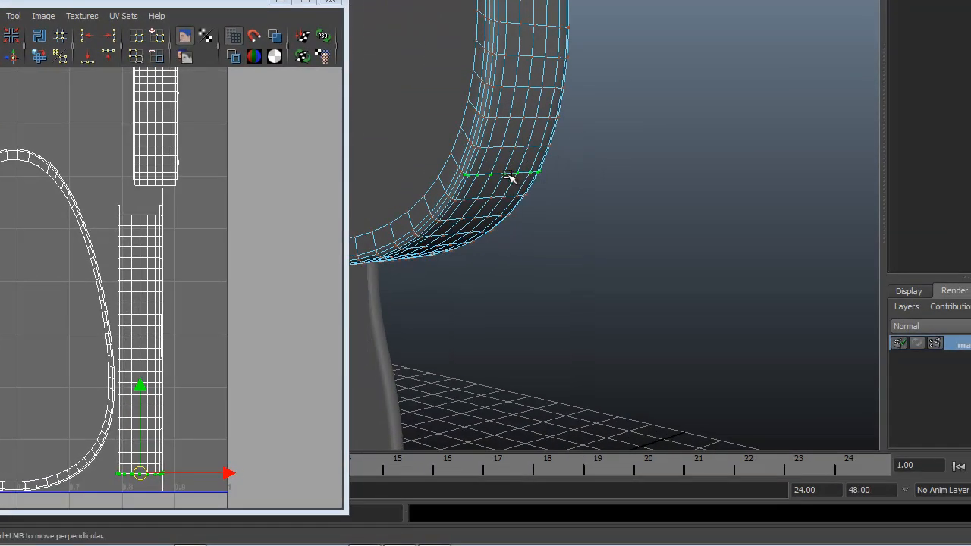
pyautogui.moveTo(491, 174); pyautogui.dragTo(472, 175)
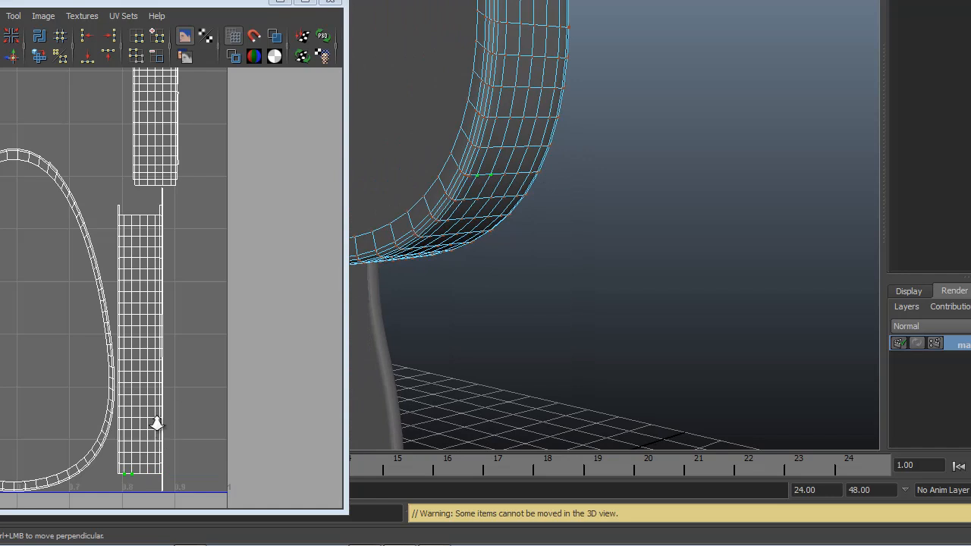
# - Examine the ends of the joined side strip and the remaining lower strip to see how they meet
pyautogui.keyDown('alt'); pyautogui.moveTo(157, 423); pyautogui.dragTo(114, 398, button='right'); pyautogui.keyUp('alt')
pyautogui.keyDown('alt'); pyautogui.moveTo(153, 377); pyautogui.dragTo(165, 481, button='middle'); pyautogui.keyUp('alt')
pyautogui.keyDown('alt'); pyautogui.moveTo(166, 326); pyautogui.dragTo(163, 499, button='middle'); pyautogui.keyUp('alt')
pyautogui.keyDown('alt'); pyautogui.moveTo(170, 391); pyautogui.dragTo(180, 462, button='middle'); pyautogui.keyUp('alt')
pyautogui.keyDown('alt'); pyautogui.moveTo(215, 399); pyautogui.dragTo(0, 303, button='right'); pyautogui.keyUp('alt')
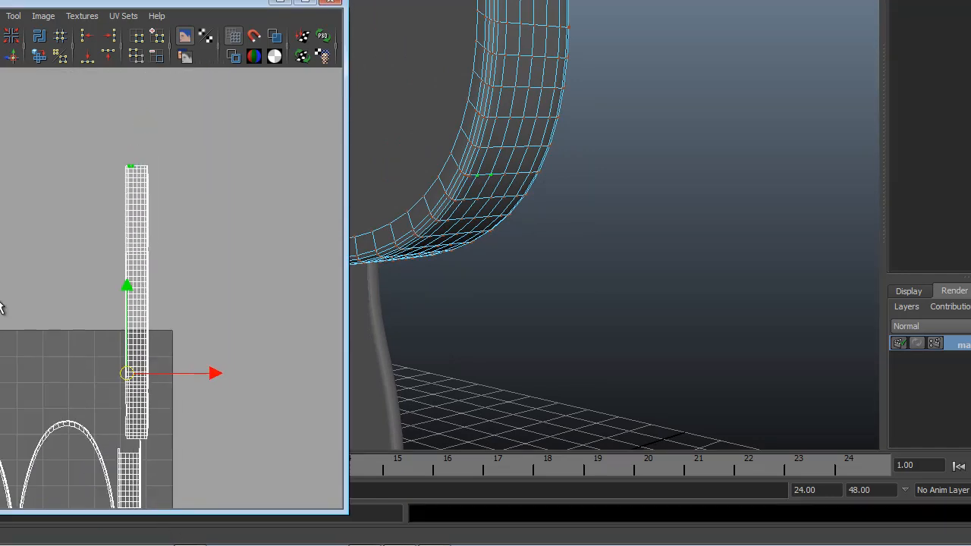
pyautogui.keyDown('alt'); pyautogui.moveTo(65, 427); pyautogui.dragTo(97, 223, button='middle'); pyautogui.keyUp('alt')
pyautogui.keyDown('alt'); pyautogui.moveTo(89, 273); pyautogui.dragTo(251, 329, button='right'); pyautogui.keyUp('alt')
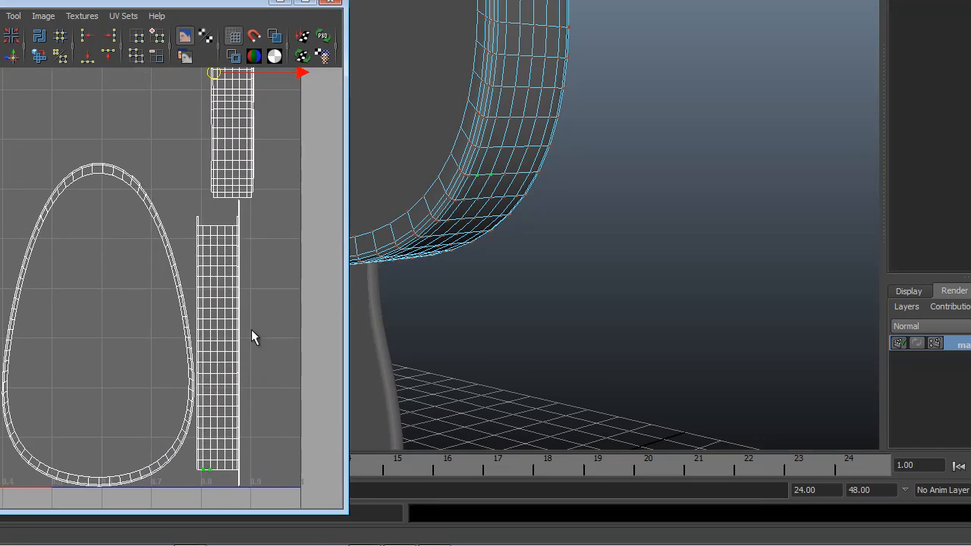
pyautogui.keyDown('alt'); pyautogui.moveTo(251, 329); pyautogui.dragTo(195, 210, button='middle'); pyautogui.keyUp('alt')
pyautogui.keyDown('alt'); pyautogui.moveTo(251, 402); pyautogui.dragTo(332, 527, button='right'); pyautogui.keyUp('alt')
# - Scale the flared corner UVs on both sides of the strip seam together vertically so they line up with the neighbouring seam UVs
pyautogui.moveTo(200, 423); pyautogui.dragTo(201, 421)
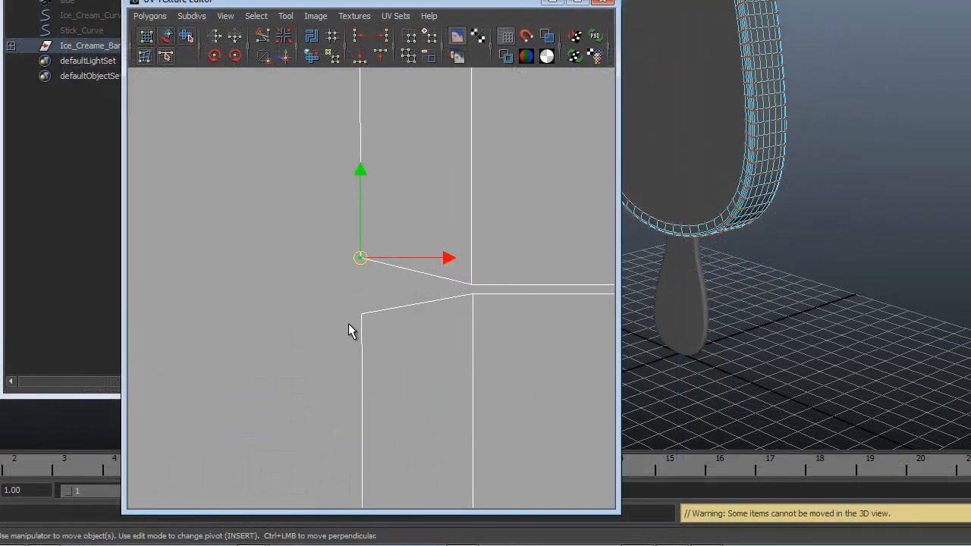
pyautogui.moveTo(387, 195); pyautogui.dragTo(344, 354)
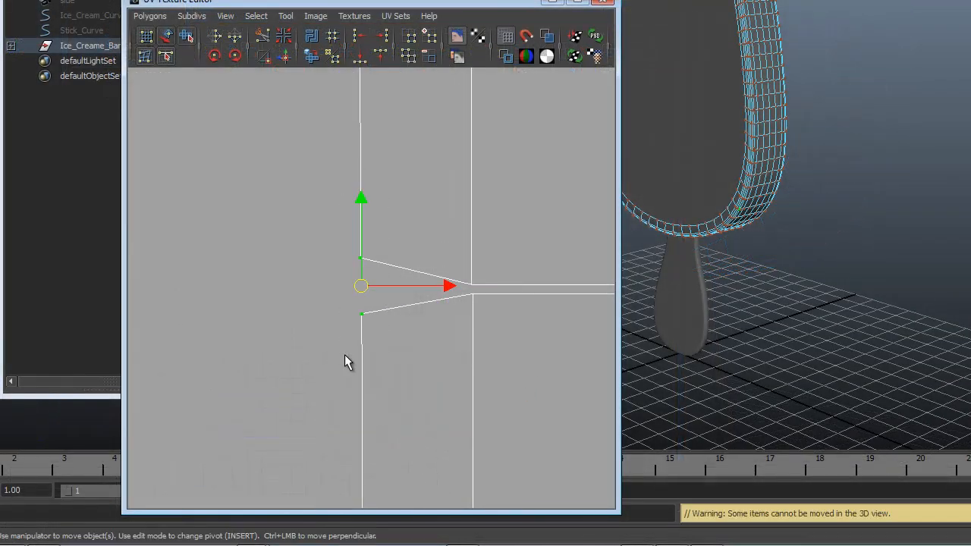
pyautogui.press('r')
pyautogui.moveTo(362, 203); pyautogui.dragTo(363, 265)
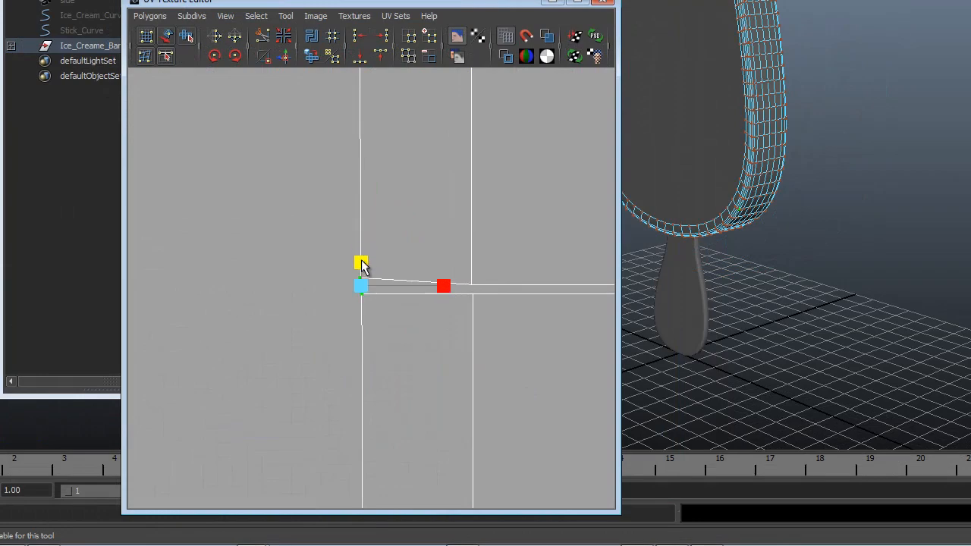
pyautogui.keyDown('alt'); pyautogui.moveTo(385, 252); pyautogui.dragTo(409, 359, button='right'); pyautogui.keyUp('alt')
pyautogui.moveTo(333, 285); pyautogui.dragTo(347, 302)
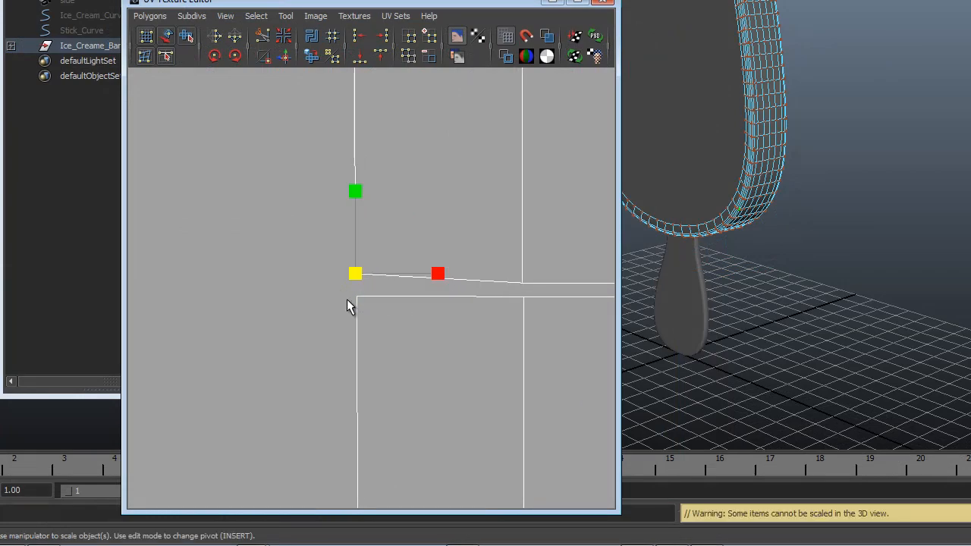
pyautogui.press('w')
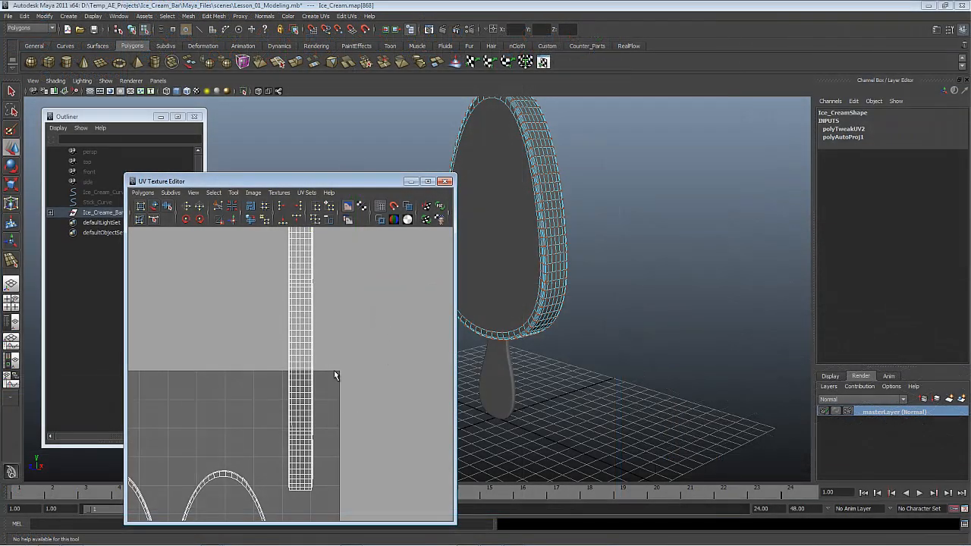
# - Inspect the full length of the joined side strip and the borders of both oval face shells
pyautogui.keyDown('alt'); pyautogui.moveTo(334, 370); pyautogui.dragTo(357, 319, button='middle'); pyautogui.keyUp('alt')
pyautogui.keyDown('alt'); pyautogui.moveTo(356, 345); pyautogui.dragTo(409, 486, button='right'); pyautogui.keyUp('alt')
pyautogui.keyDown('alt'); pyautogui.moveTo(396, 366); pyautogui.dragTo(375, 408, button='middle'); pyautogui.keyUp('alt')
pyautogui.keyDown('alt'); pyautogui.moveTo(374, 407); pyautogui.dragTo(423, 395, button='right'); pyautogui.keyUp('alt')
pyautogui.keyDown('alt'); pyautogui.moveTo(422, 395); pyautogui.dragTo(391, 370, button='middle'); pyautogui.keyUp('alt')
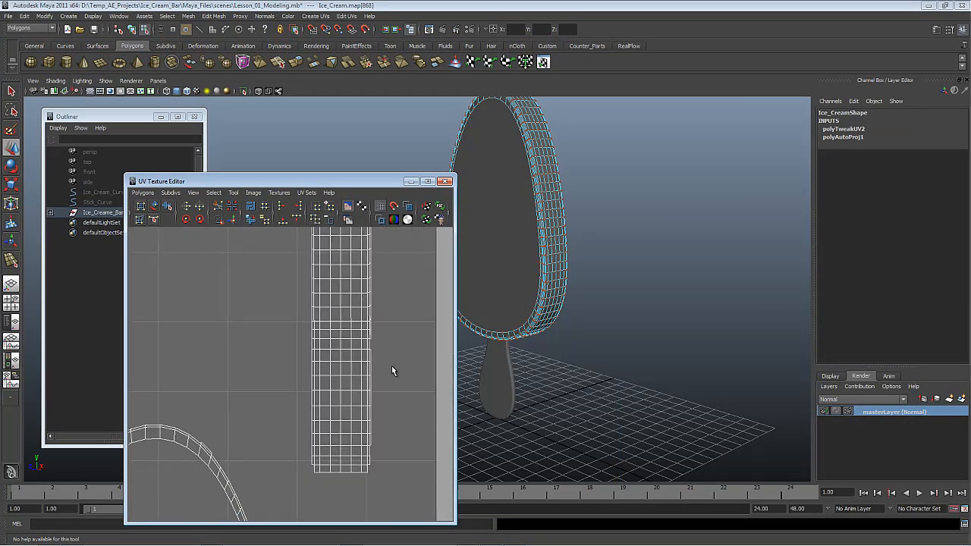
pyautogui.keyDown('alt'); pyautogui.moveTo(331, 396); pyautogui.dragTo(336, 336, button='middle'); pyautogui.keyUp('alt')
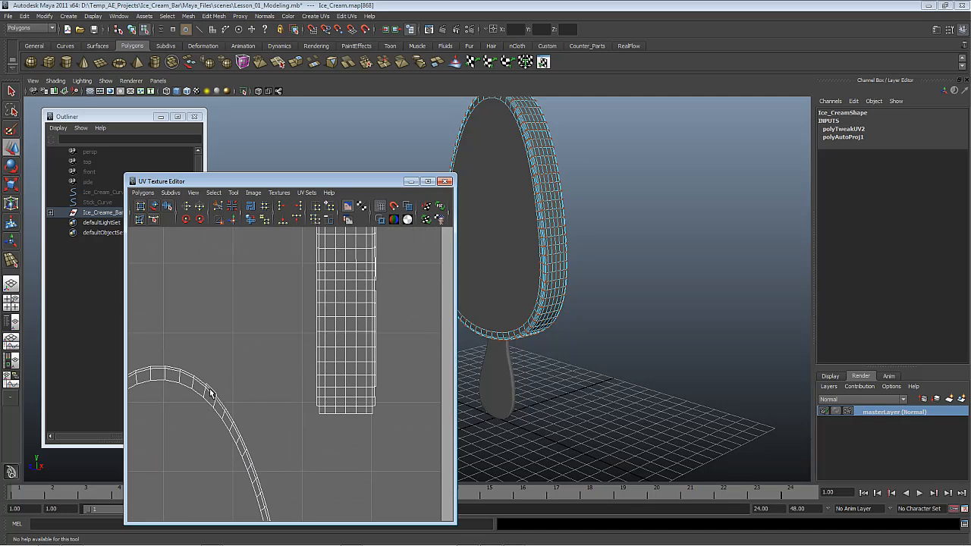
pyautogui.keyDown('alt'); pyautogui.moveTo(212, 392); pyautogui.dragTo(323, 388, button='middle'); pyautogui.keyUp('alt')
pyautogui.keyDown('alt'); pyautogui.moveTo(178, 483); pyautogui.dragTo(349, 380, button='middle'); pyautogui.keyUp('alt')
pyautogui.keyDown('alt'); pyautogui.moveTo(288, 411); pyautogui.dragTo(426, 396, button='middle'); pyautogui.keyUp('alt')
pyautogui.keyDown('alt'); pyautogui.moveTo(359, 415); pyautogui.dragTo(338, 262, button='middle'); pyautogui.keyUp('alt')
pyautogui.keyDown('alt'); pyautogui.moveTo(396, 411); pyautogui.dragTo(280, 368, button='middle'); pyautogui.keyUp('alt')
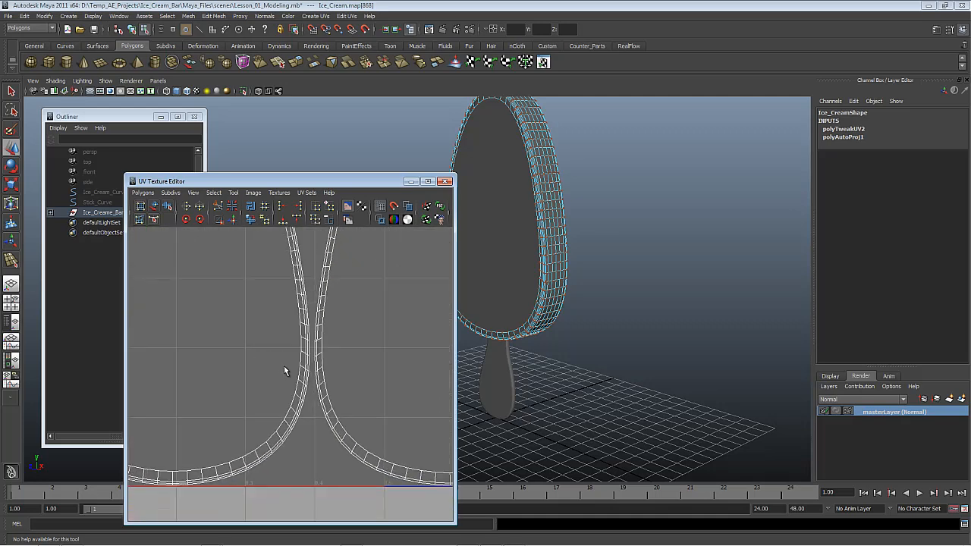
pyautogui.keyDown('alt'); pyautogui.moveTo(409, 324); pyautogui.dragTo(290, 324, button='middle'); pyautogui.keyUp('alt')
pyautogui.keyDown('alt'); pyautogui.moveTo(378, 275); pyautogui.dragTo(237, 443, button='middle'); pyautogui.keyUp('alt')
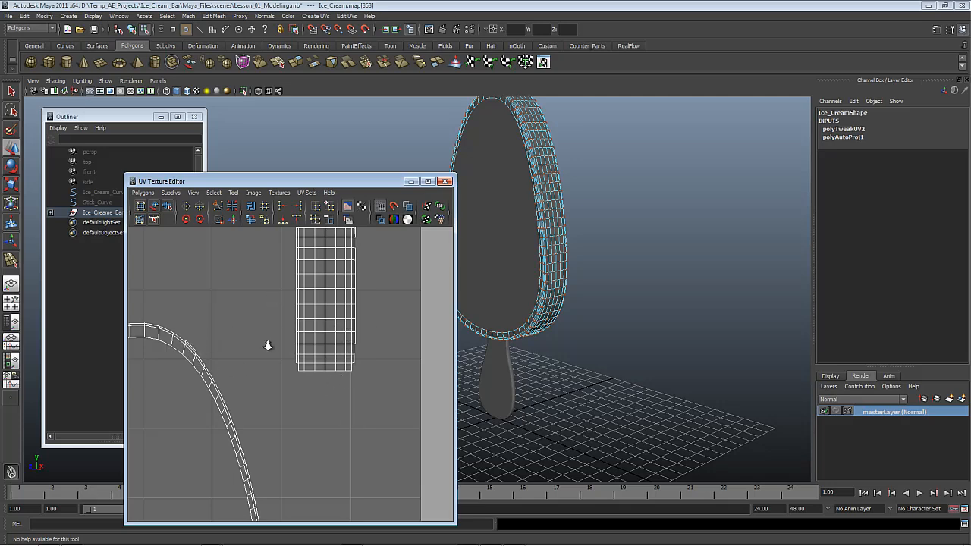
# - Select the whole joined side strip and scale it down uniformly to about the height of the 0 to 1 UV square
pyautogui.keyDown('alt'); pyautogui.moveTo(267, 345); pyautogui.dragTo(46, 287, button='right'); pyautogui.keyUp('alt')
pyautogui.rightClick(196, 331)
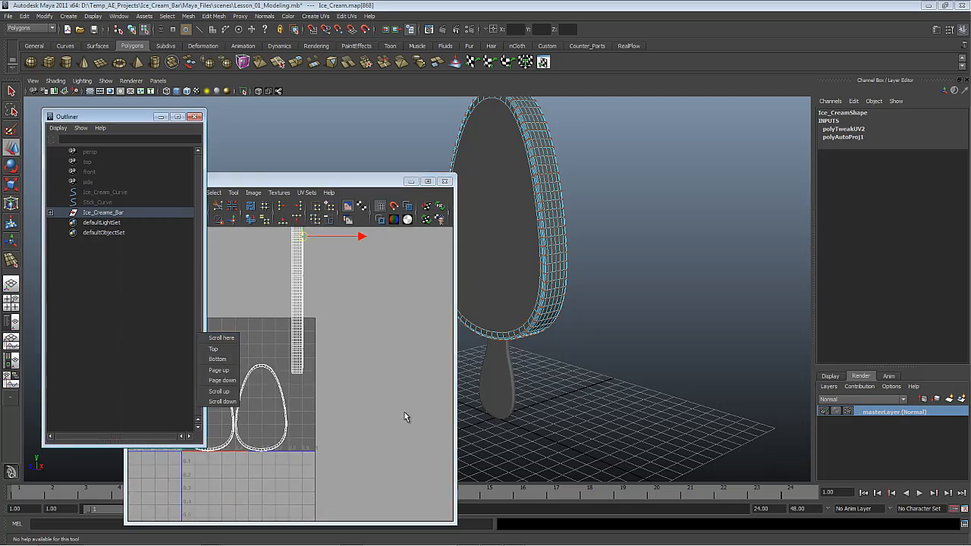
pyautogui.keyDown('alt'); pyautogui.moveTo(404, 412); pyautogui.dragTo(316, 391, button='right'); pyautogui.keyUp('alt')
pyautogui.keyDown('alt'); pyautogui.moveTo(317, 390); pyautogui.dragTo(336, 438, button='middle'); pyautogui.keyUp('alt')
pyautogui.keyDown('alt'); pyautogui.moveTo(328, 397); pyautogui.dragTo(359, 243, button='right'); pyautogui.keyUp('alt')
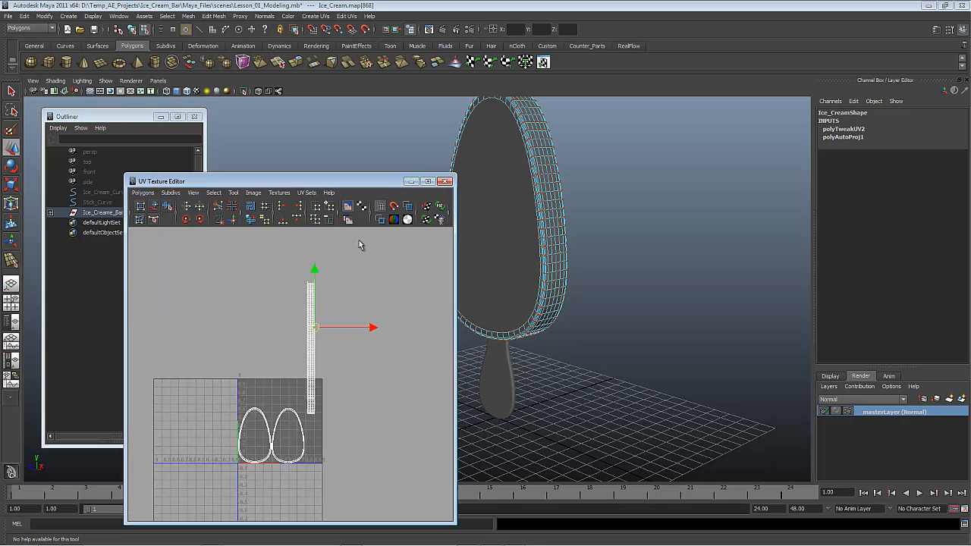
pyautogui.keyDown('alt'); pyautogui.moveTo(319, 320); pyautogui.dragTo(373, 270, button='right'); pyautogui.keyUp('alt')
pyautogui.keyDown('alt'); pyautogui.moveTo(401, 334); pyautogui.dragTo(311, 374, button='right'); pyautogui.keyUp('alt')
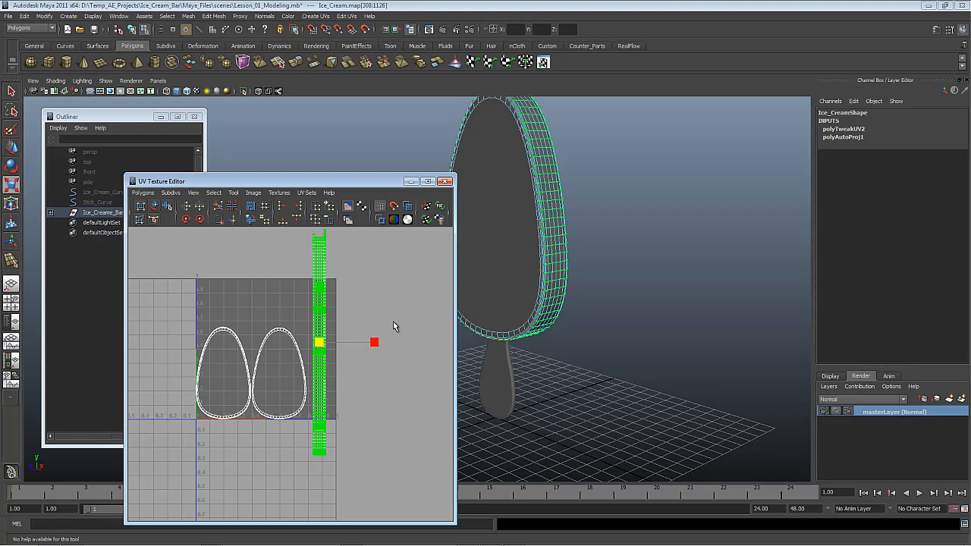
pyautogui.moveTo(393, 322); pyautogui.dragTo(371, 331, button='middle')
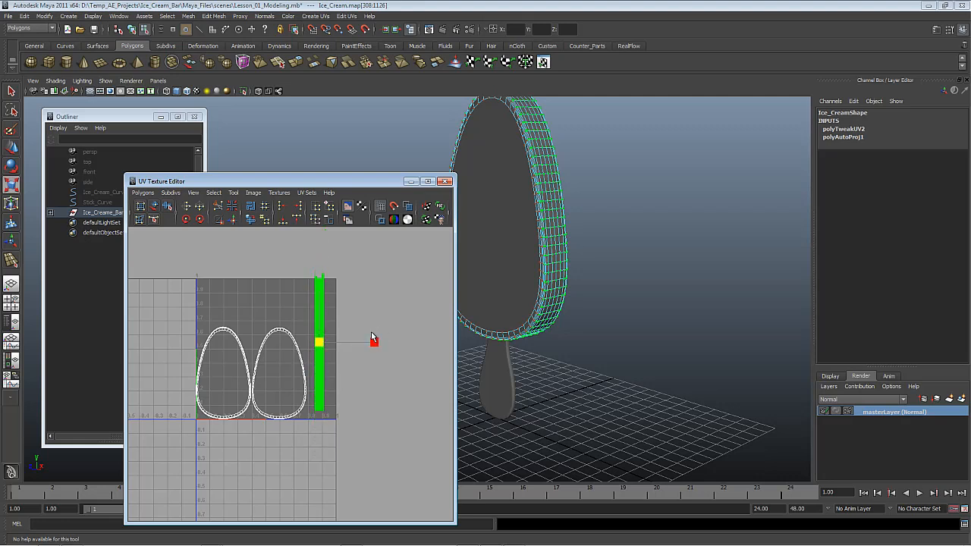
# - Move the scaled side strip down to fit inside the 0 to 1 UV square and return to object mode
pyautogui.press('w')
pyautogui.scroll(2, 353, 336)
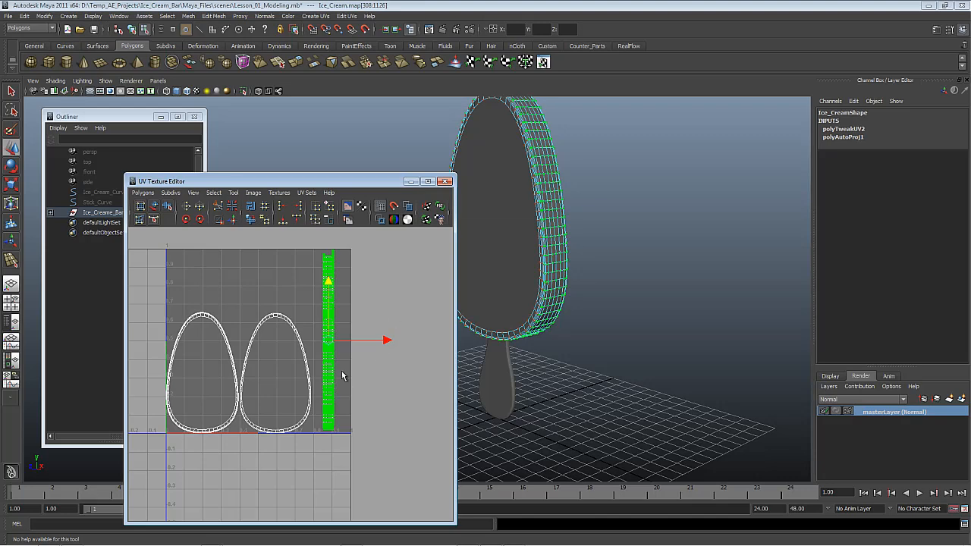
pyautogui.scroll(2, 341, 334)
pyautogui.keyDown('alt'); pyautogui.moveTo(292, 339); pyautogui.dragTo(347, 362, button='middle'); pyautogui.keyUp('alt')
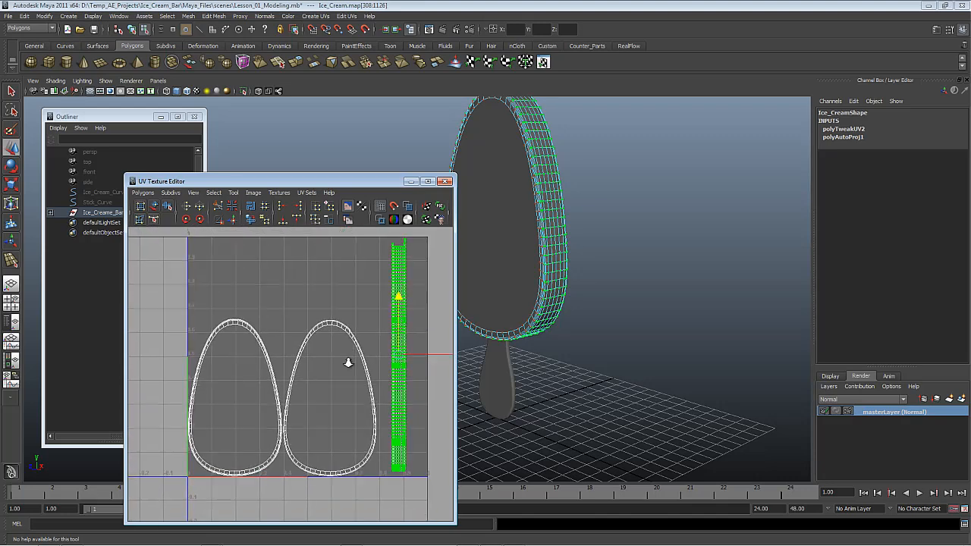
pyautogui.scroll(-2, 309, 344)
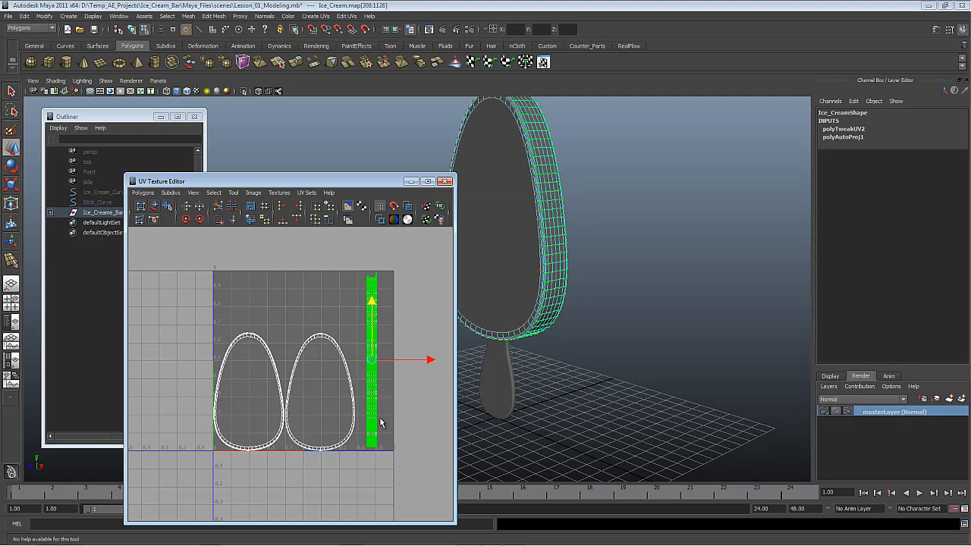
pyautogui.scroll(3, 433, 399)
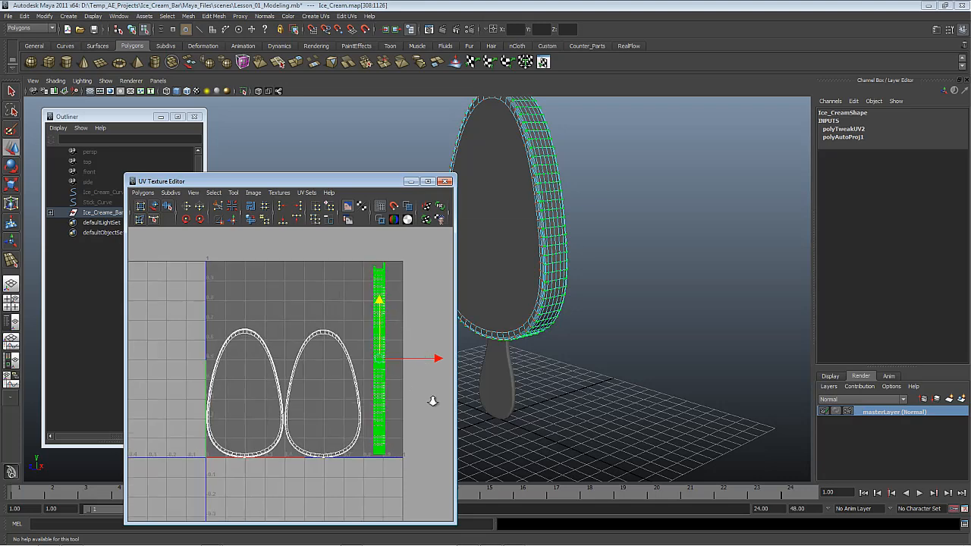
pyautogui.scroll(-3, 318, 417)
pyautogui.press('F8')
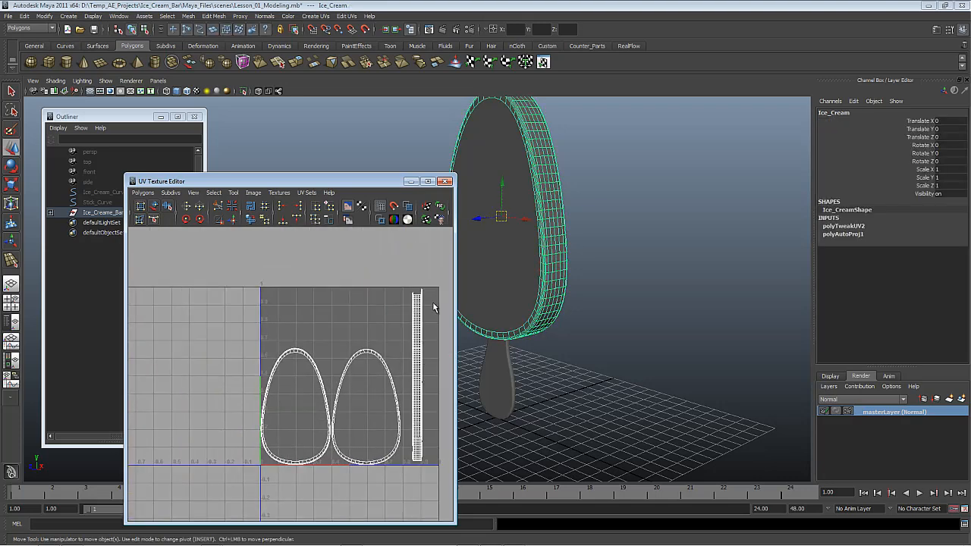
# - Start a UV snapshot of the Ice_Cream mesh with both Size X and Size Y set to 3000
pyautogui.click(141, 193)
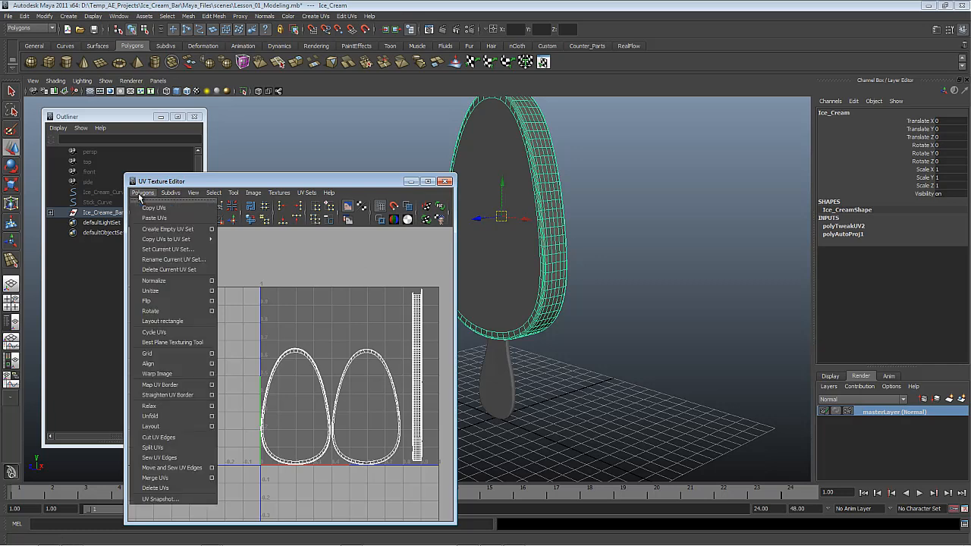
pyautogui.click(157, 499)
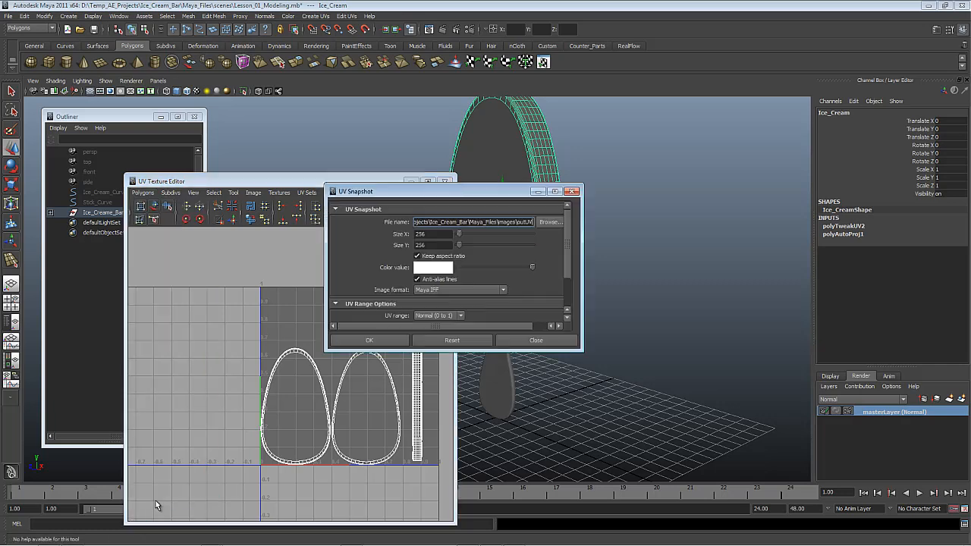
pyautogui.press('Tab')
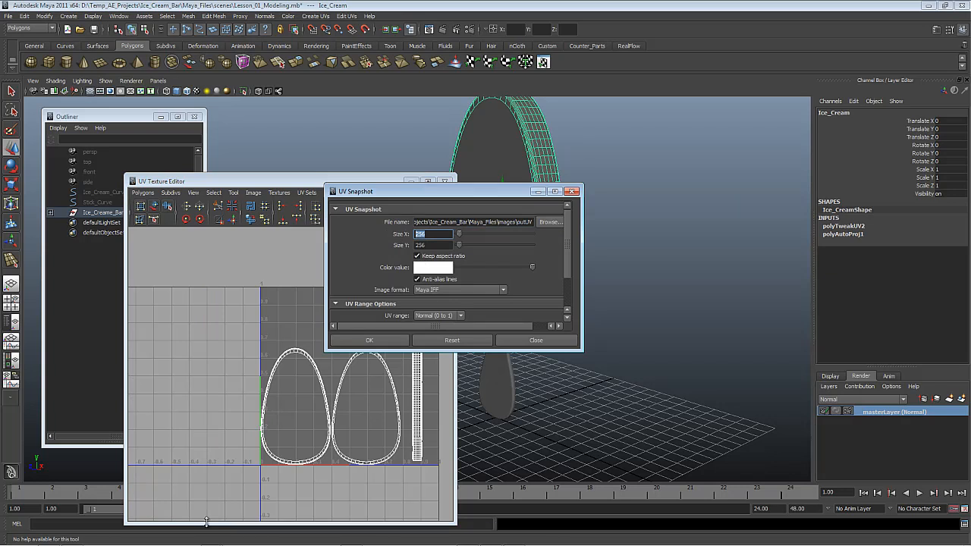
pyautogui.write('3000')
pyautogui.press('Tab')
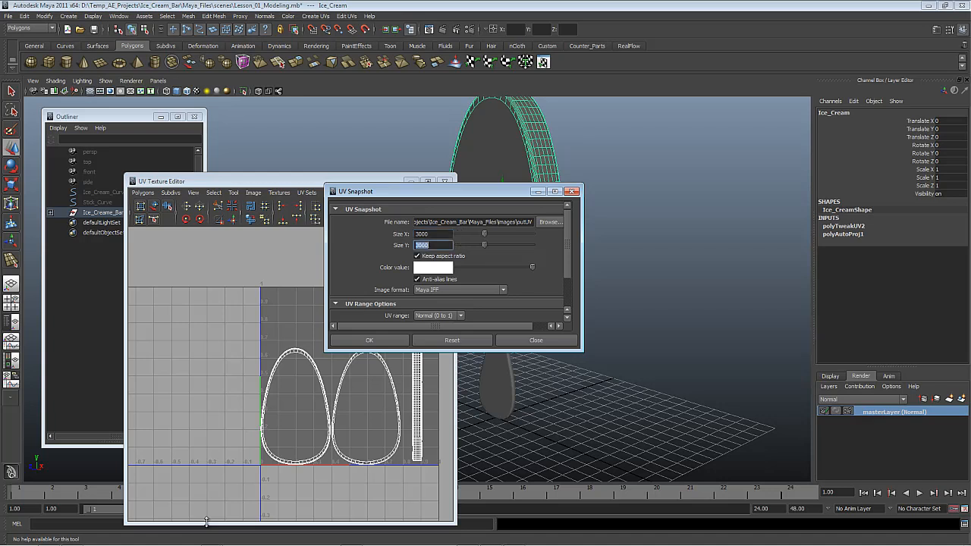
pyautogui.write('3000')
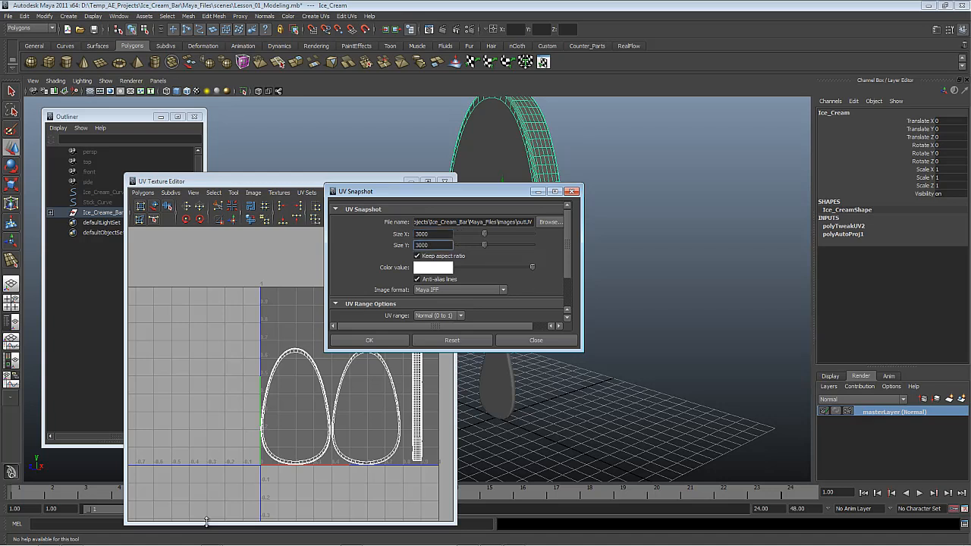
# - Set the snapshot's image format to TIFF and add Creame_ to its file name
pyautogui.click(501, 289)
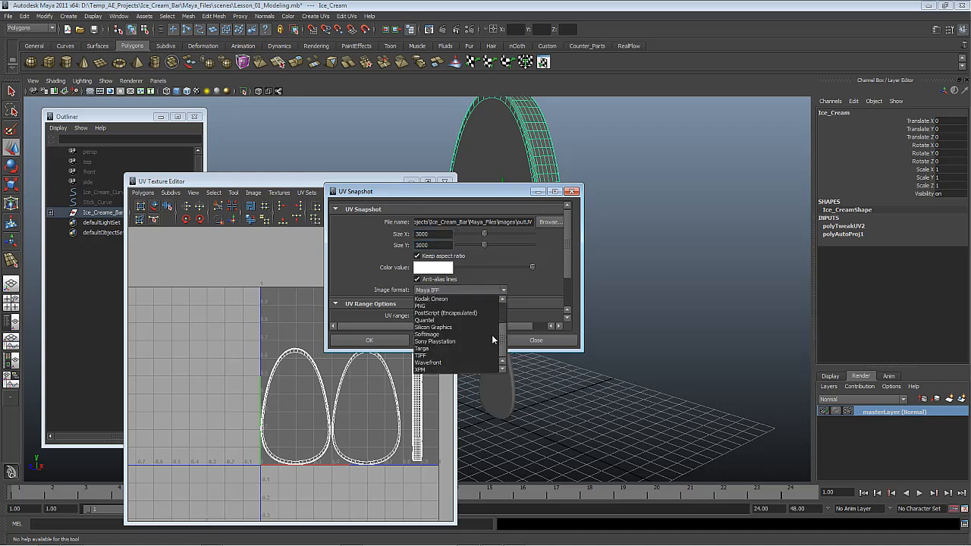
pyautogui.click(420, 370)
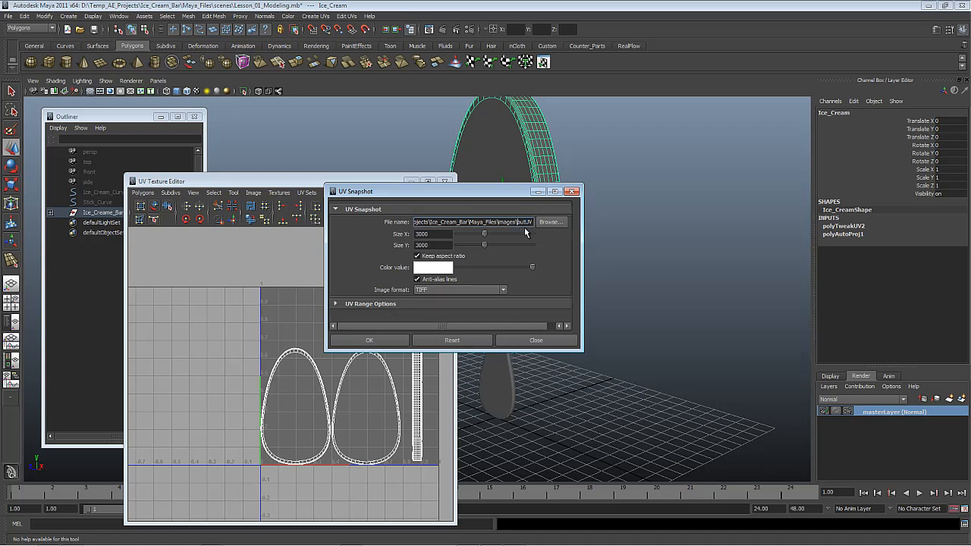
pyautogui.write('Creame_')
pyautogui.moveTo(532, 223); pyautogui.dragTo(539, 227)
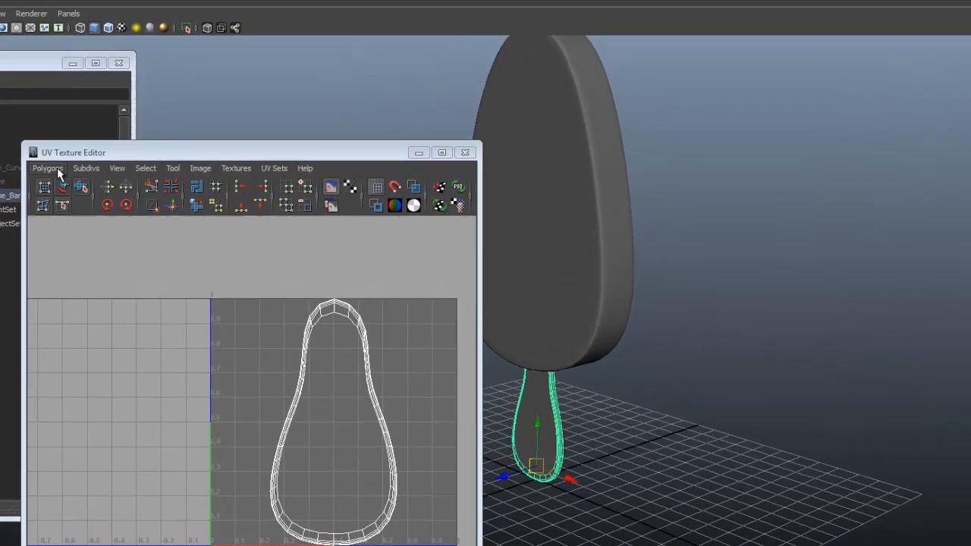
# - Start a UV snapshot of the Stick mesh and put Stick at the beginning of its file name
pyautogui.click(142, 192)
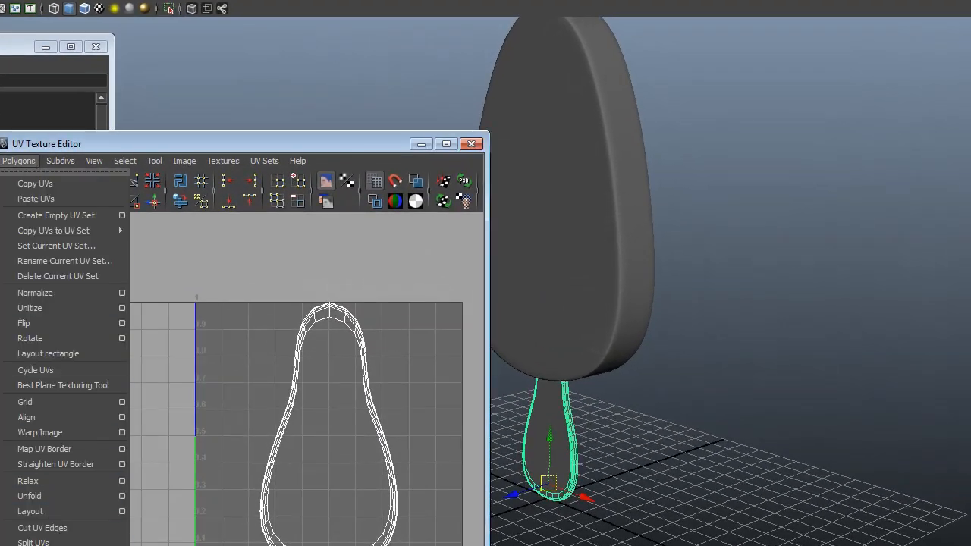
pyautogui.click(38, 545)
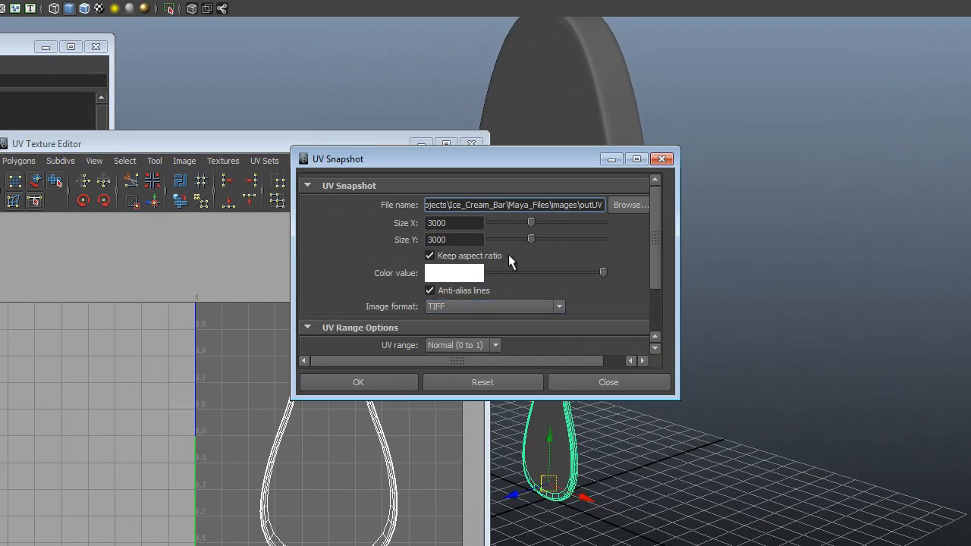
pyautogui.click(583, 203)
pyautogui.press('BackSpace')
pyautogui.press('BackSpace')
pyautogui.press('BackSpace')
pyautogui.press('BackSpace')
pyautogui.press('BackSpace')
pyautogui.write('Stickco')
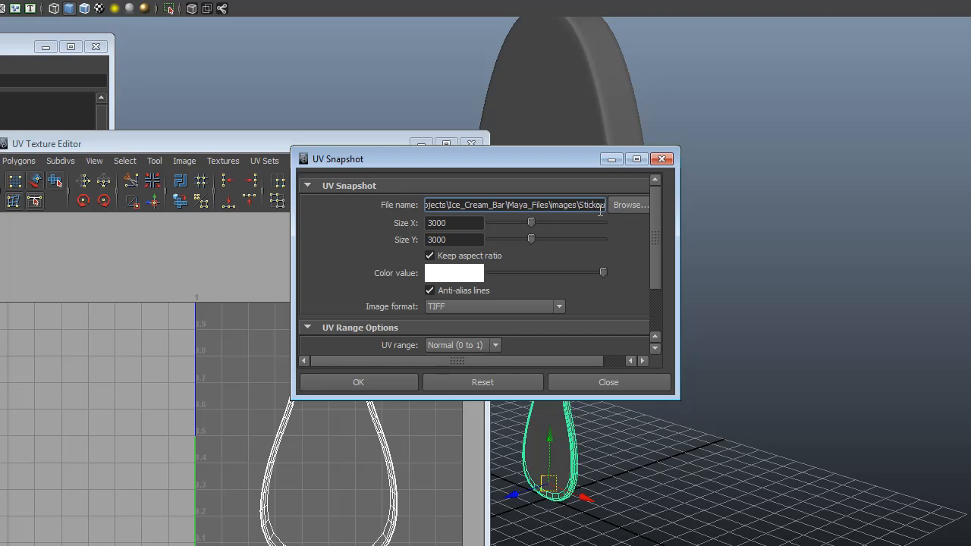
# - Name the Ice_Cream mesh's UV snapshot Tut_Ice_Creame_outUV in the images folder and save it
pyautogui.write('Tut_')
pyautogui.press('End')
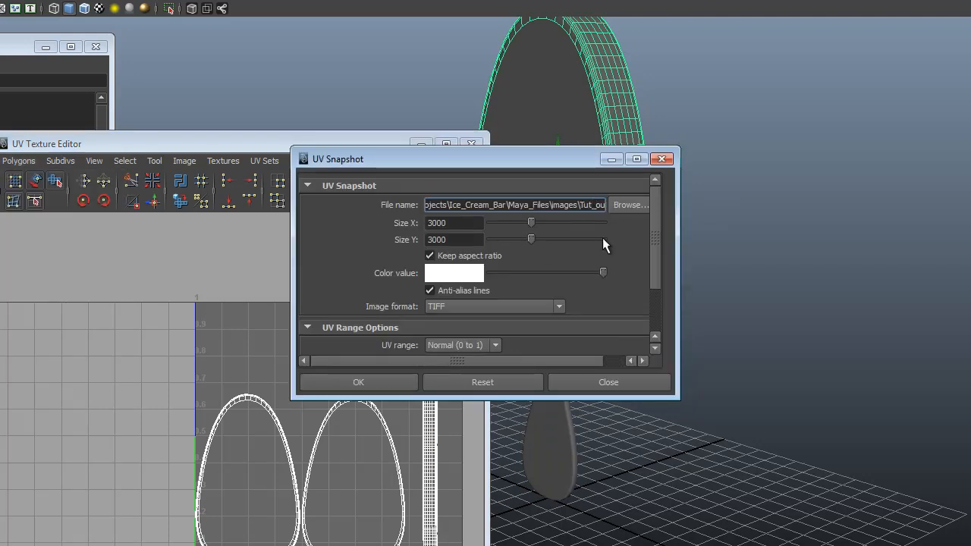
pyautogui.write('Icea_')
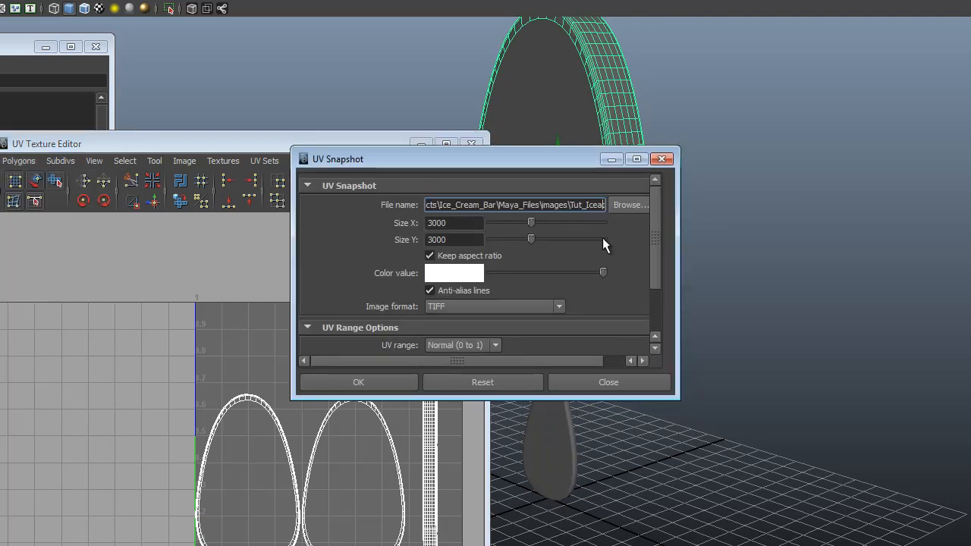
pyautogui.write('Creame_c')
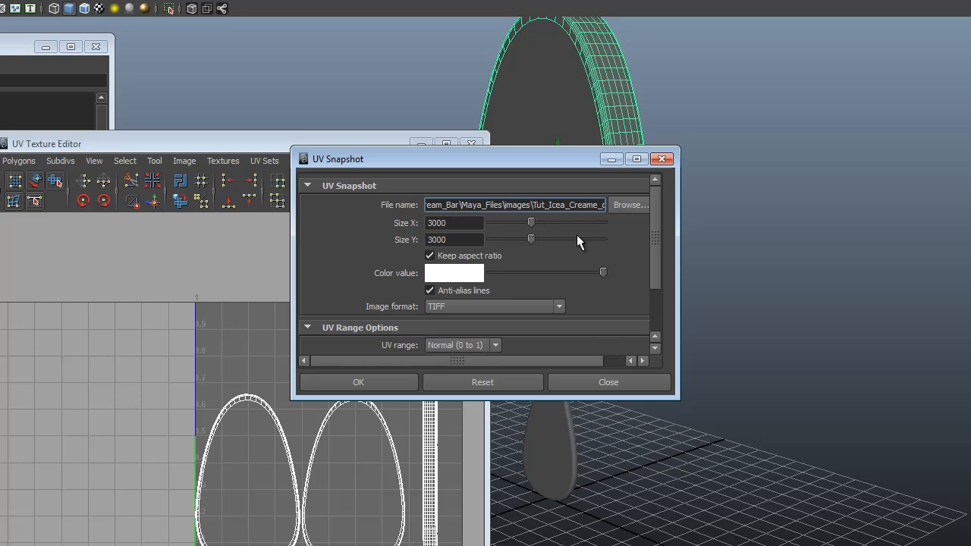
pyautogui.click(566, 205)
pyautogui.press('BackSpace')
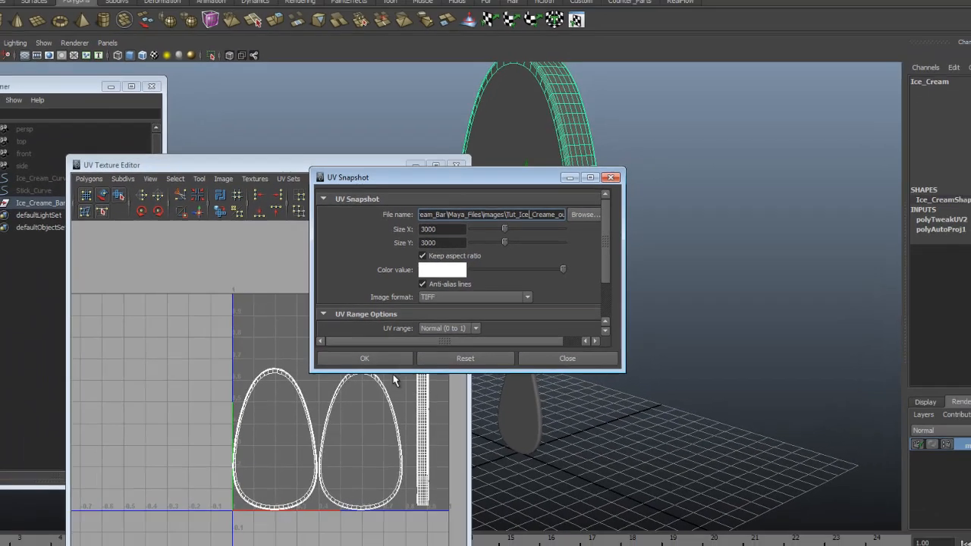
pyautogui.click(358, 382)
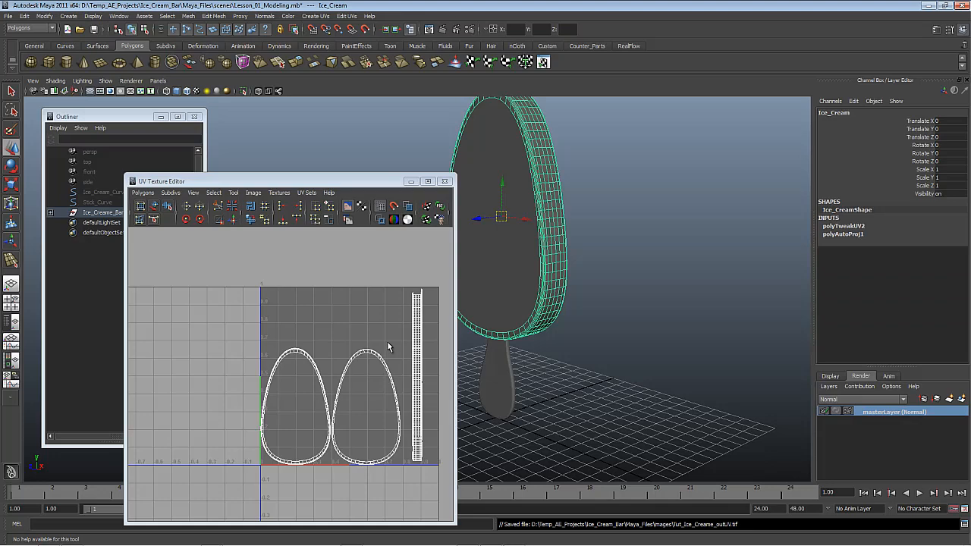